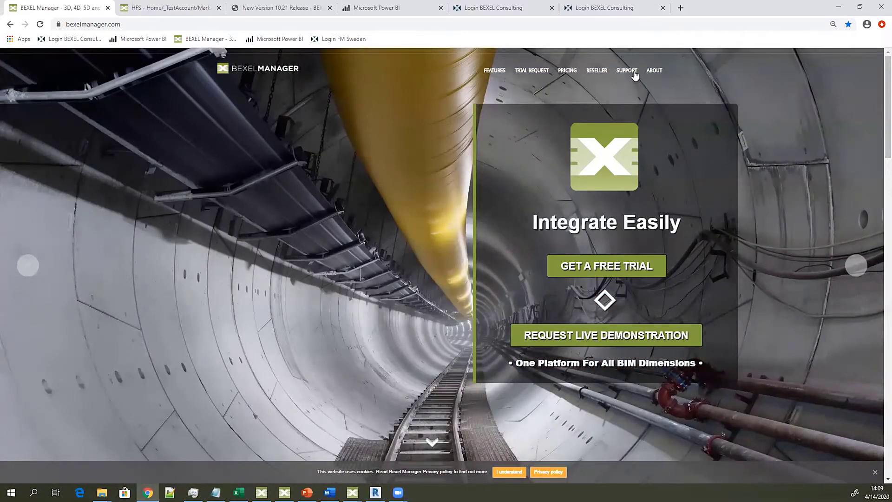
Open the Downloads page of the BEXEL Manager website from its support section
mouse_move(635, 74)
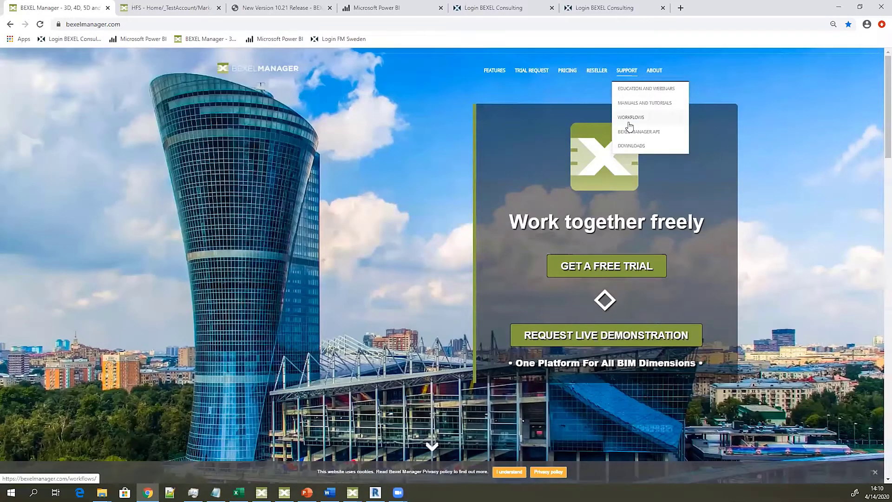
click(636, 146)
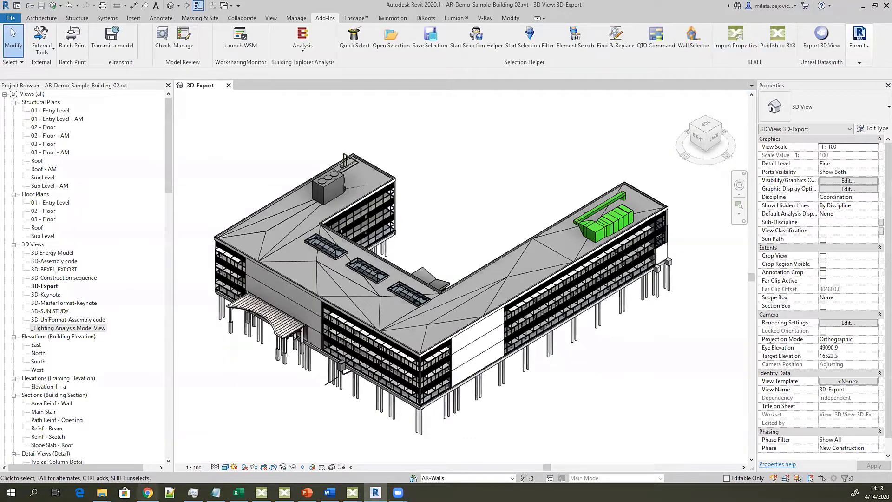
Switch to the browser's Downloads page to view the Revit Publisher and Properties Importer add-ins, and return to Revit
mouse_move(147, 492)
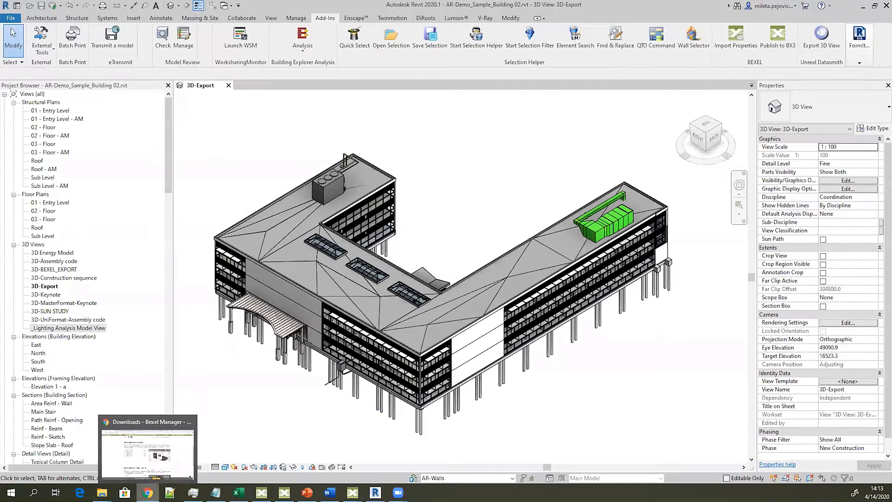
click(140, 466)
scroll(458, 294, down, 2)
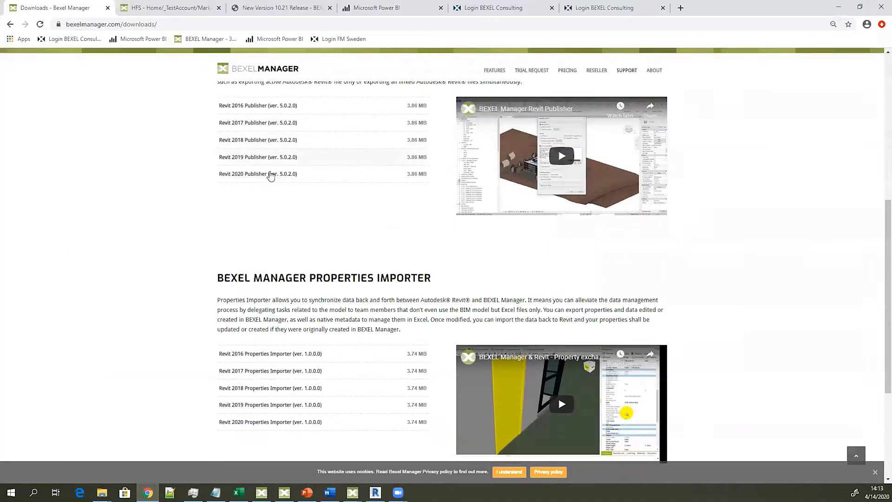
click(839, 7)
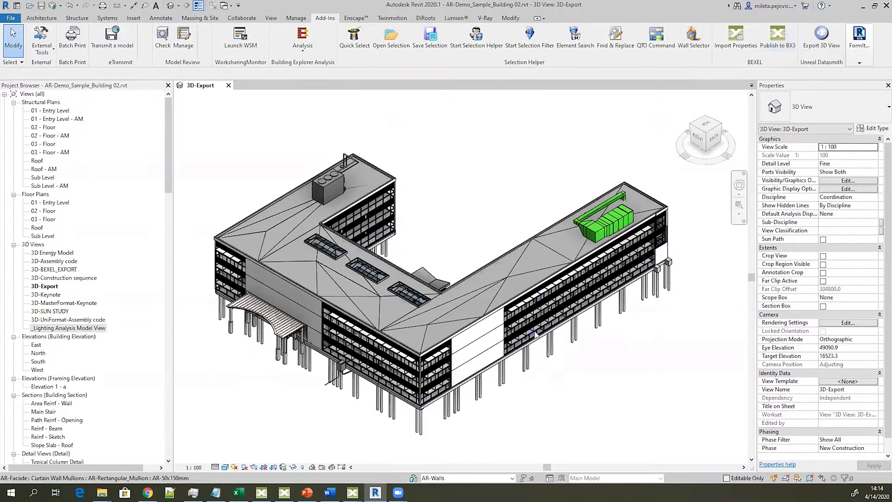
Open the BX3 publishing settings for the AR-Demo_Sample_Building 02 model
scroll(538, 346, down, 2)
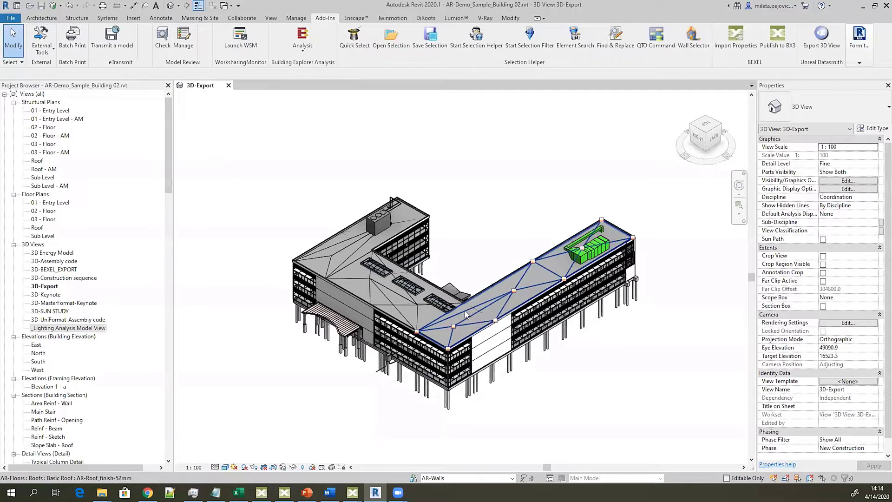
click(779, 41)
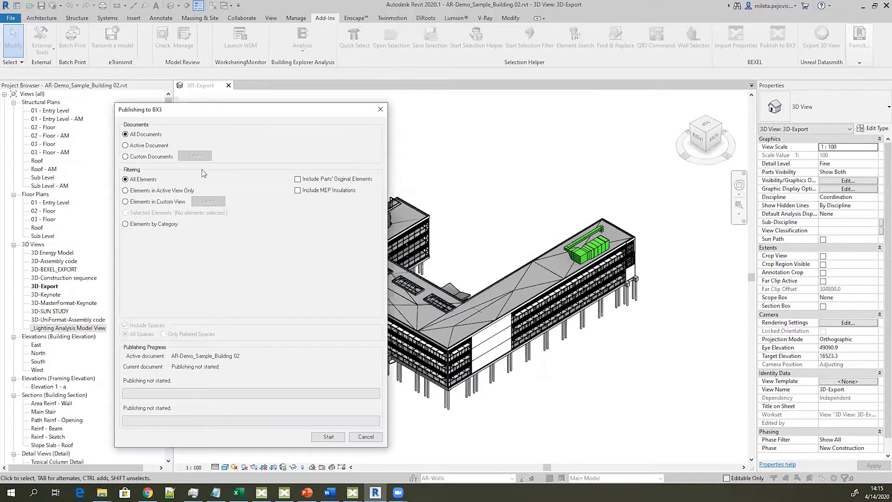
Try a custom document selection for publishing by toggling the linked ST and ME sample building models, and cancel the selection
click(130, 147)
click(125, 157)
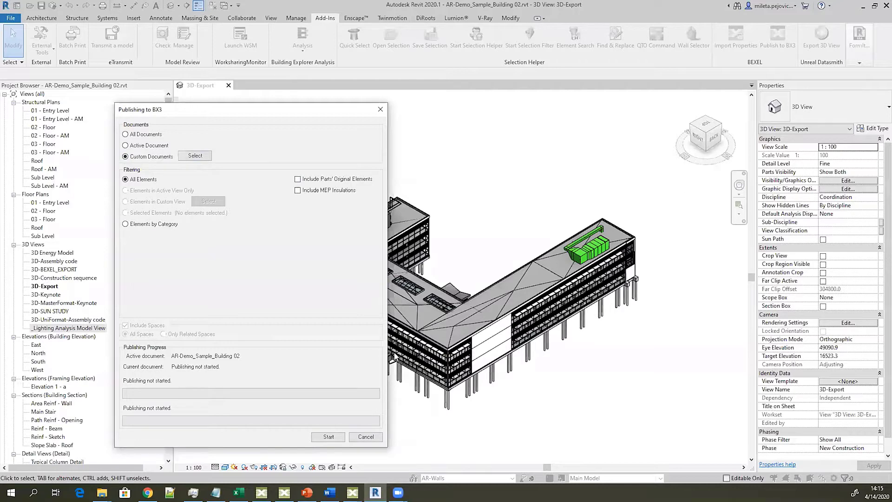
click(195, 156)
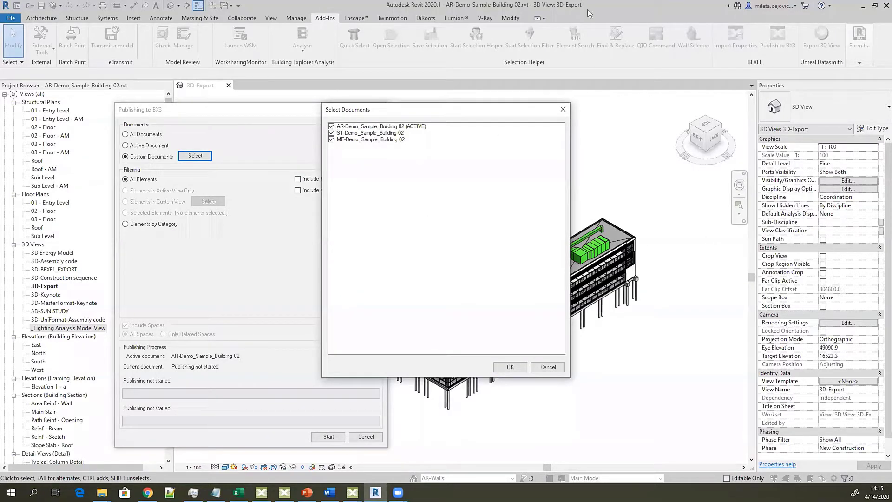
click(331, 133)
click(331, 140)
click(332, 139)
click(542, 368)
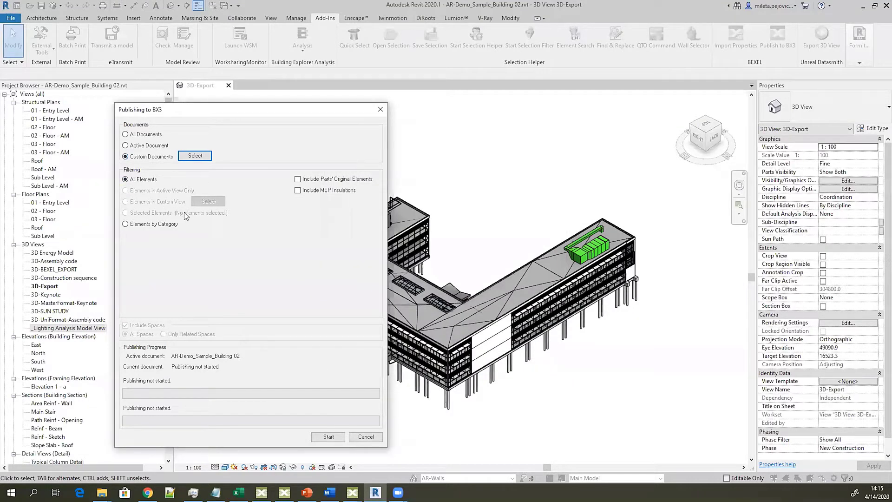
Try filtering the published elements by category, including parts' original elements and spaces
click(126, 224)
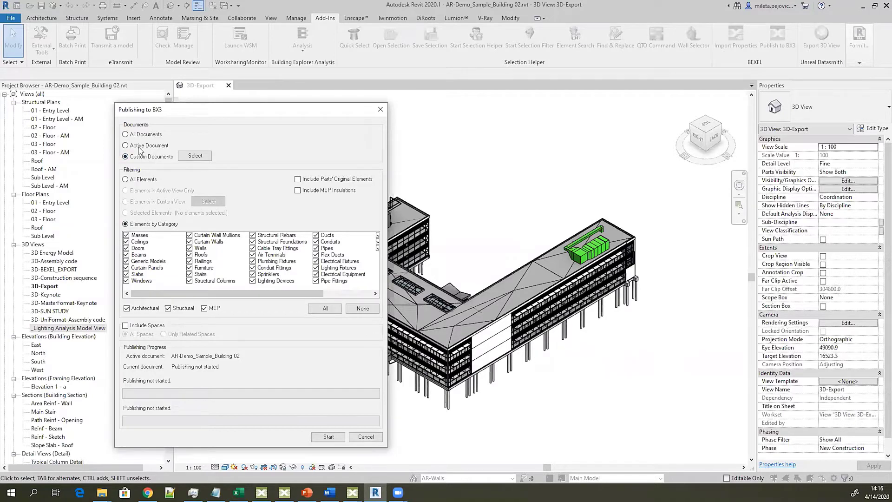
click(297, 179)
click(125, 326)
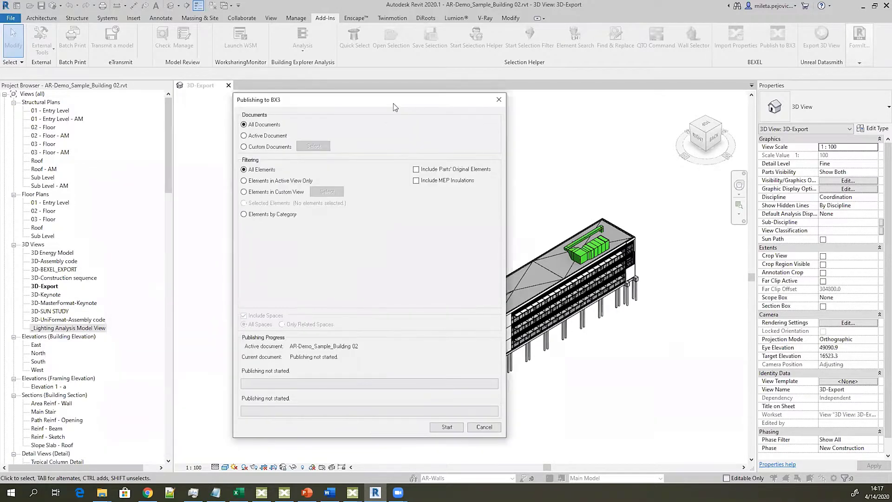
Start publishing only the active document with all its elements to BX3
drag(395, 107, 207, 93)
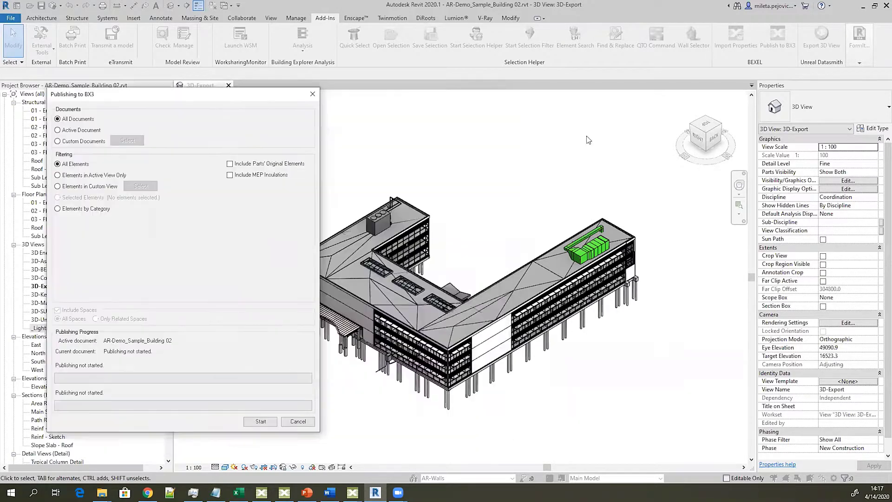
click(58, 130)
click(260, 422)
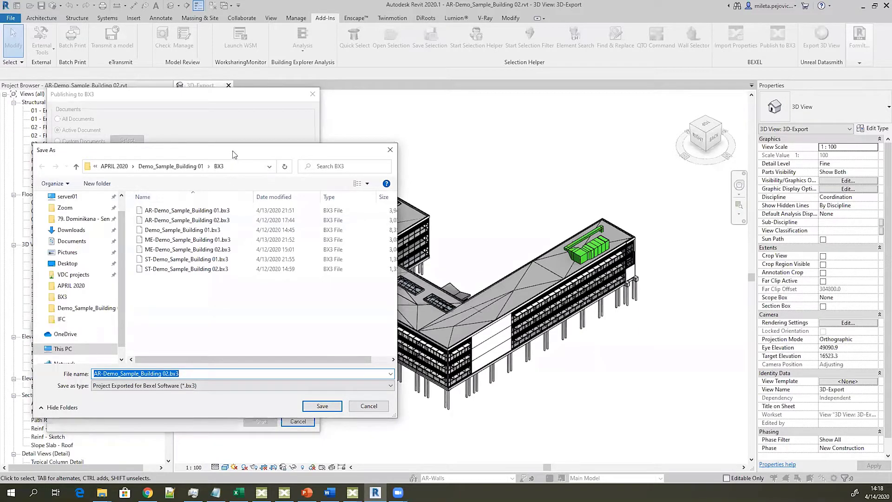
Save the export as AR-Demo_Sample_Building 01.bx3 in the BX3 folder, replacing the existing file, and close the publishing settings
drag(232, 154, 386, 136)
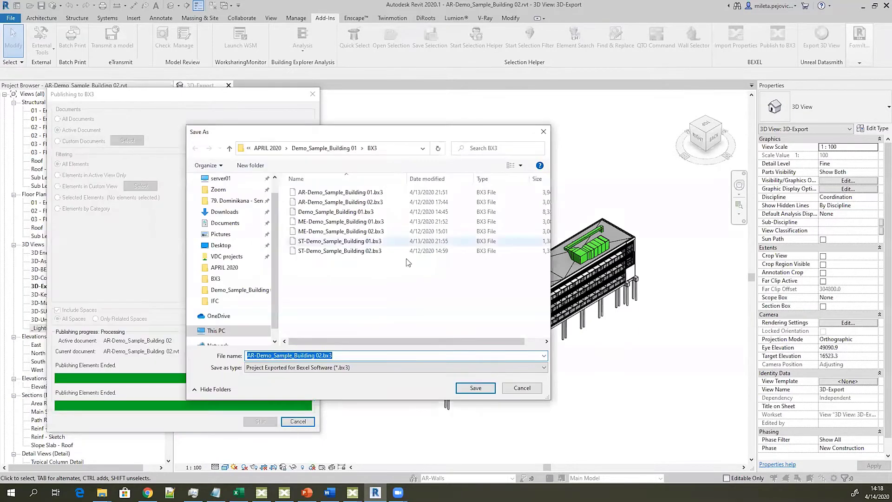
click(346, 192)
click(474, 388)
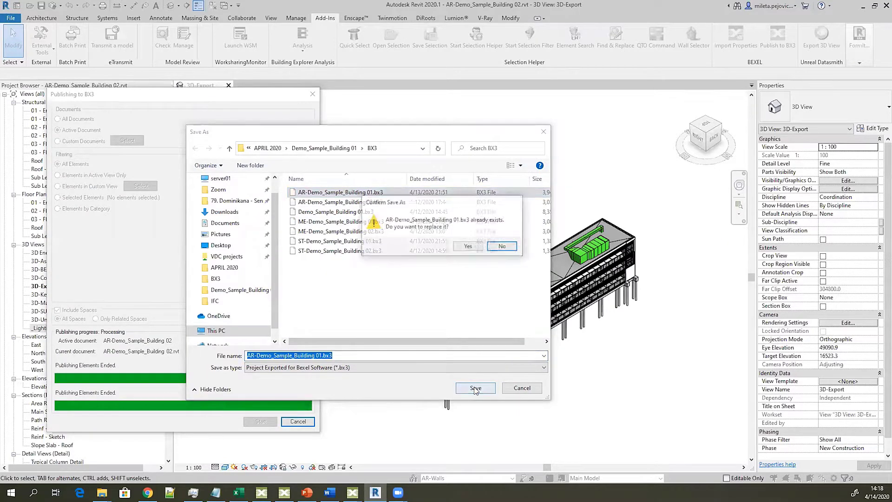
click(467, 247)
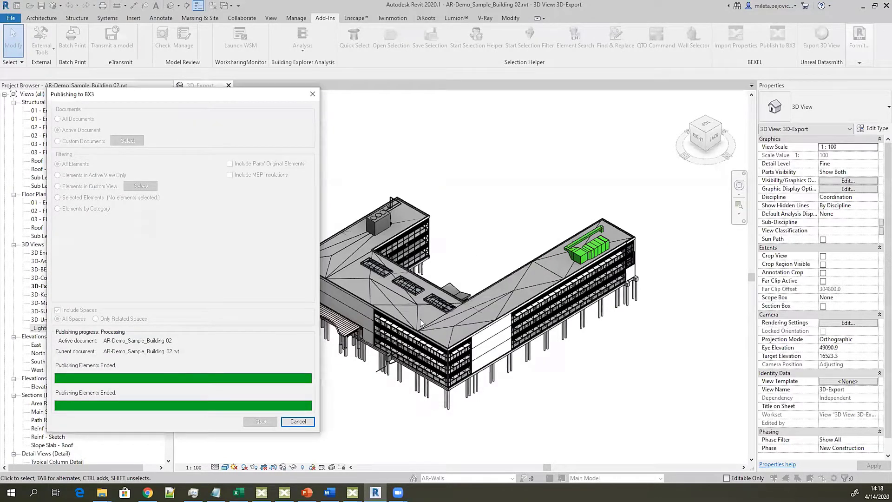
click(298, 421)
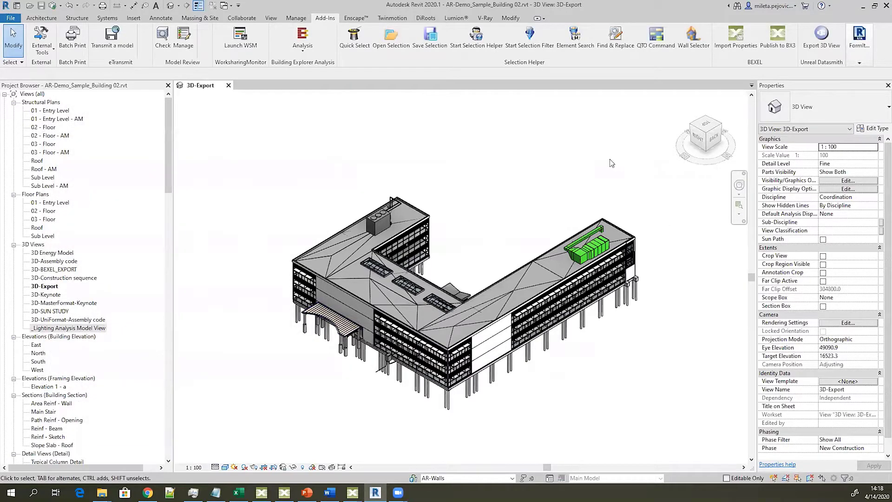
View the IFC option among Revit's export formats and leave without exporting
click(10, 19)
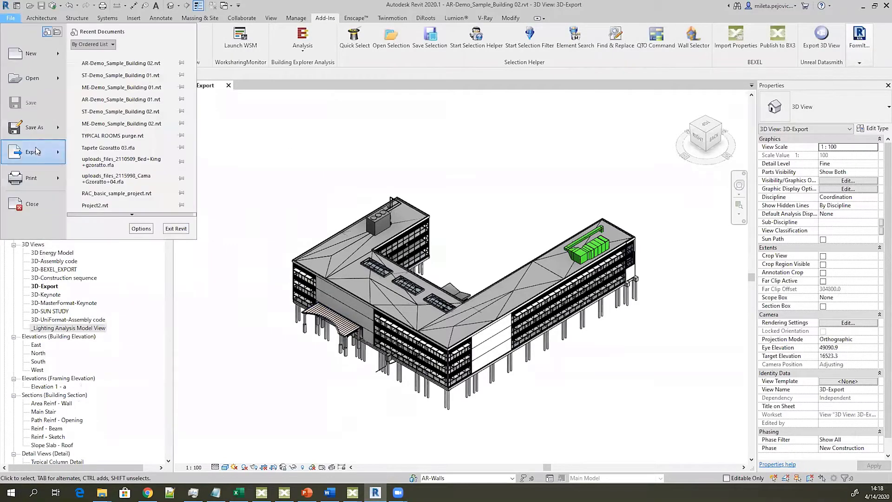
mouse_move(37, 152)
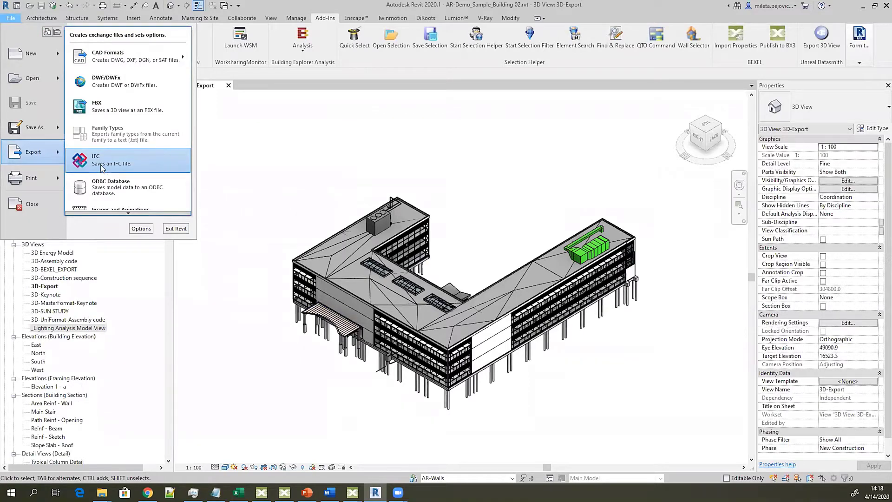
click(380, 174)
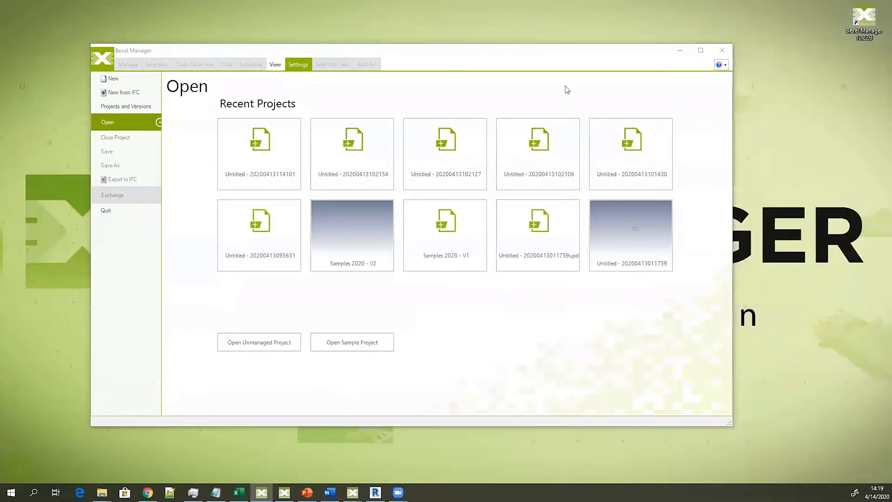
Create a Bexel Manager project from AR-Demo_Sample_Building 01.bx3 in the BX3 2019 folder and inspect the building model
click(102, 492)
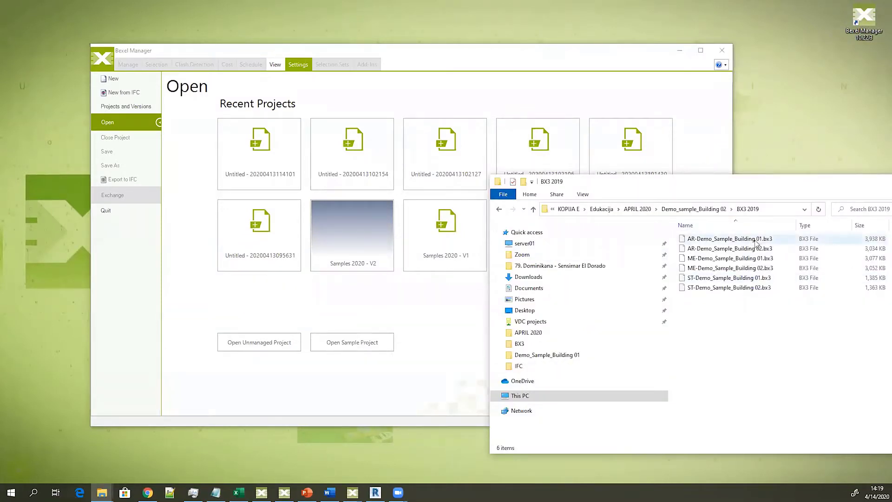
drag(754, 239, 376, 302)
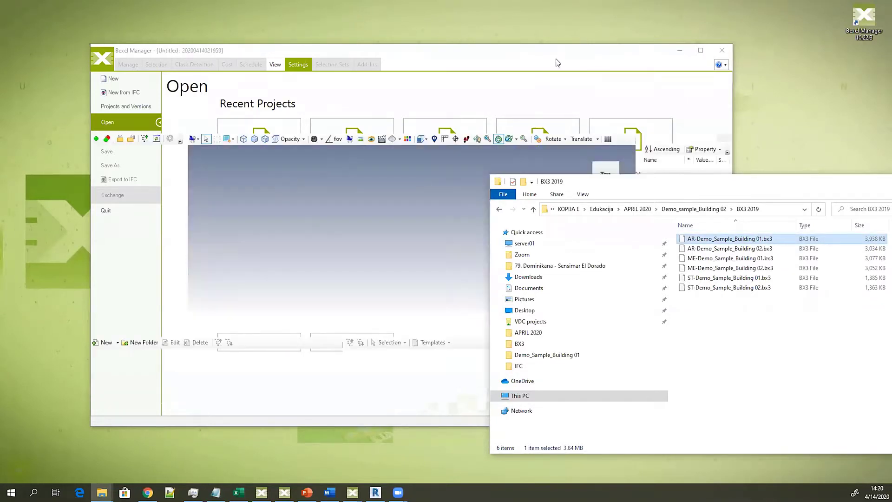
click(439, 223)
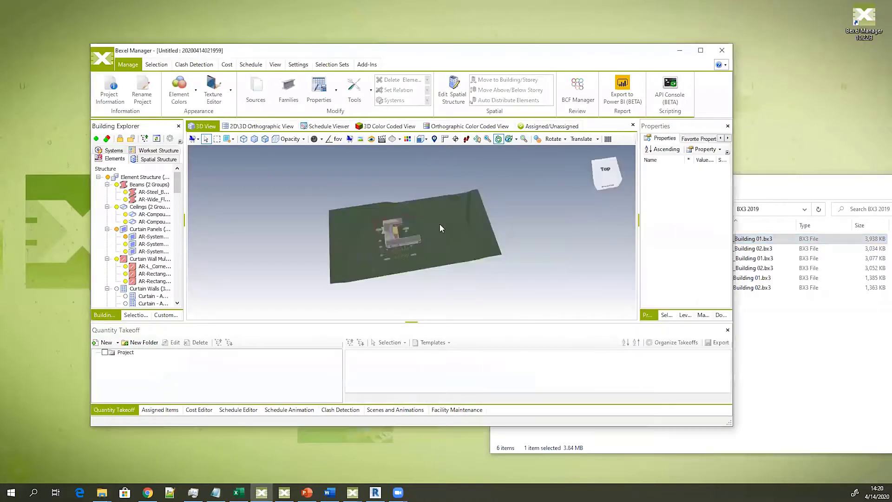
drag(409, 224, 481, 228)
scroll(421, 235, up, 5)
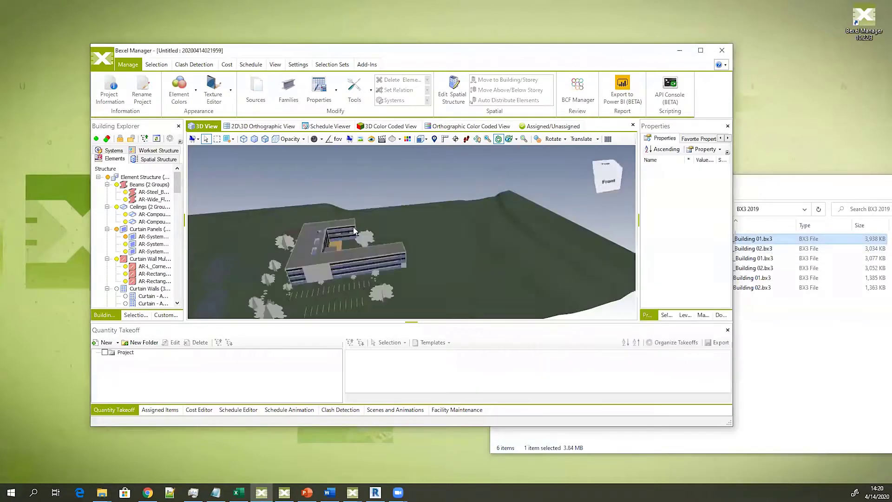
mouse_move(356, 231)
mouse_down()
mouse_move(316, 229)
mouse_move(344, 234)
mouse_up()
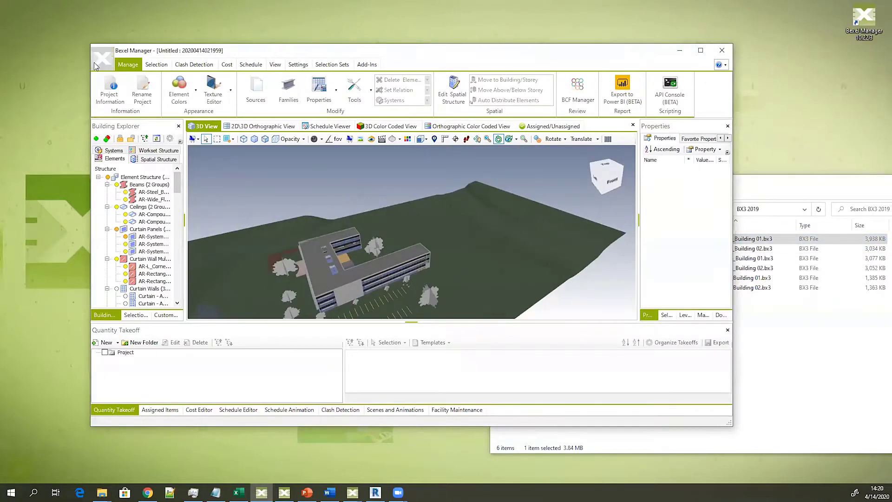
Close the current project and create one from the AR, ME and ST-Demo_Sample_Building 01 BX3 files combined
click(94, 63)
click(116, 137)
click(102, 492)
click(743, 258)
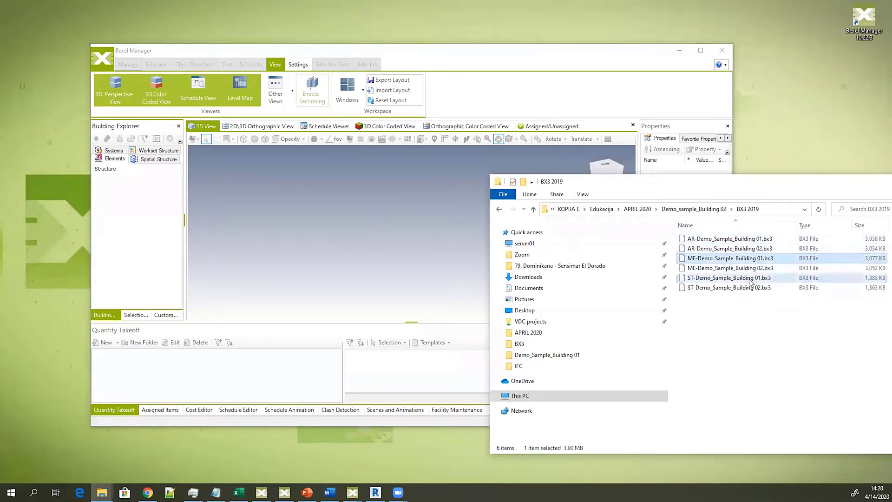
ctrl+click(749, 278)
ctrl+click(734, 239)
drag(749, 240, 313, 212)
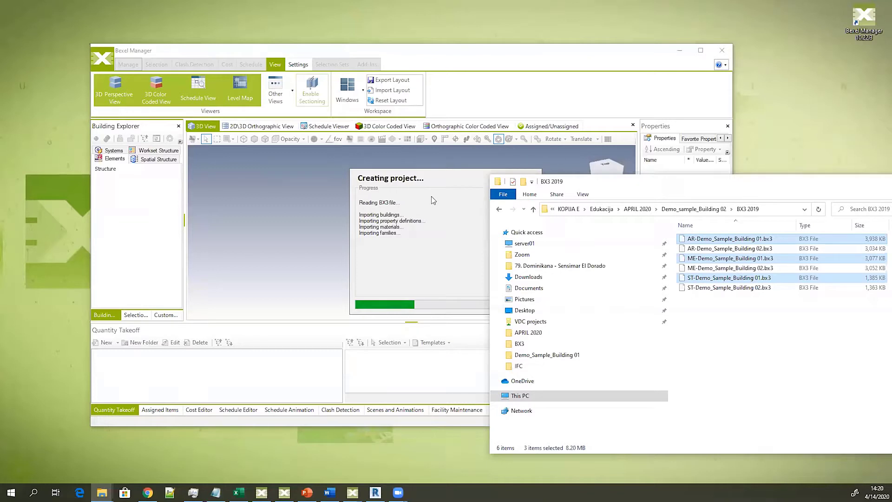
click(454, 68)
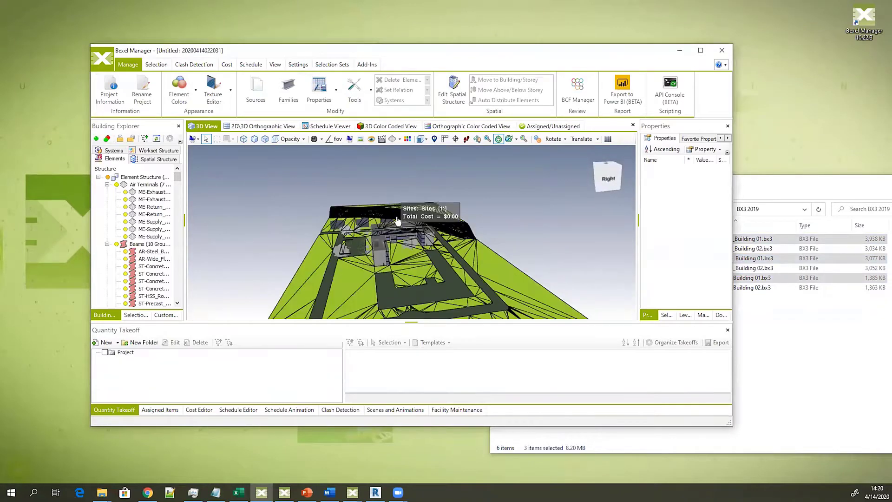
middle_drag(440, 281, 409, 280)
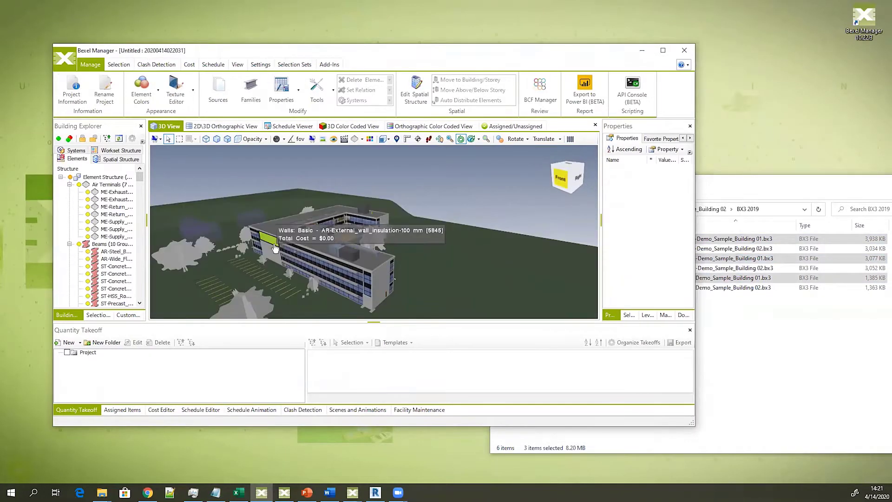
Start a new project named Online education project with the version name V1
click(67, 61)
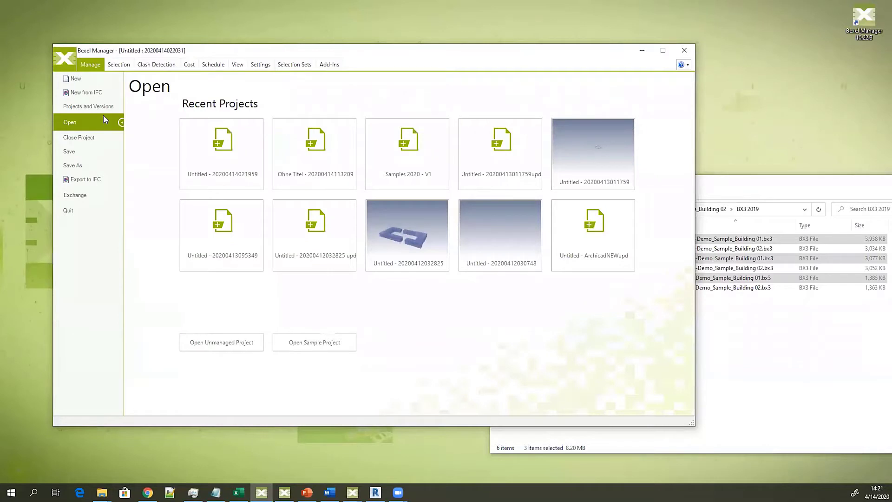
click(82, 82)
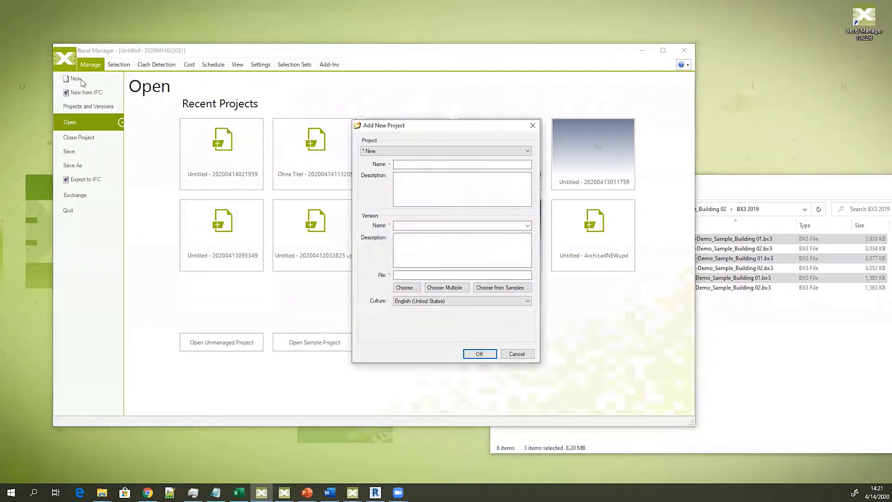
click(430, 163)
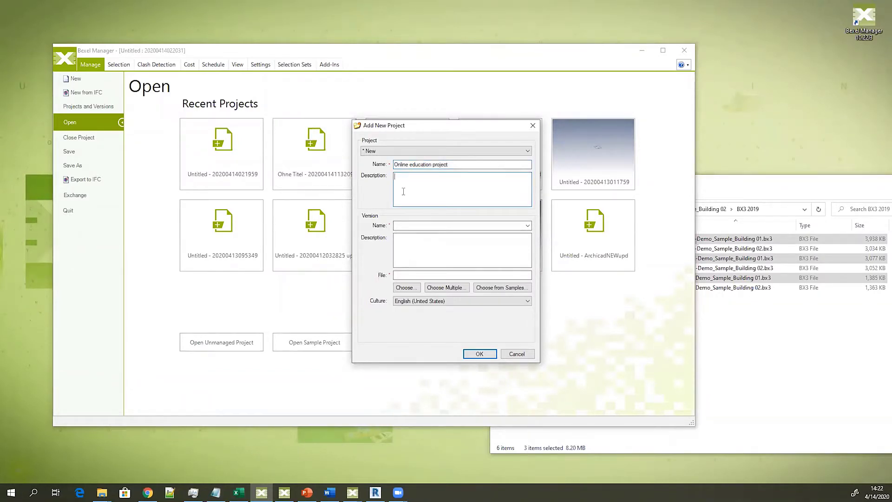
click(399, 226)
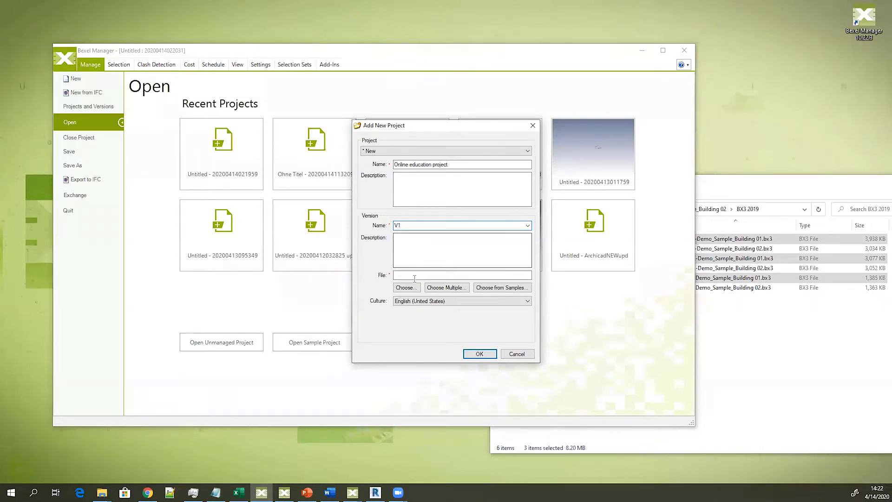
Load AR-, ME- and ST-Demo_Sample_Building 01.bx3 together from the BX3 2019 folder as the version's source files
click(437, 288)
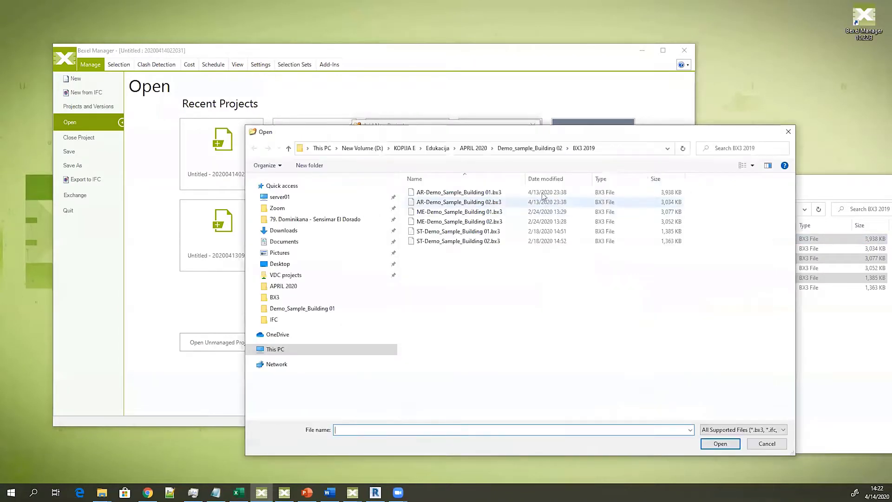
click(541, 201)
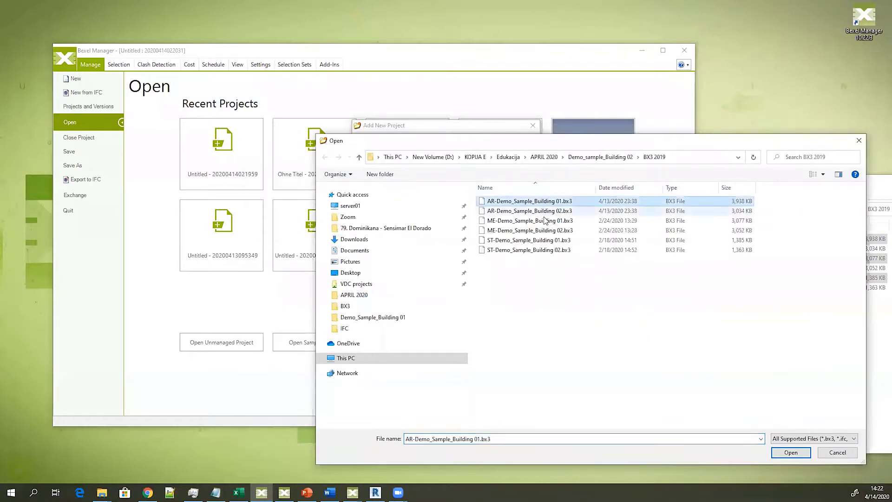
ctrl+click(545, 220)
ctrl+click(548, 240)
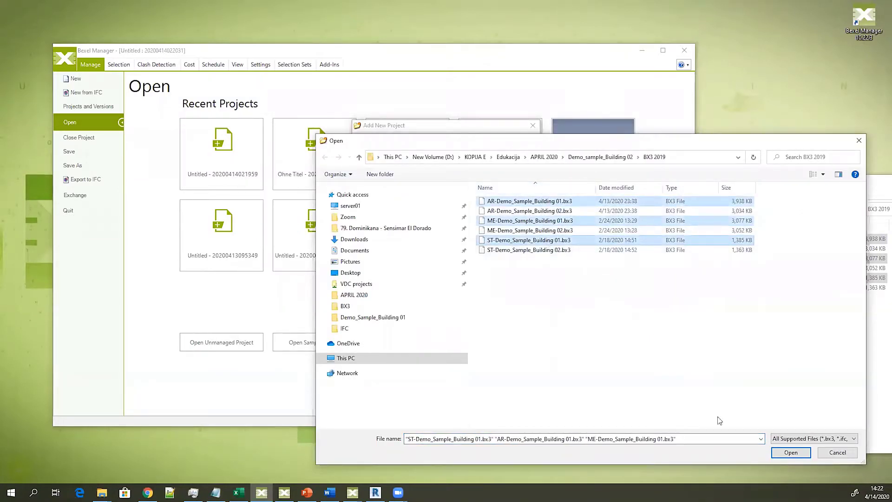
click(790, 452)
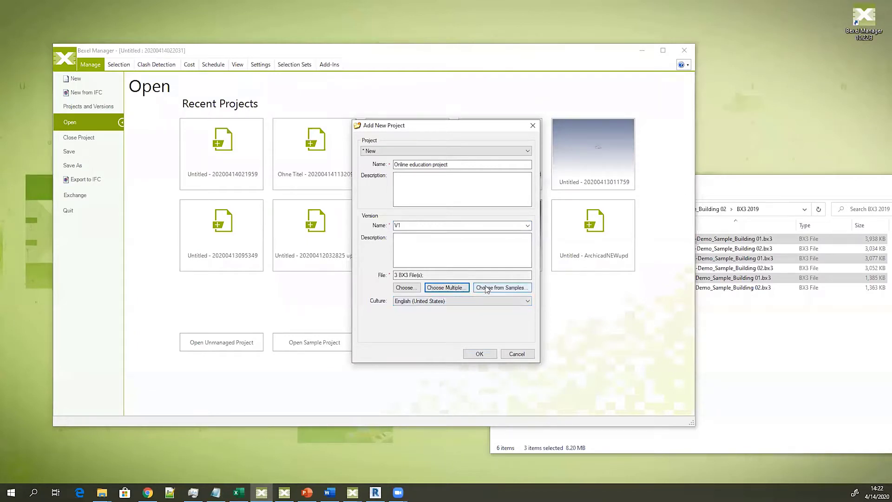
Check the available cultures, keep English (United States), and create the project
click(505, 300)
scroll(505, 384, down, 5)
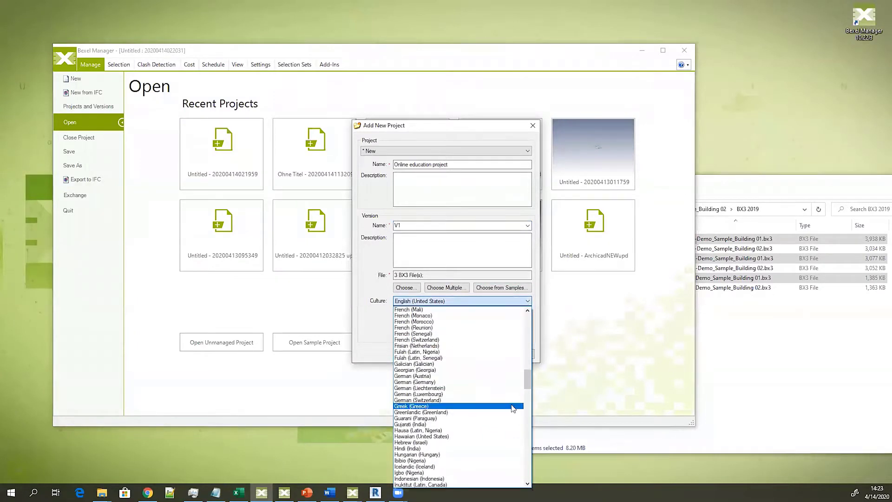
click(371, 339)
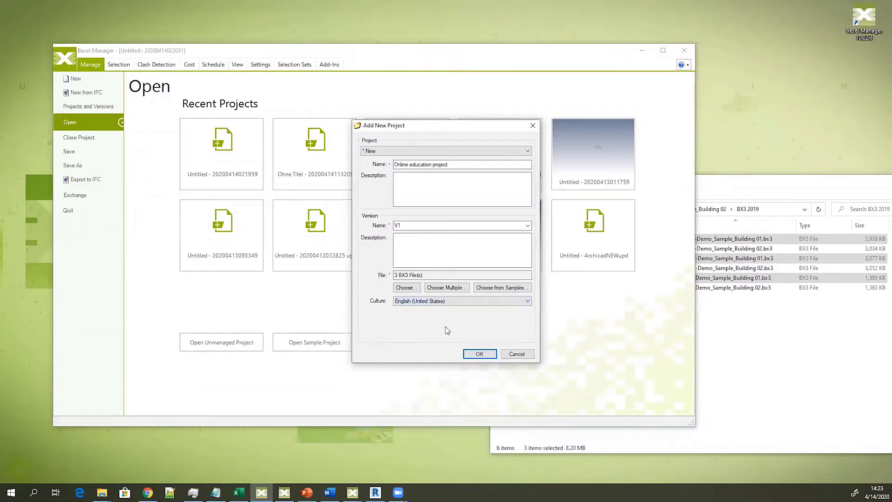
click(475, 355)
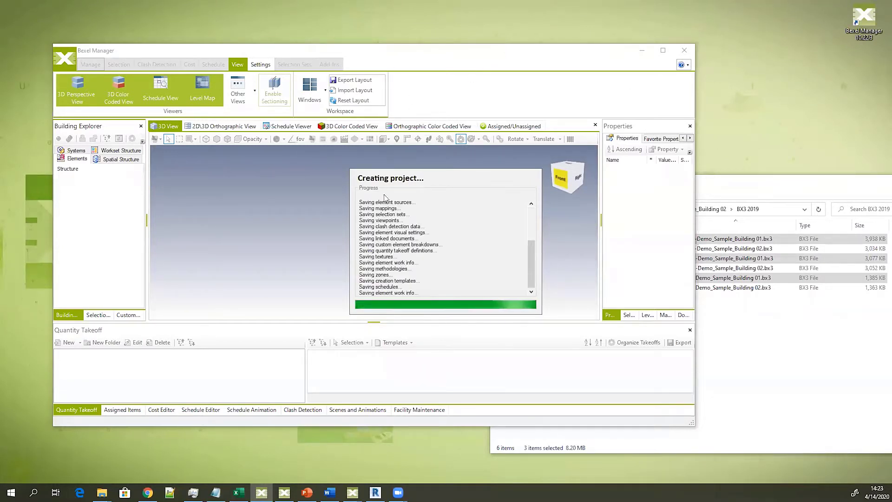
Clear away the file browser window and maximize the project window
drag(816, 183, 796, 179)
key(alt+F4)
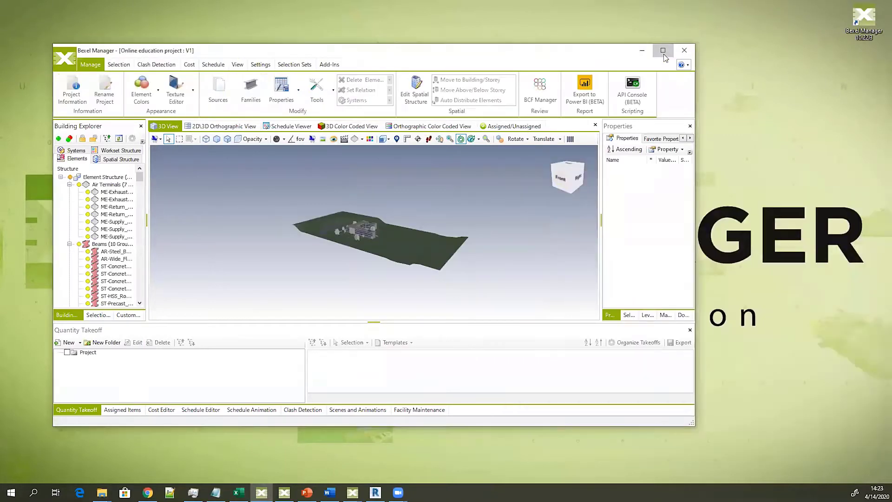
click(663, 50)
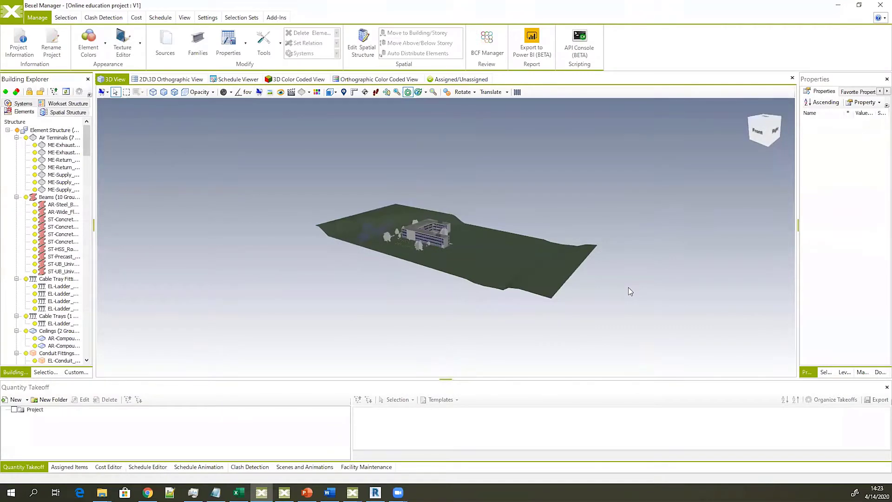
Examine the combined building and its site from several sides and distances in the 3D view
drag(531, 305, 534, 188)
scroll(458, 264, up, 5)
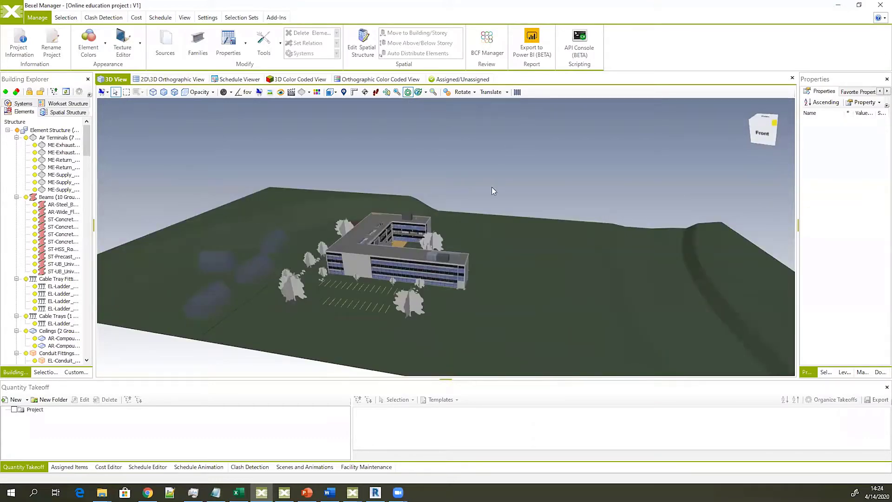
drag(480, 208, 463, 204)
drag(399, 163, 389, 265)
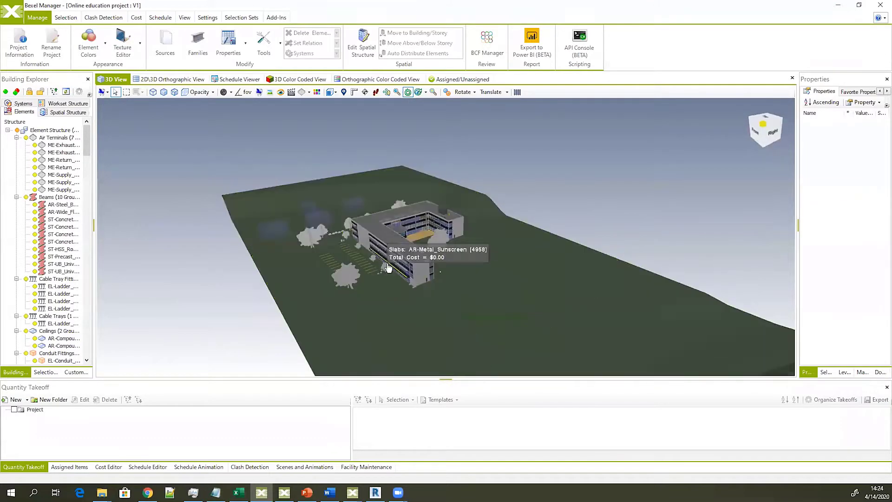
scroll(399, 250, up, 4)
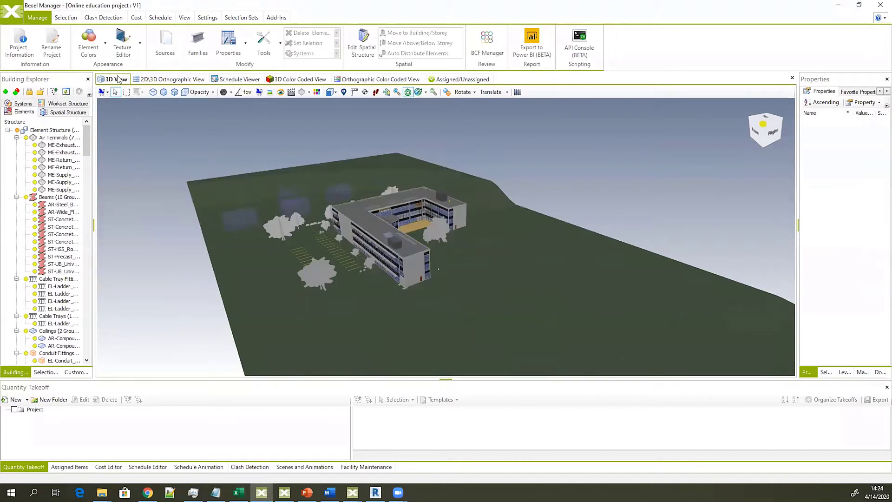
scroll(404, 232, up, 5)
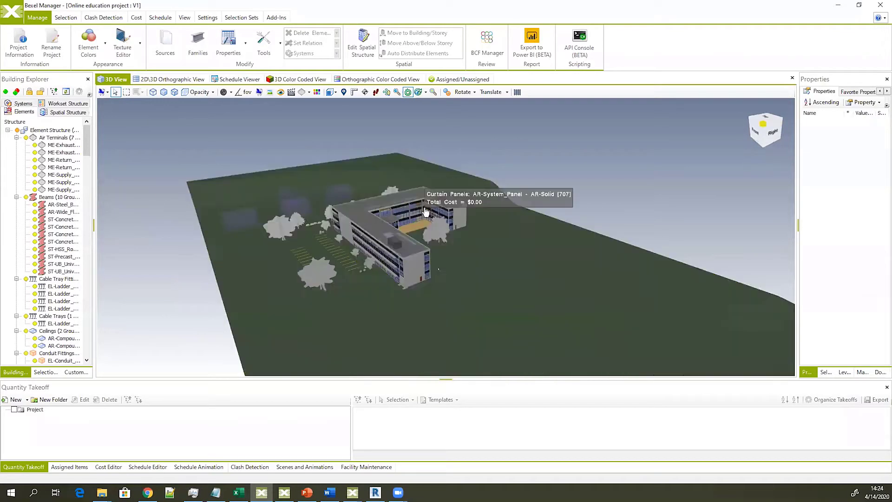
drag(404, 246, 476, 196)
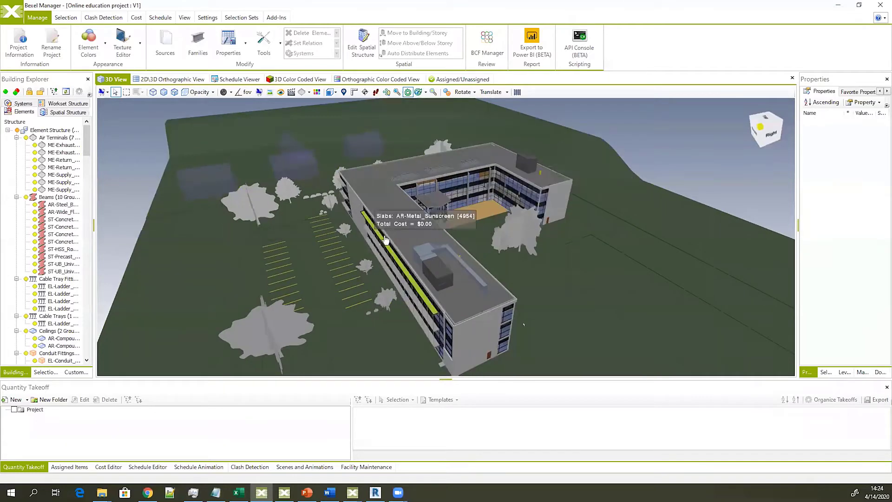
mouse_move(431, 217)
middle_down()
mouse_move(409, 217)
mouse_move(420, 225)
middle_up()
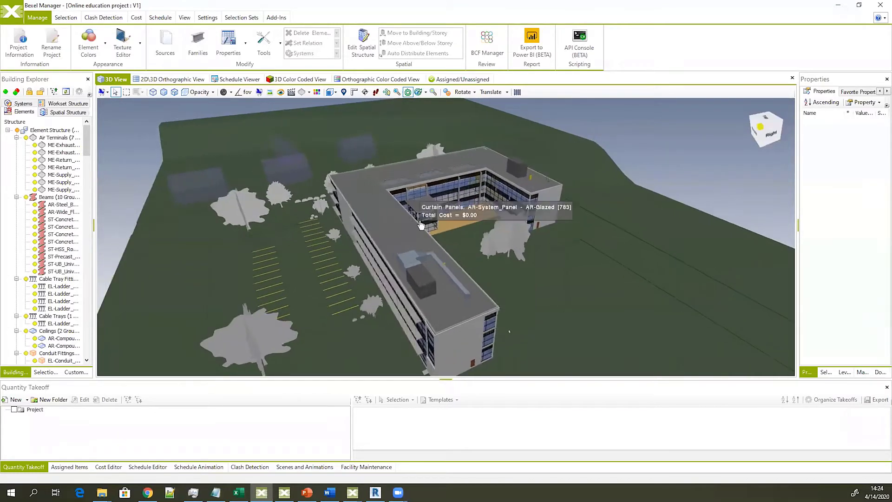
middle_drag(356, 218, 409, 221)
mouse_move(394, 257)
mouse_down()
mouse_move(413, 264)
mouse_move(438, 223)
mouse_move(366, 251)
mouse_move(408, 254)
mouse_up()
scroll(438, 241, down, 2)
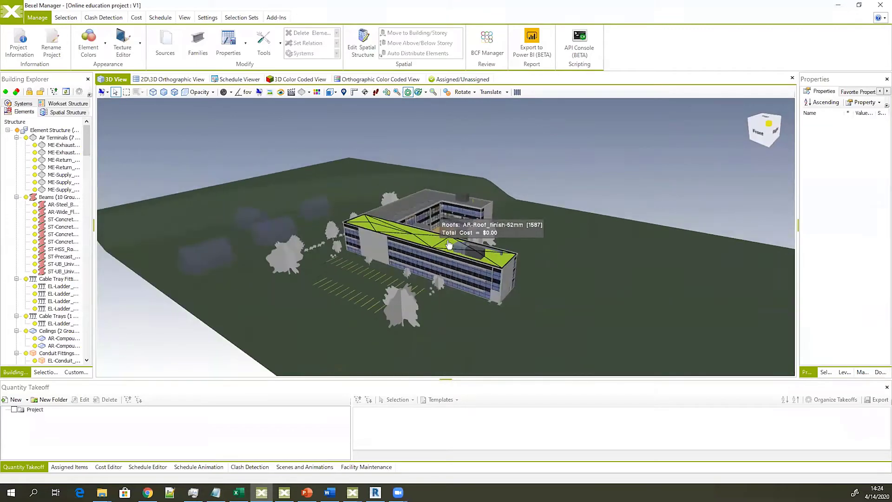
middle_drag(475, 241, 507, 240)
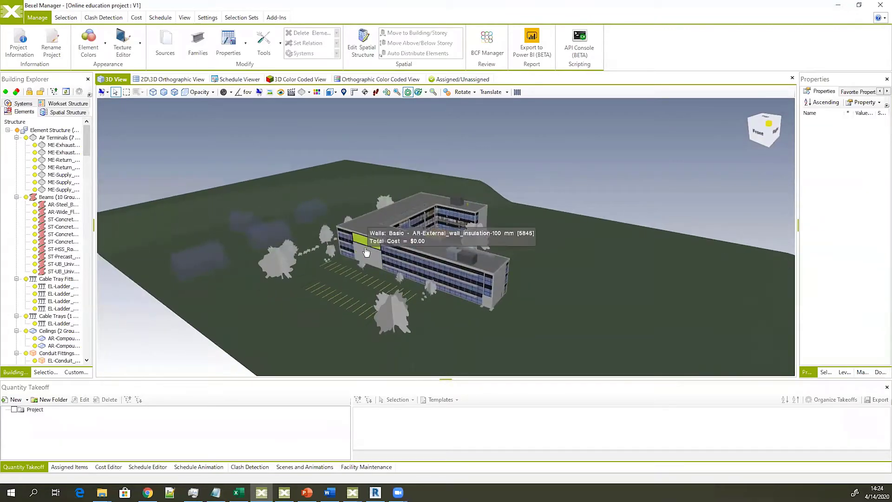
scroll(367, 251, up, 3)
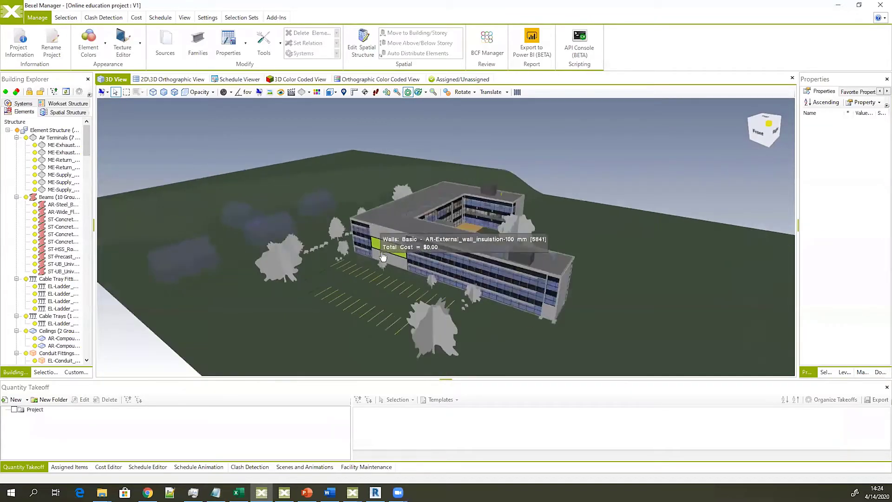
right_drag(406, 239, 409, 242)
scroll(420, 207, up, 3)
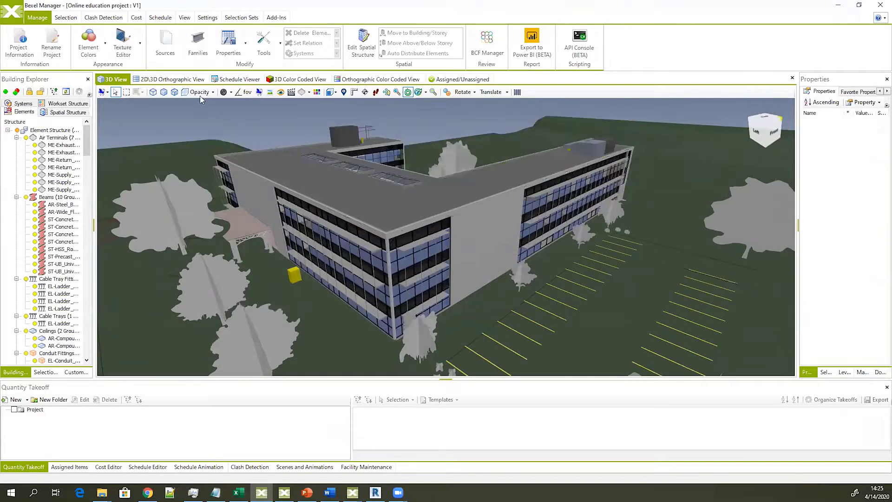
Examine the model in the 2D\3D Orthographic View from the top, left and front-left orientations
click(183, 80)
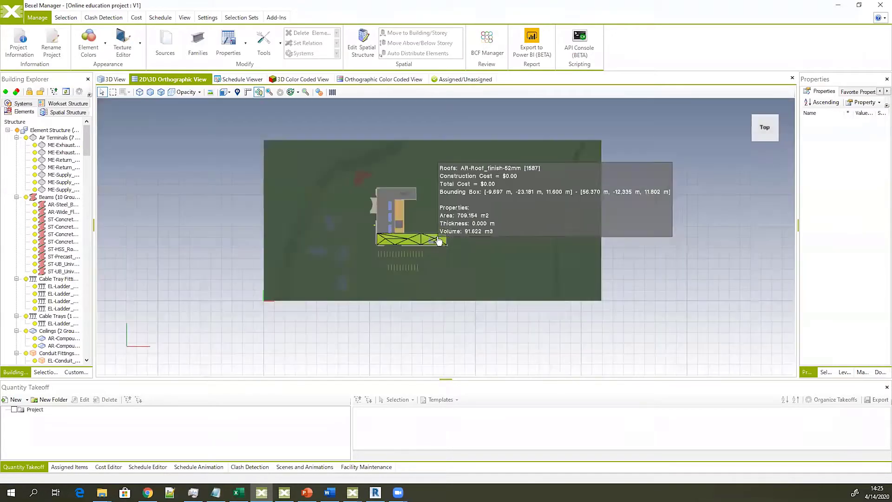
middle_drag(422, 228, 428, 252)
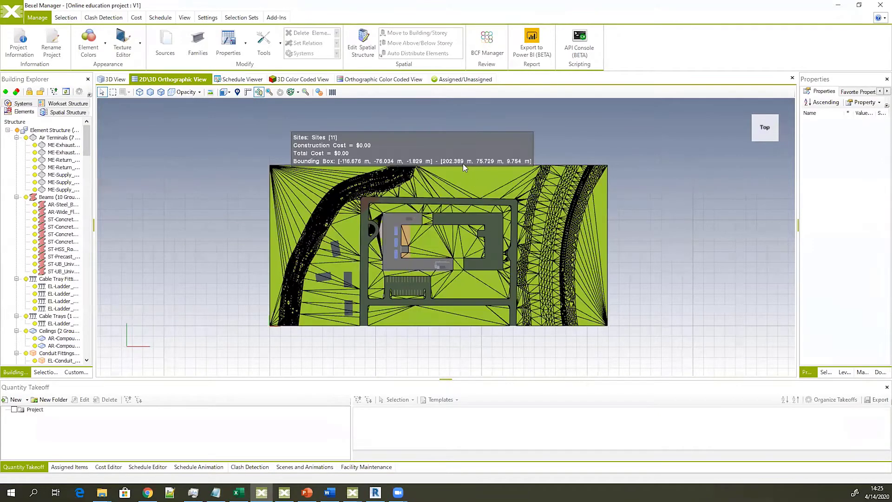
middle_drag(463, 163, 444, 170)
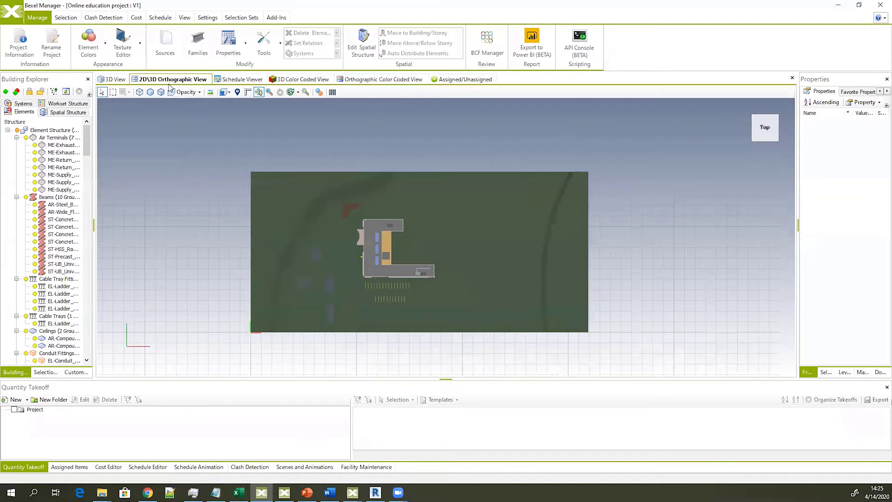
click(230, 93)
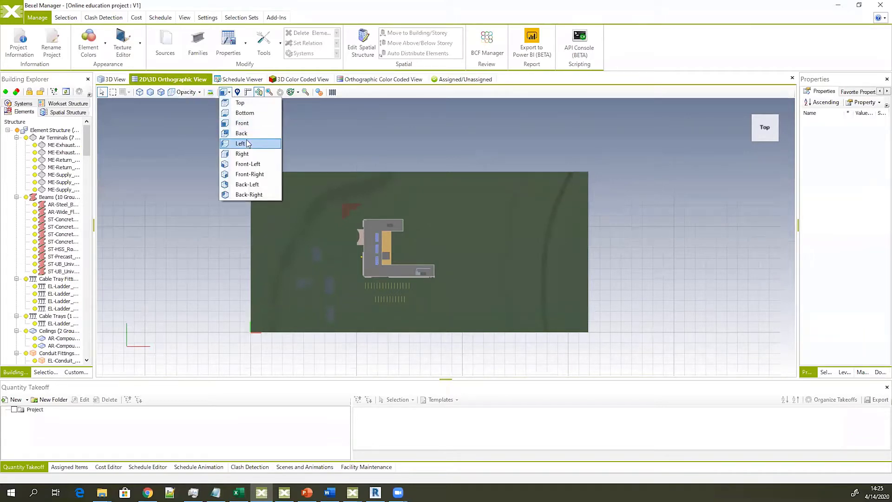
click(240, 144)
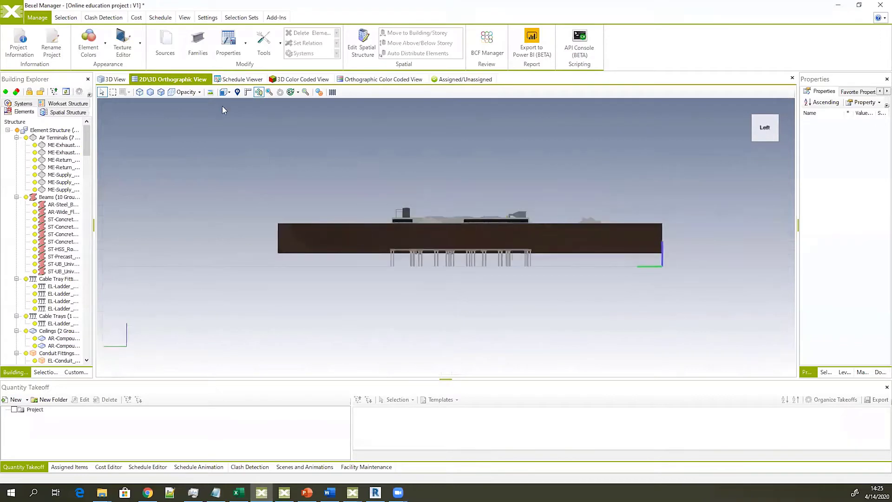
click(227, 93)
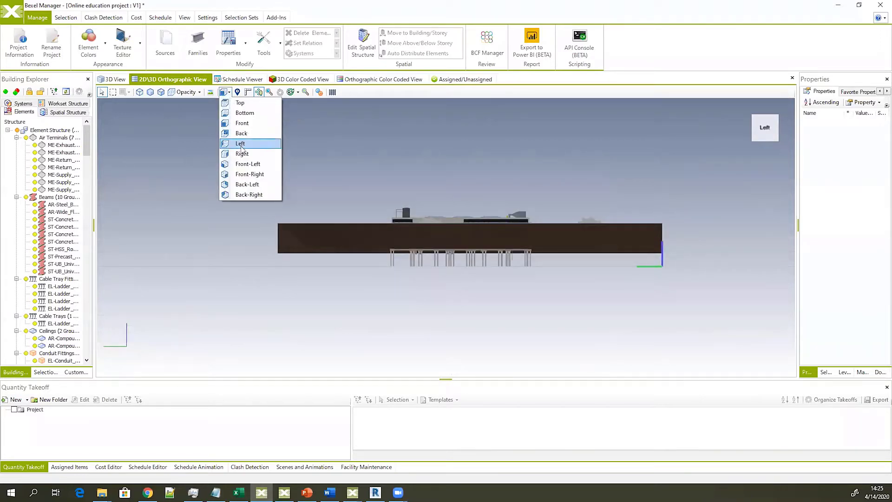
click(246, 168)
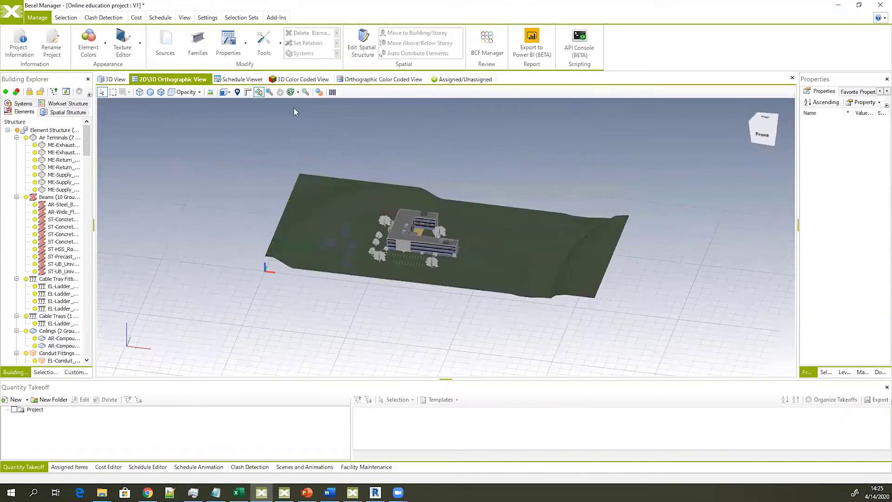
Look at the model in the 3D and orthographic color coded views, the Schedule Viewer and the Assigned/Unassigned view
click(309, 79)
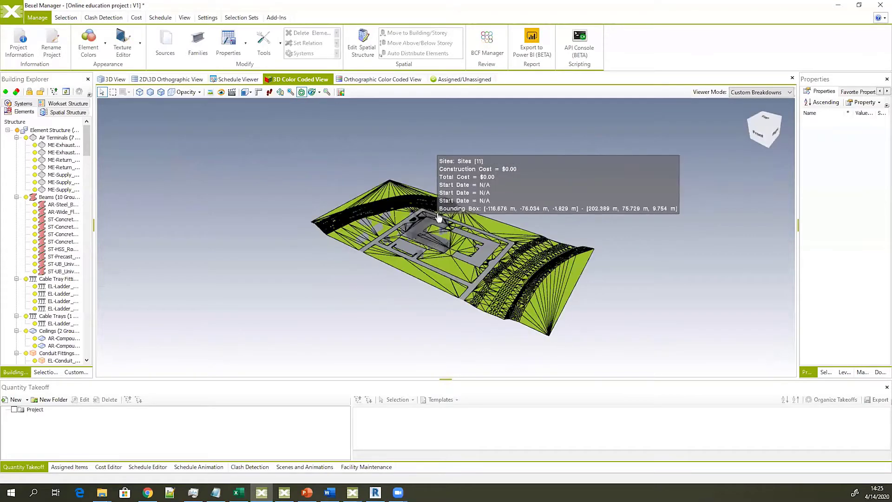
click(376, 79)
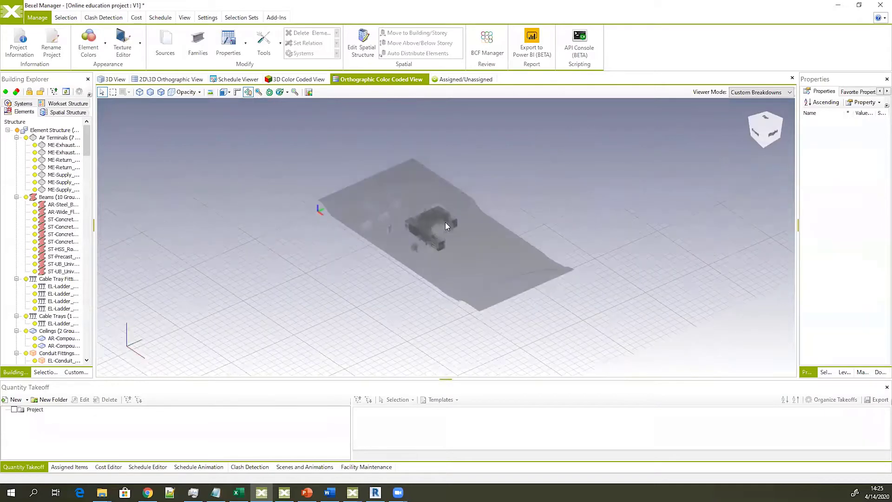
scroll(444, 223, up, 5)
scroll(444, 223, down, 5)
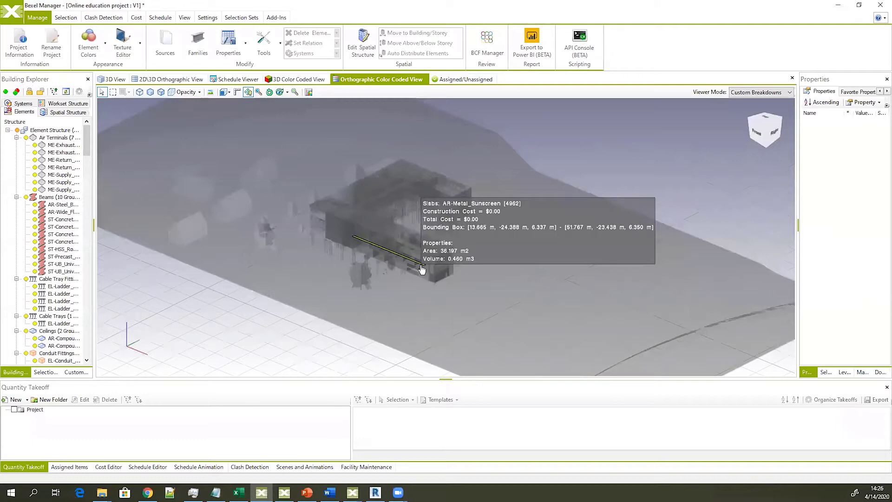
click(237, 79)
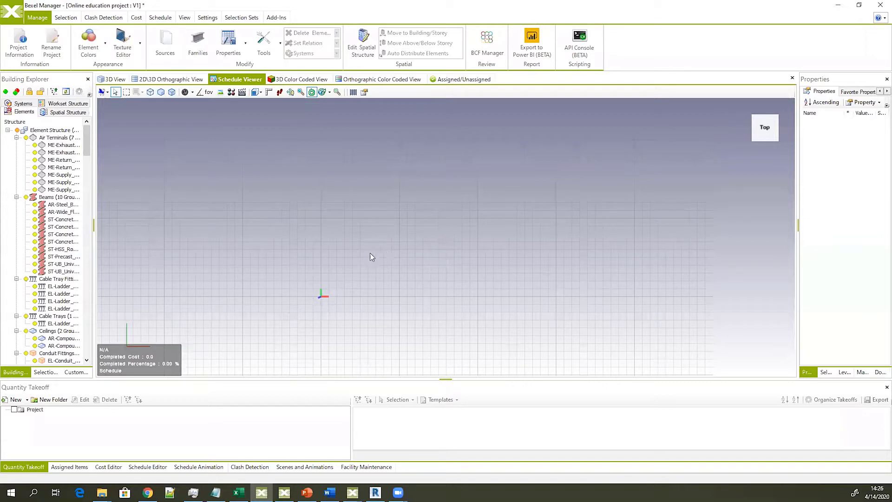
click(450, 80)
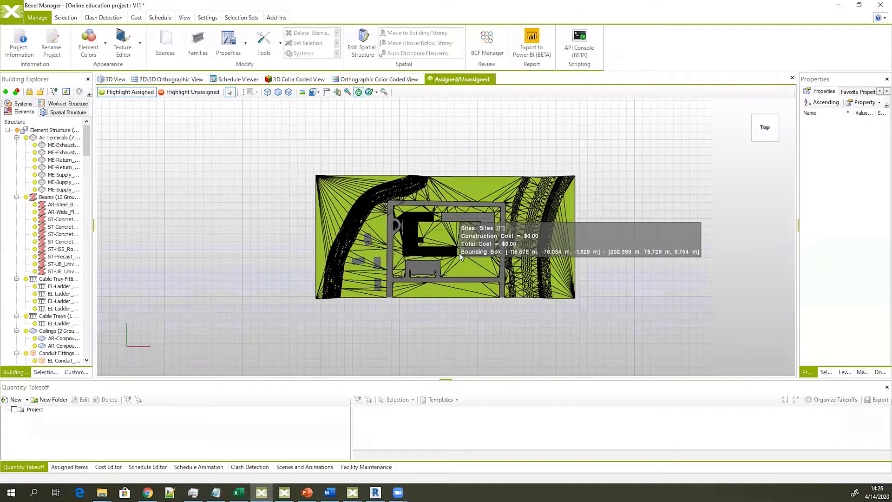
Examine the assigned-element highlighting of the building, roads and terrain from several angles in the Assigned/Unassigned view
middle_drag(459, 256, 441, 234)
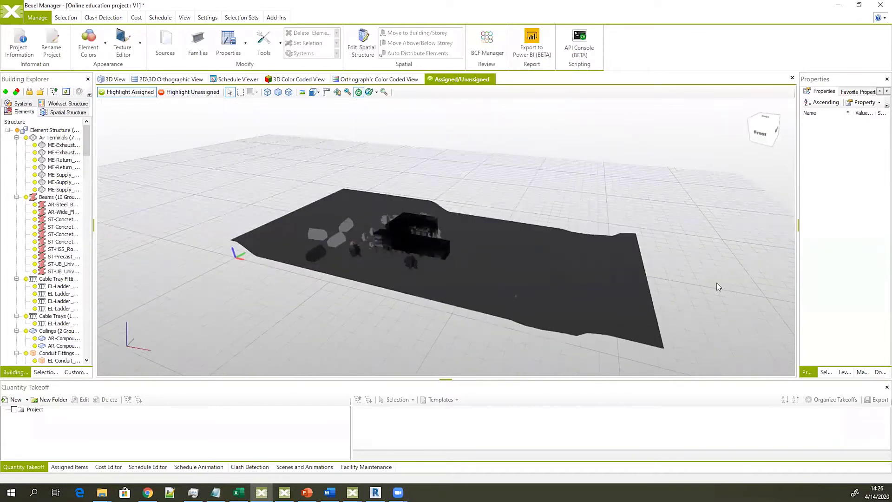
scroll(446, 234, up, 5)
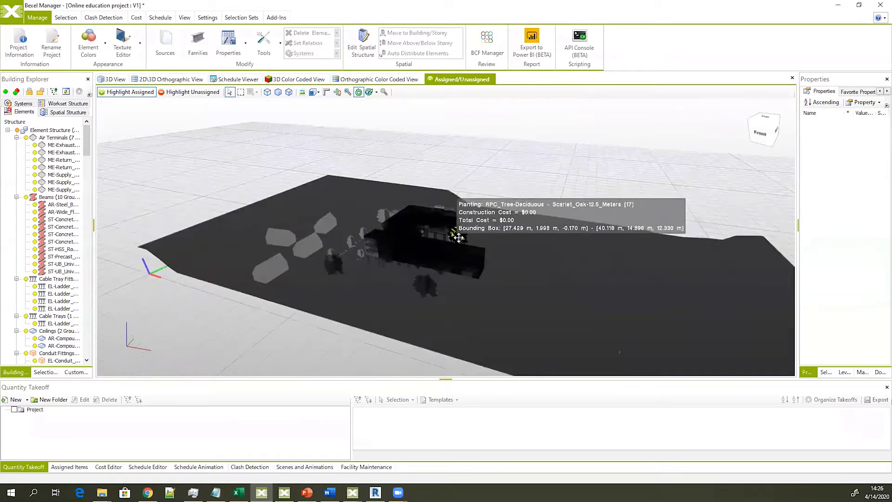
middle_drag(458, 237, 427, 250)
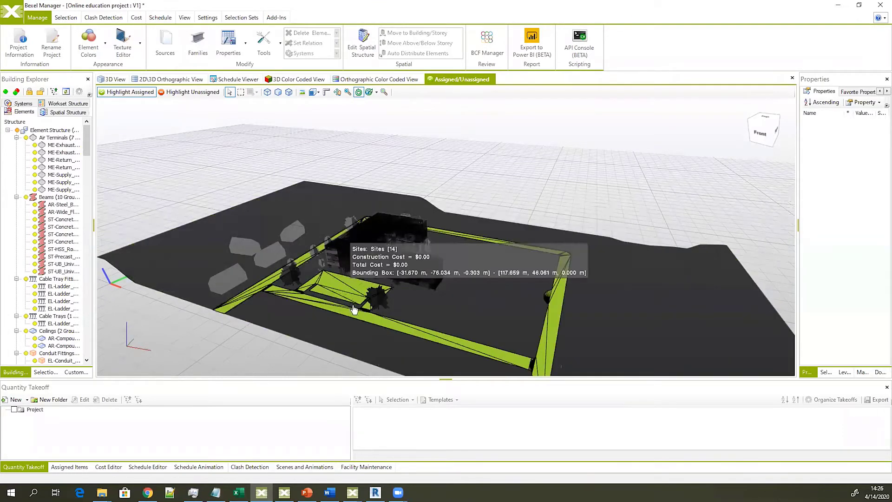
scroll(355, 304, up, 2)
middle_drag(355, 304, 426, 273)
scroll(413, 269, down, 3)
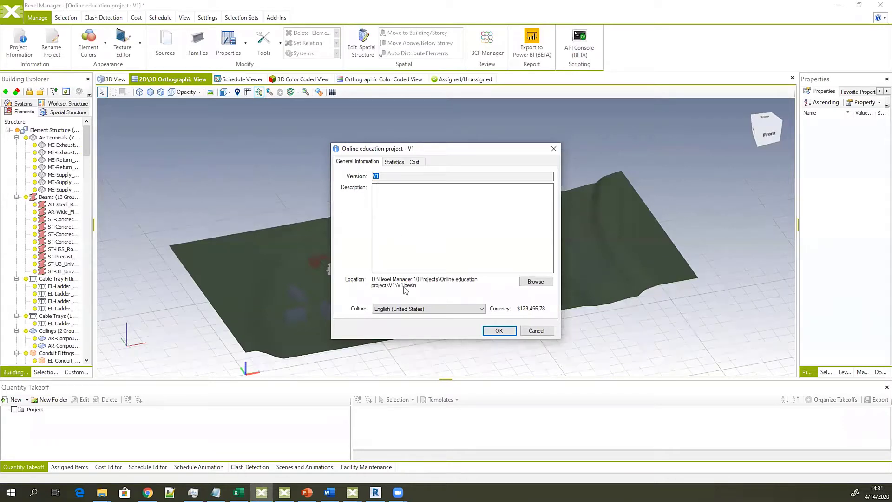
Look through the available culture options in the project information without choosing a different one
click(482, 309)
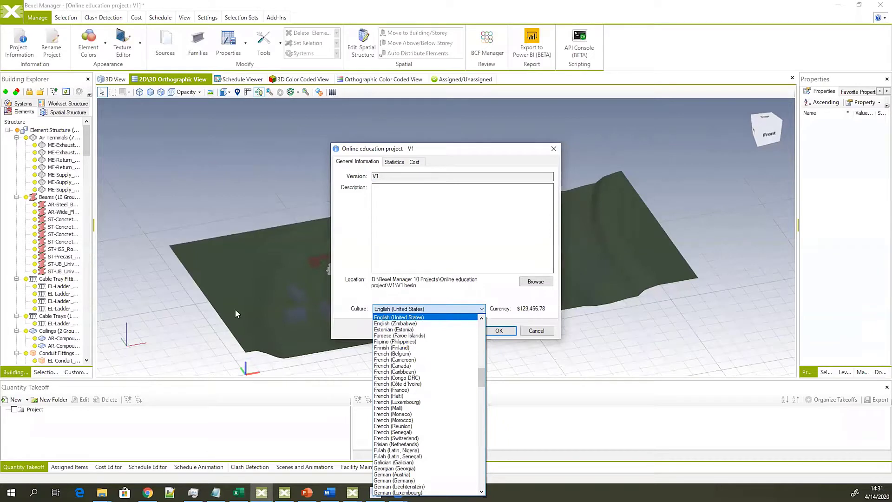
drag(482, 374, 485, 400)
click(345, 312)
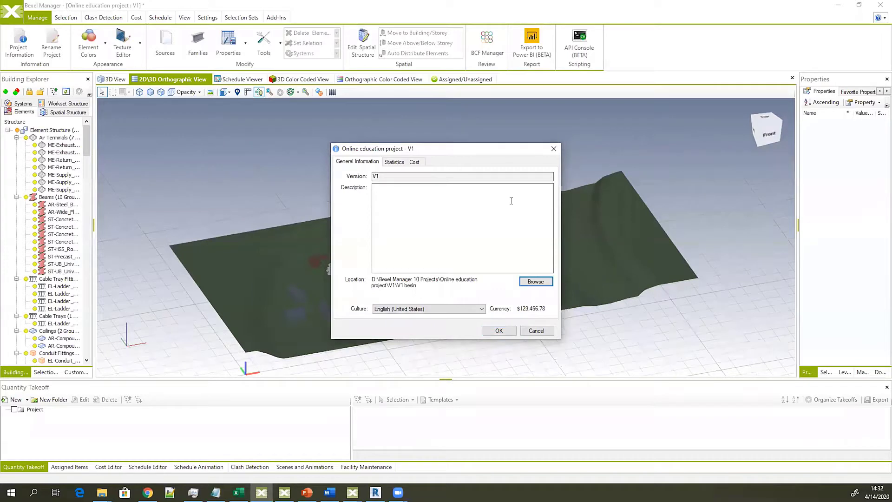
Review the project's statistics and cost information, and close the project information without changes
click(396, 162)
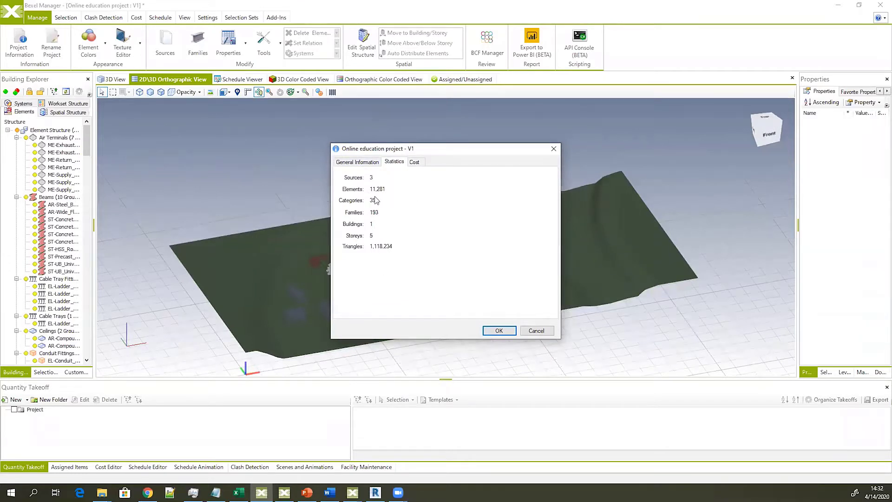
drag(409, 149, 508, 139)
click(513, 152)
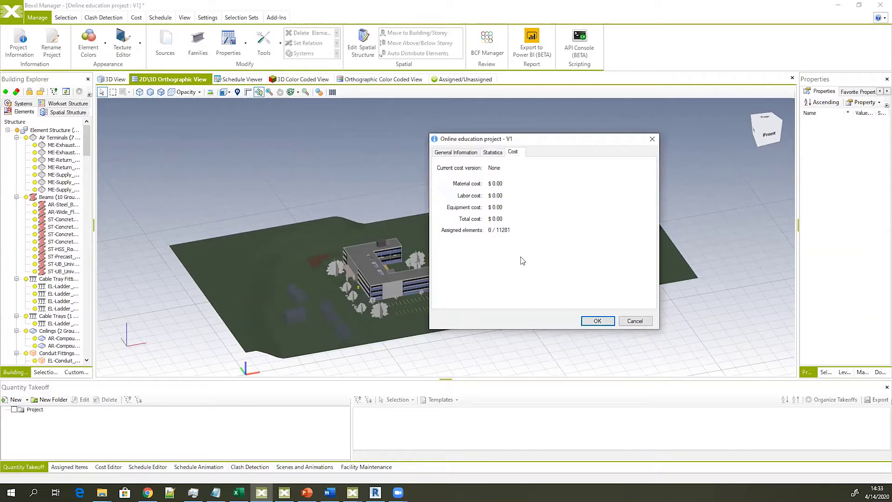
click(643, 321)
Try to rename the project, back out of the rename, and save the project
click(51, 48)
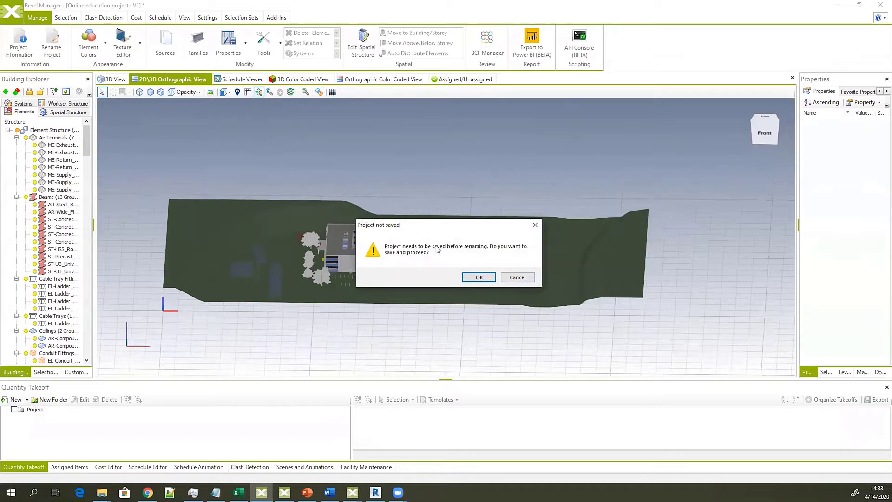
click(517, 277)
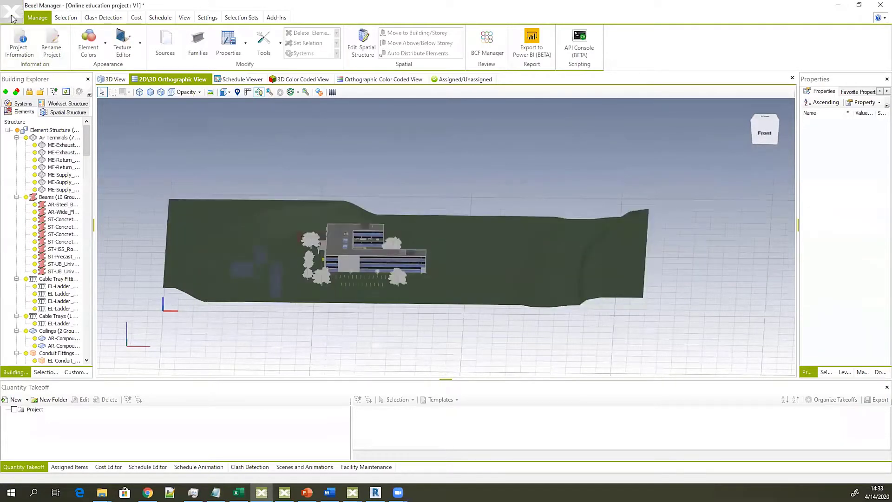
click(13, 18)
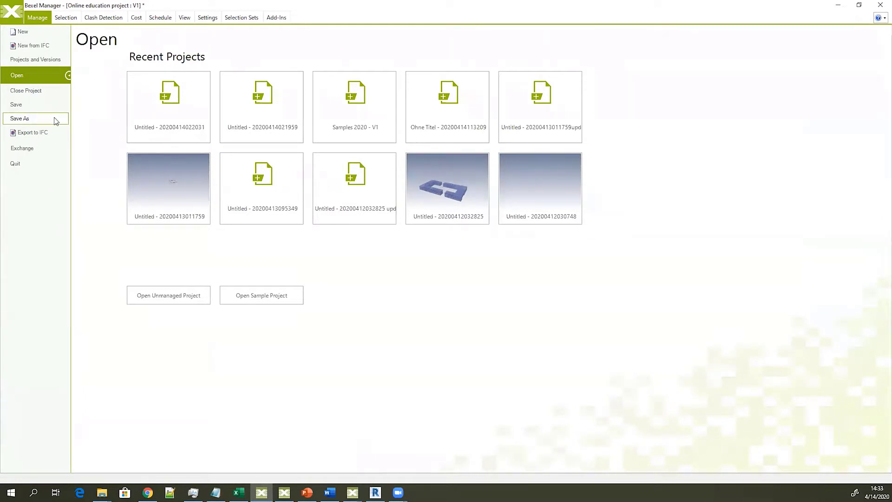
click(32, 107)
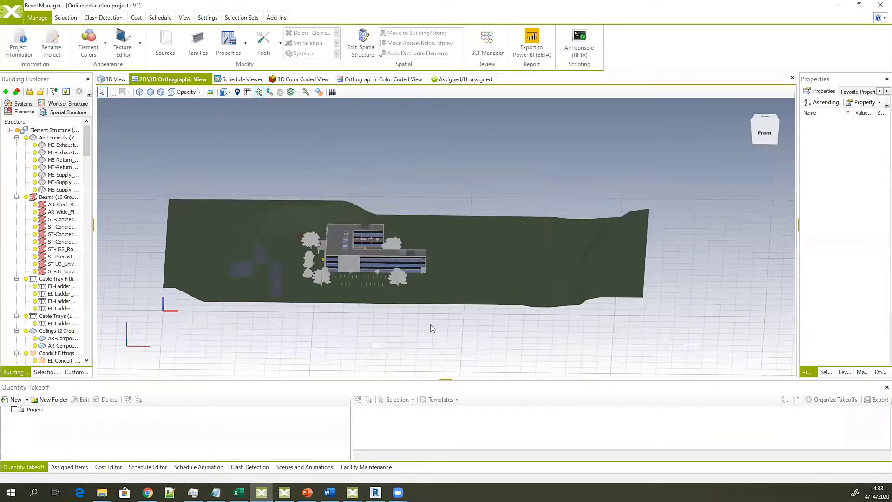
Close the Online education project and open the manager for projects and versions
click(11, 13)
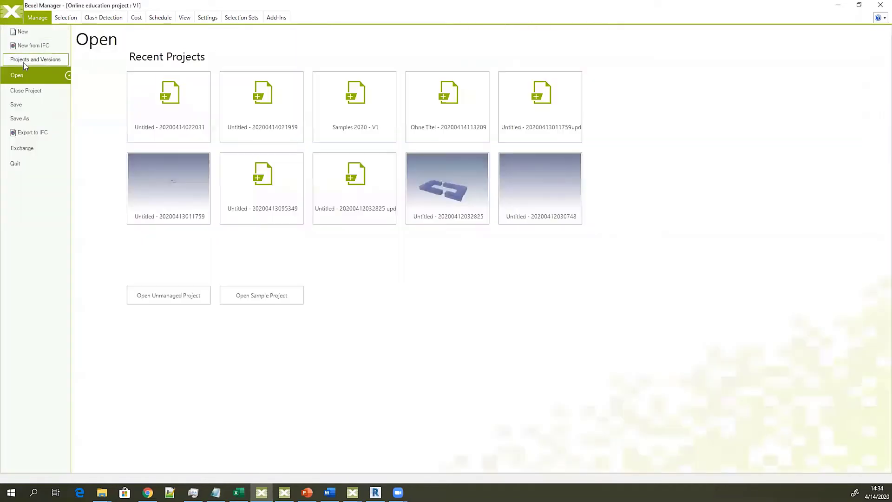
click(34, 91)
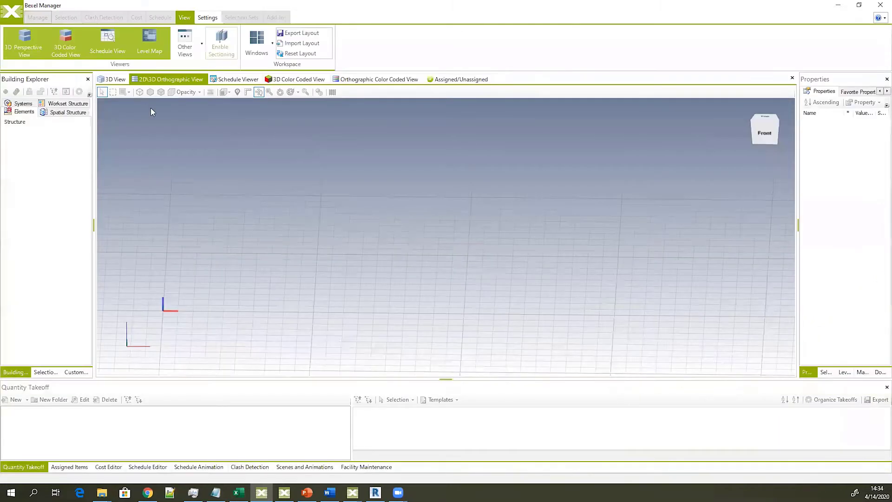
click(16, 23)
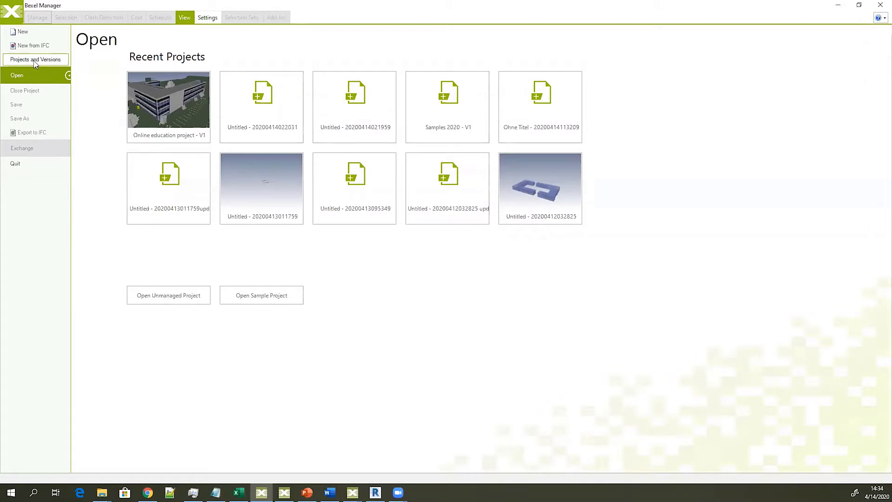
click(34, 61)
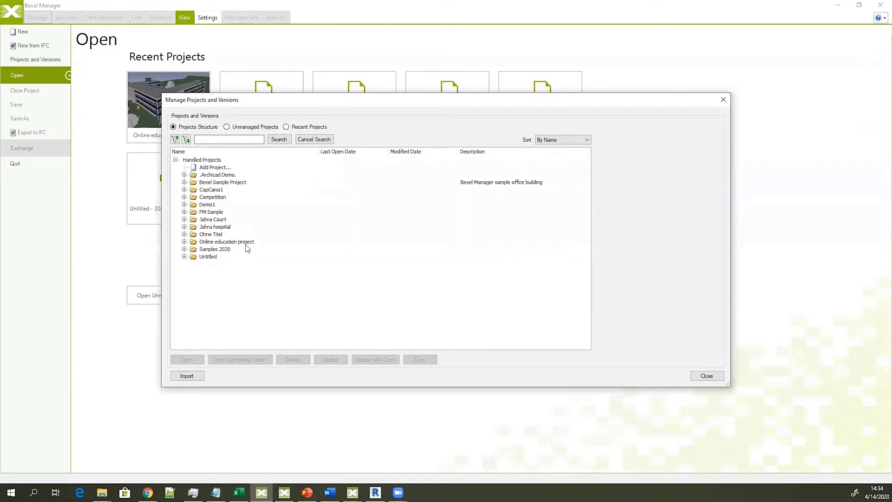
Start an update of version V1 of the Online education project, naming the new version V2 with the description "Updated"
click(184, 242)
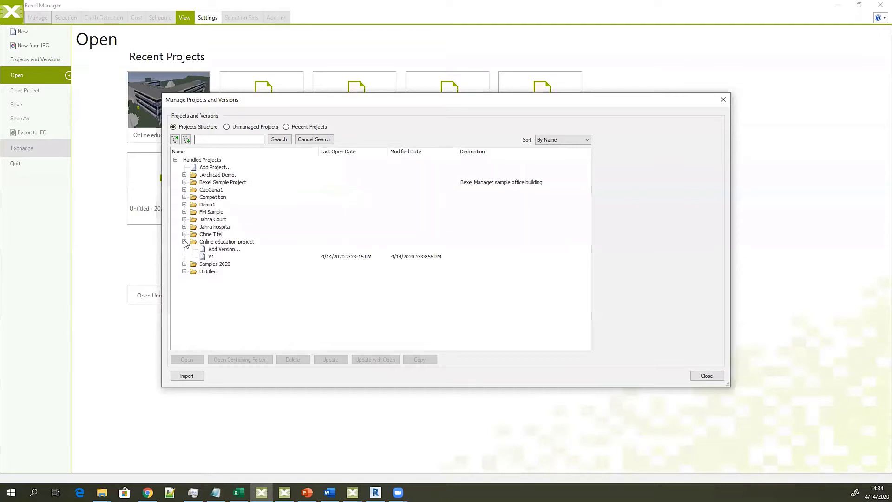
click(209, 242)
click(218, 256)
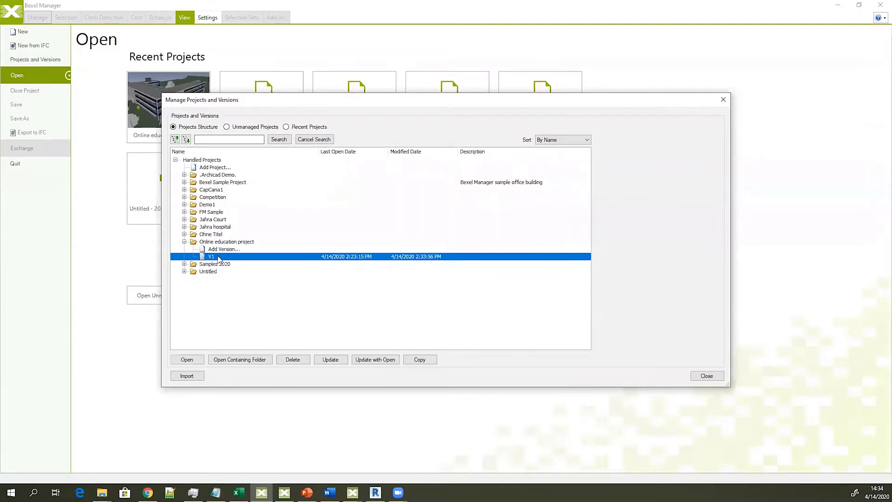
click(330, 359)
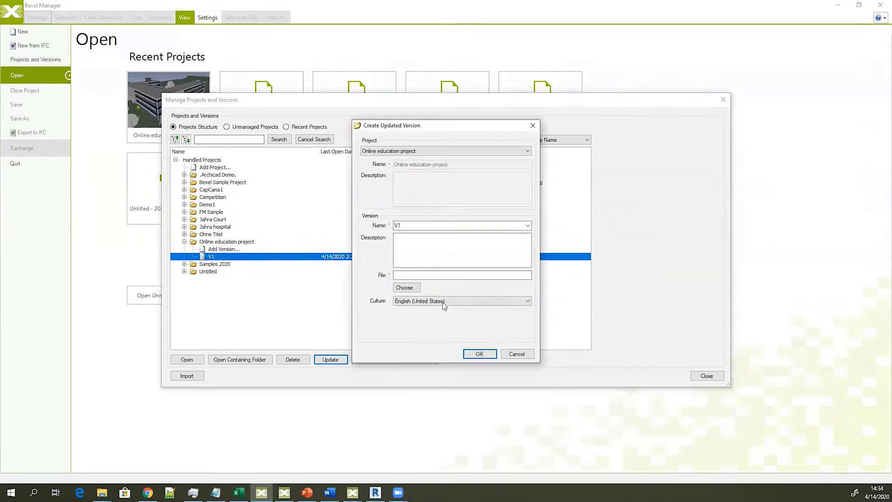
click(412, 226)
key(BackSpace)
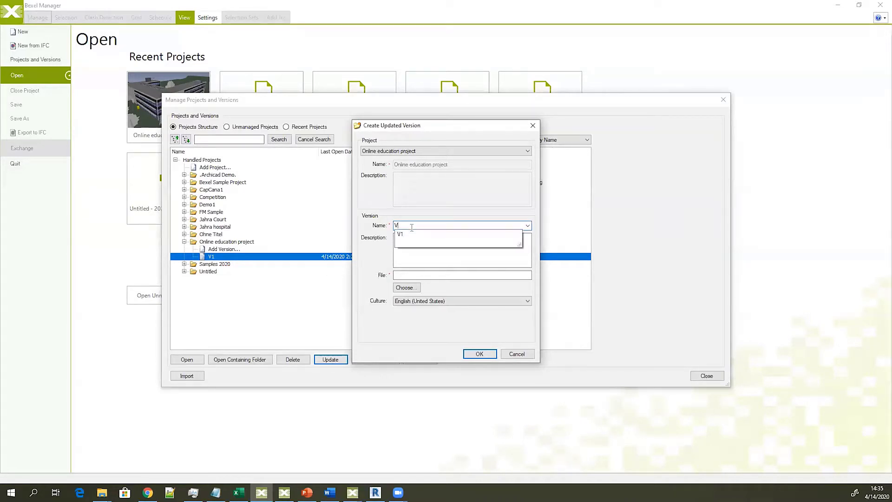
text(2)
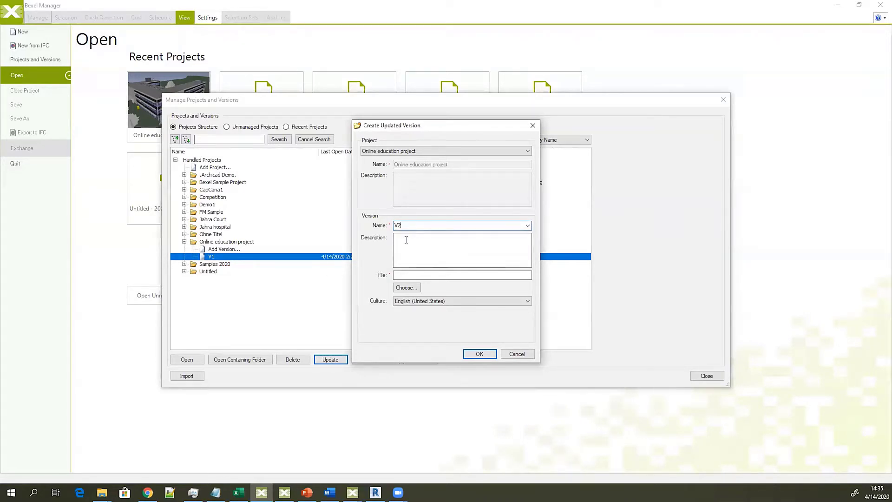
click(397, 239)
text(Updated)
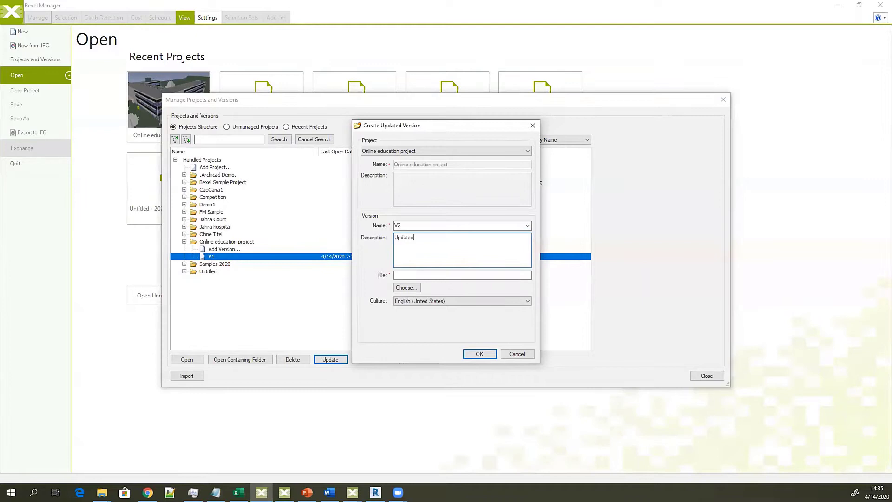
Create the updated version from the AR, ME and ST Demo_Sample_Building 02 BX3 files plus AR-Demo_Sample_Building 01
click(405, 287)
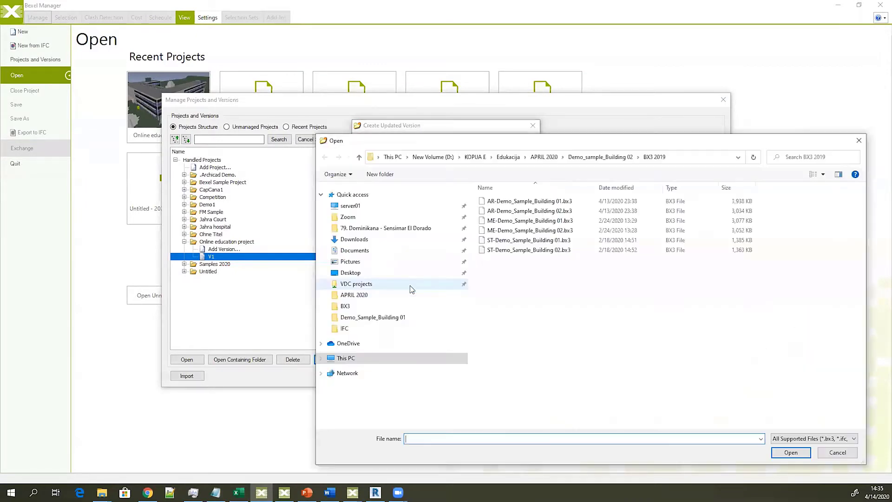
click(553, 251)
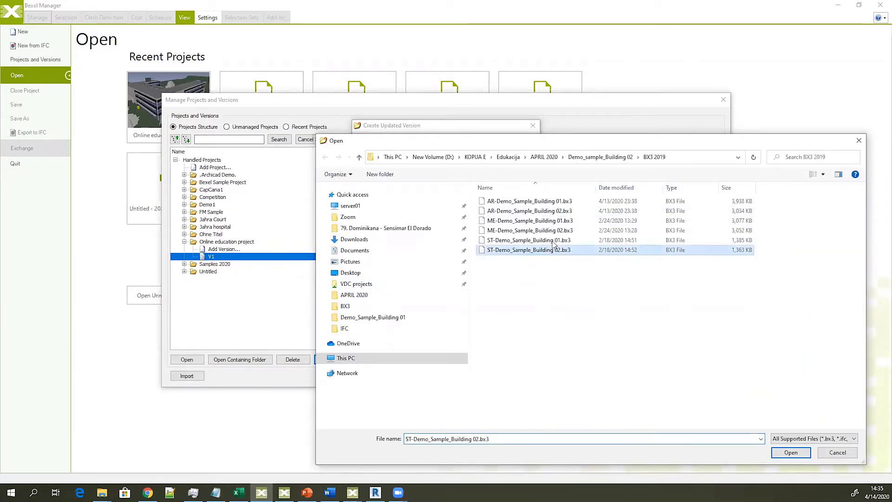
ctrl+click(552, 230)
ctrl+click(549, 211)
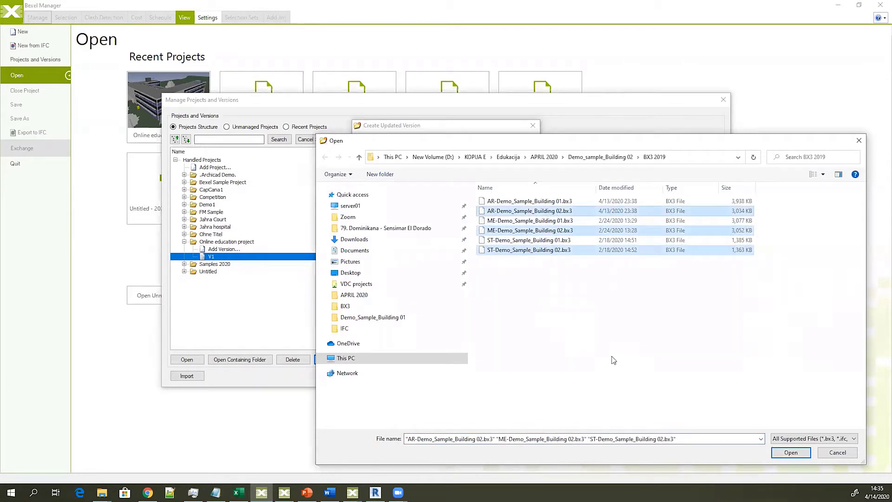
ctrl+click(534, 203)
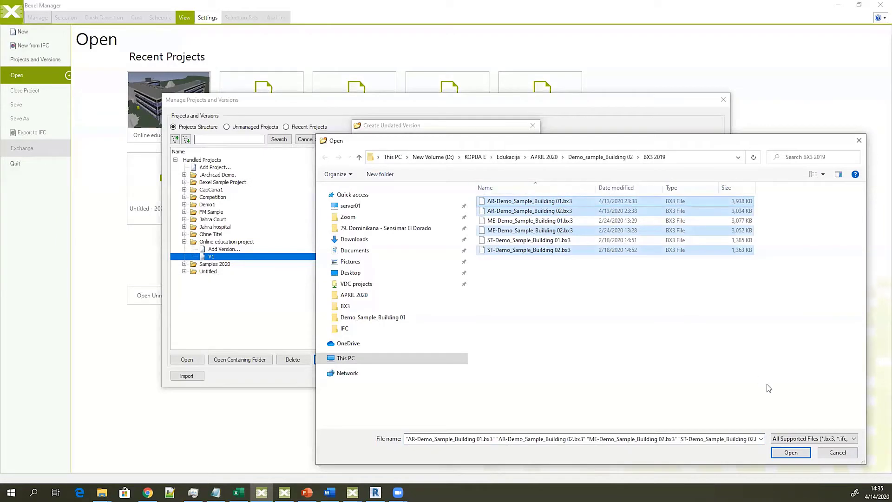
click(790, 452)
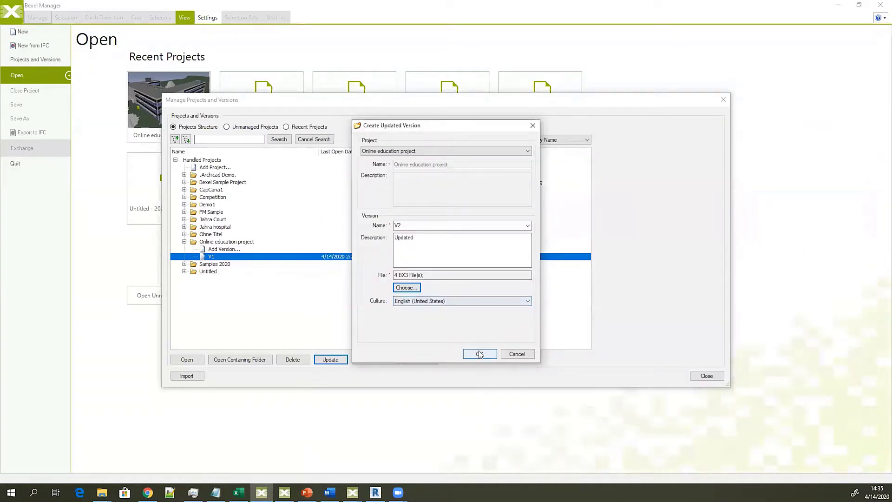
click(479, 354)
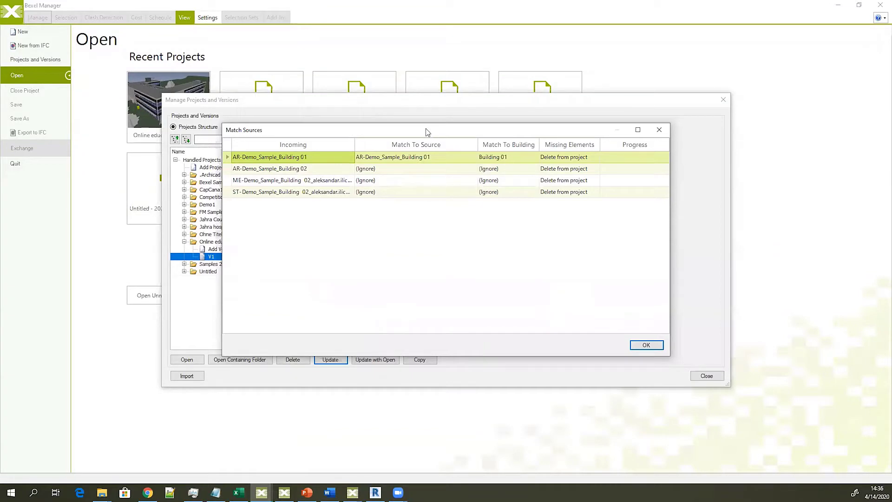
Set the incoming AR-Demo_Sample_Building 02 file to be matched as a new source
drag(427, 133, 431, 133)
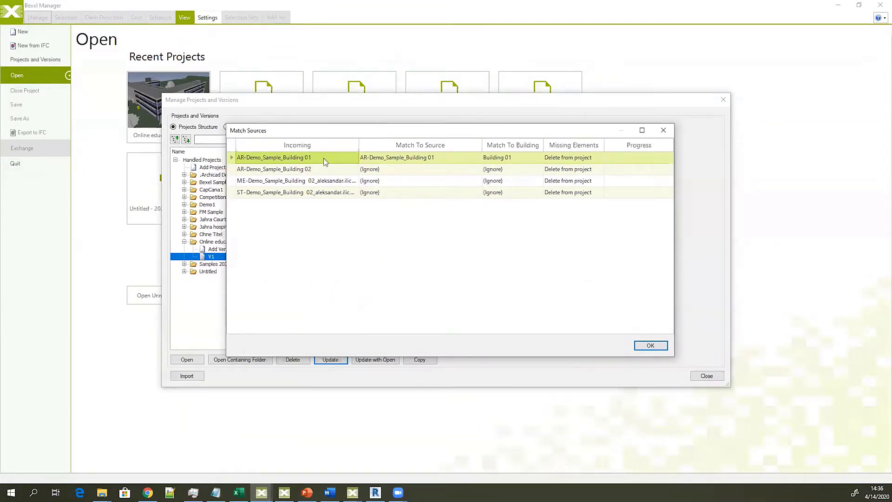
click(302, 169)
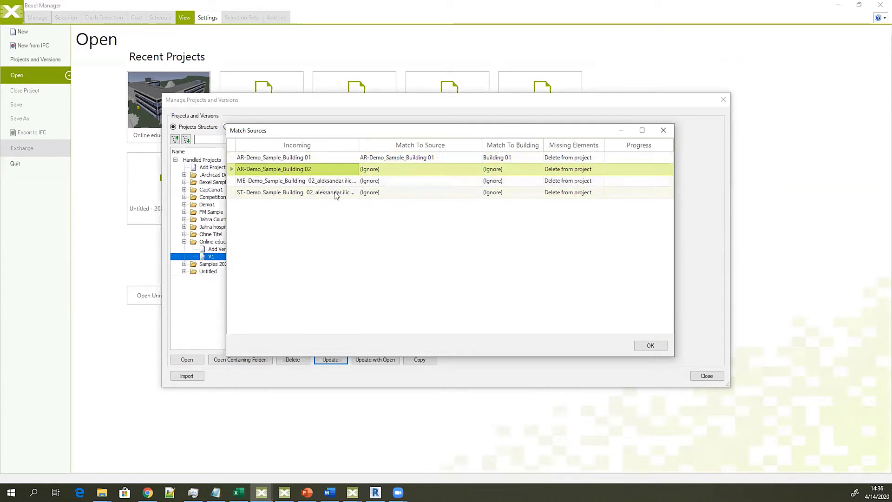
click(478, 169)
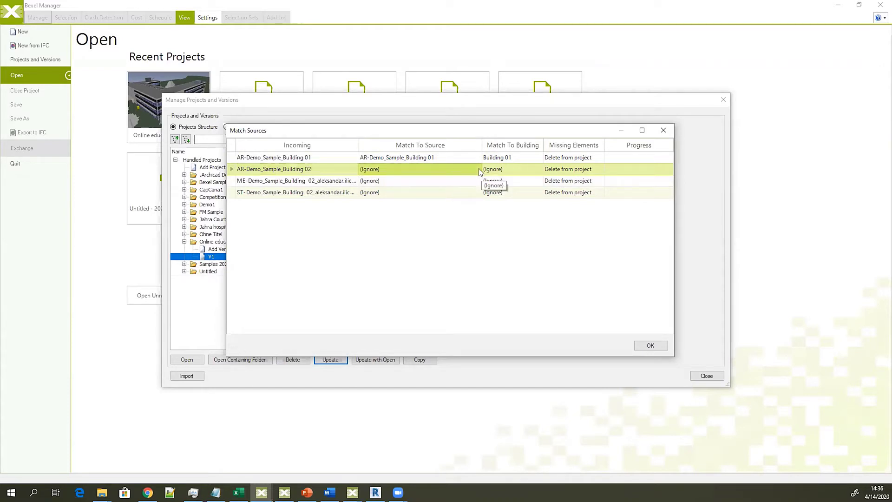
click(478, 169)
click(476, 169)
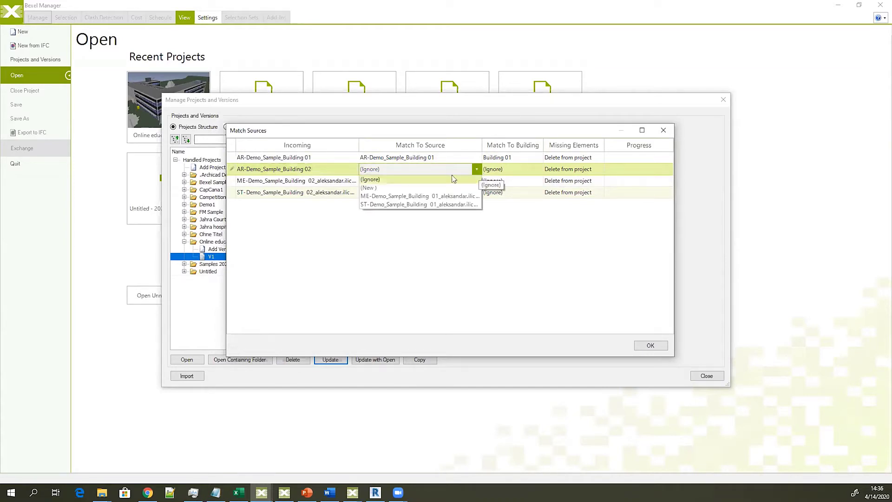
click(389, 188)
click(450, 254)
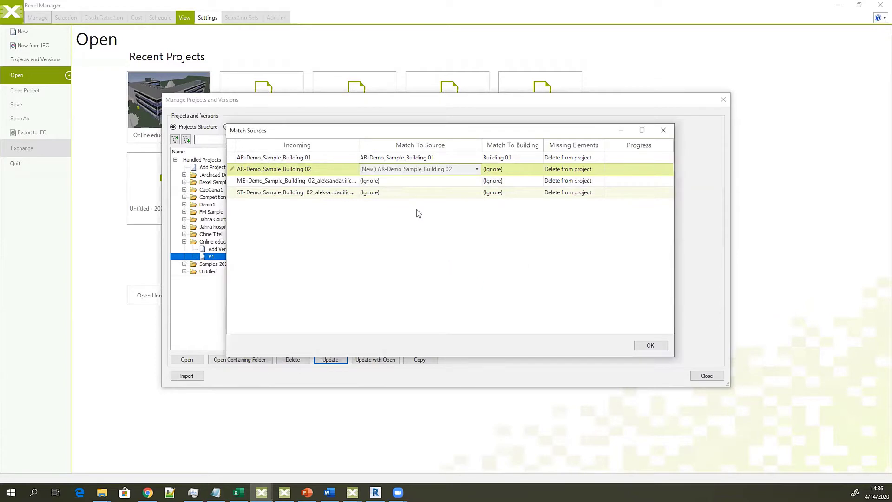
Match the incoming ME-Demo_Sample_Building 02 file to the existing ME-Demo_Sample_Building 01 source
click(480, 182)
click(478, 180)
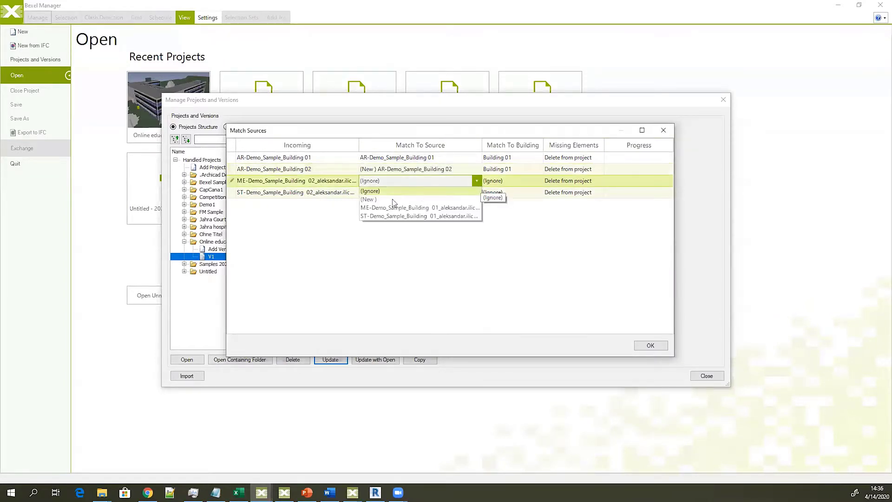
click(385, 209)
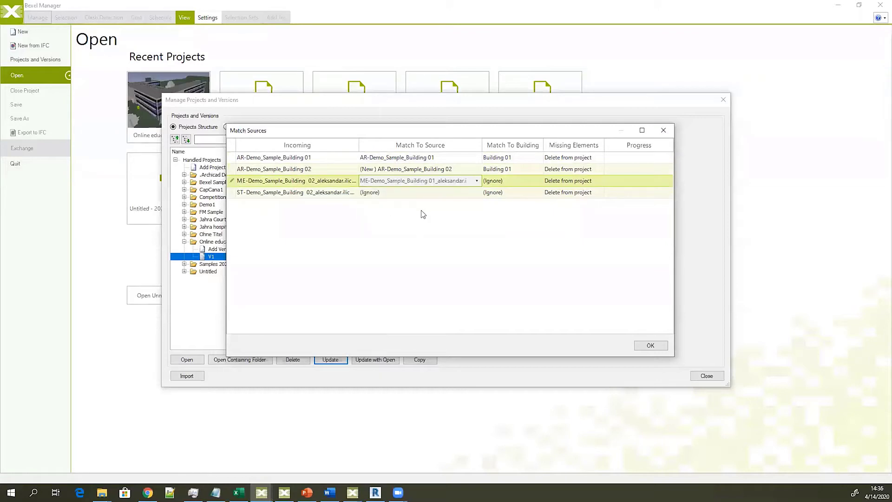
Match the incoming ST-Demo_Sample_Building 02 file to the existing ST-Demo_Sample_Building 01 source
click(479, 193)
click(477, 192)
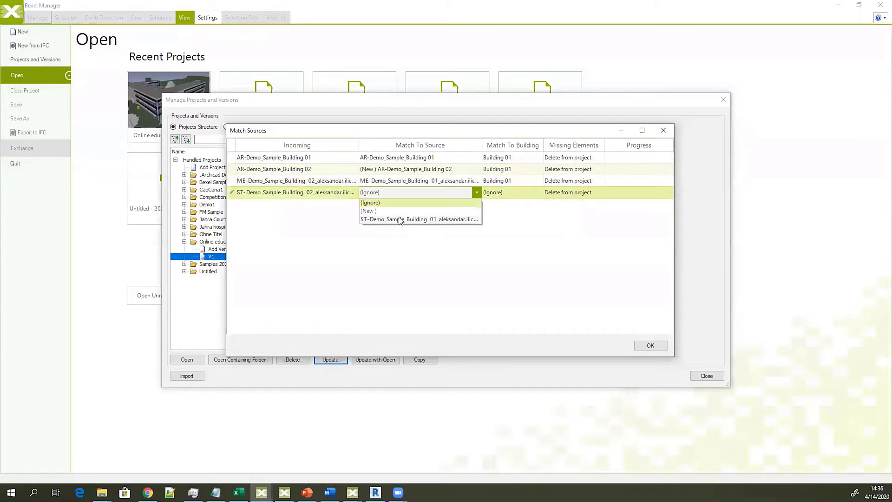
click(401, 221)
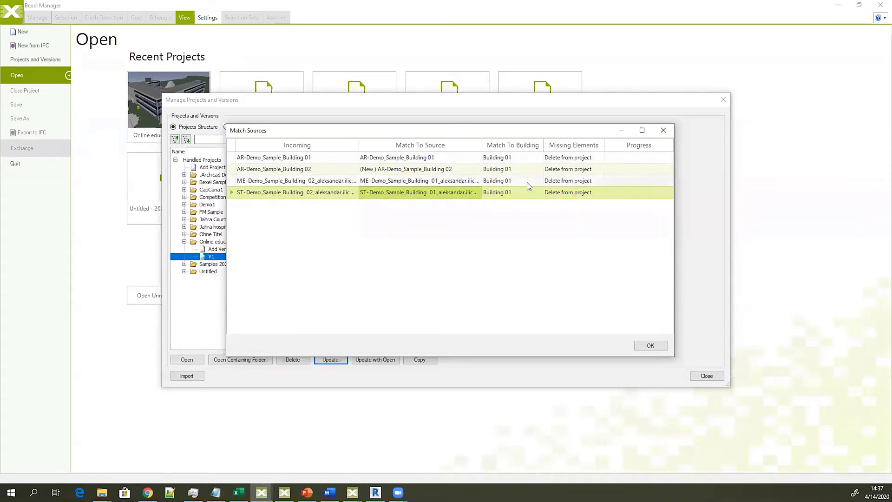
Assign the incoming AR-Demo_Sample_Building 02 file to a new building named Building 02
click(540, 170)
click(540, 170)
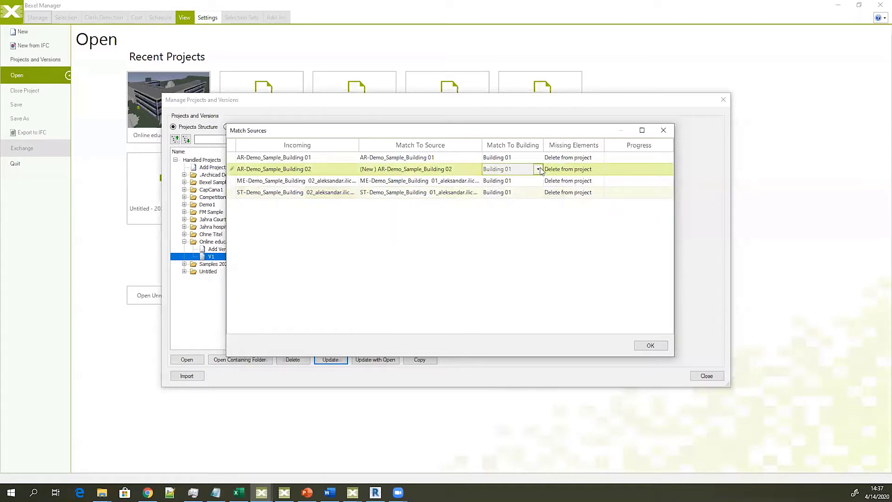
click(540, 170)
click(512, 176)
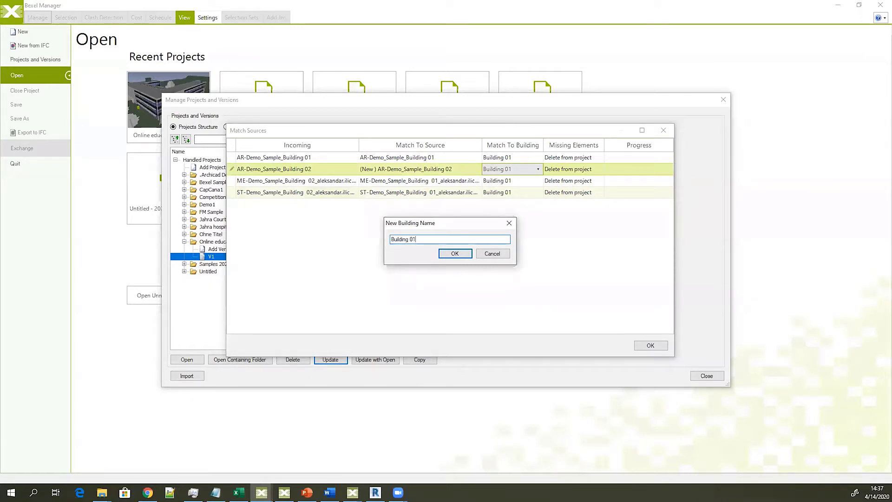
click(453, 254)
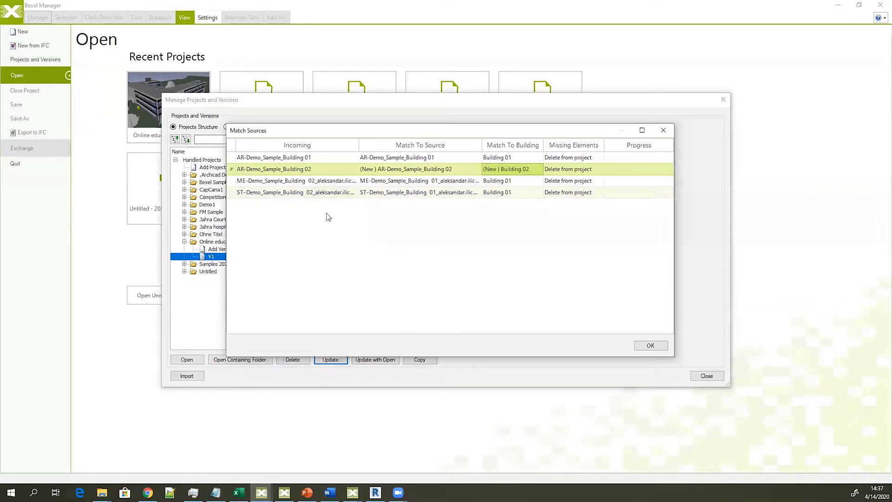
Confirm the source matching to create version V2 and open that version
click(534, 181)
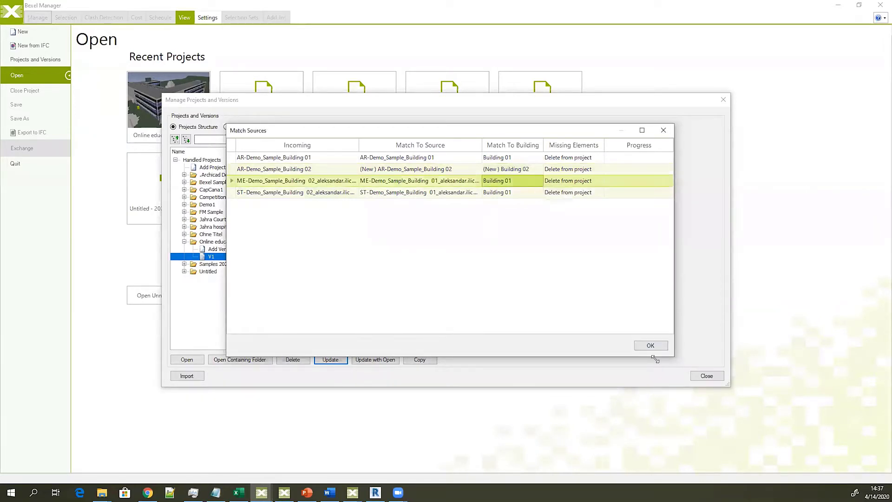
click(650, 345)
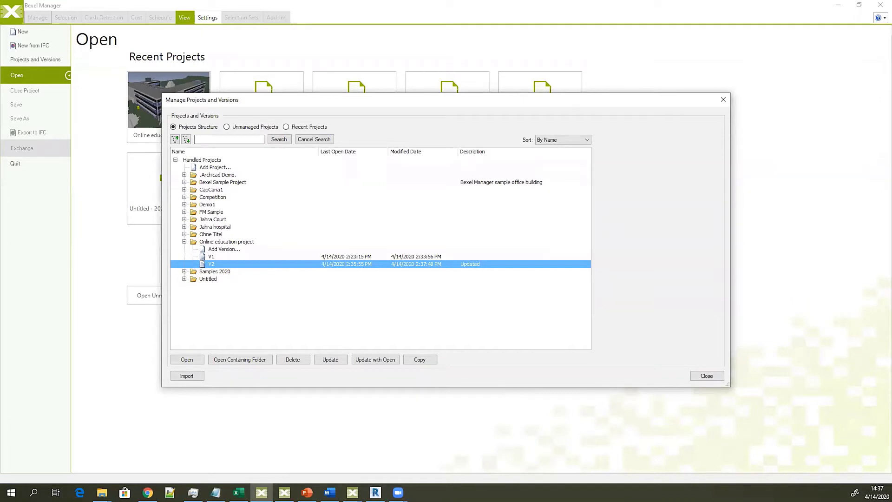
click(191, 359)
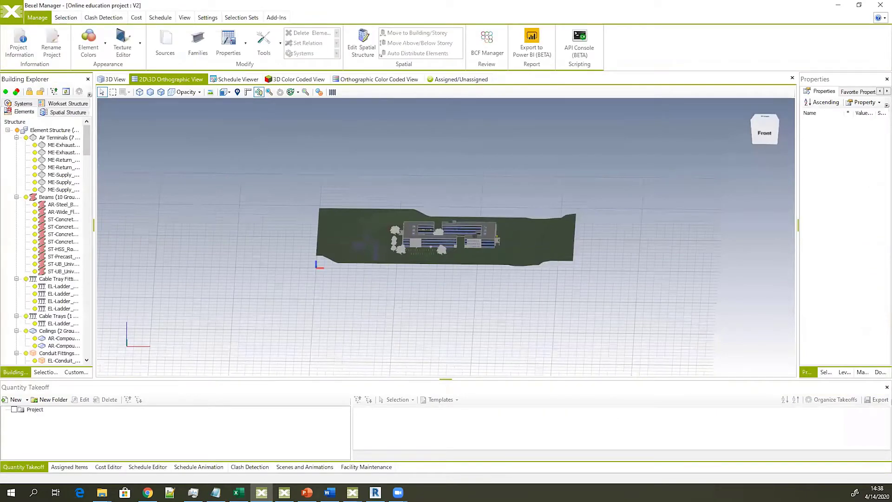
Examine the updated V2 model from several angles in the orthographic and 3D views
middle_drag(641, 264, 534, 261)
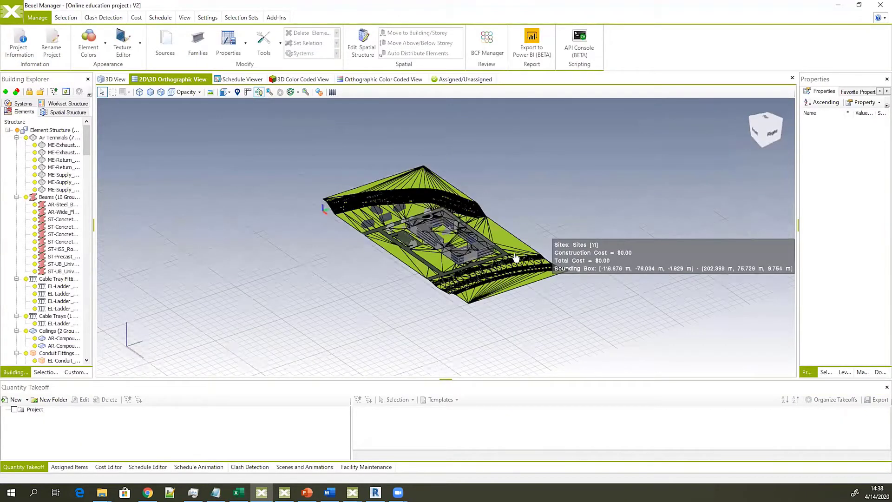
scroll(516, 258, up, 3)
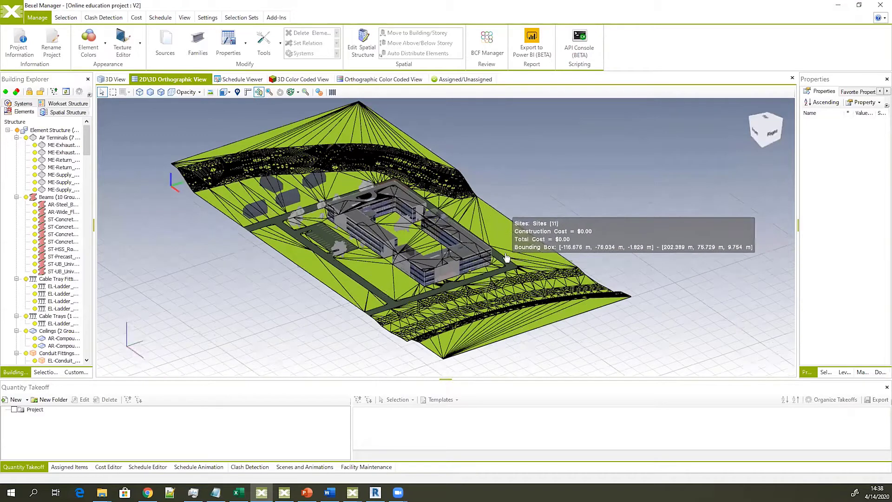
middle_drag(498, 253, 490, 266)
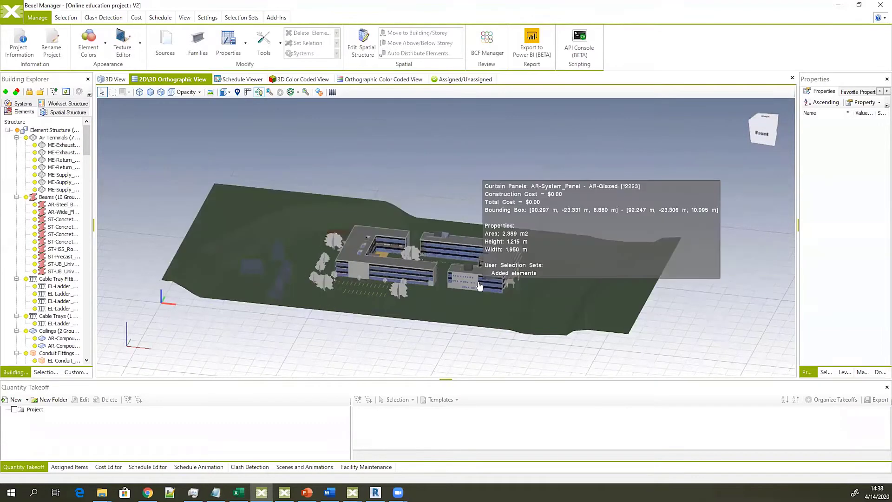
middle_drag(531, 202, 499, 287)
scroll(497, 276, up, 3)
scroll(497, 276, up, 10)
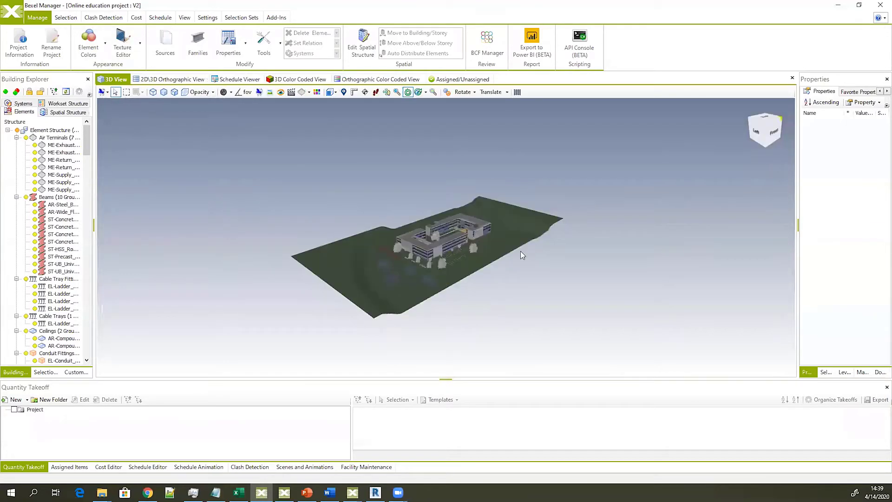
middle_drag(520, 250, 454, 236)
scroll(454, 236, up, 5)
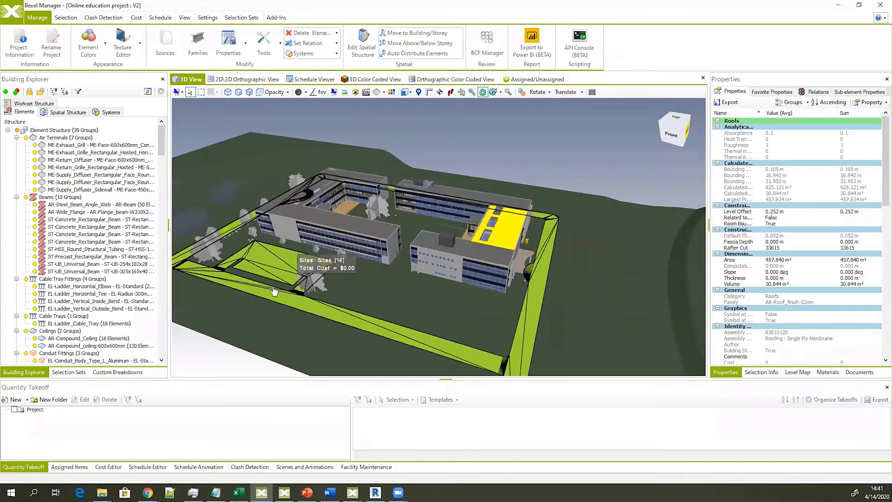
Look through the Quantity Takeoff, Assigned Items and Cost Editor palettes of the V2 project
click(21, 471)
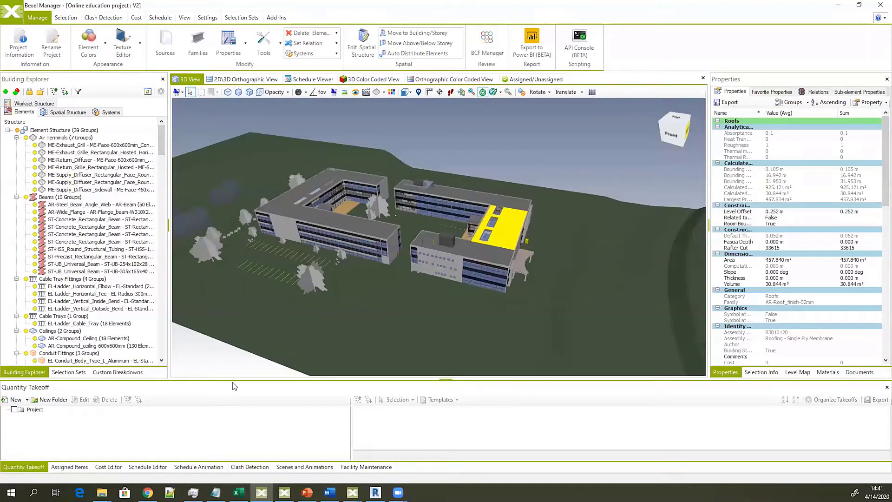
click(113, 467)
click(66, 467)
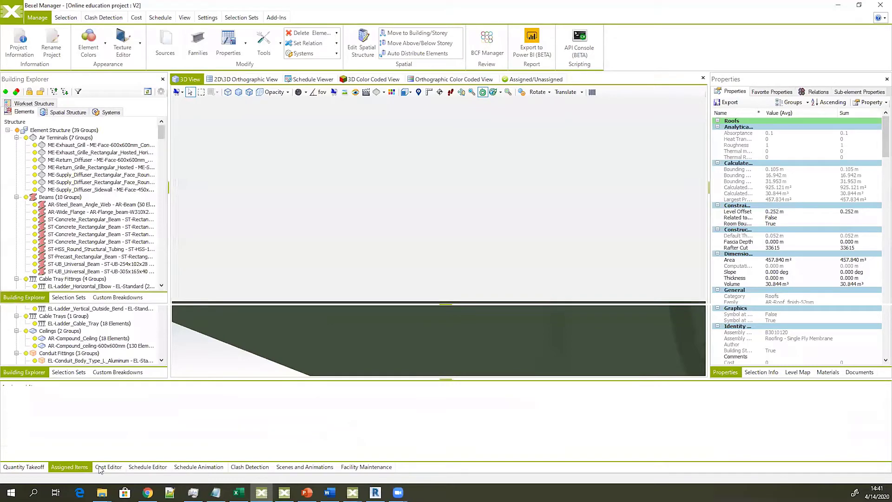
click(104, 467)
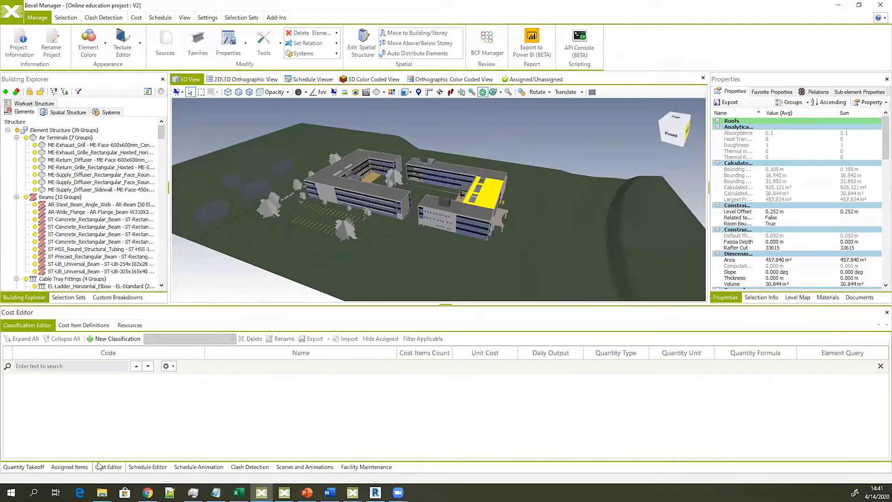
click(72, 467)
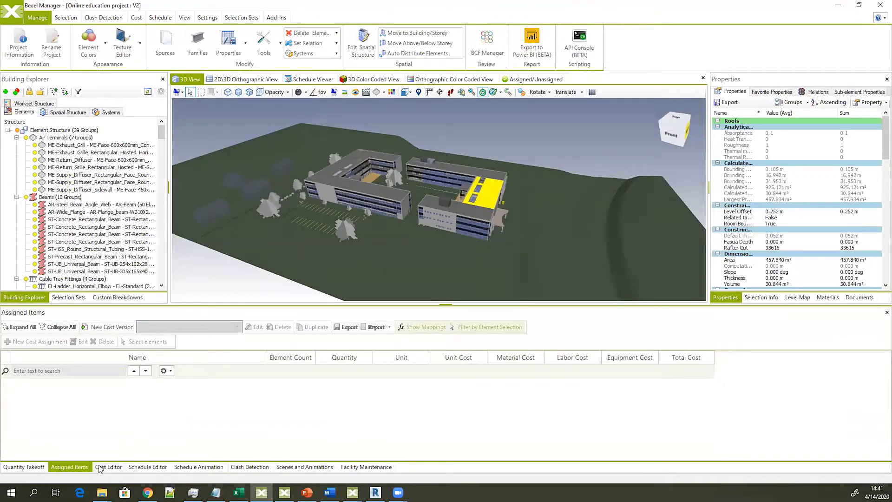
click(101, 467)
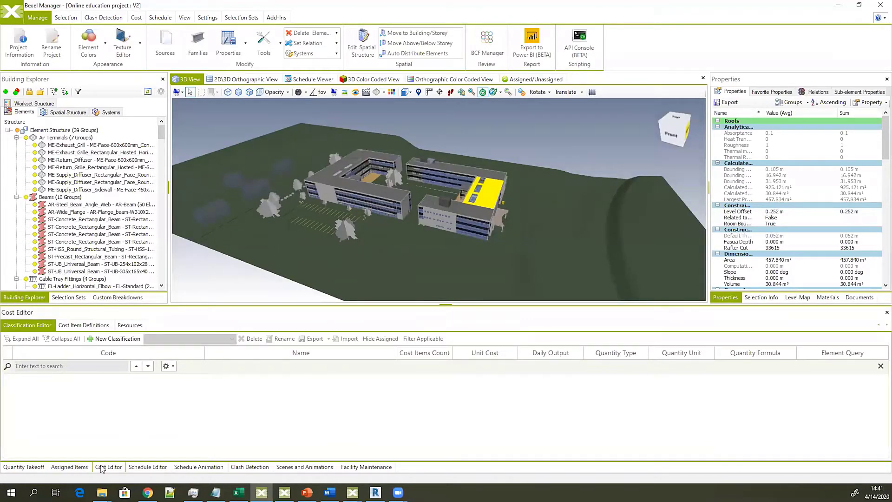
Look through the Schedule Editor, Schedule Animation and Facility Maintenance palettes, reducing the palette area's height
click(153, 467)
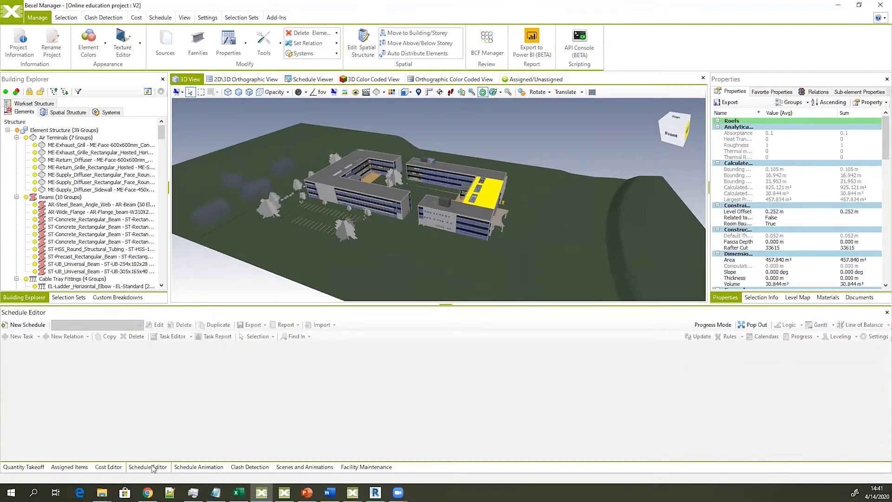
click(302, 466)
click(149, 466)
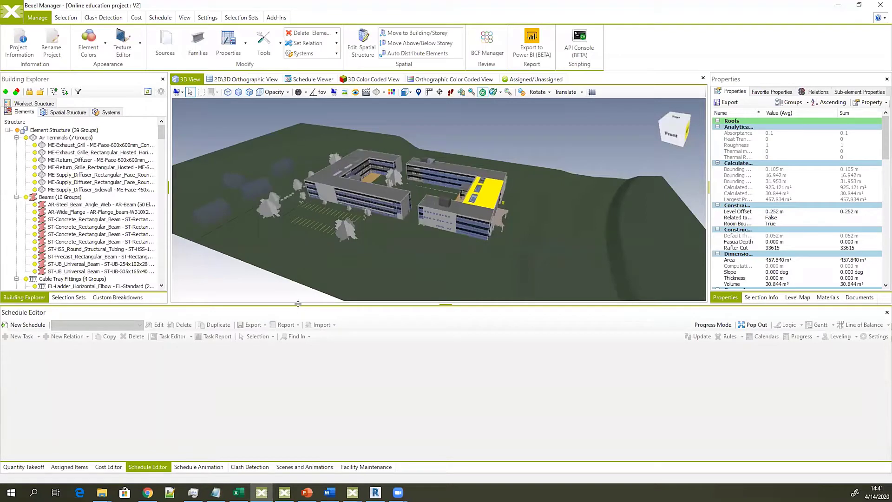
drag(298, 304, 298, 336)
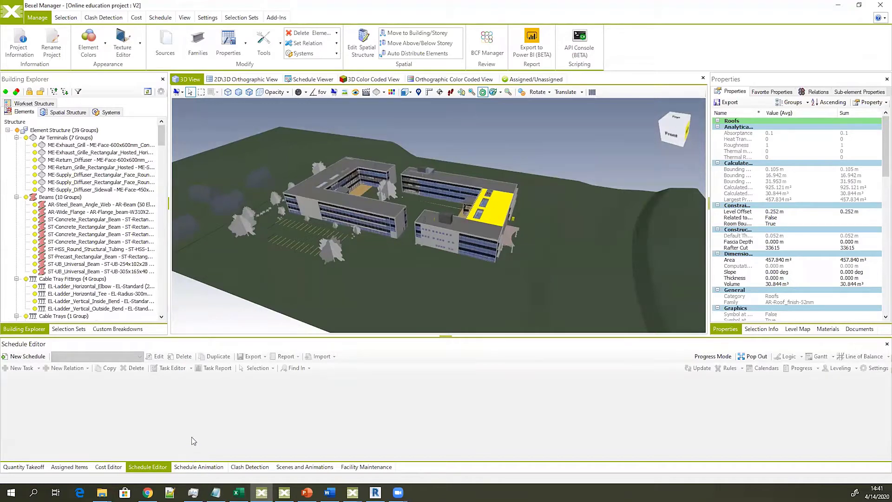
click(199, 469)
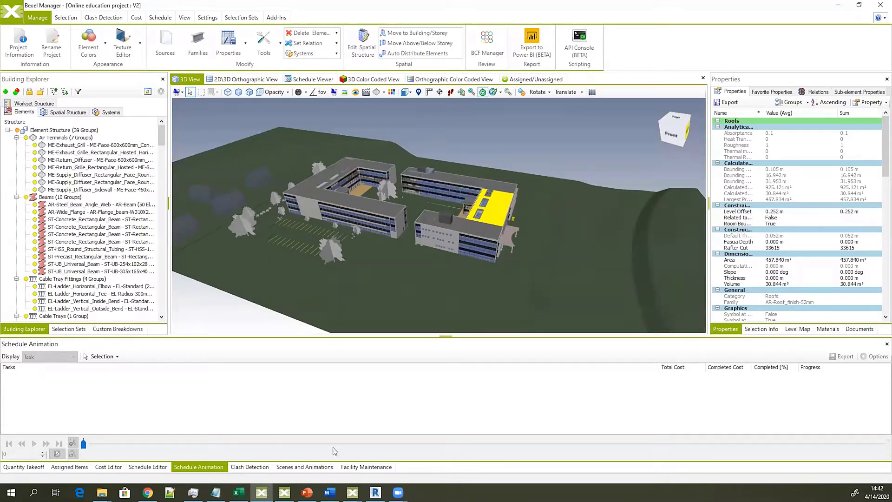
click(376, 467)
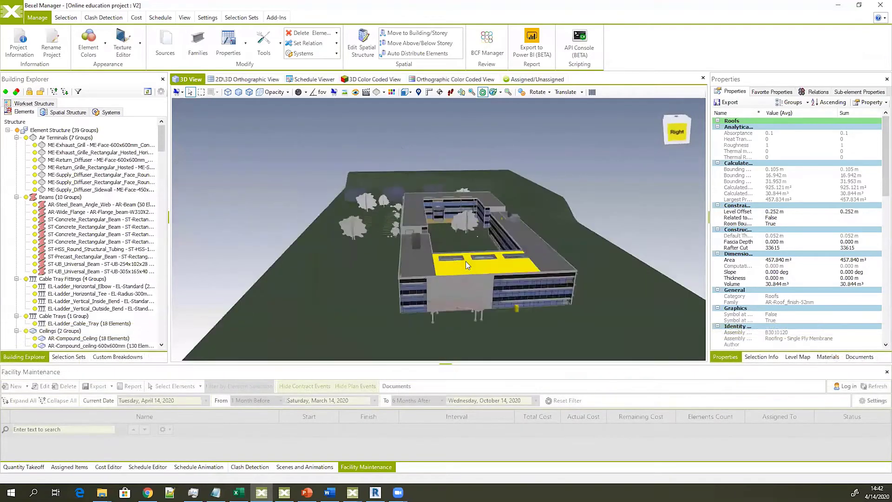
Show the project's spatial structure with Building 02's Roof level collapsed and inspect both buildings in 3D
drag(458, 264, 403, 238)
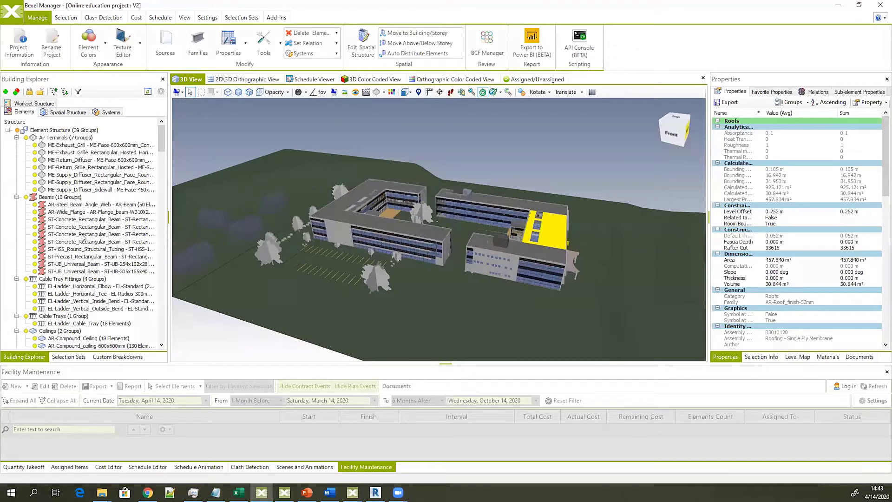
click(68, 112)
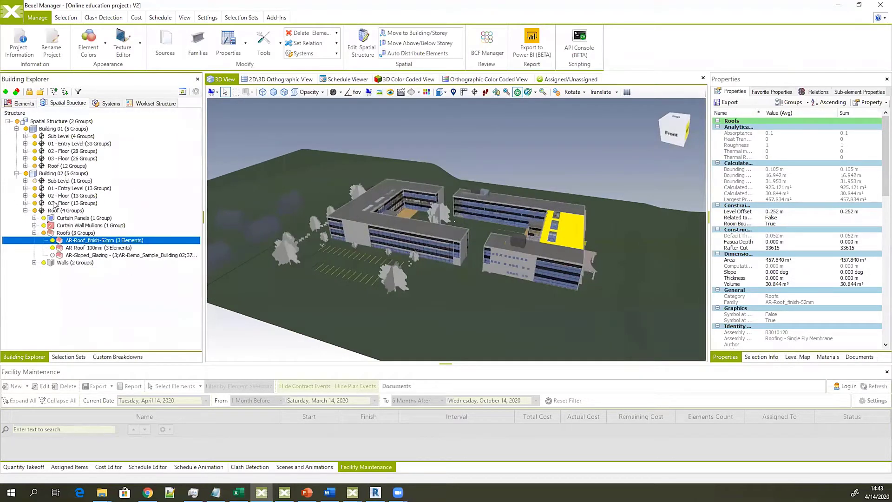
click(25, 210)
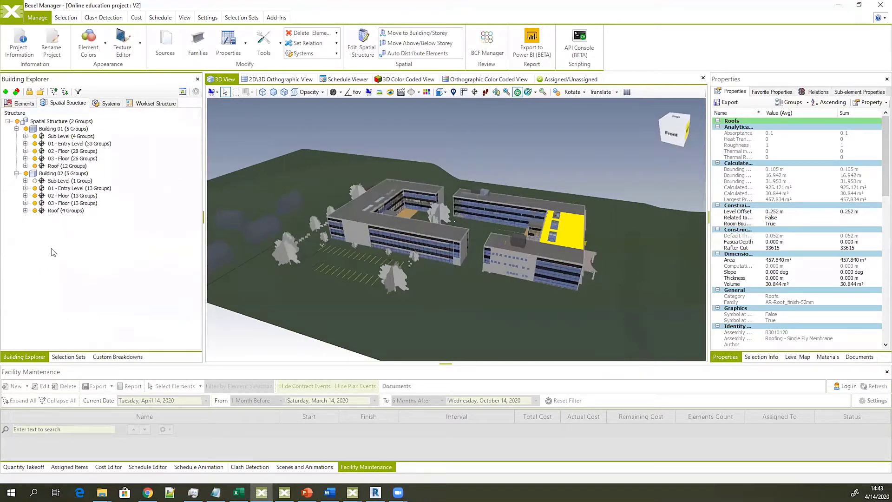
middle_drag(593, 273, 536, 242)
middle_drag(403, 236, 366, 208)
middle_drag(511, 246, 488, 242)
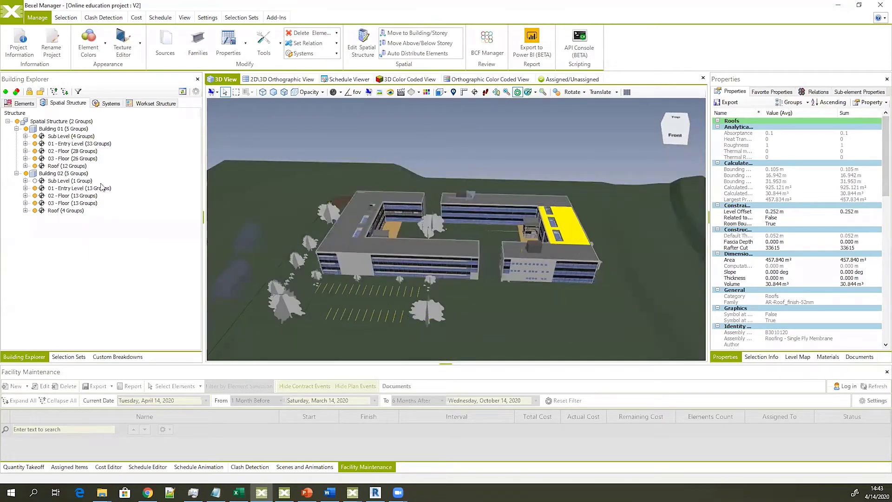
Clear the roof selection and examine the spatial structure of Building 01 and Building 02 at building, storey and element level
click(113, 231)
click(17, 129)
click(16, 136)
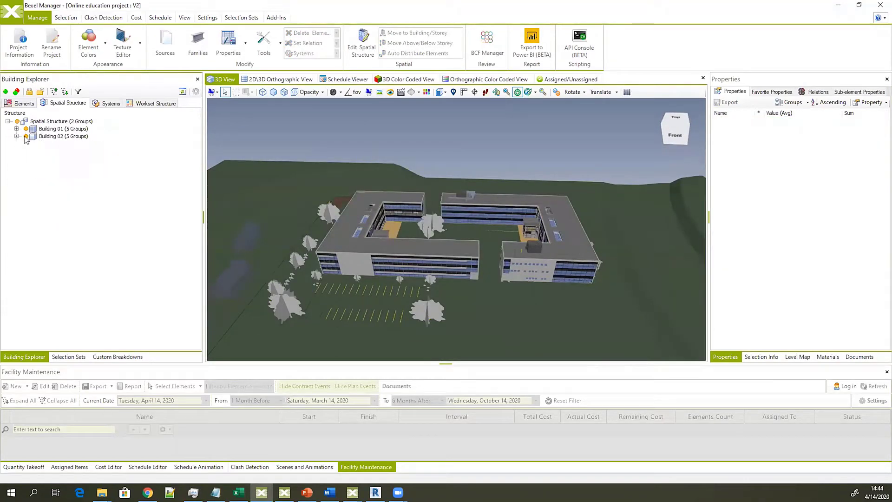
click(16, 136)
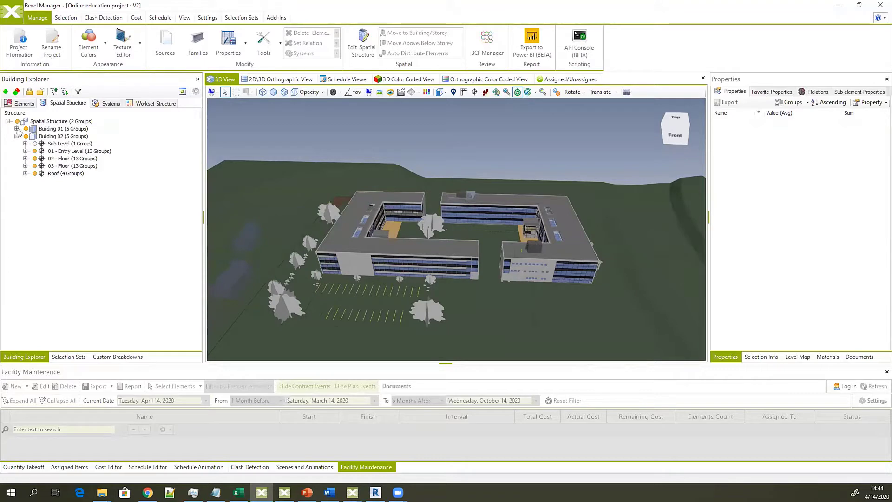
click(16, 129)
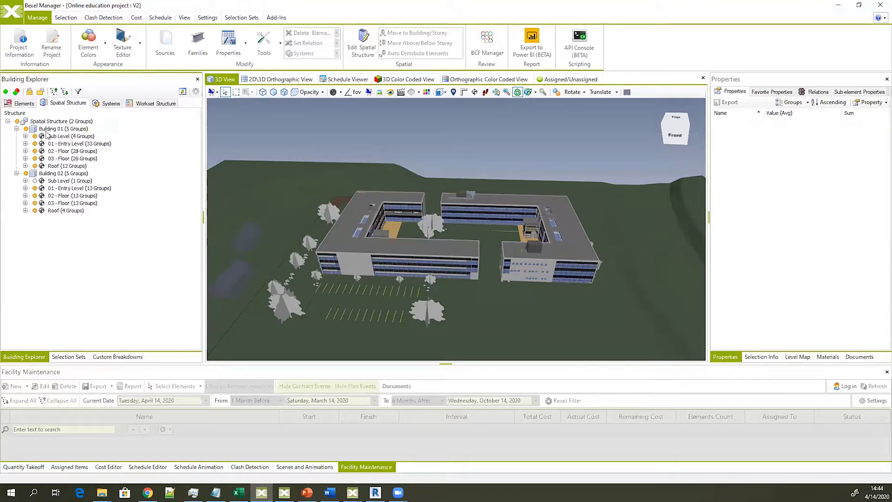
click(16, 129)
click(16, 136)
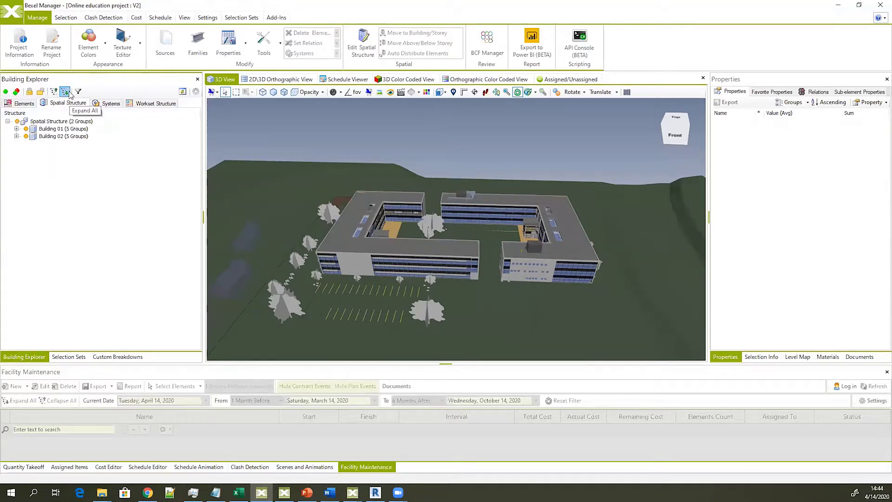
click(66, 92)
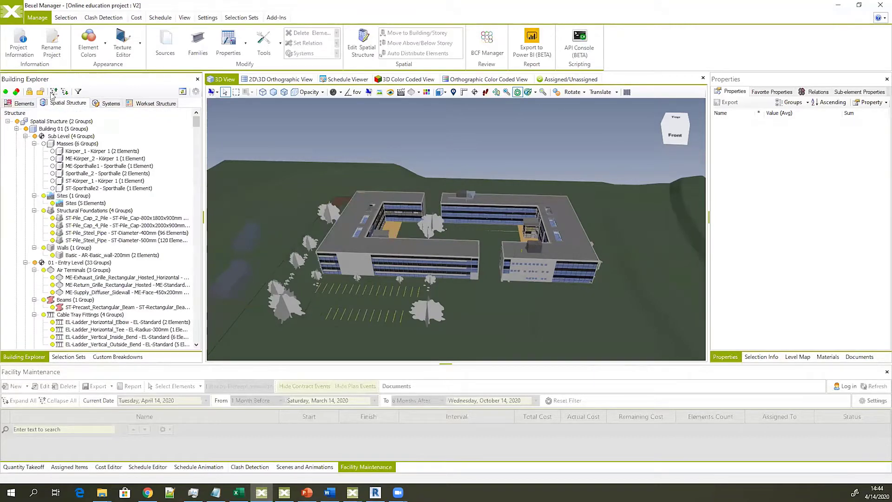
click(54, 92)
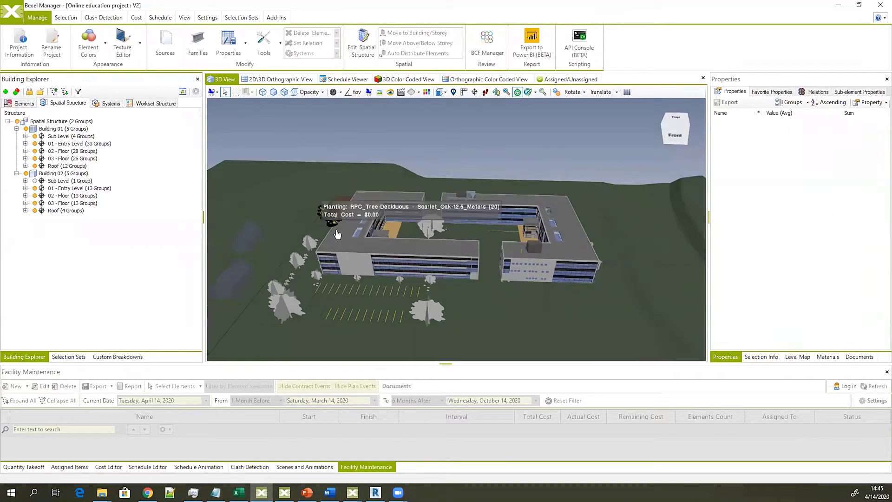
Hide all elements of the spatial structure and show them again
click(17, 122)
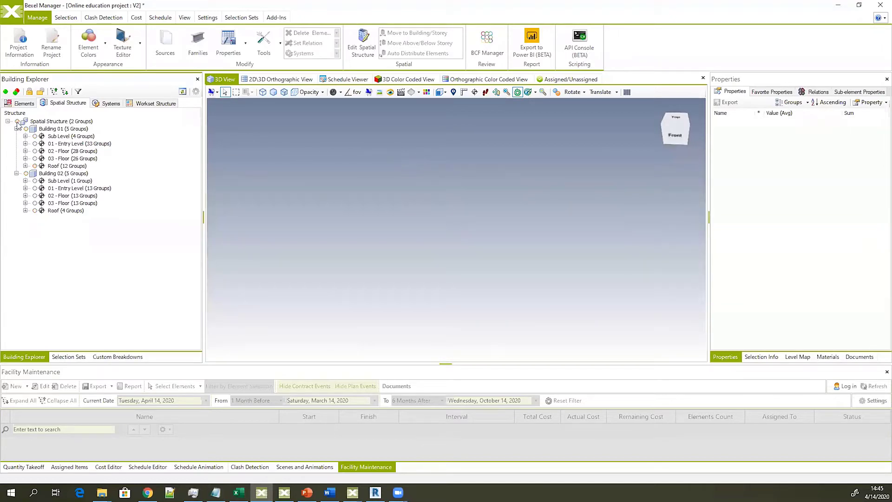
click(17, 122)
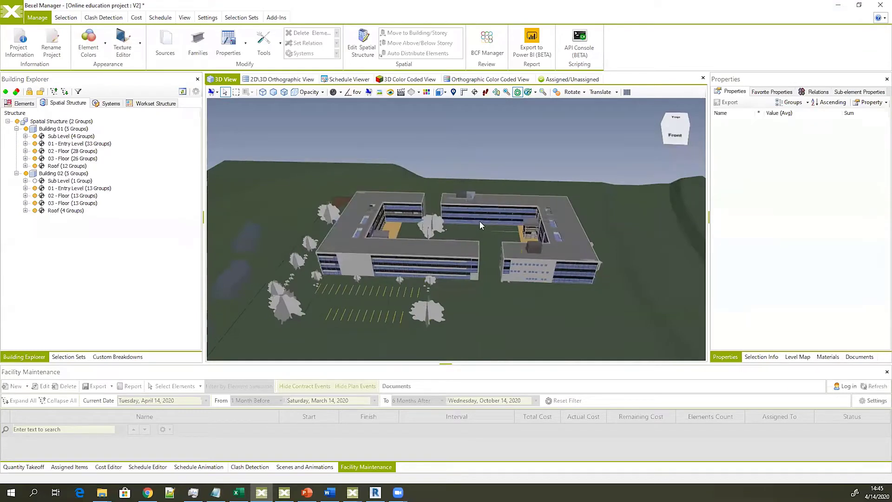
Look through the element categories under Building 01's 01 - Entry Level in the spatial structure
drag(479, 221, 475, 219)
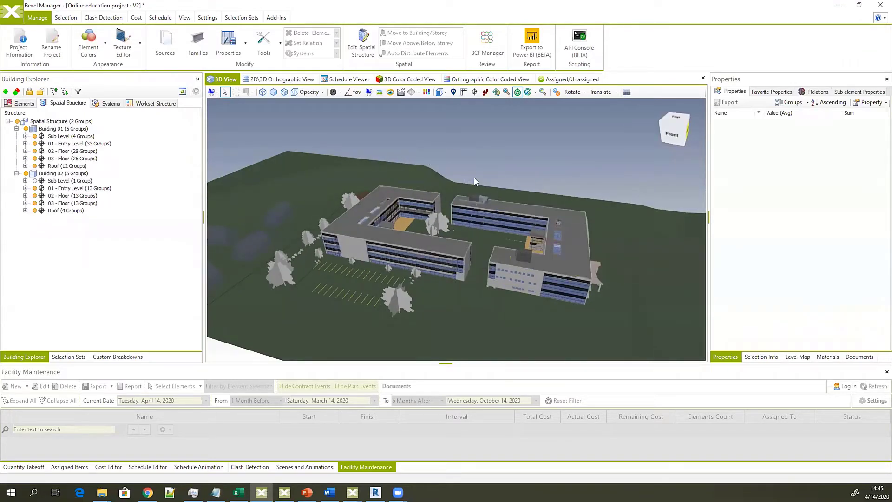
click(25, 143)
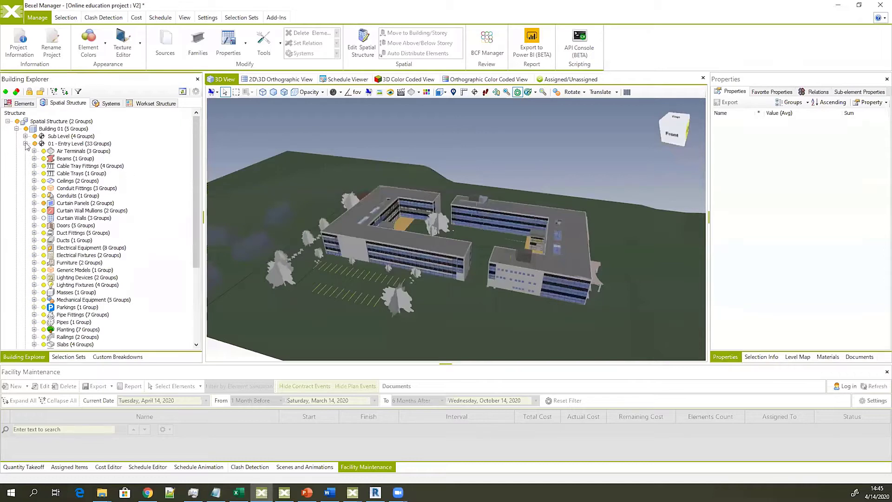
click(25, 144)
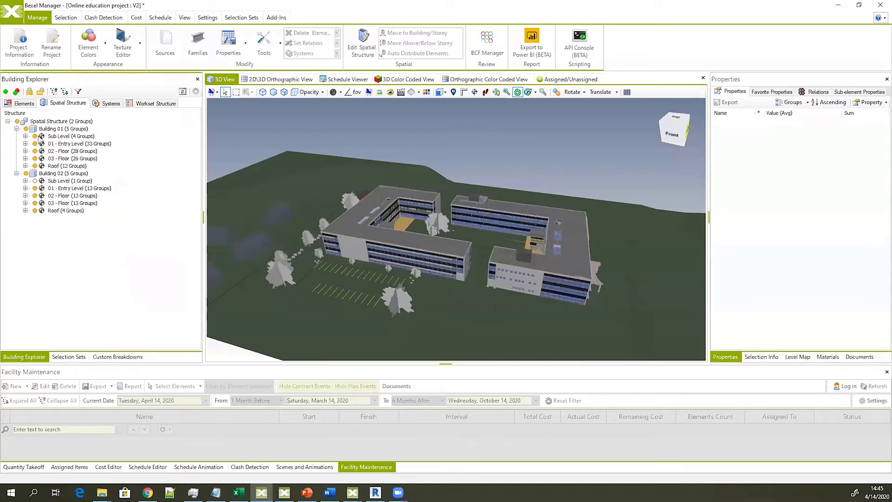
Hide the entire spatial structure and toggle the visibility of Building 01's Sub Level
click(17, 121)
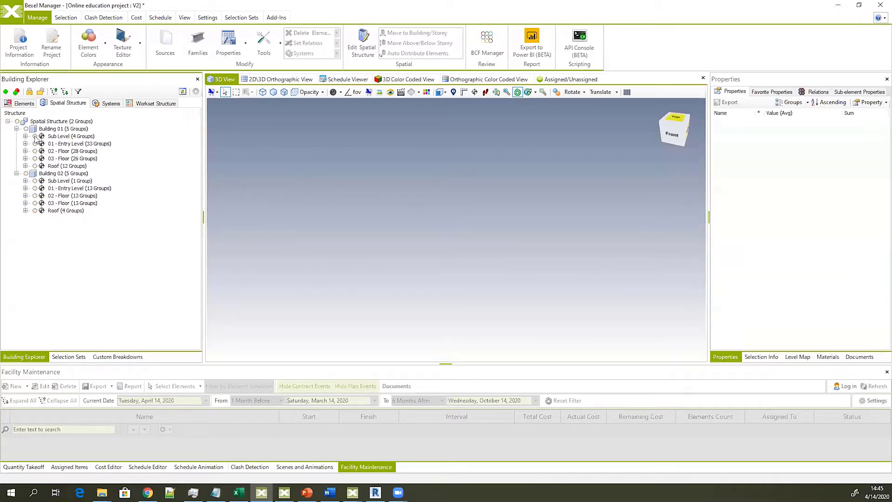
click(35, 136)
click(34, 136)
click(35, 136)
click(34, 136)
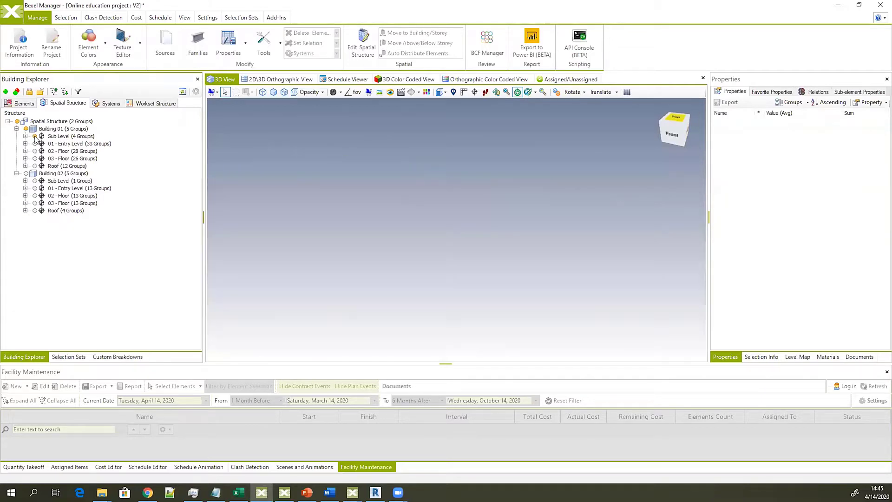
Show and hide Building 02 and its 01 - Entry Level, 02 - Floor, 03 - Floor and Roof one by one
click(26, 174)
click(26, 174)
click(34, 188)
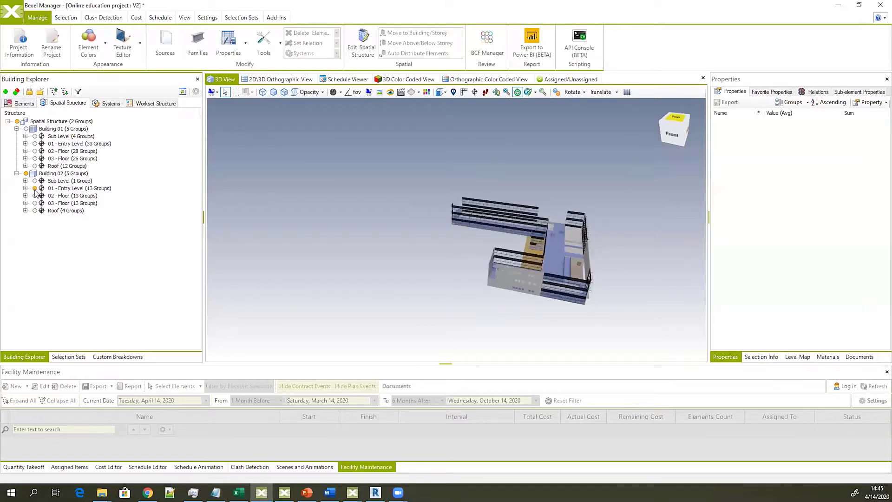
click(35, 188)
click(35, 196)
click(35, 195)
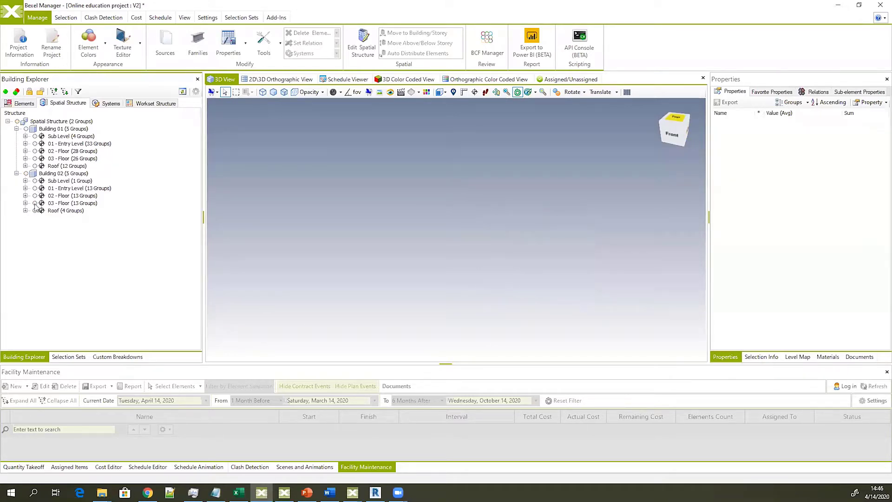
click(35, 203)
click(34, 210)
click(35, 210)
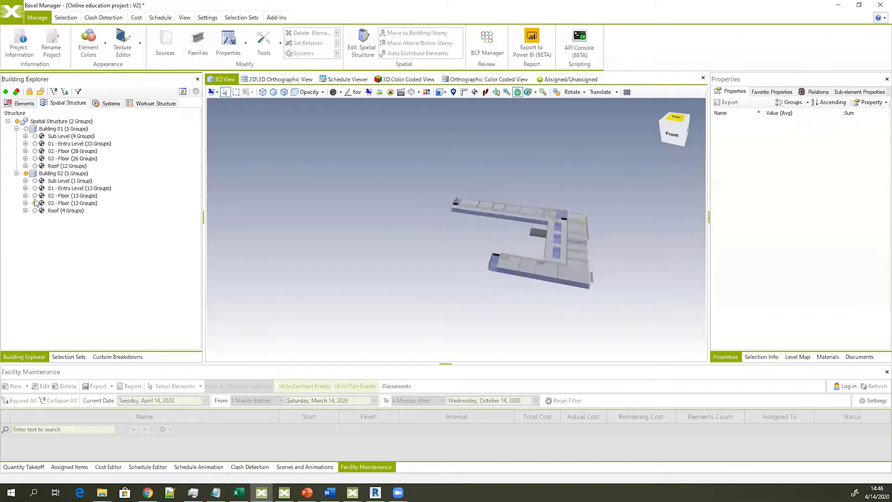
click(35, 203)
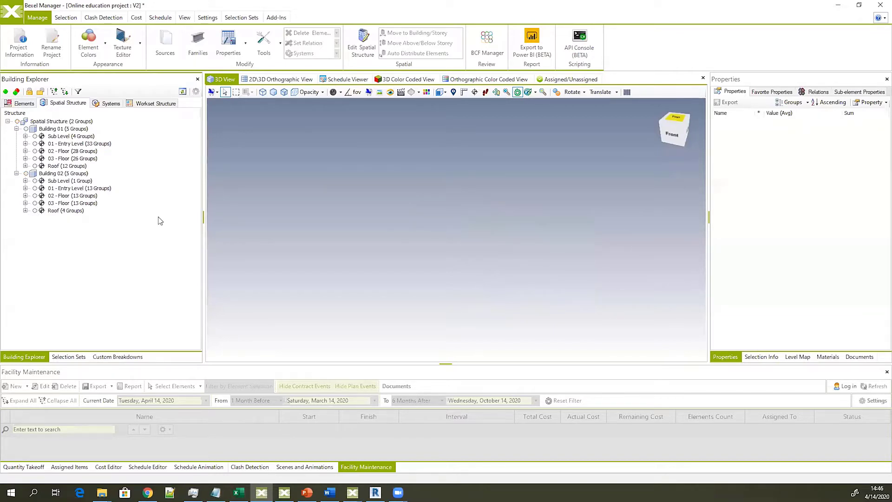
Show only Building 02's 03 - Floor and inspect it up close in 3D
click(35, 203)
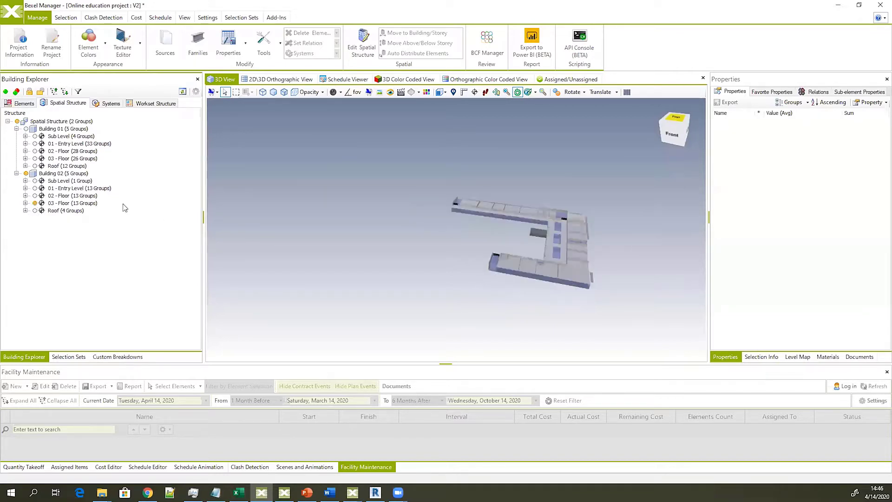
middle_drag(605, 231, 555, 222)
scroll(468, 263, up, 4)
drag(467, 263, 445, 255)
scroll(442, 256, up, 3)
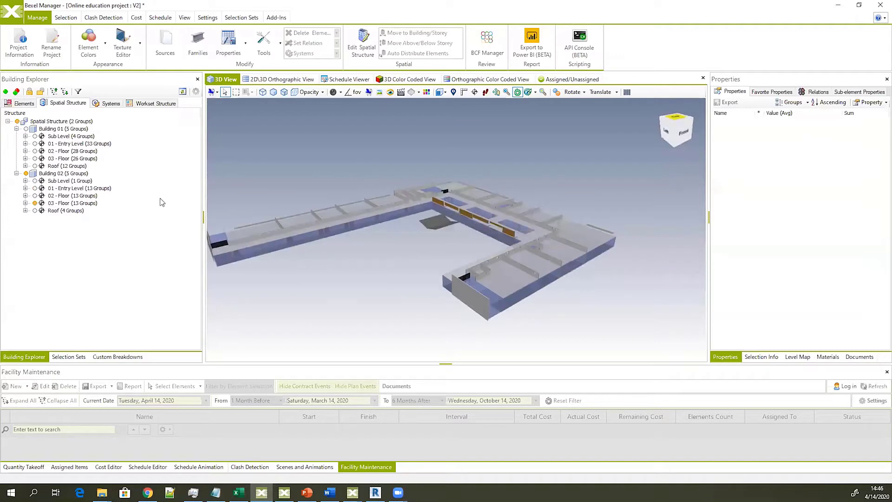
Review the element categories of Building 02's 03 - Floor and hide the storey with its node collapsed
click(25, 203)
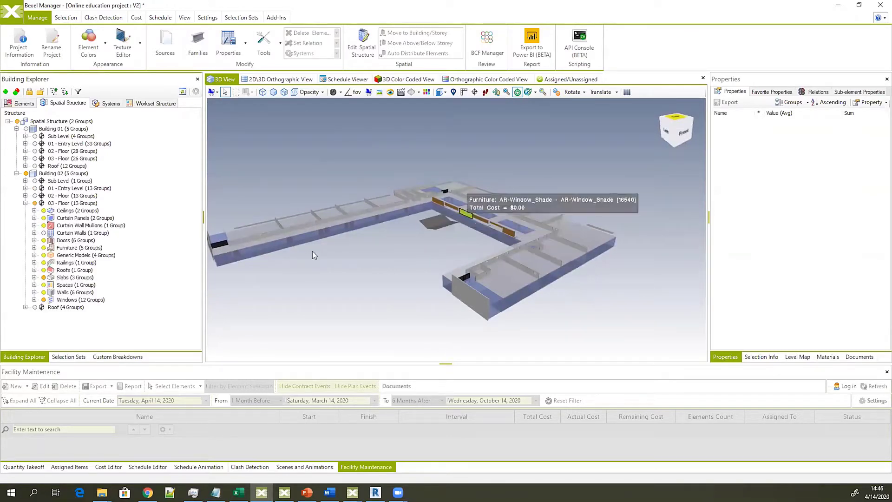
click(35, 203)
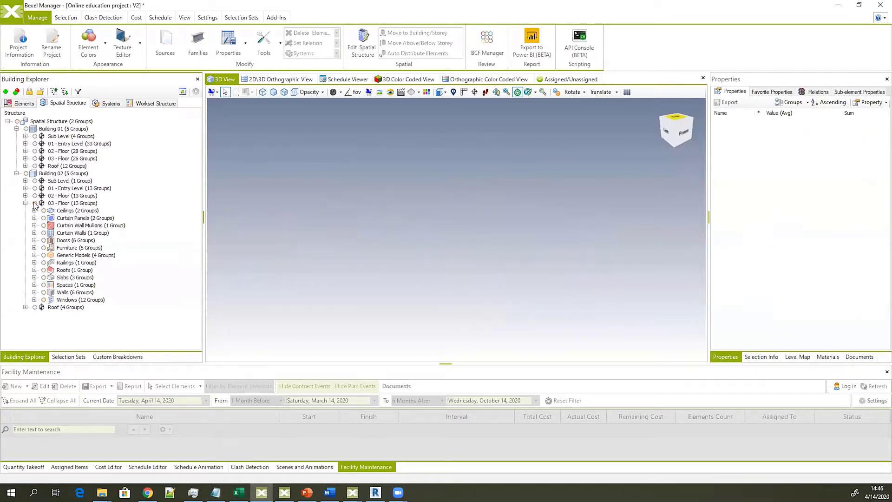
click(25, 203)
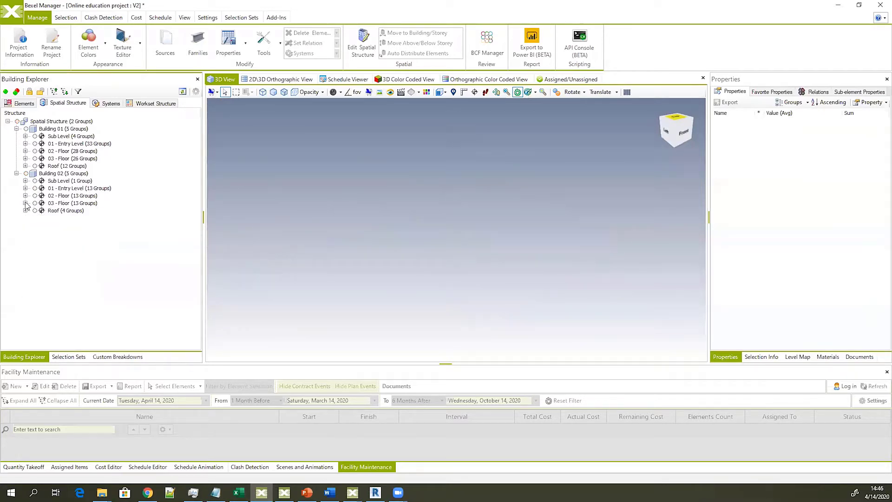
Enable the lock/assigned indicators for the Spatial Structure tree, keeping the visibility indicators on
click(195, 92)
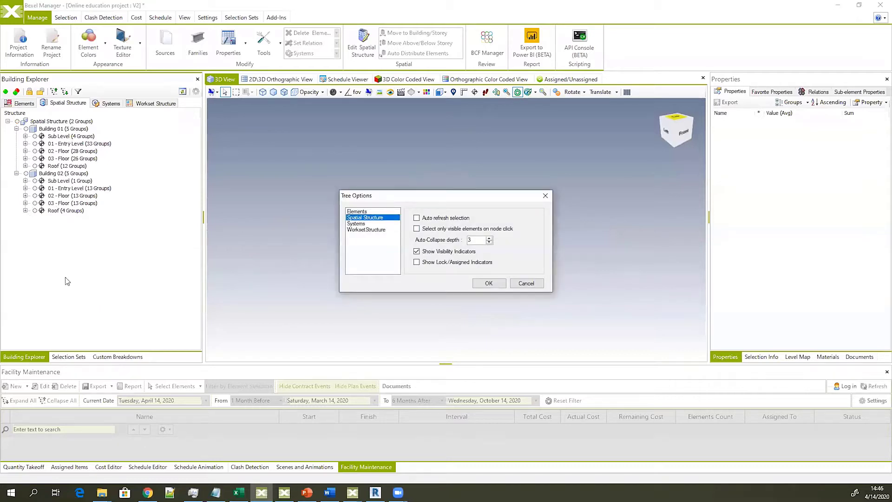
click(416, 252)
click(417, 252)
click(416, 263)
click(489, 283)
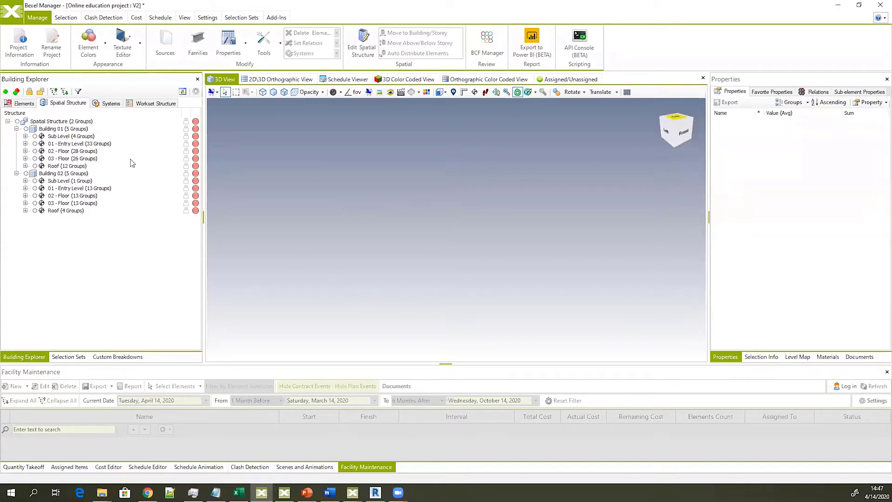
click(186, 158)
Set the Spatial Structure tree to hide lock/assigned indicators and select only visible elements on node click
click(196, 91)
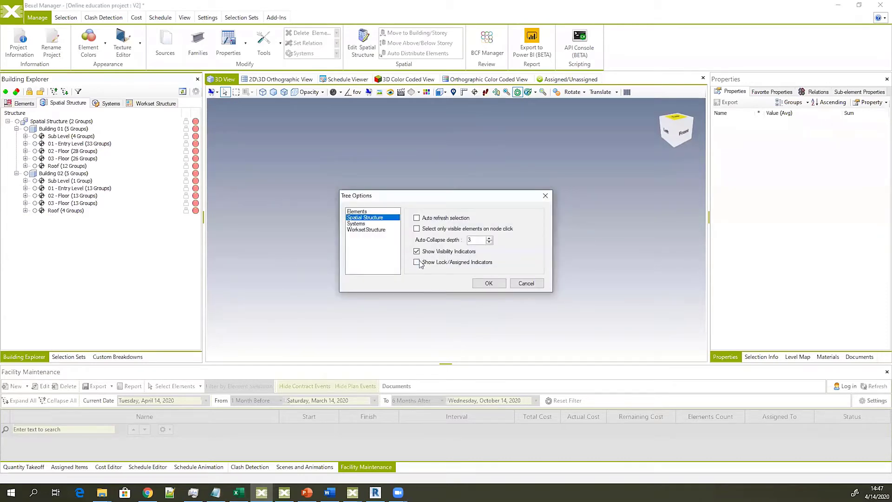
click(417, 229)
click(487, 284)
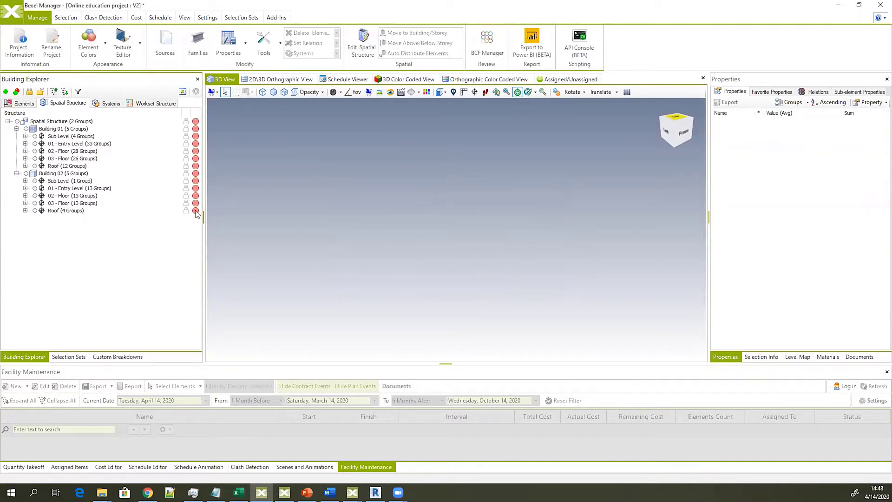
Try selecting Building 01's hidden 01 - Entry Level and 03 - Floor, and select 03 - Floor again with its elements shown
click(61, 145)
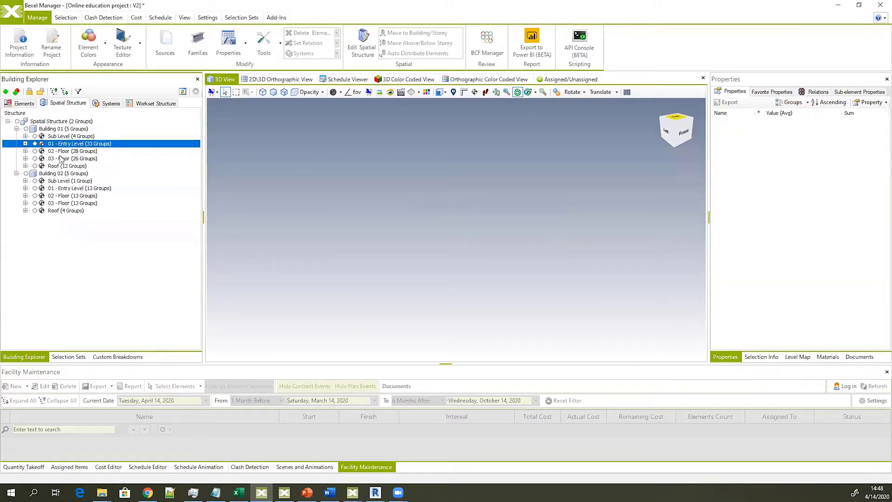
click(61, 158)
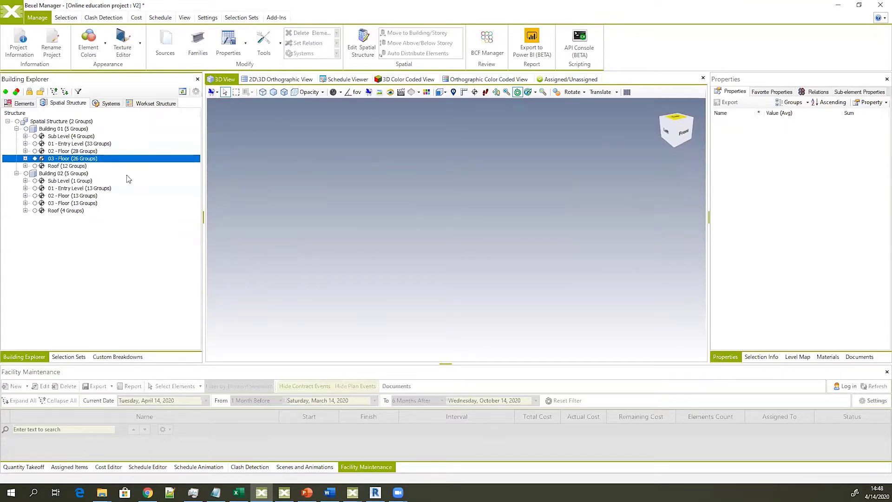
click(35, 159)
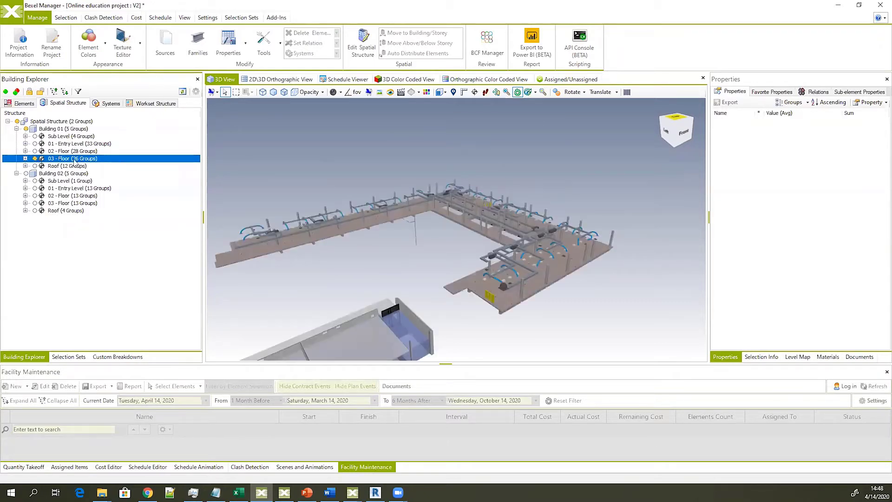
click(94, 268)
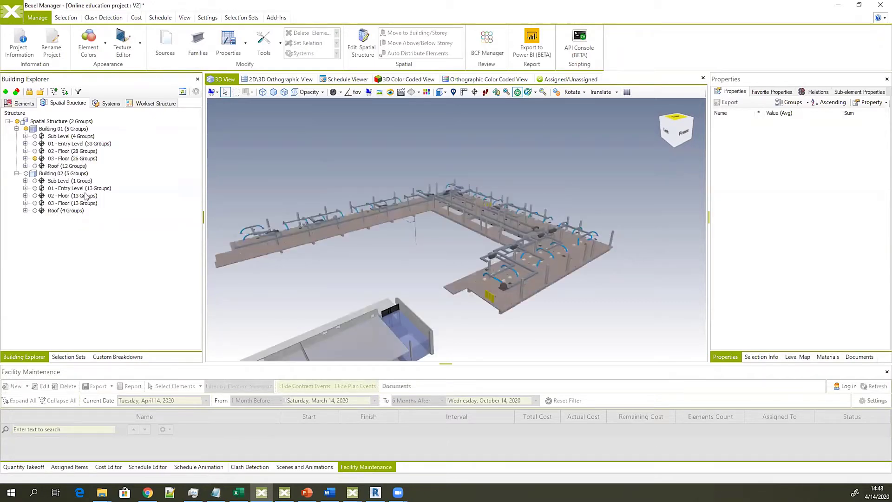
click(65, 158)
drag(351, 259, 388, 249)
Turn off selecting only visible elements in the Spatial Structure tree and list Building 01's 01 - Entry Level elements in Selection Info
click(195, 91)
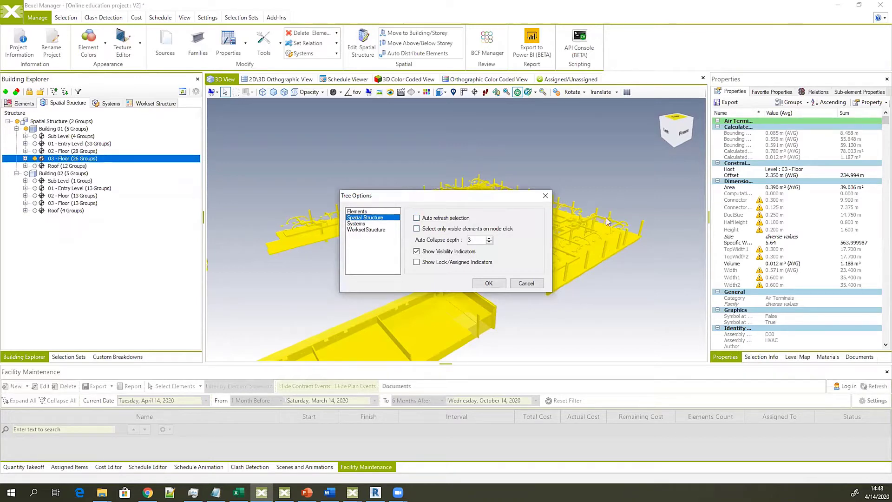
click(502, 284)
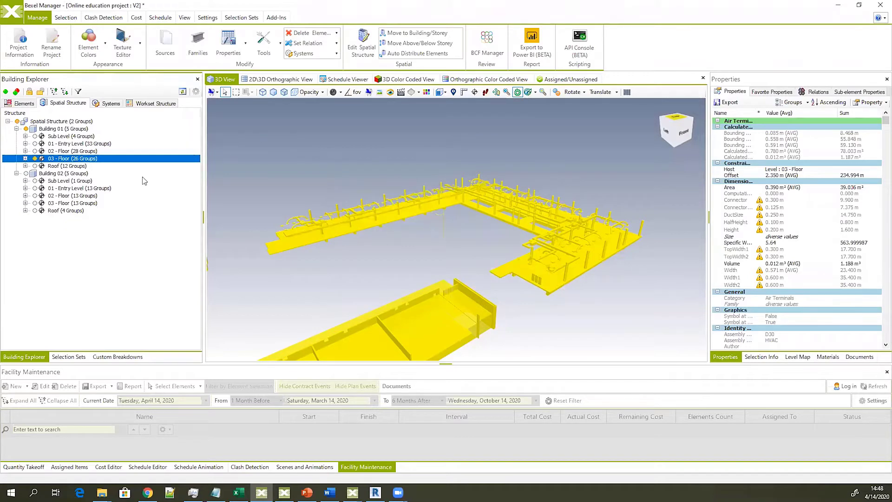
click(63, 144)
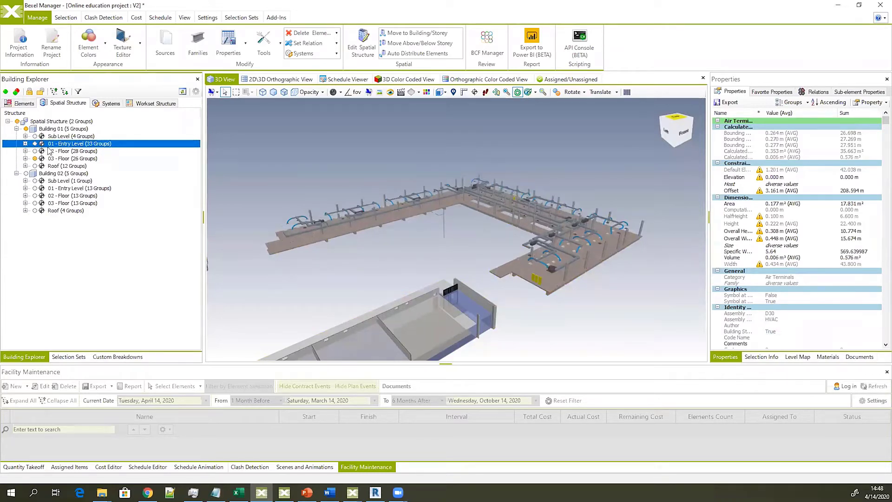
click(760, 357)
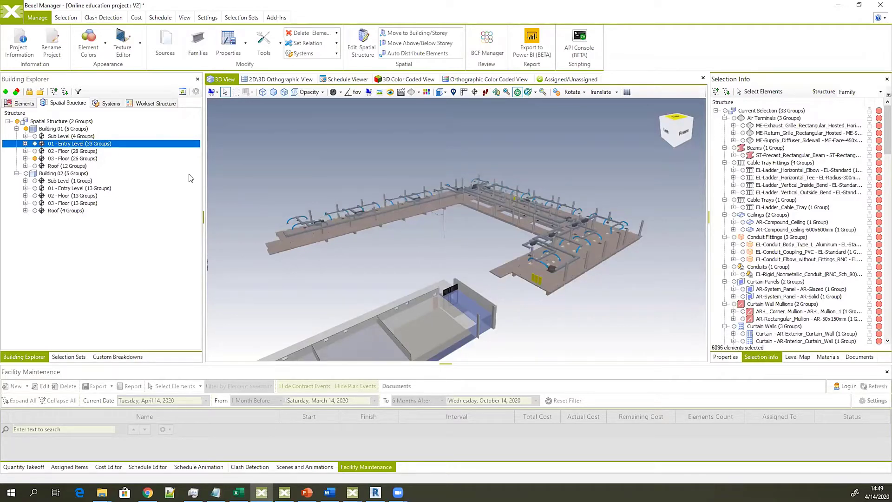
Show Building 01's selected 01 - Entry Level for inspection in 3D, and clear the selection with all storeys hidden
click(35, 143)
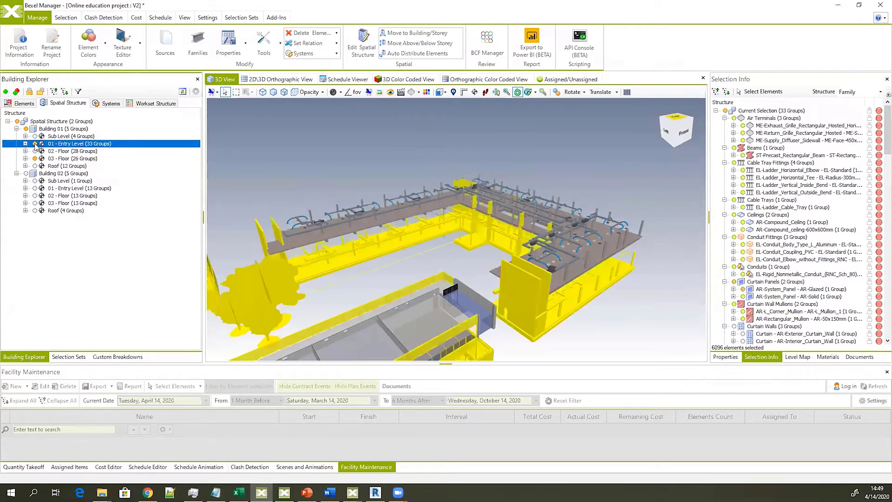
scroll(321, 227, down, 5)
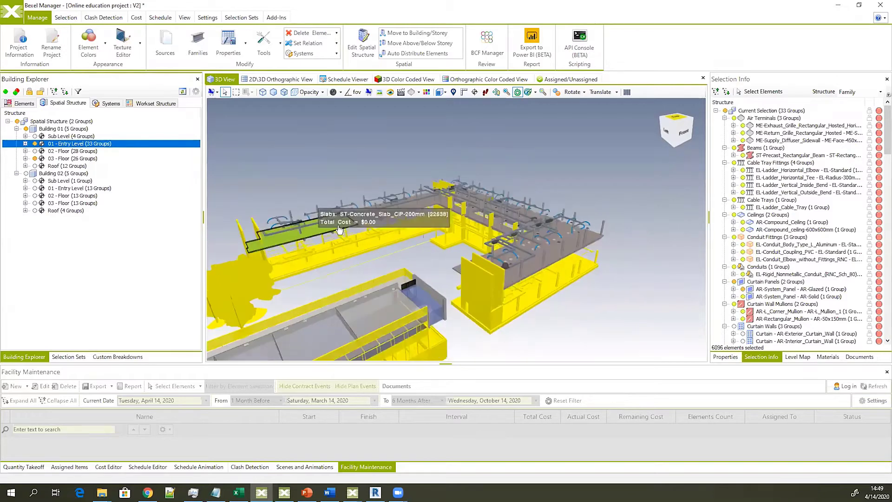
middle_drag(344, 252, 466, 235)
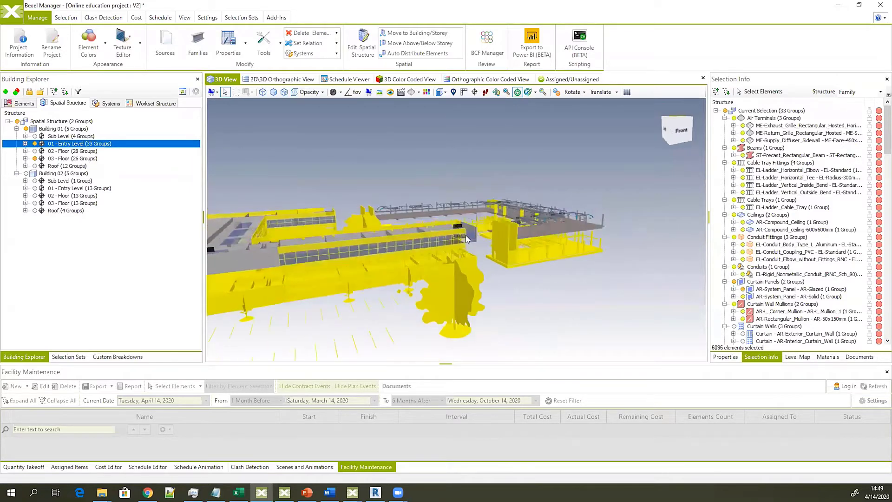
click(35, 158)
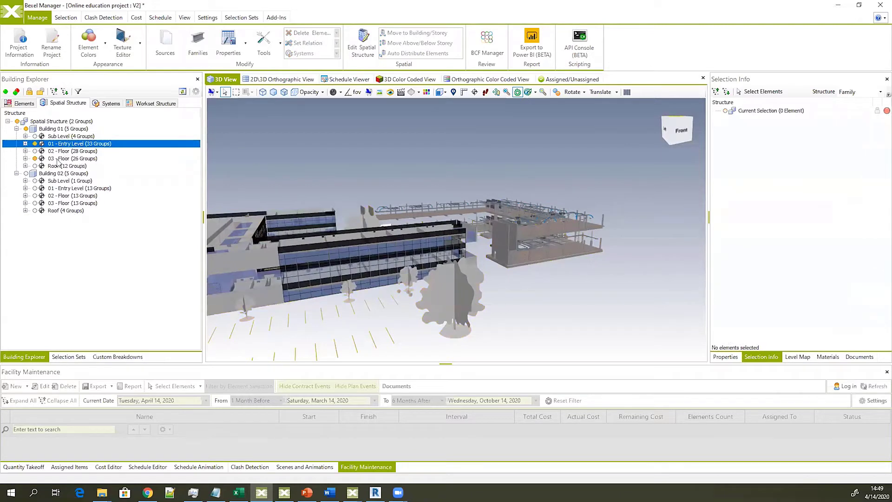
click(24, 143)
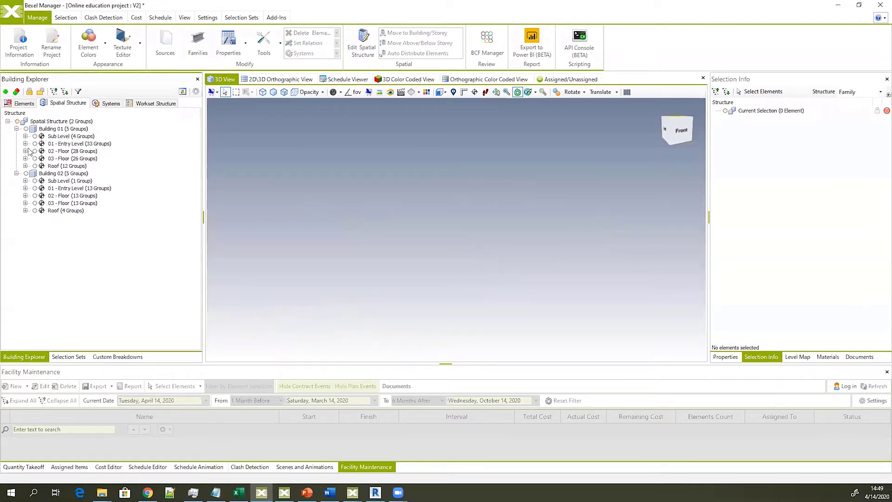
Show only Building 01's 02 - Floor and select its Air Terminals category with the contained types expanded
click(25, 151)
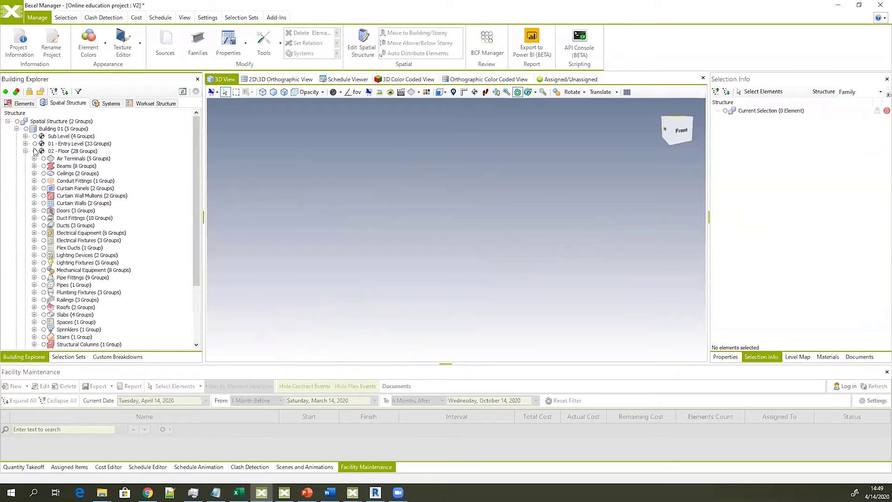
click(34, 151)
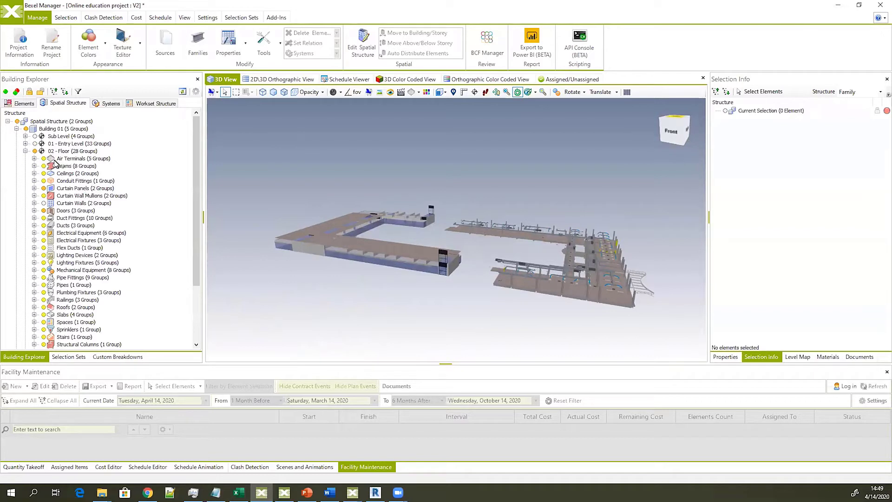
click(34, 158)
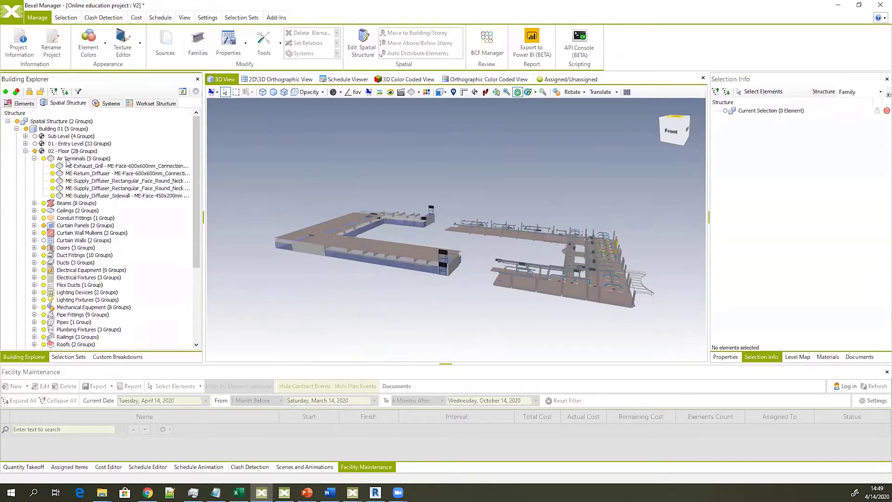
click(70, 159)
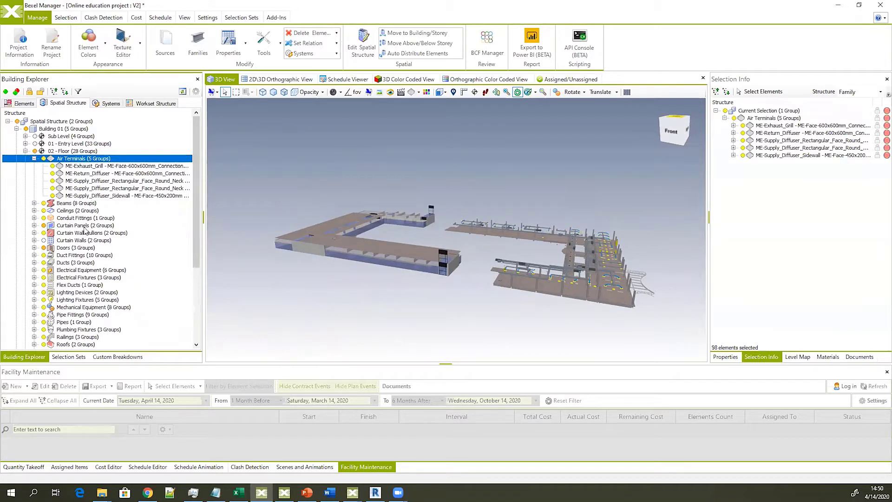
Expand the Beams category of Building 01's 02 - Floor to list its types
click(34, 203)
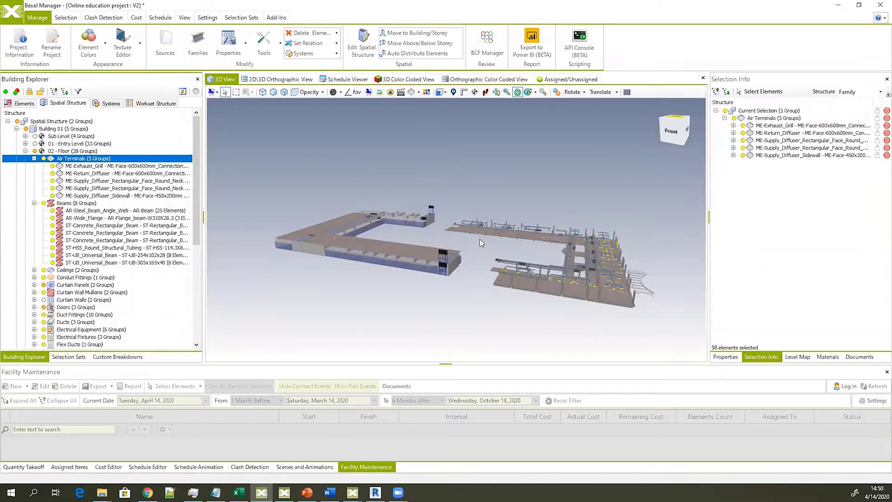
mouse_move(525, 210)
mouse_down()
mouse_move(539, 225)
mouse_move(526, 220)
mouse_up()
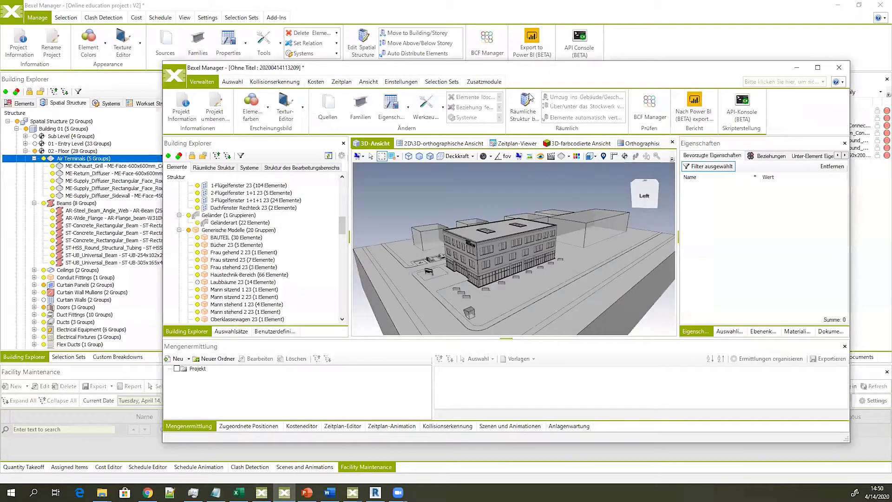
Switch to the German Ohne Titel project window, maximize it and show its spatial structure tree
click(818, 68)
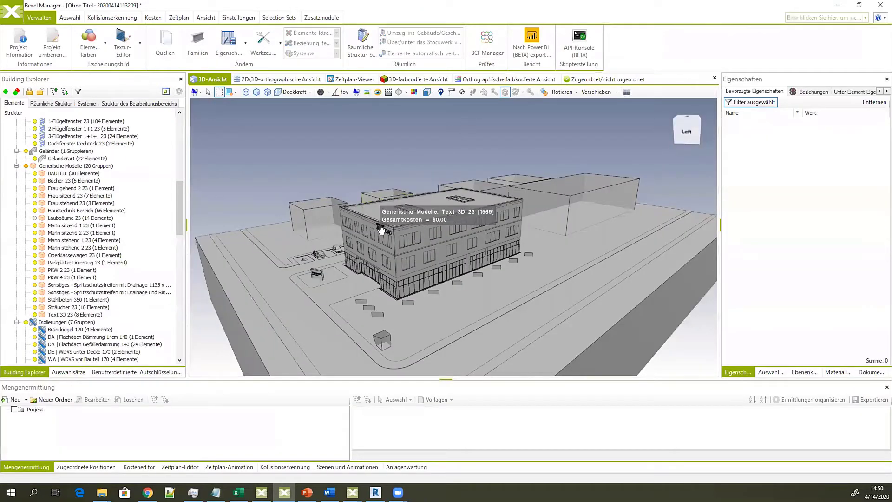
middle_drag(387, 226, 474, 152)
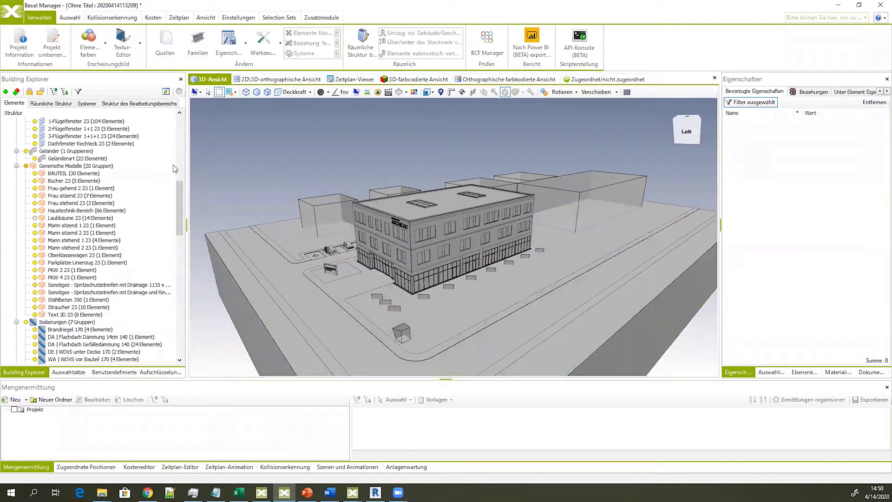
click(52, 103)
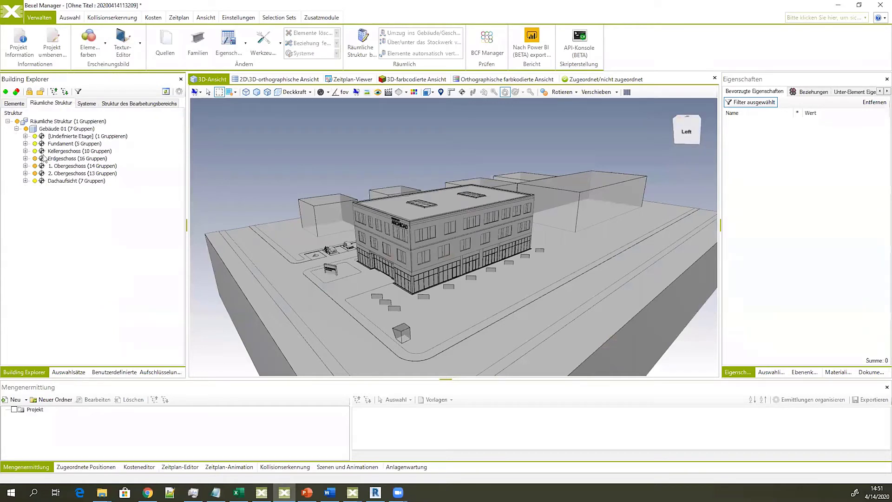
Expand Gebäude 01's [Undefinierte Etage] and Fundament storeys, listing the types under Baustellen, Isolierungen, Platten and Räume
click(25, 136)
click(34, 143)
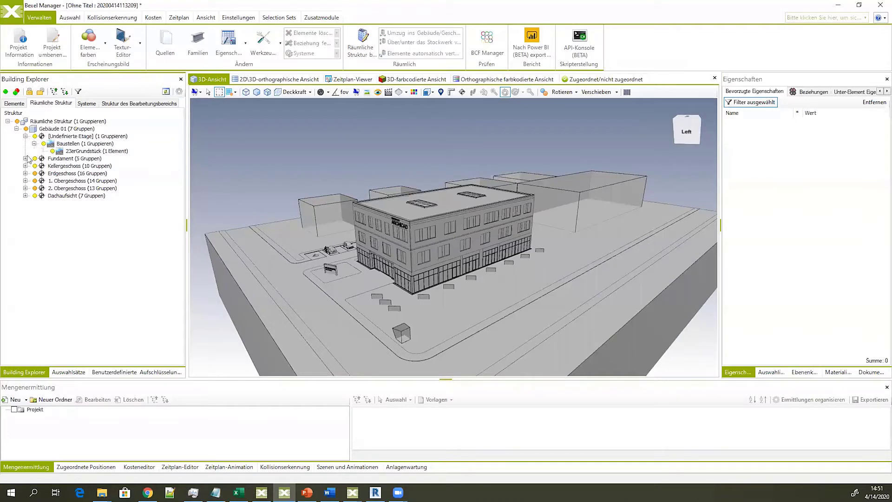
click(25, 158)
click(34, 166)
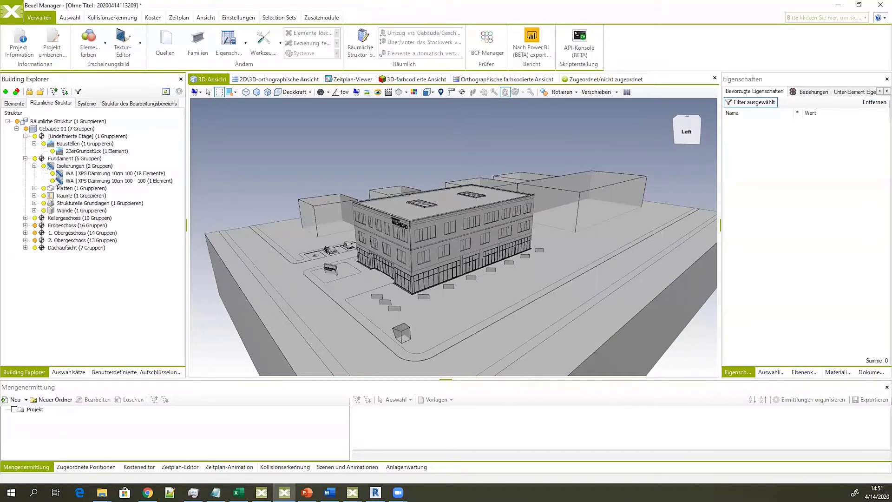
click(33, 188)
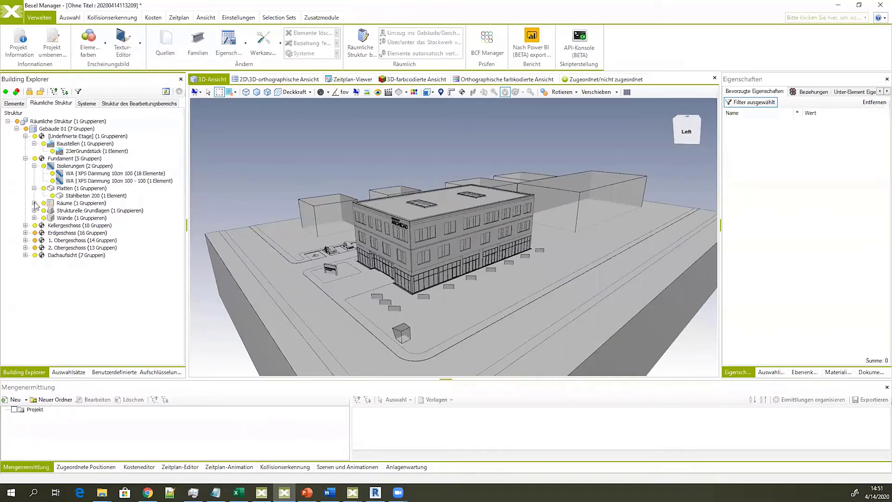
click(33, 203)
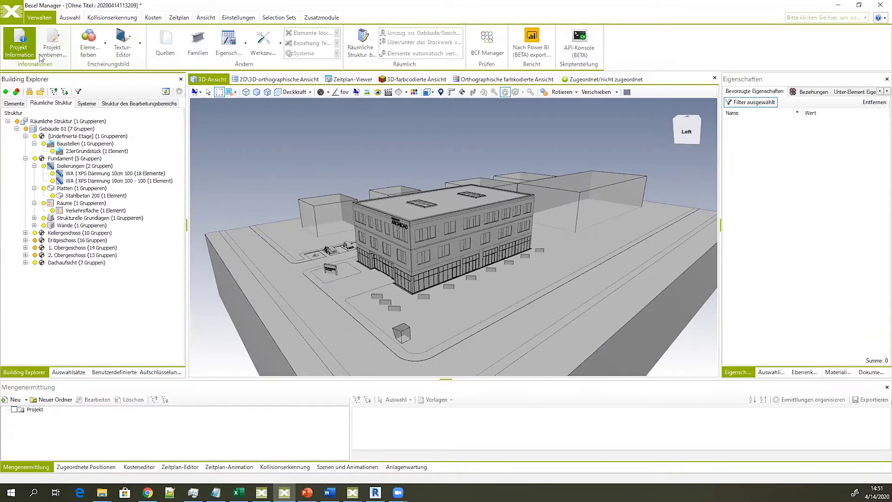
Review the general information, statistics and costs in the Ohne Titel project information, and close it
click(18, 44)
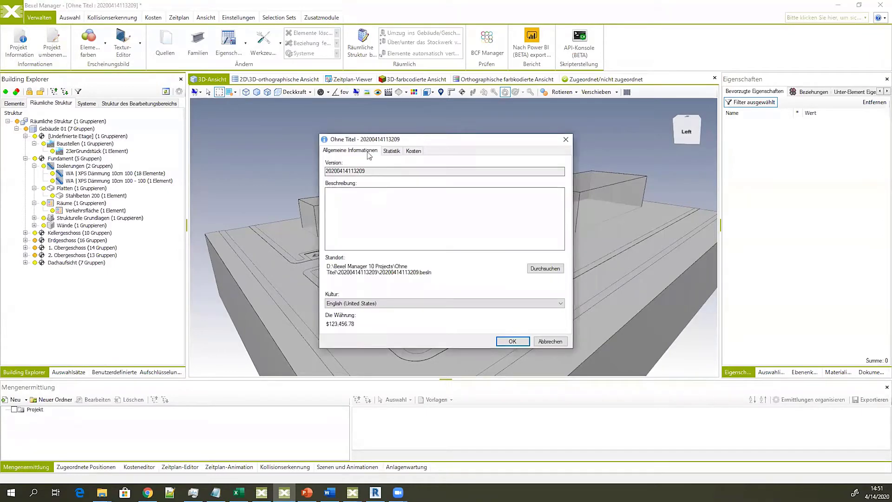
click(391, 151)
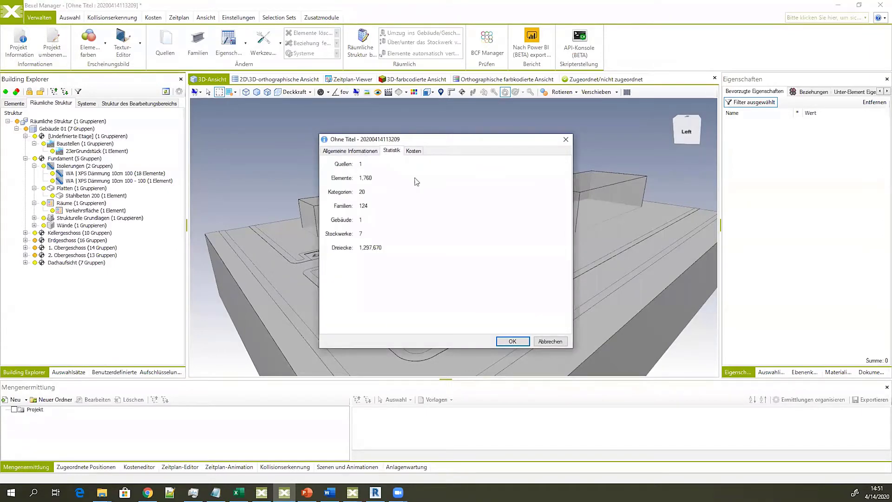
click(363, 152)
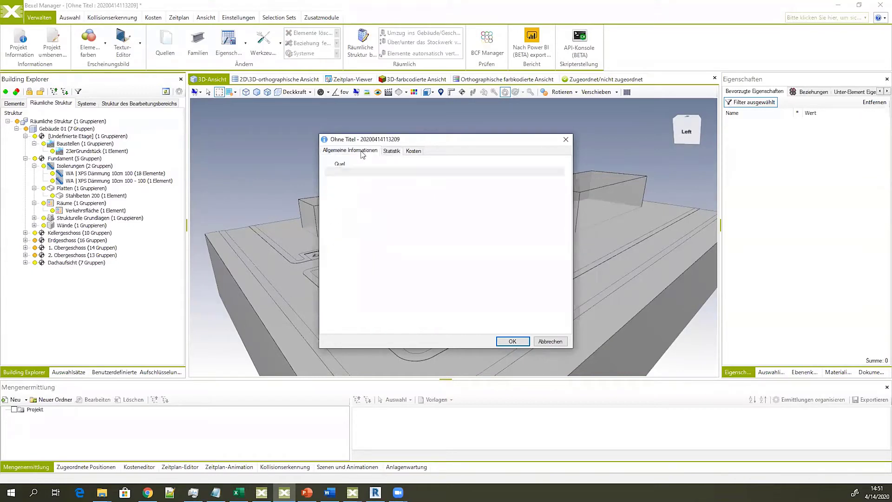
click(413, 151)
click(393, 151)
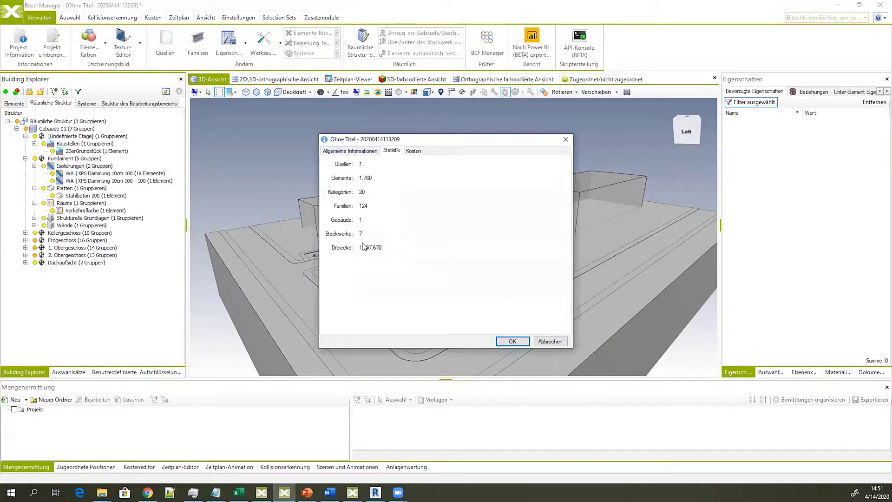
click(565, 139)
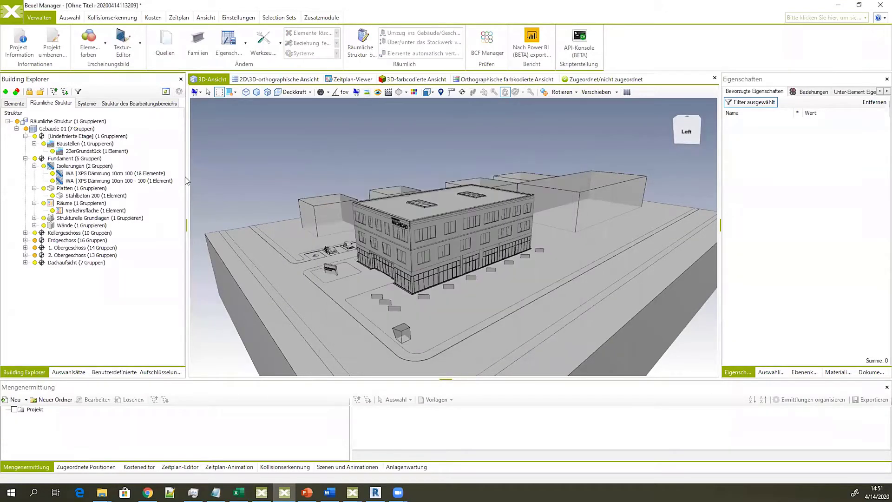
Expand the Kellergeschoss storey and its Geländer category, and highlight the Fundament storey in the tree
click(25, 233)
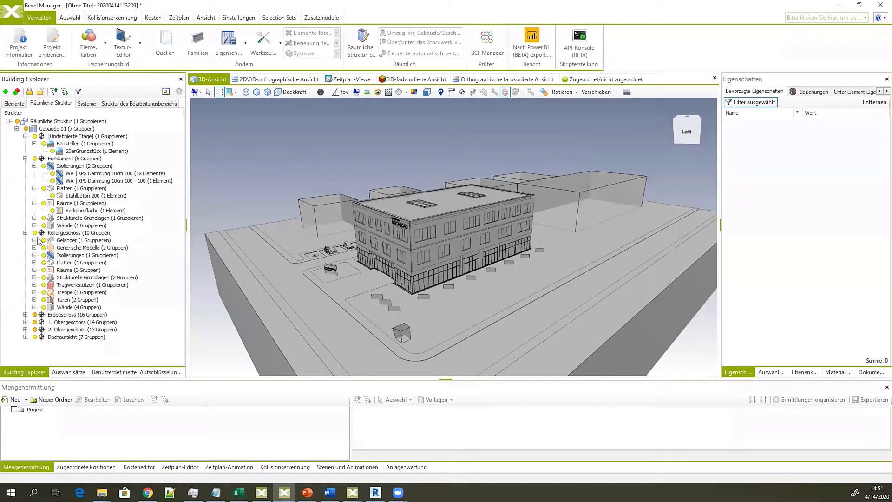
click(34, 241)
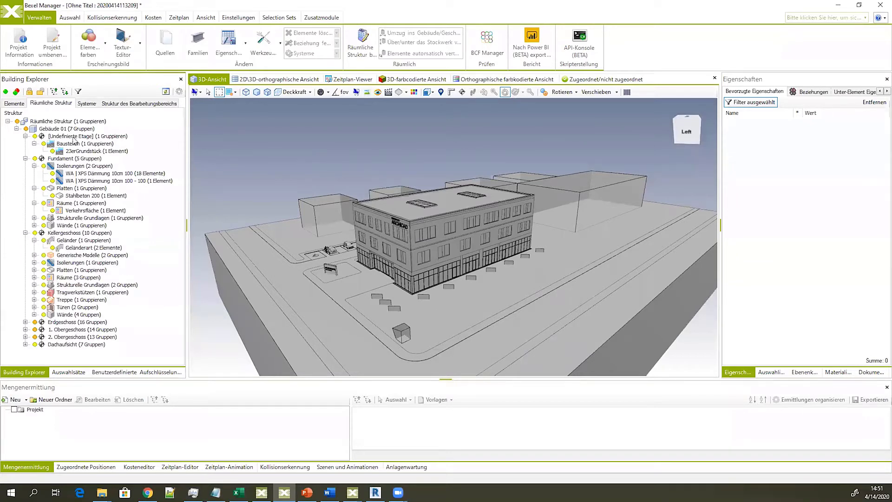
click(72, 137)
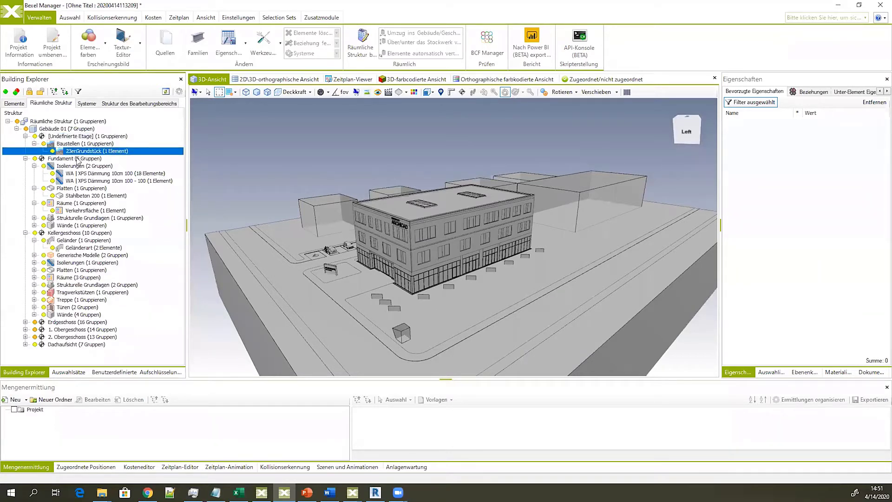
click(75, 158)
Check the tree options for the Räumliche Struktur and close them without changes
click(179, 91)
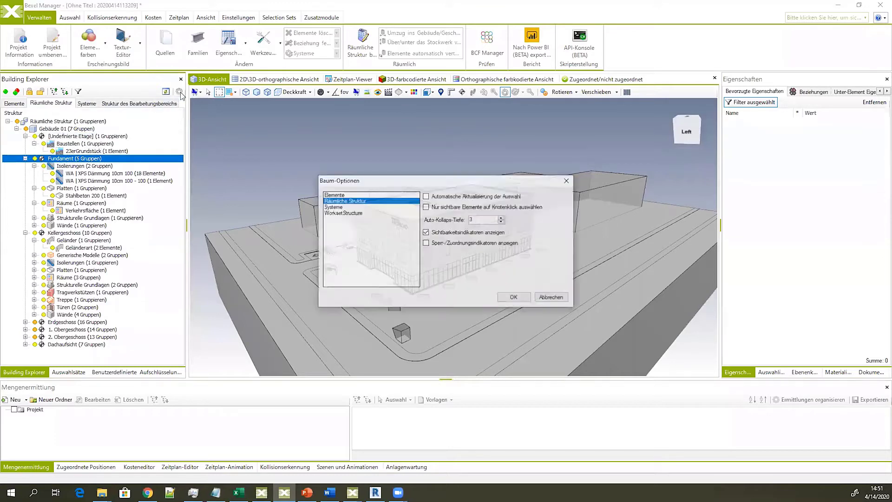
click(514, 298)
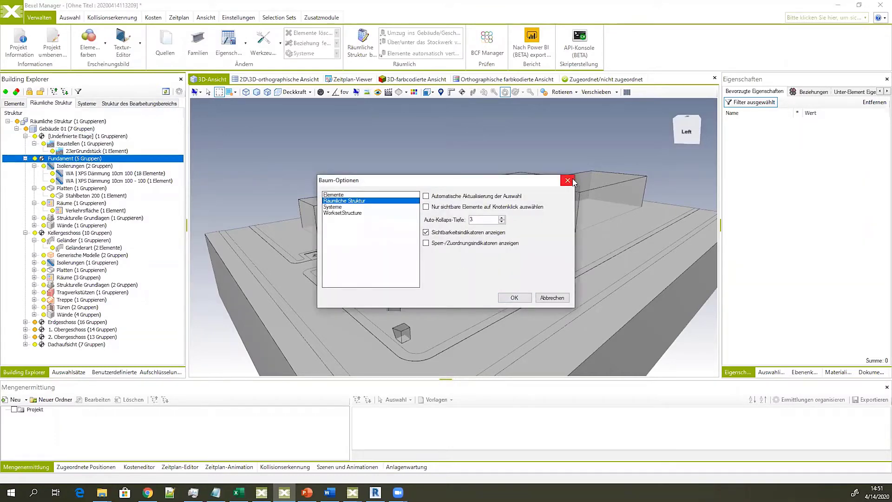
Highlight 23erGrundstück in Gebäude 01's undefined storey and inspect the building and its site in 3D from several sides
click(68, 129)
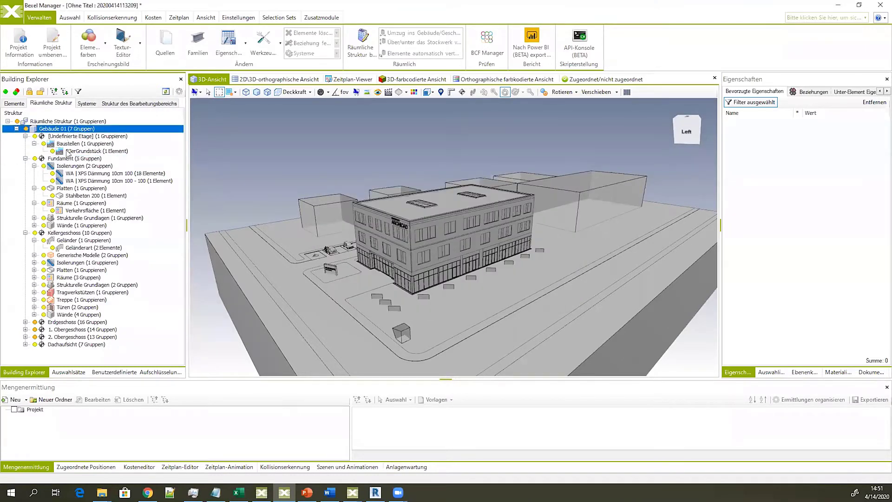
click(68, 151)
middle_drag(415, 222, 426, 235)
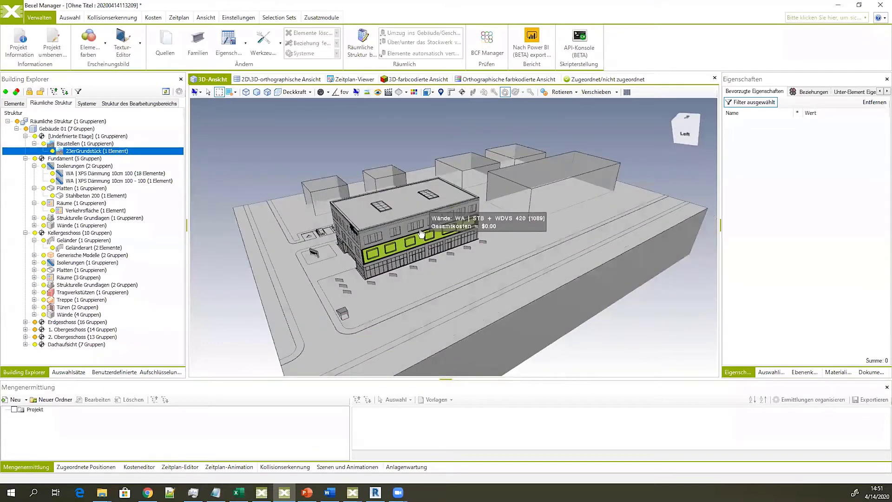
middle_drag(346, 264, 367, 261)
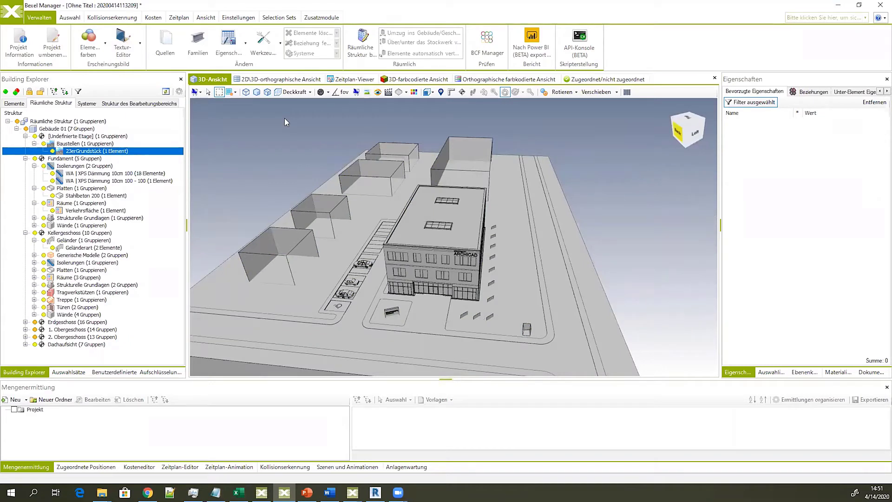
double_click(338, 9)
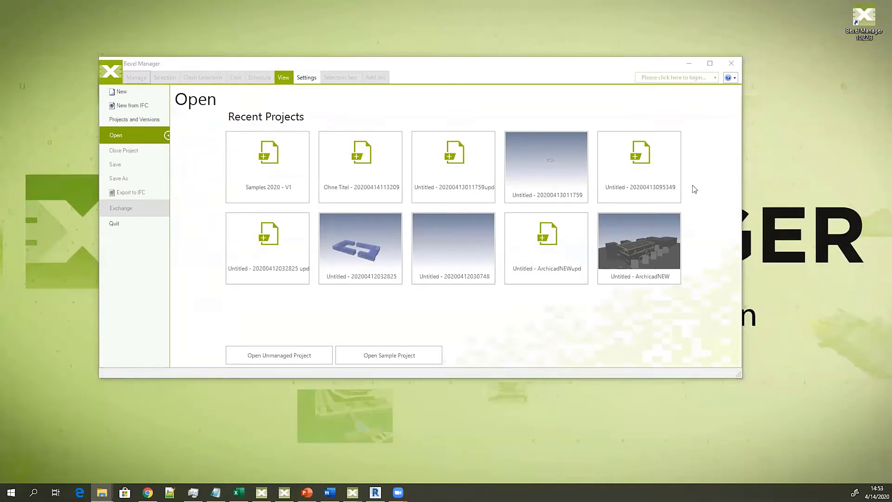
Start a new version named "v1 IFC" under the existing Online education project
click(124, 96)
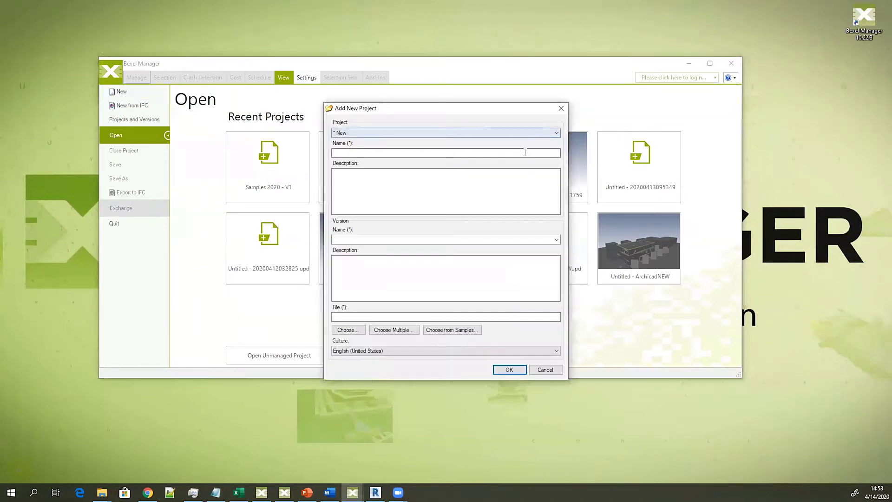
click(555, 133)
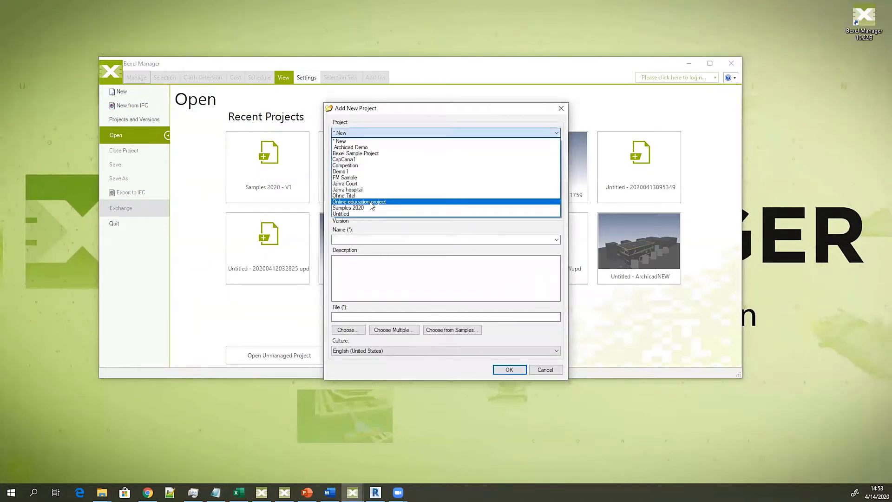
click(372, 203)
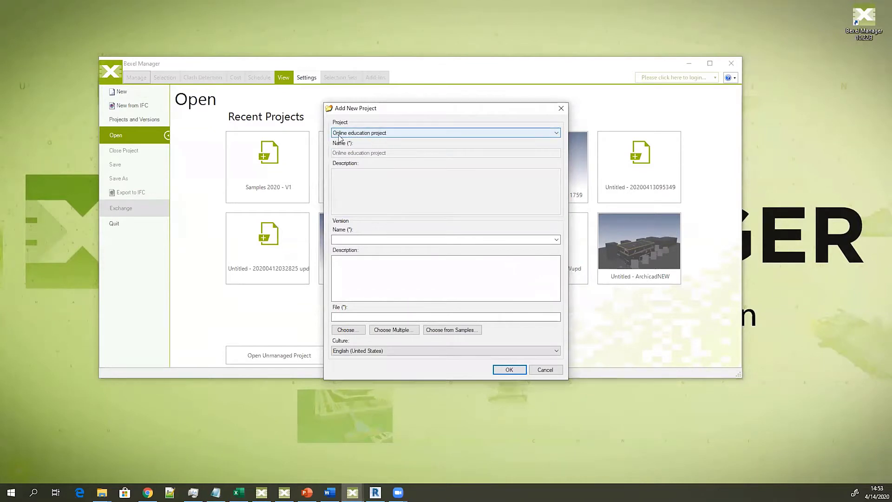
click(418, 240)
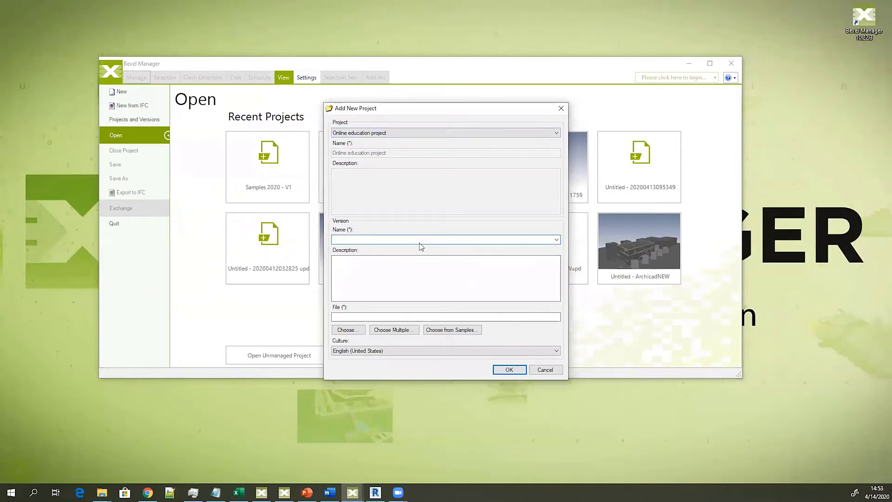
text(v1 IFC)
Choose multiple source files for the version and browse to the IFC folder in APRIL 2020's Demo_sample_Building 02
click(394, 330)
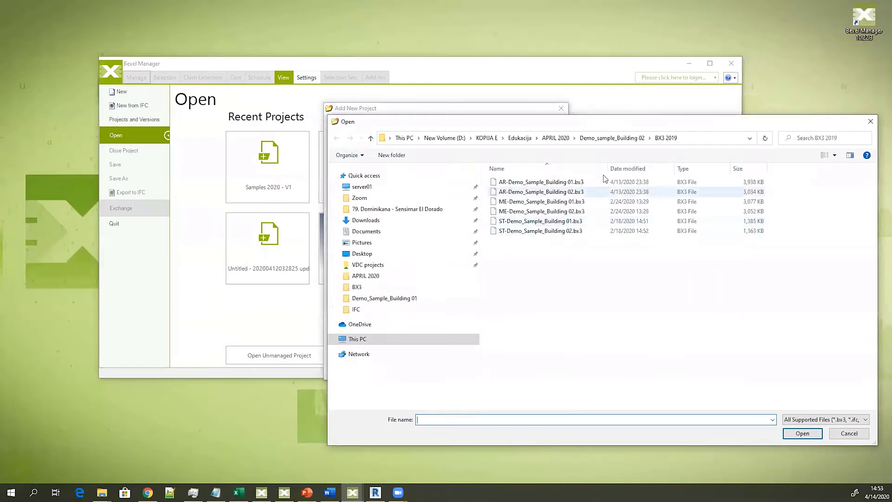
click(566, 141)
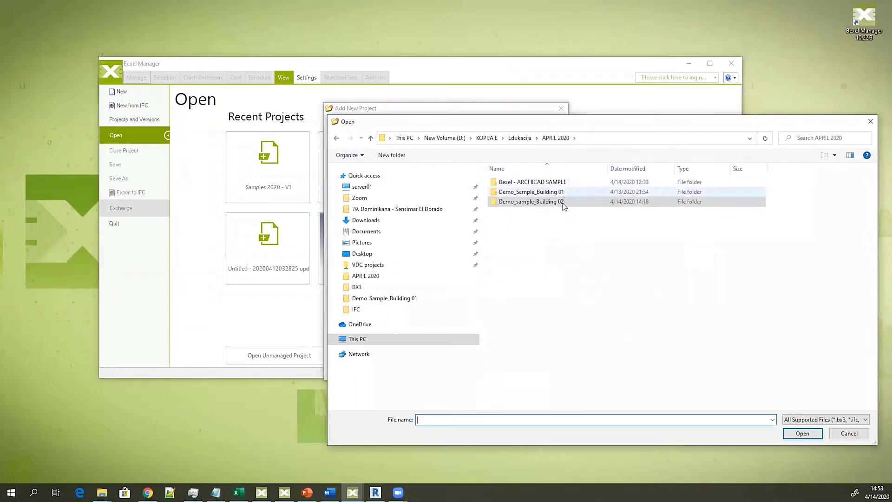
double_click(553, 203)
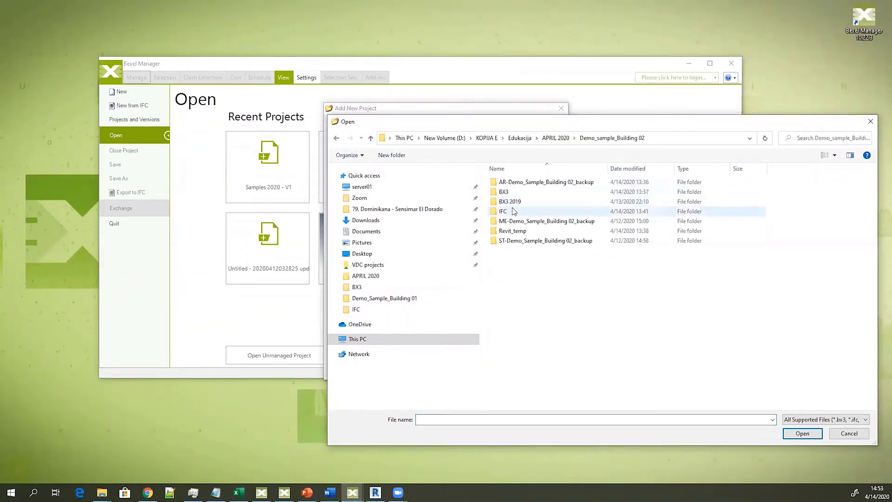
double_click(580, 212)
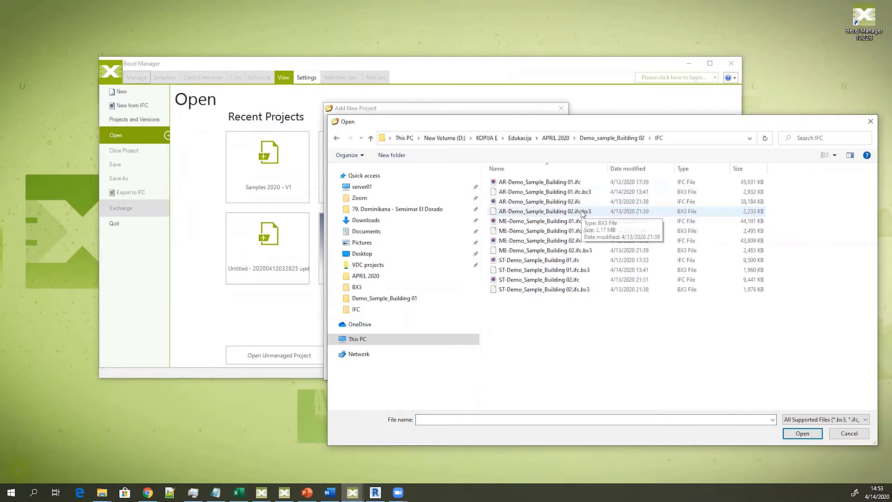
Load ME-Demo_Sample_Building 01.ifc, ST-Demo_Sample_Building 01.ifc and ST-Demo_Sample_Building 02.ifc as the version's source files and create the version
click(537, 182)
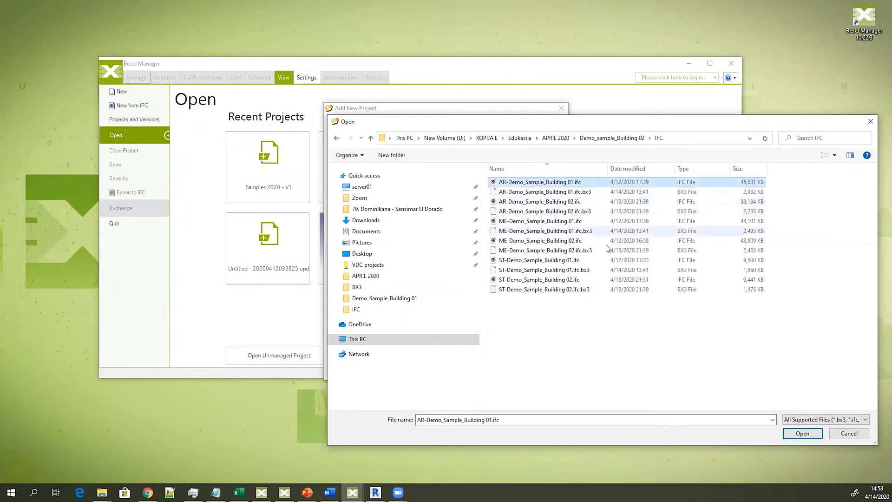
click(558, 279)
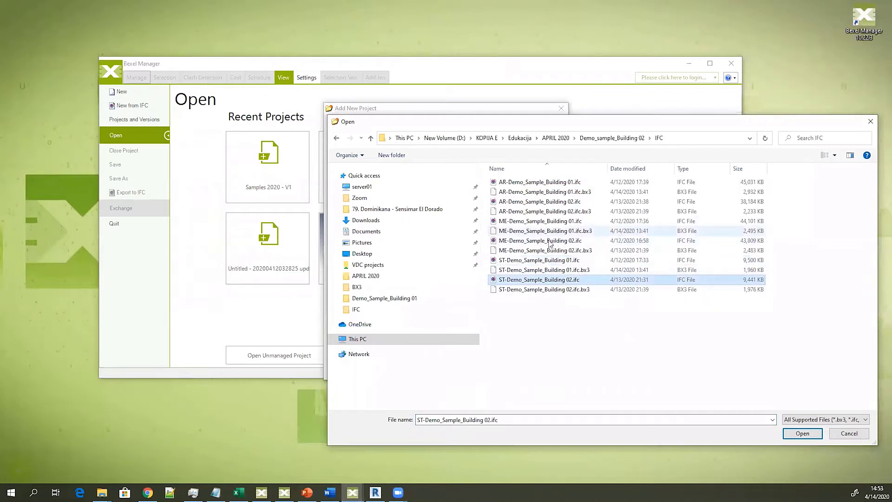
ctrl+click(532, 261)
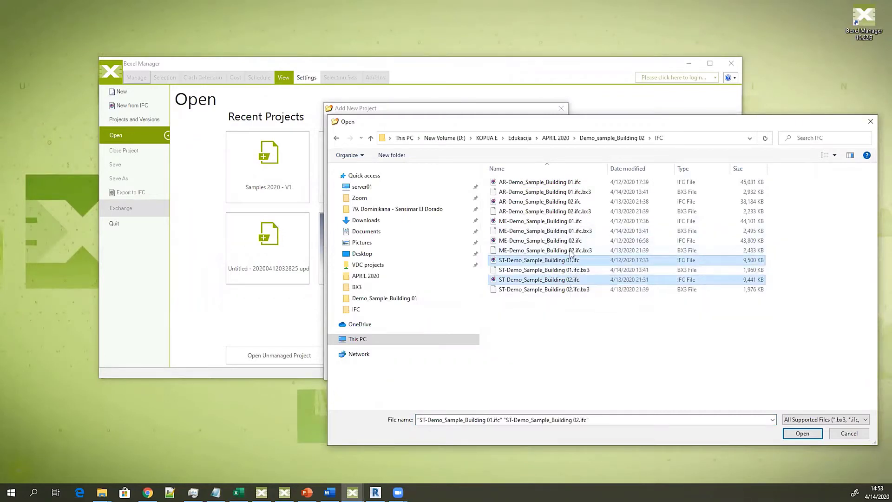
ctrl+click(548, 222)
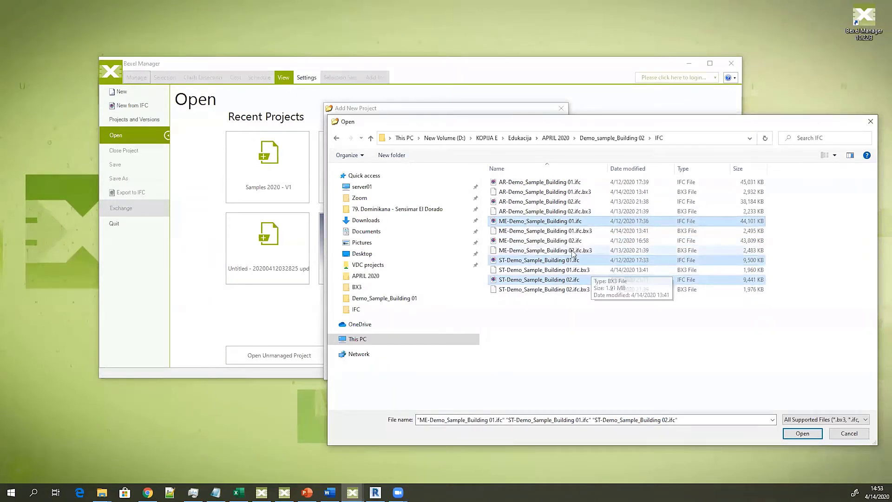
click(802, 434)
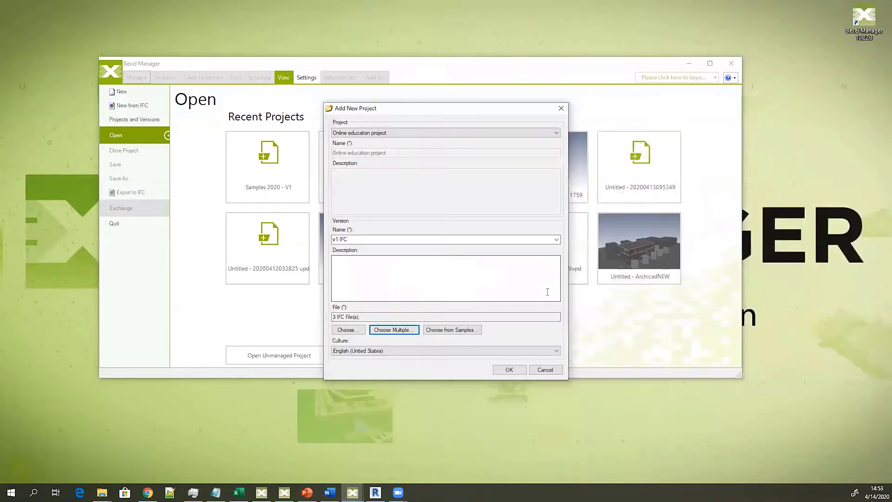
click(500, 368)
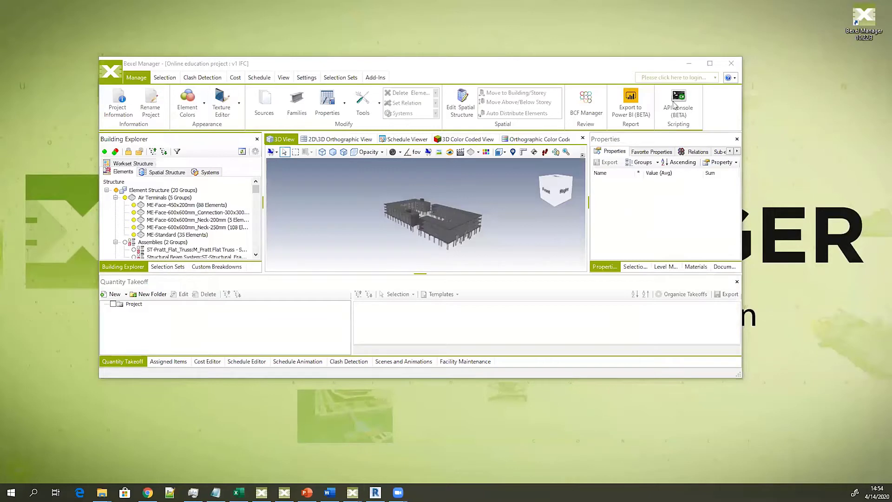
Maximize the program window, widen the properties area, and examine the IFC properties of a Floor:ST-Roof slab on Building 02
click(709, 63)
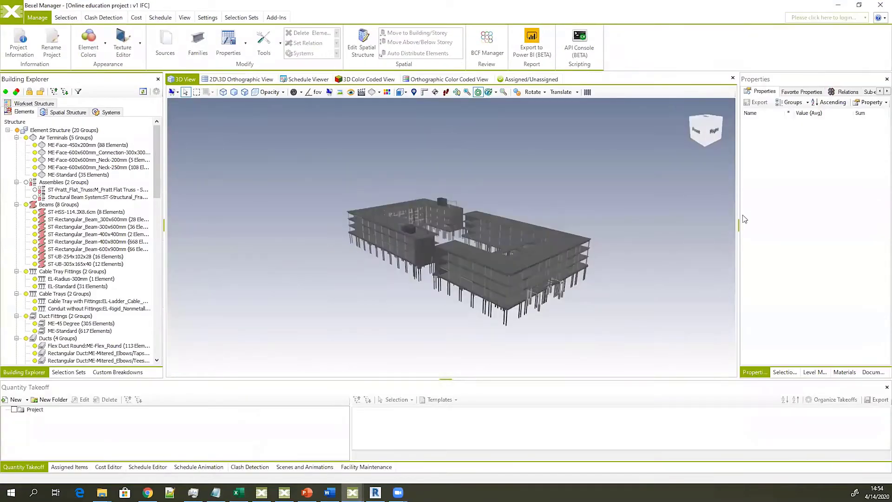
drag(738, 213, 676, 213)
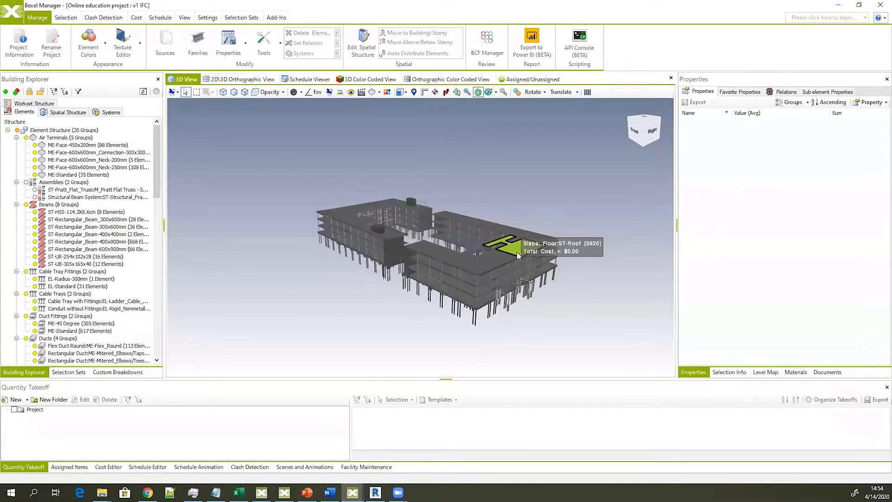
click(515, 244)
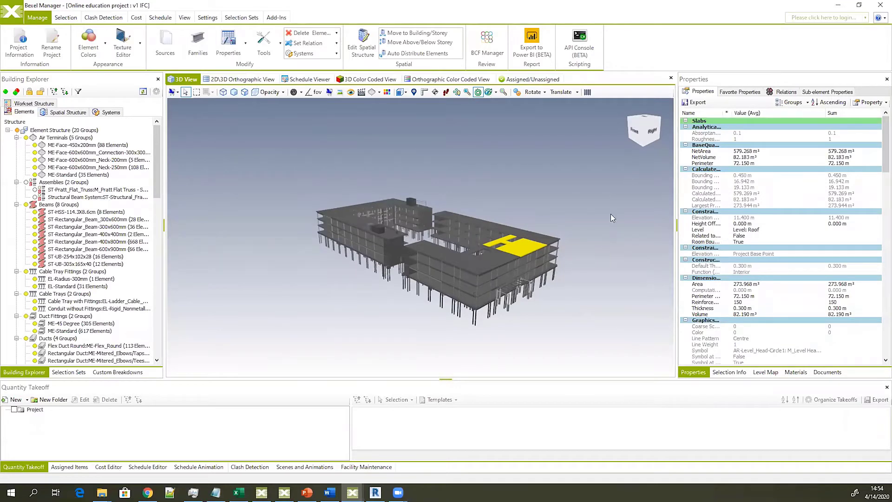
scroll(739, 232, down, 12)
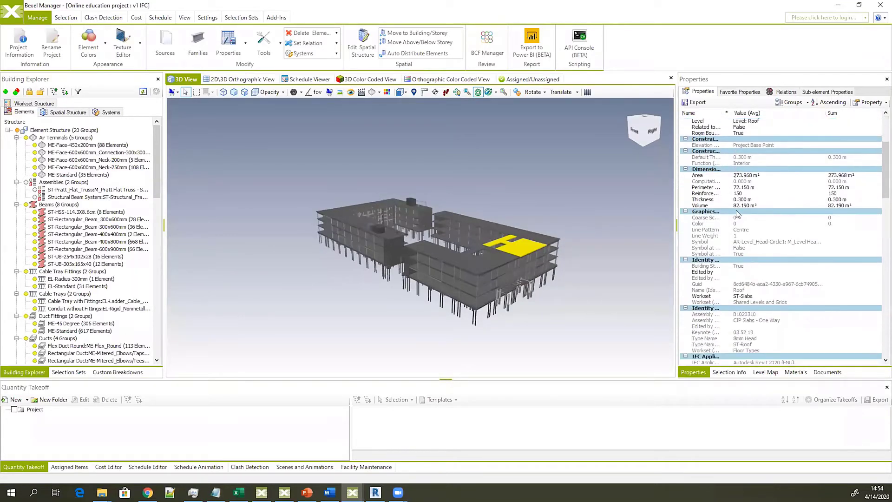
scroll(739, 232, down, 10)
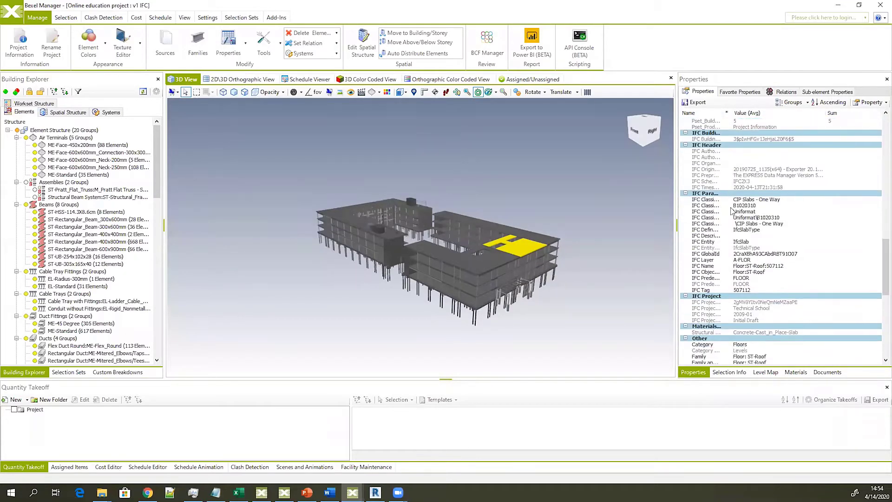
scroll(732, 250, down, 3)
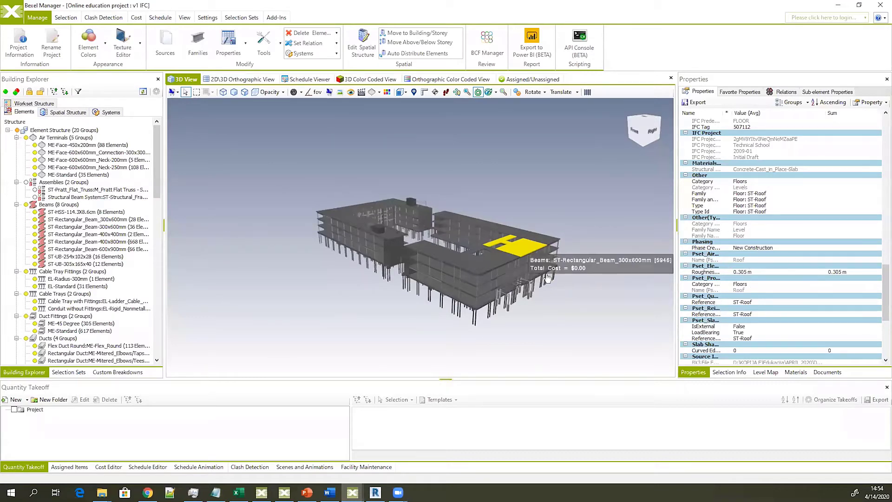
Inspect the combined model of both buildings in 3D from the front, corner and back sides
drag(546, 277, 497, 281)
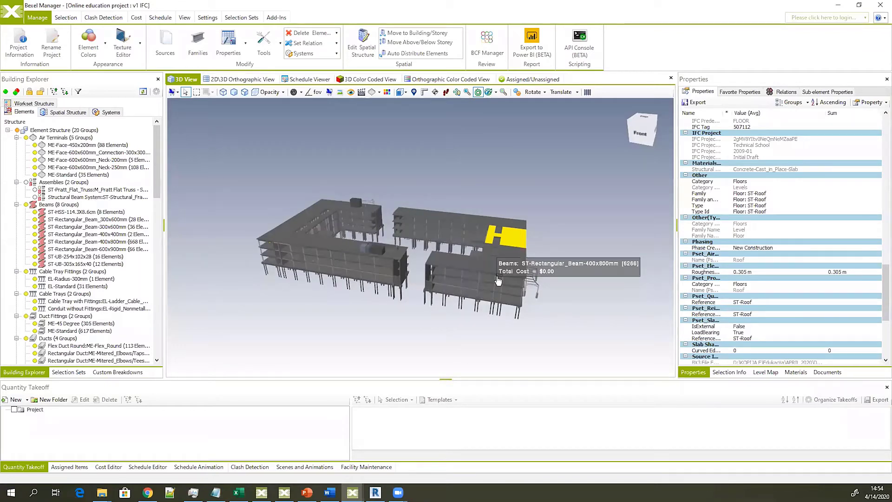
drag(422, 290, 393, 289)
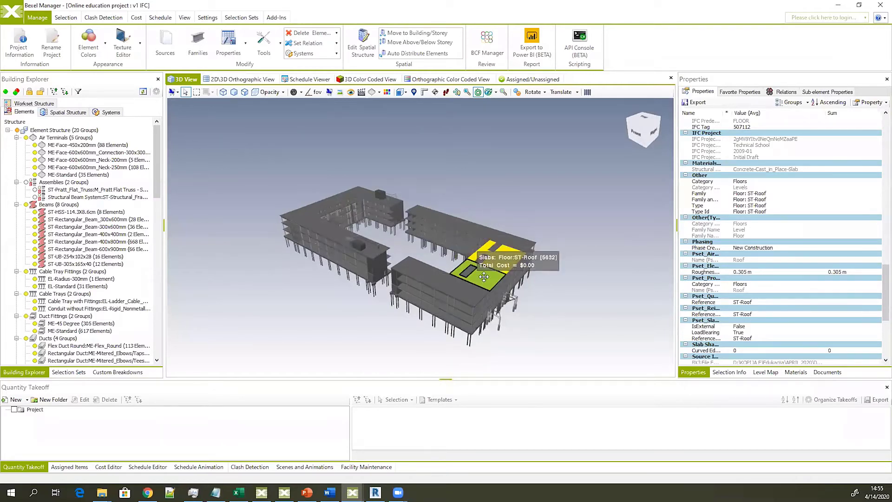
middle_drag(484, 277, 449, 277)
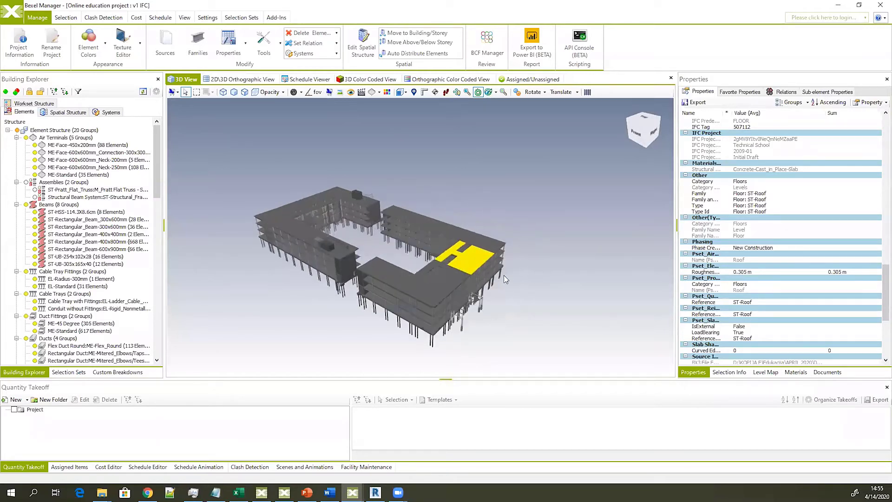
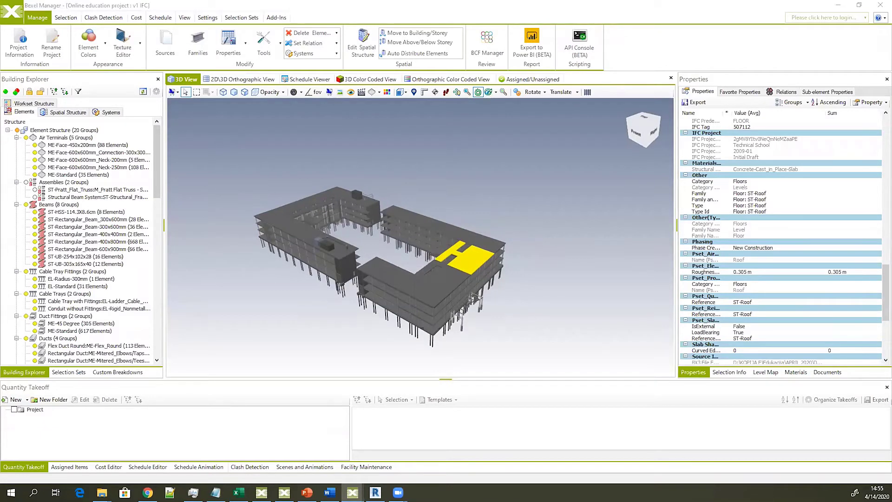
drag(555, 253, 512, 276)
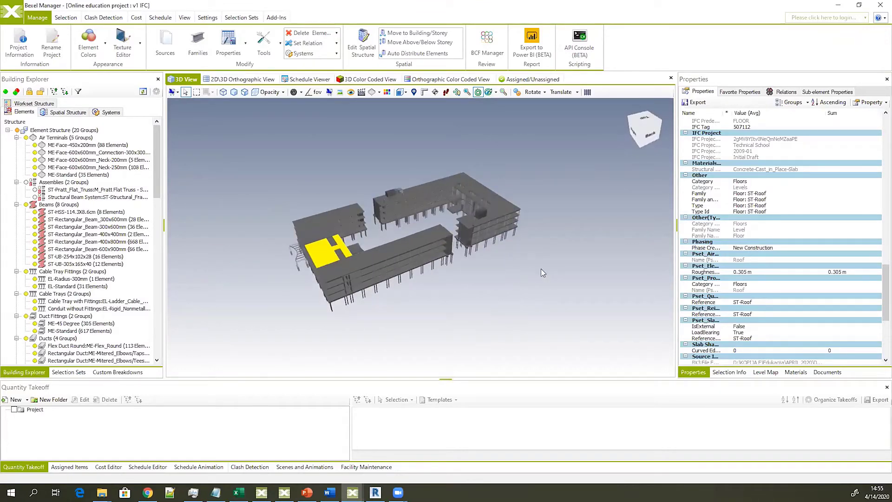
middle_drag(438, 230, 466, 264)
scroll(481, 273, up, 2)
middle_drag(371, 325, 229, 357)
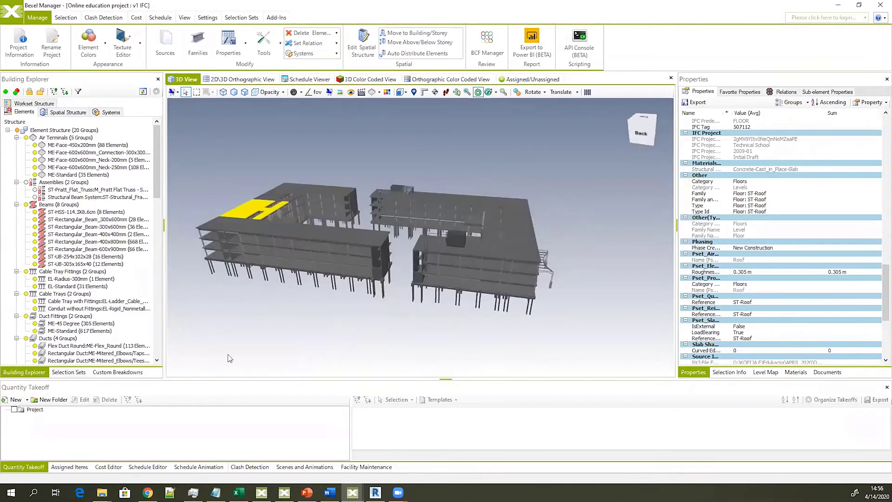
middle_drag(326, 298, 341, 297)
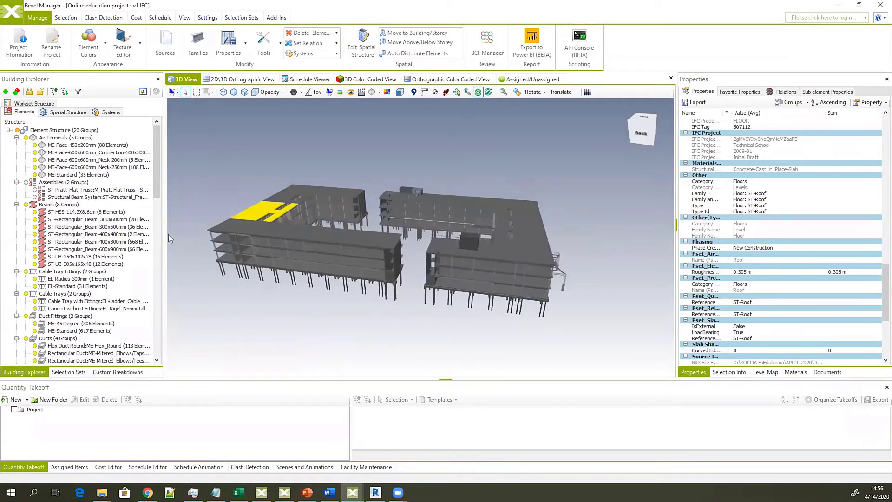
Widen the building explorer, show the project's spatial structure, and collapse Building 02's Roof storey
drag(164, 235, 265, 236)
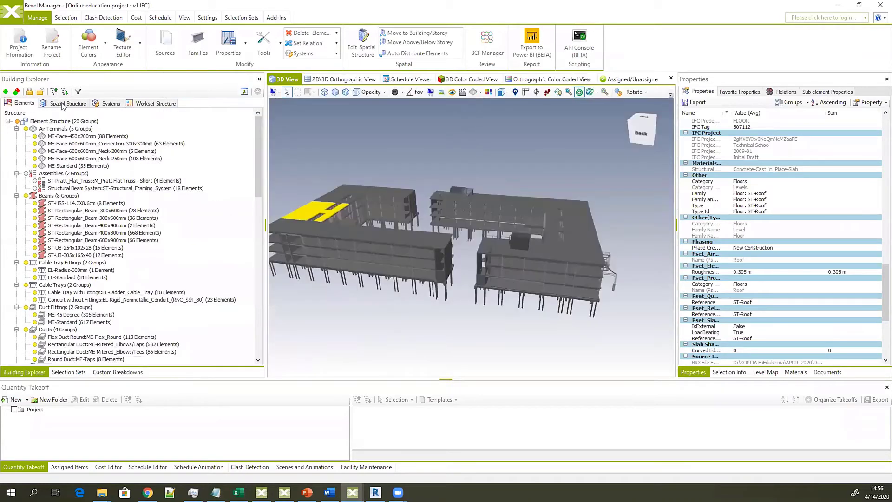
click(64, 104)
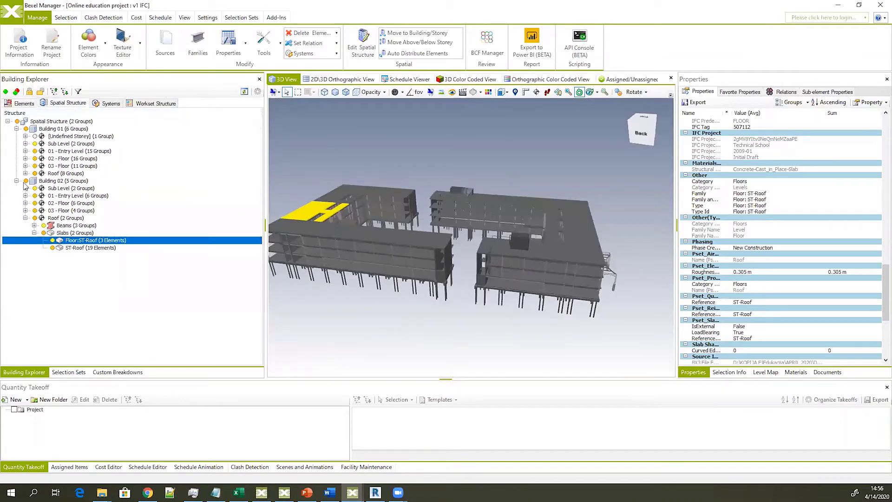
click(25, 218)
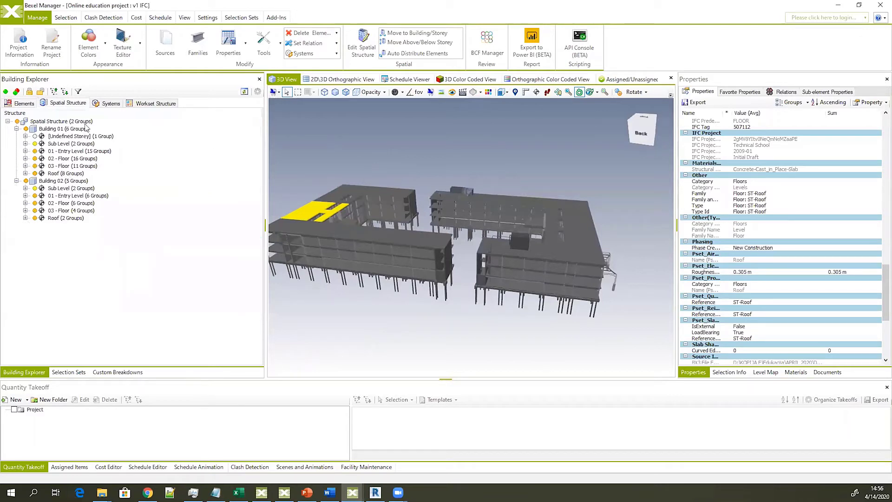
Hide the whole spatial structure, show only Building 02, and view it from the back
click(26, 181)
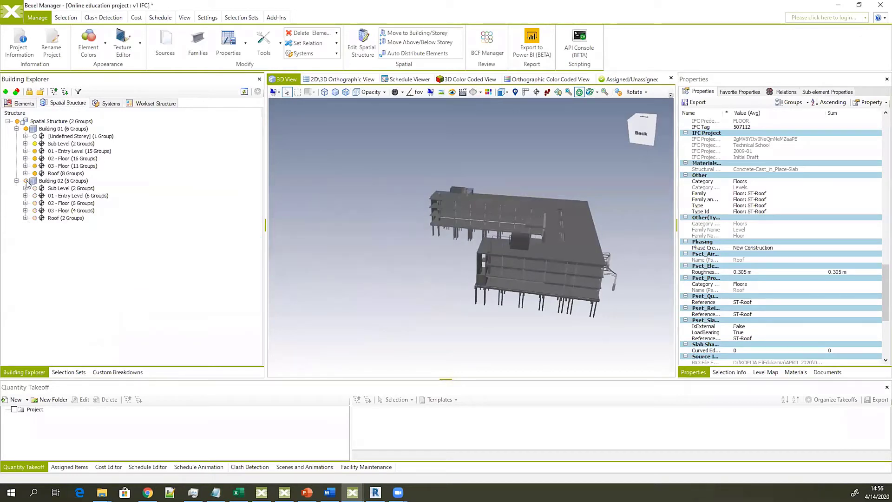
click(18, 121)
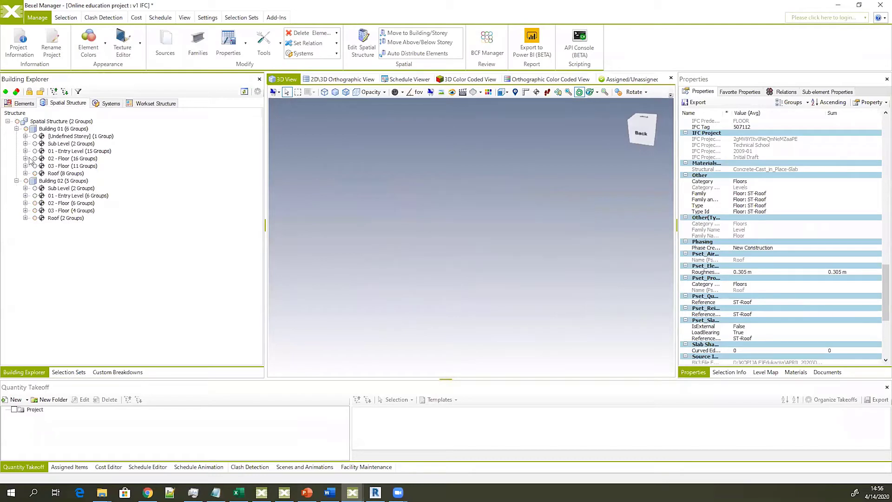
click(26, 180)
drag(456, 216, 496, 210)
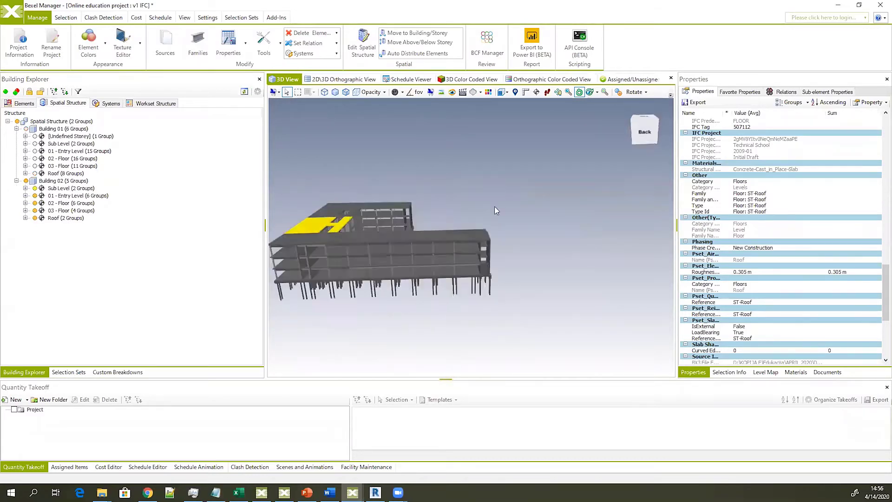
Hide all of Building 02 and expand its Sub Level and 01 - Entry Level storeys in the spatial structure
click(27, 180)
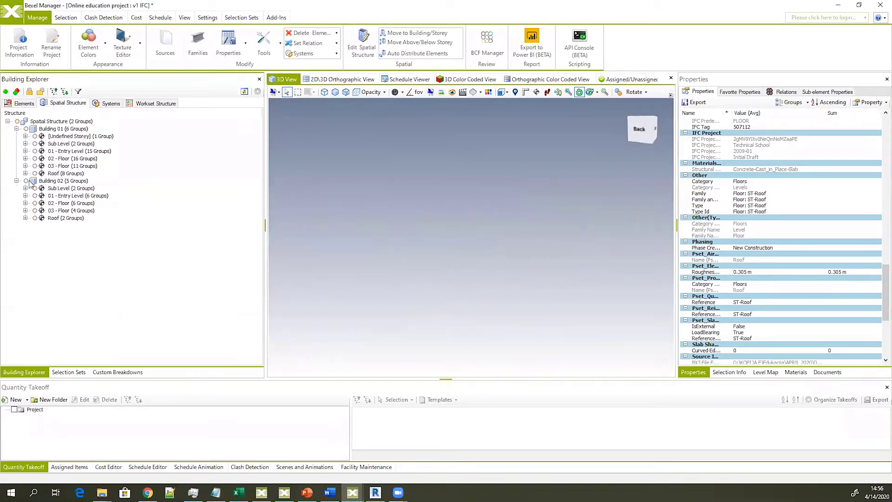
click(25, 188)
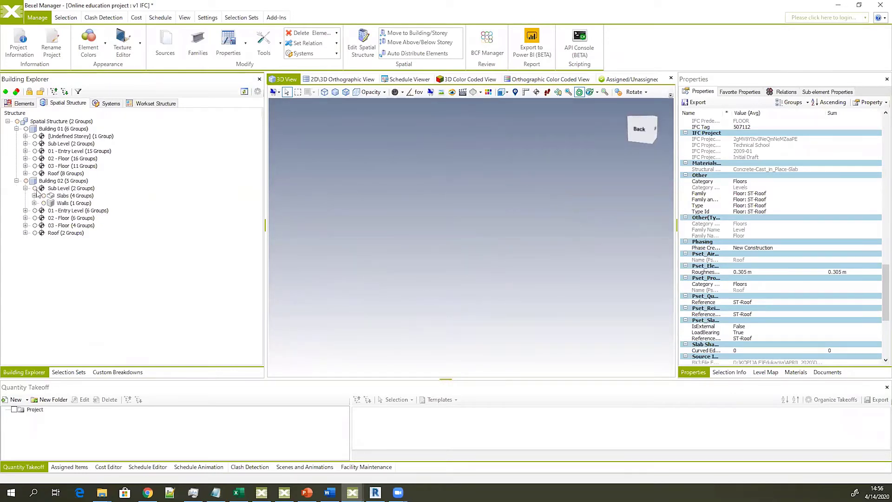
click(26, 211)
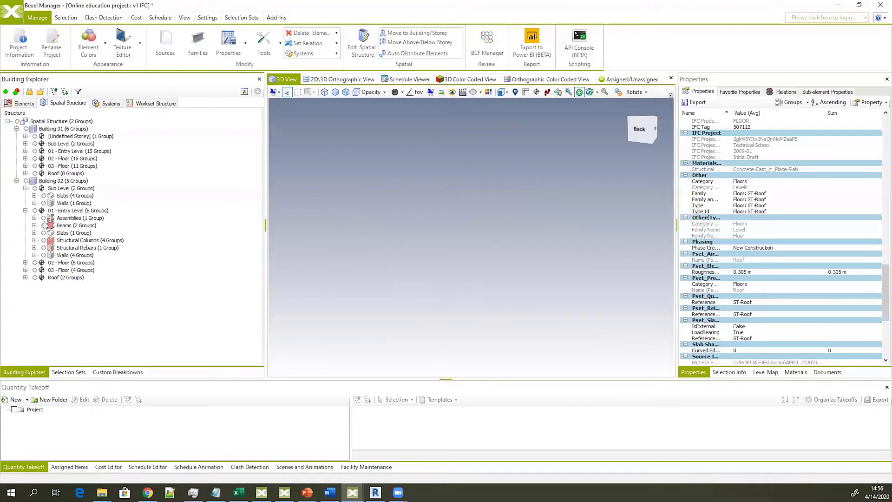
Show Building 02's 01 - Entry Level elements in the 3D view, starting with its beams and slabs, and clear the selection
click(43, 225)
click(44, 233)
click(69, 226)
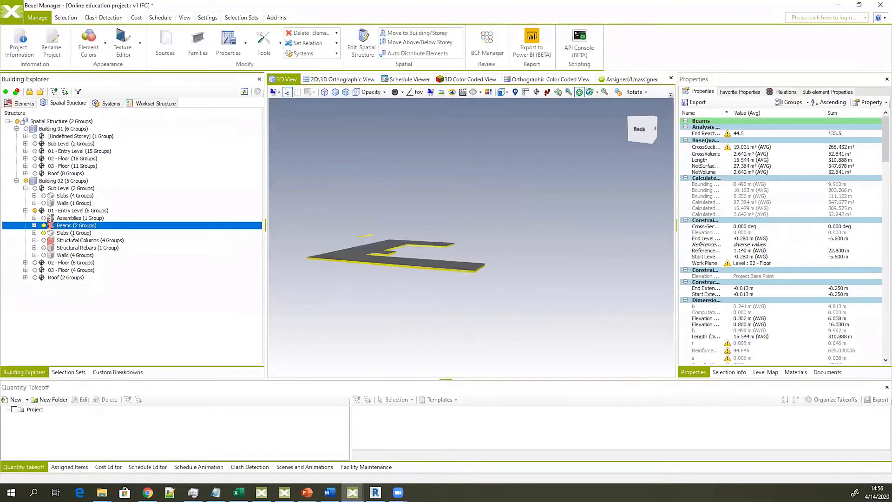
click(44, 225)
click(34, 211)
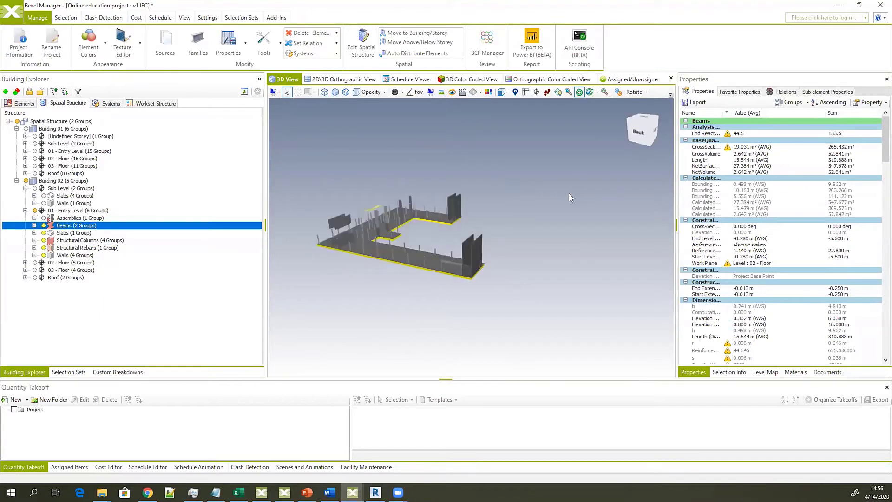
scroll(430, 178, up, 3)
scroll(462, 288, up, 3)
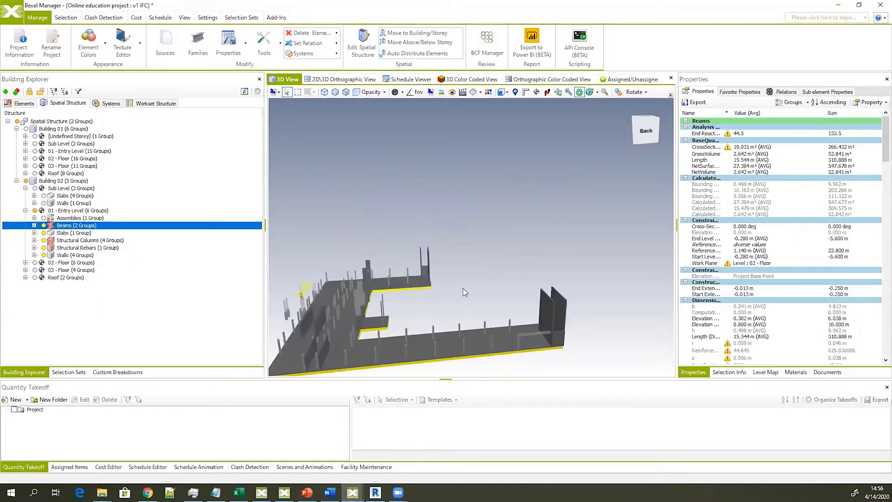
middle_drag(463, 288, 500, 218)
drag(500, 219, 483, 227)
key(Escape)
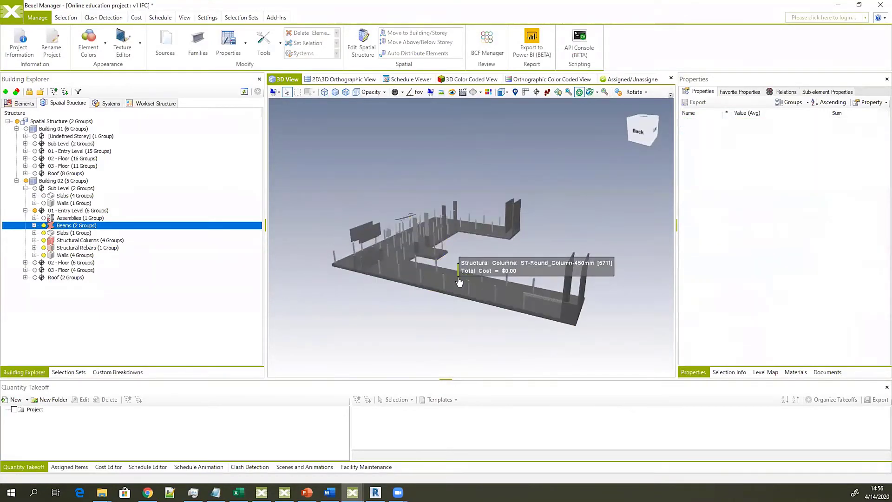
Review the visibility, color and opacity commands available for a 200 mm slab on grade in the entry level, leaving it deselected
click(459, 284)
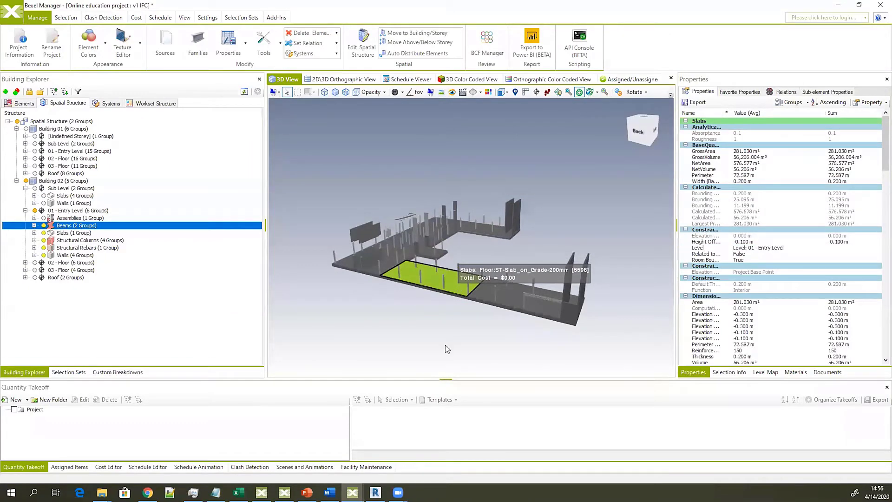
right_click(453, 291)
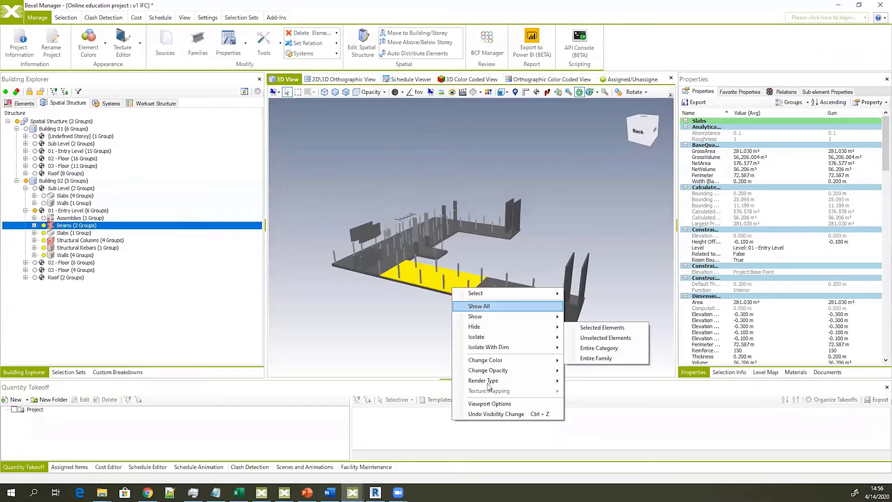
mouse_move(510, 371)
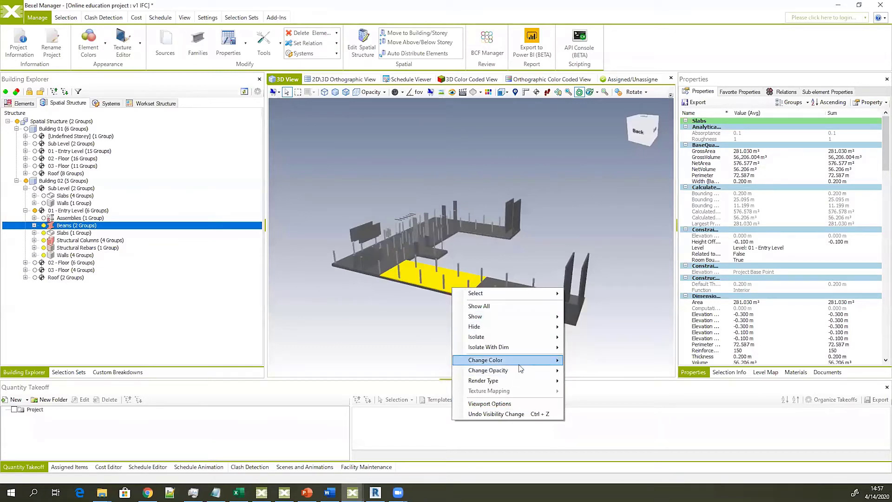
click(339, 317)
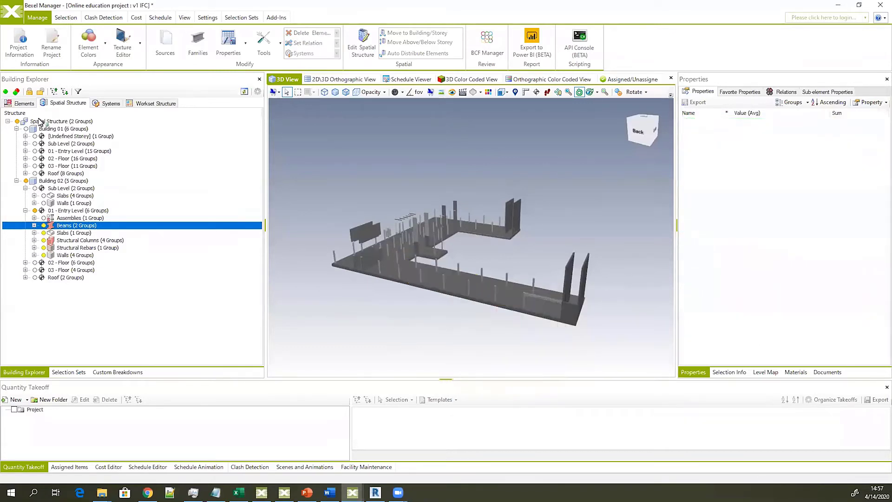
Hide every element through the element structure, and switch the Air Terminals category on and off again
click(20, 104)
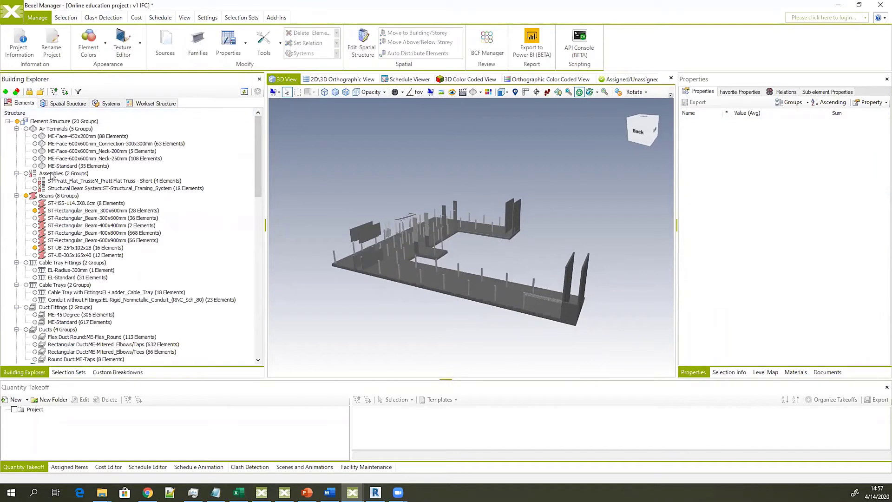
scroll(74, 205, down, 1)
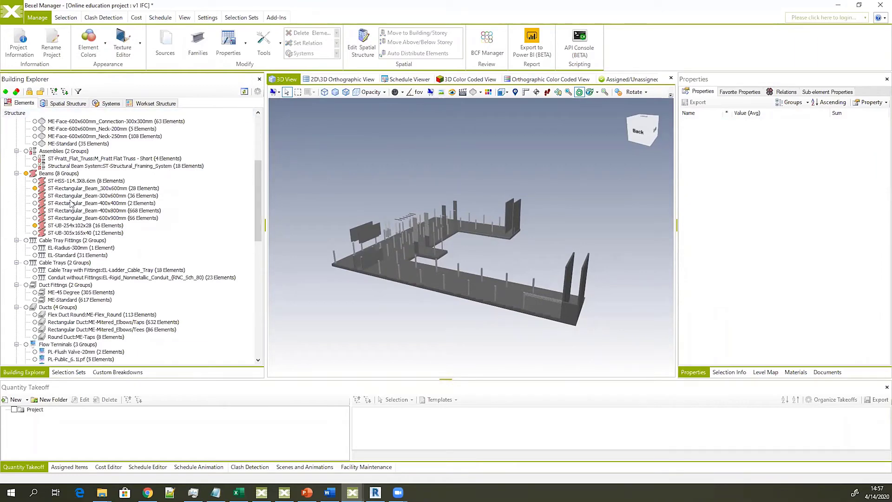
scroll(77, 215, up, 1)
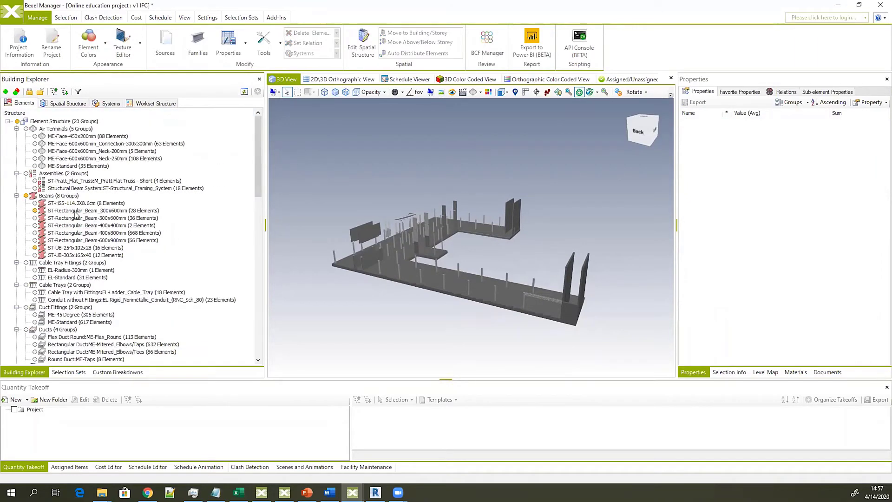
click(18, 121)
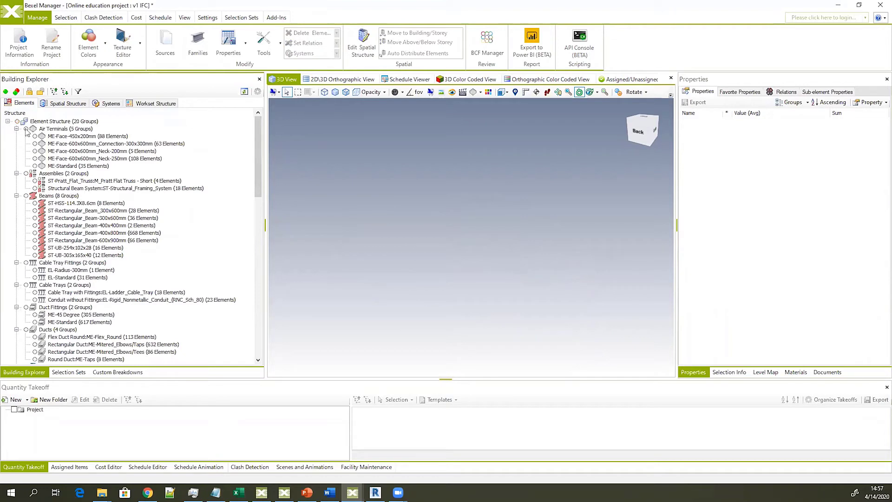
click(26, 130)
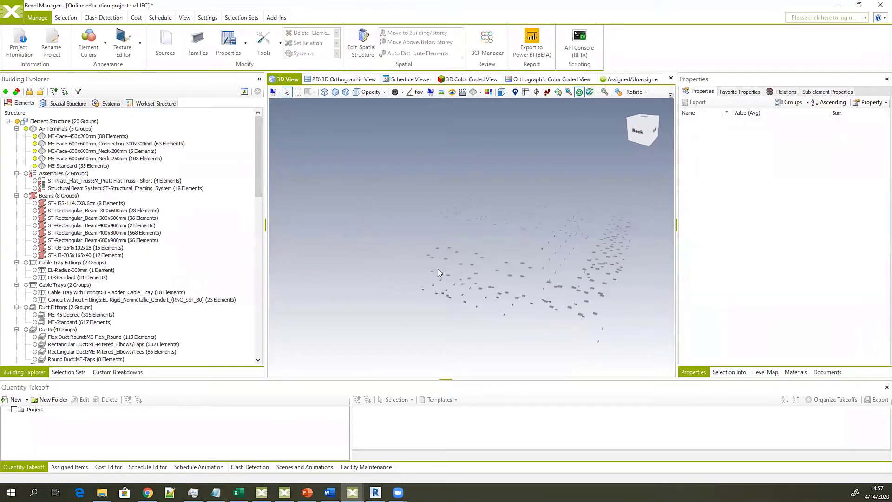
click(27, 129)
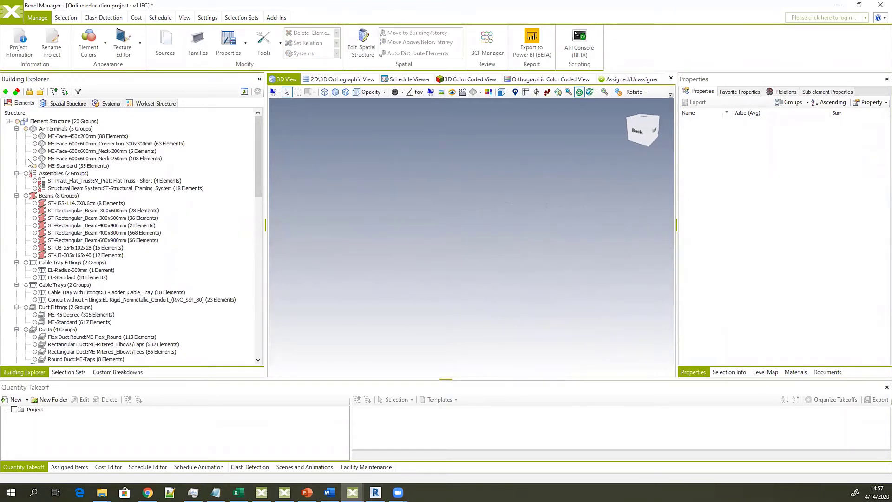
Select the whole Air Terminals category and isolate the selected elements in the 3D view
click(53, 129)
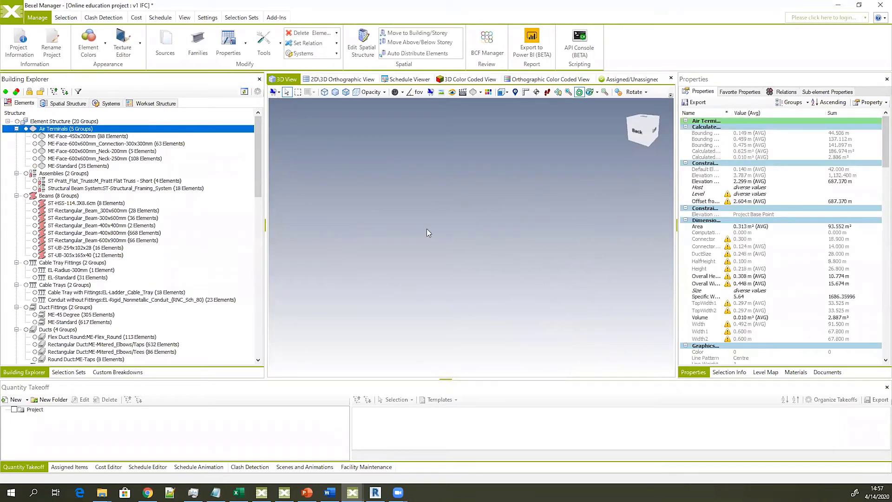
right_click(415, 227)
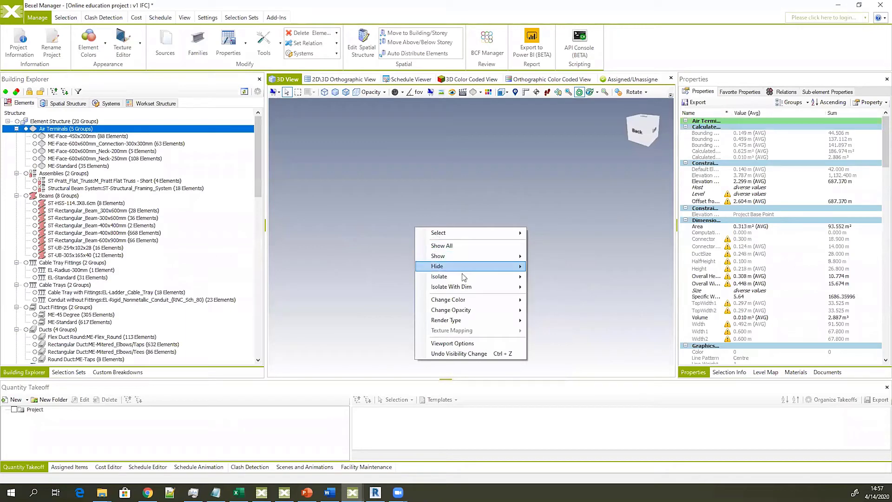
mouse_move(463, 277)
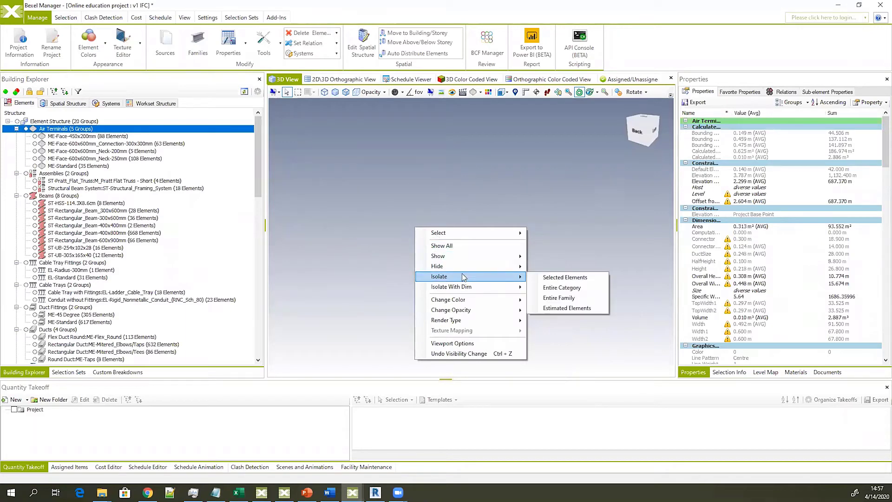
click(561, 277)
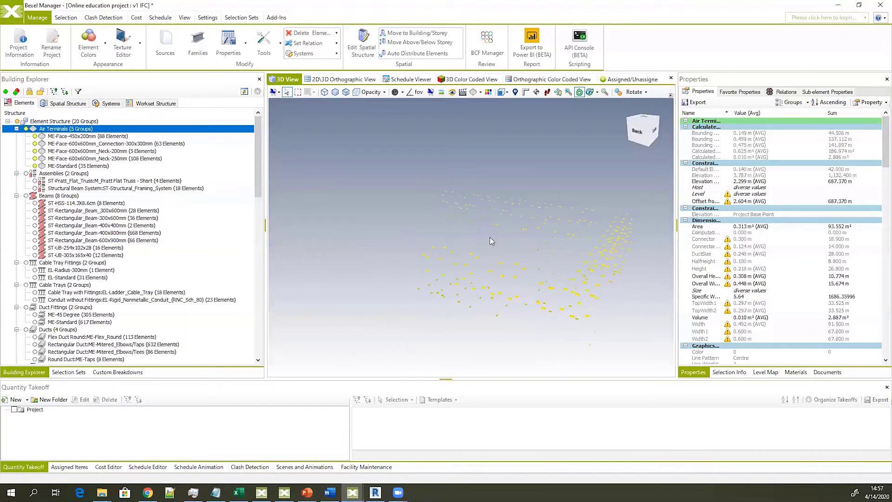
Add the ST-HSS-114.3X8.6cm beams, Cable Tray Fittings, EL-Ladder_Cable_Tray trays and ME-Standard duct fittings to the visible elements, and clear the selection
click(58, 203)
ctrl+click(72, 262)
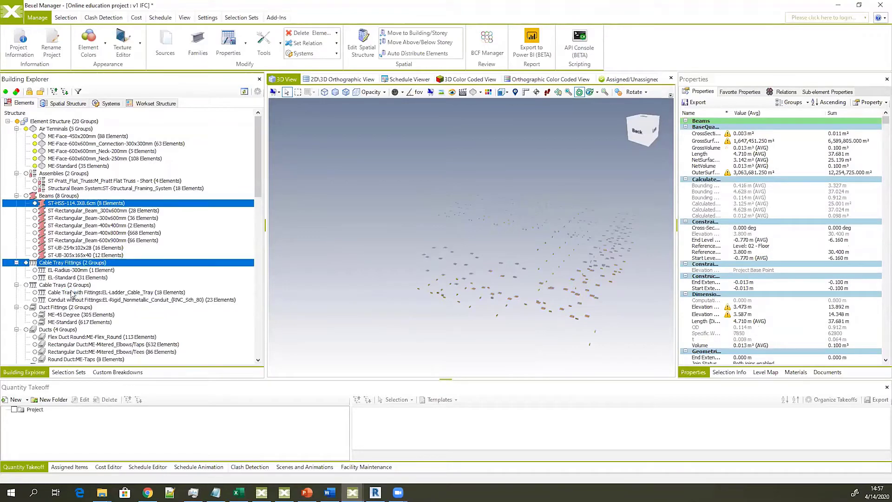
ctrl+click(72, 292)
ctrl+click(75, 322)
right_click(390, 247)
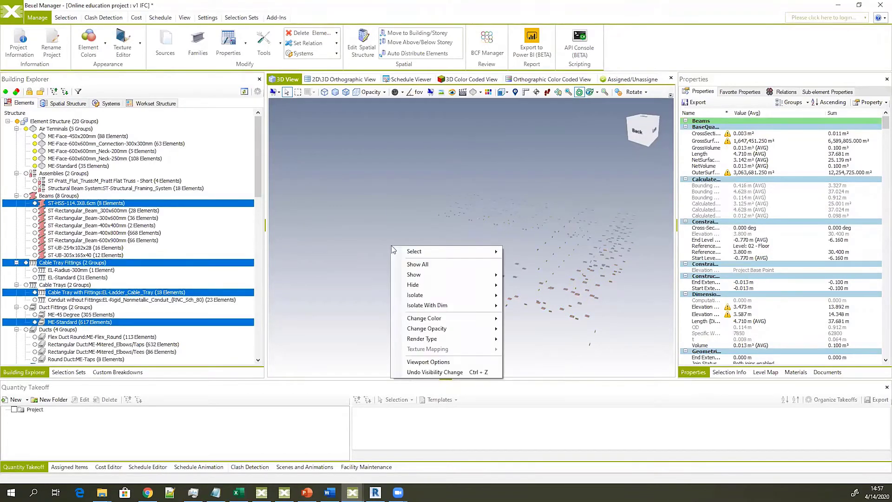
mouse_move(413, 275)
click(520, 274)
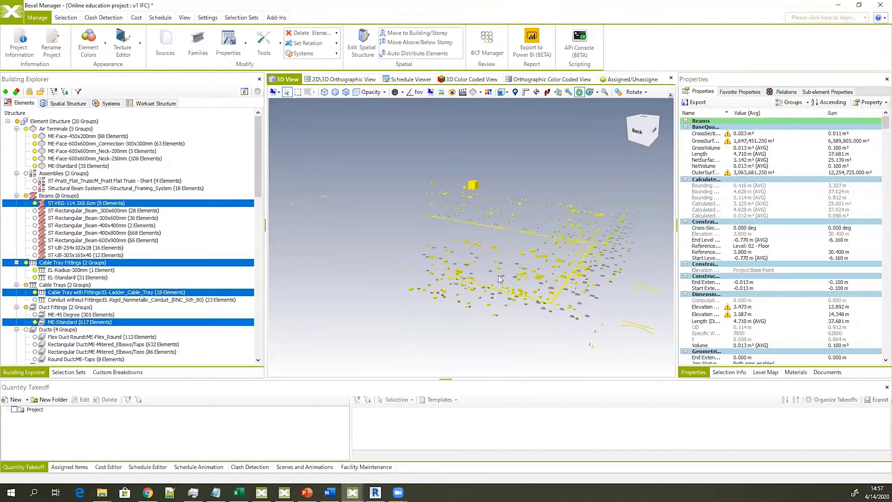
drag(500, 279, 478, 262)
click(429, 251)
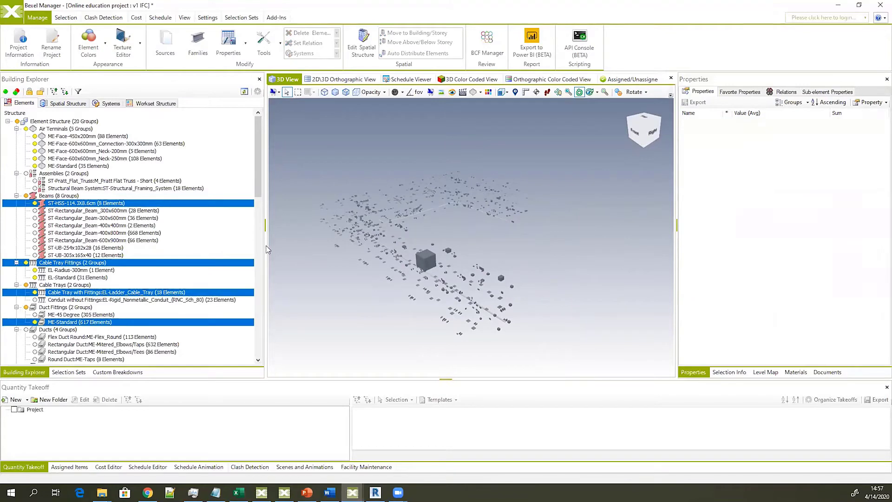
Narrow the Building Explorer and look through its element categories, including ducts, flow terminals and generic models
drag(264, 243, 234, 245)
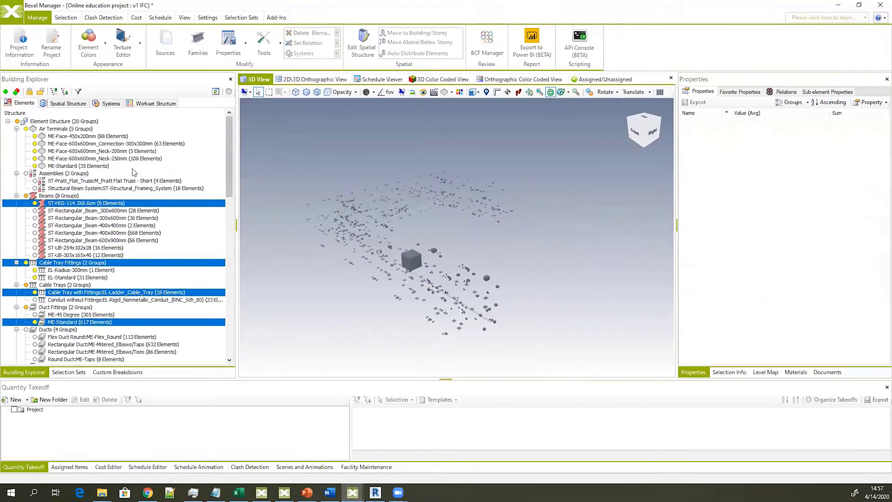
scroll(108, 304, down, 6)
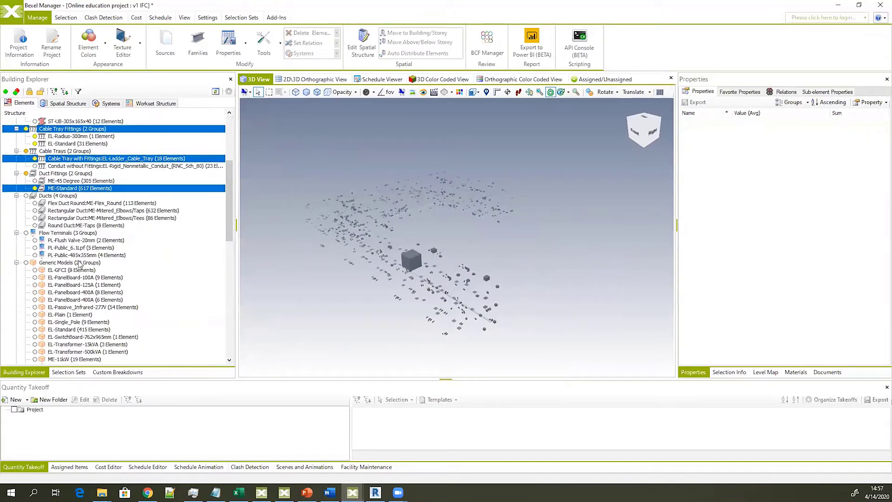
scroll(79, 265, down, 6)
scroll(116, 178, up, 4)
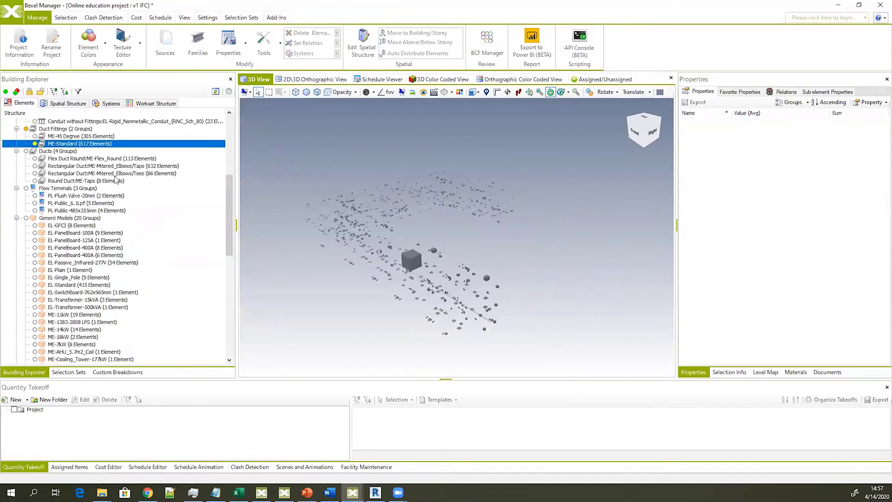
Expand Fire Protection Wet and Return Air in the systems structure and show all system elements in the 3D view
click(109, 103)
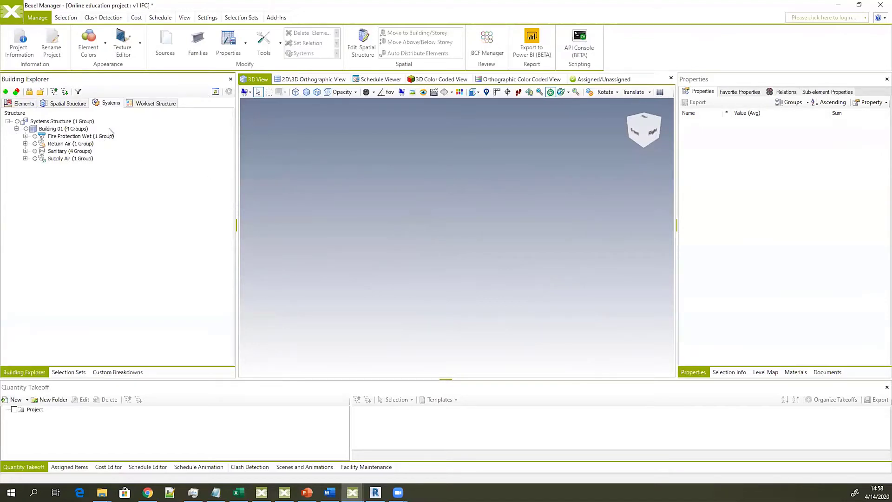
click(25, 136)
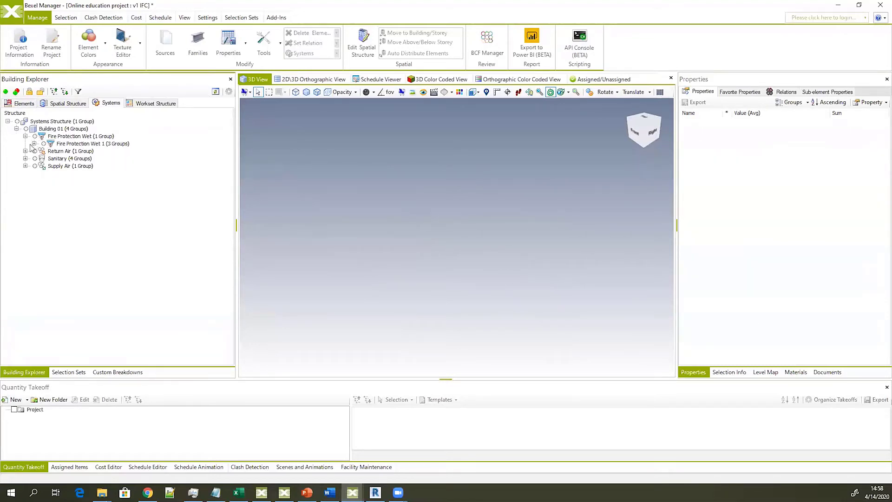
click(25, 151)
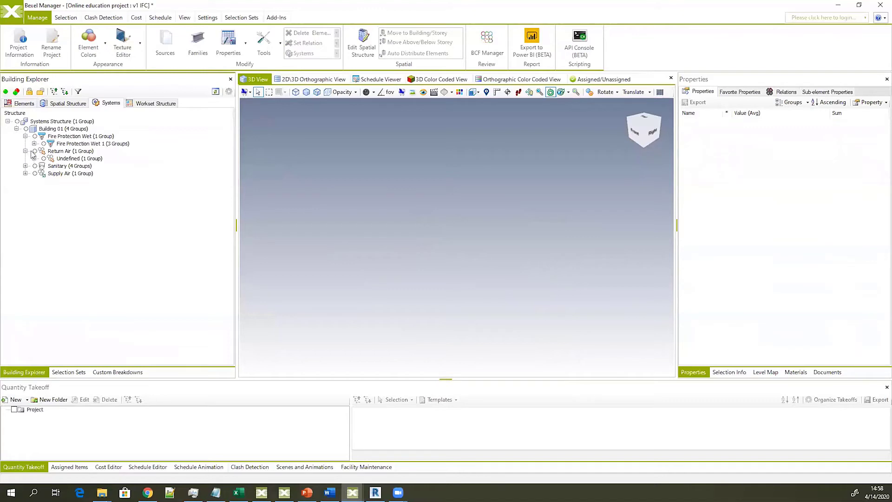
click(18, 121)
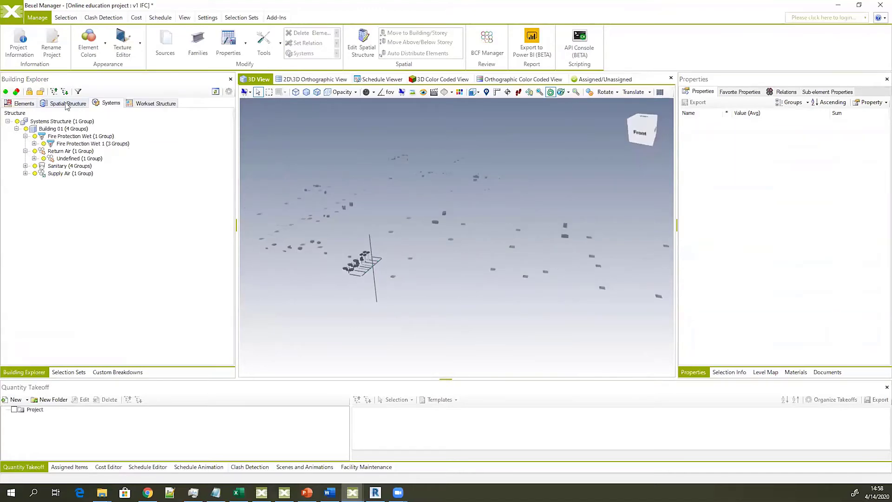
middle_drag(350, 218, 350, 219)
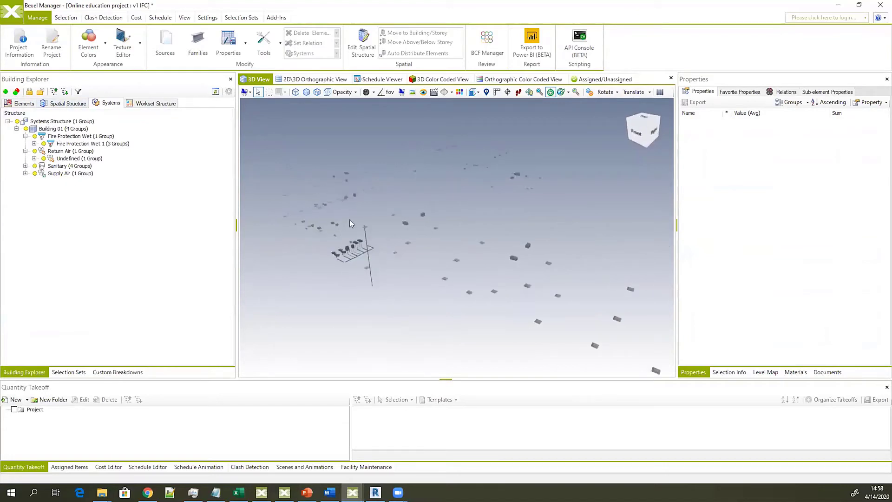
Examine the element groups inside Fire Protection Wet 1 and collapse the Fire Protection Wet system
click(34, 143)
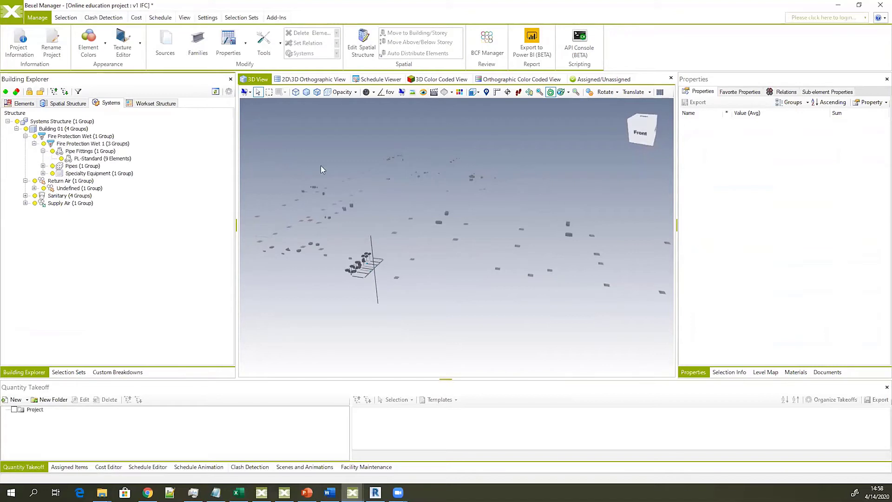
middle_drag(383, 226, 374, 225)
click(25, 136)
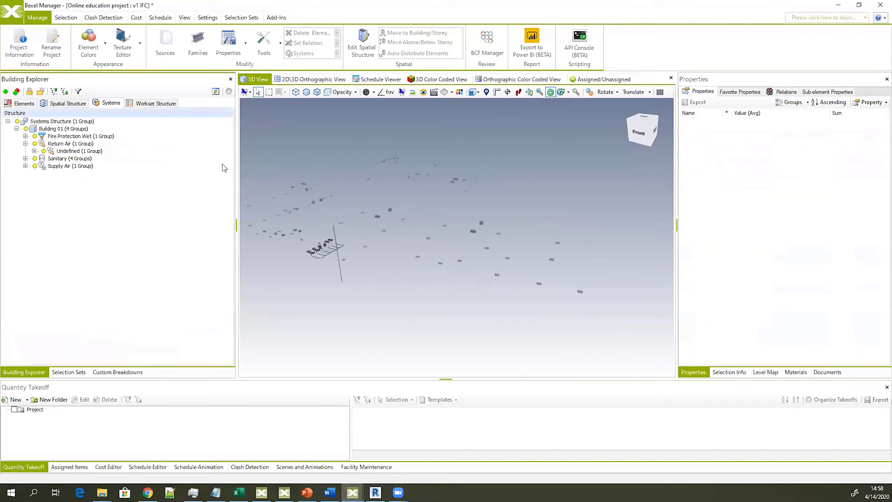
Look through the workset structure and collapse its Air Terminals, Assemblies, Beams and Generic Models groups
click(156, 103)
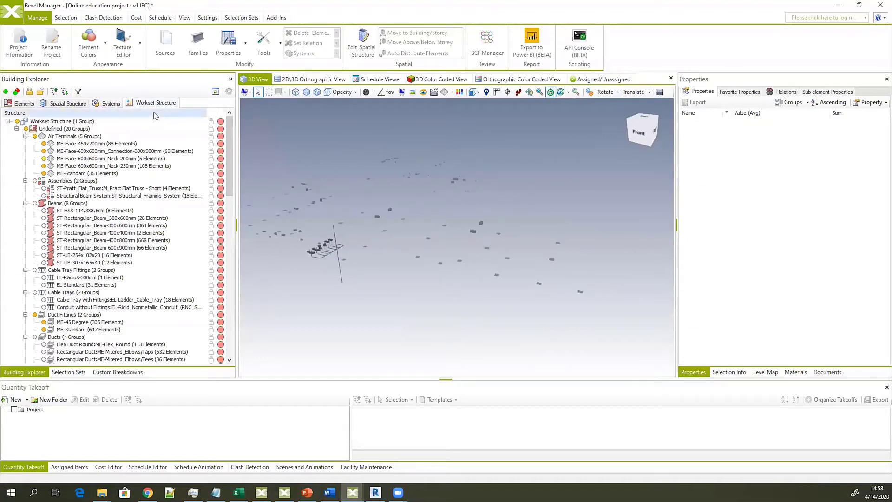
click(25, 136)
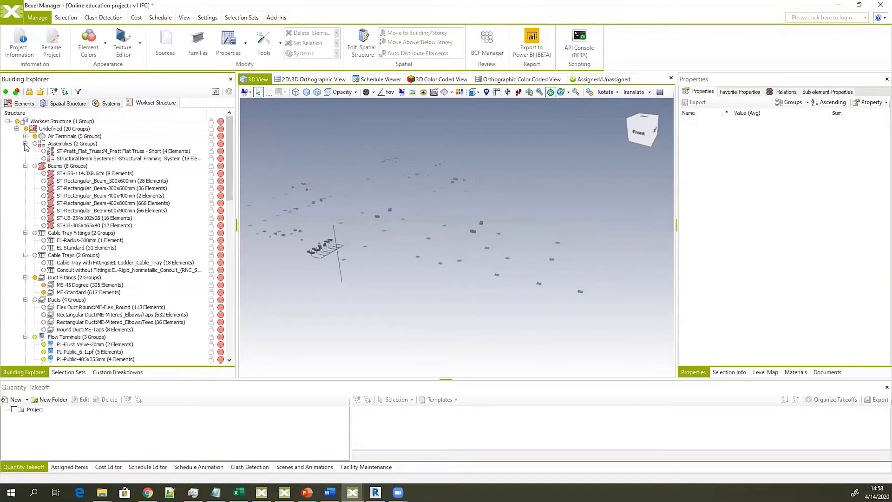
click(25, 144)
click(25, 150)
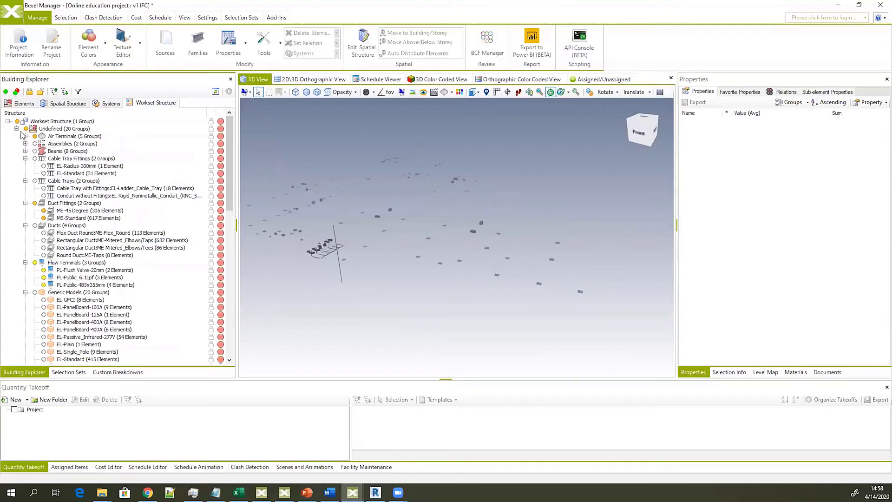
click(16, 128)
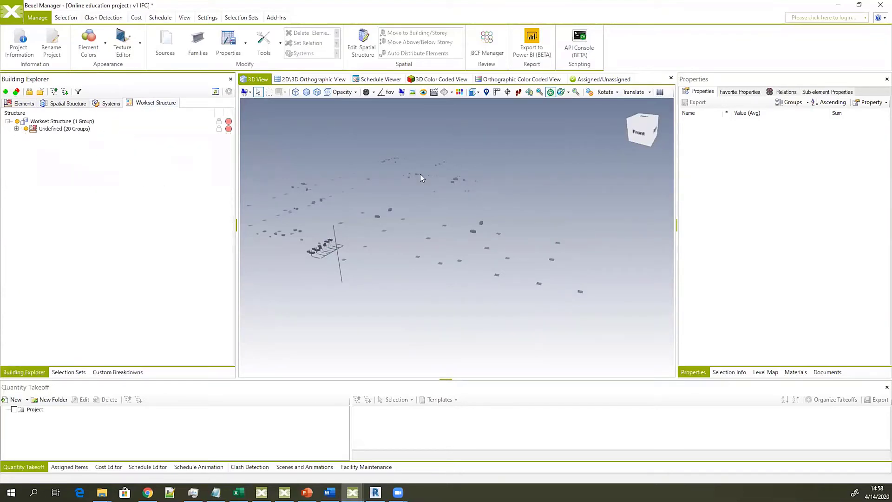
click(17, 128)
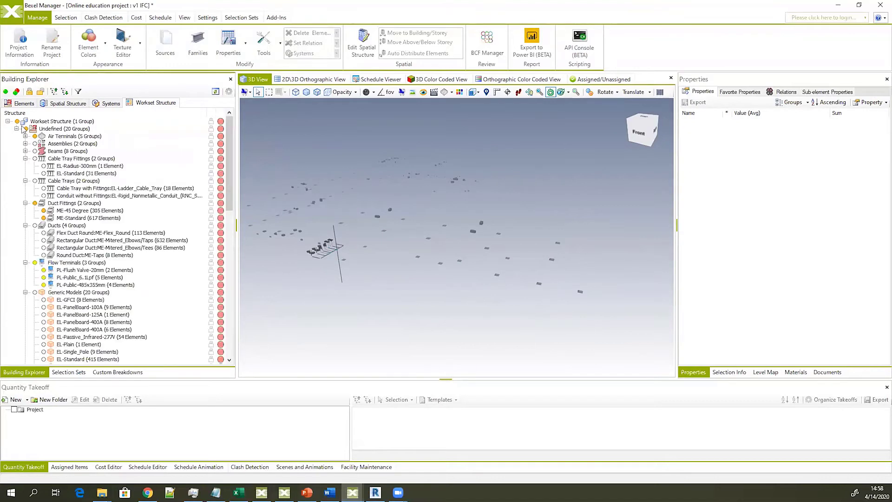
click(26, 292)
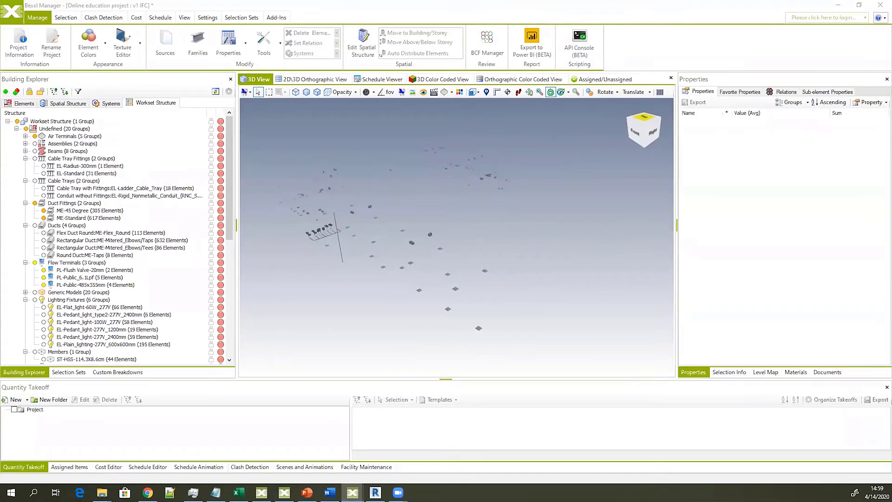
Open version V2 of the Online education project without saving the changes to the current version
click(12, 19)
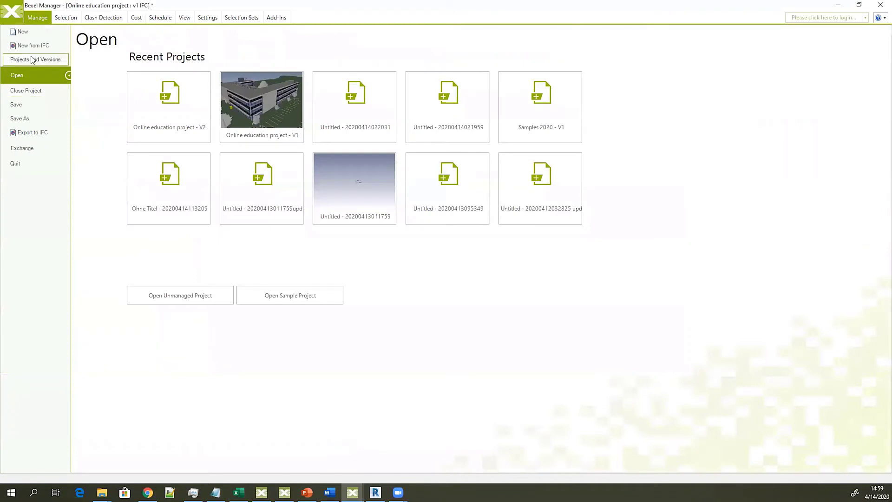
click(32, 60)
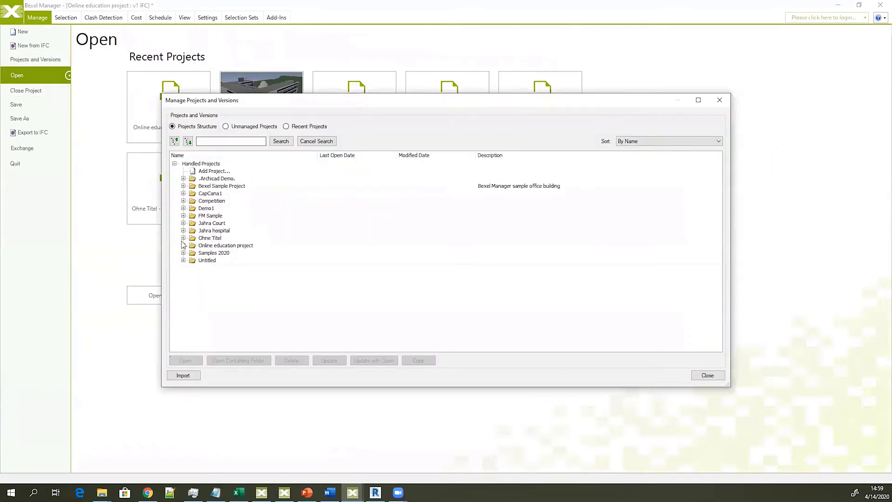
click(183, 246)
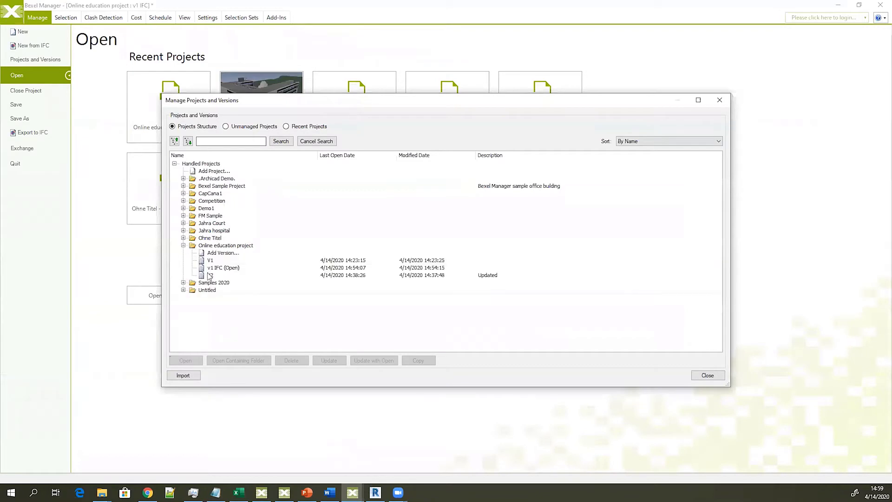
click(210, 275)
click(186, 361)
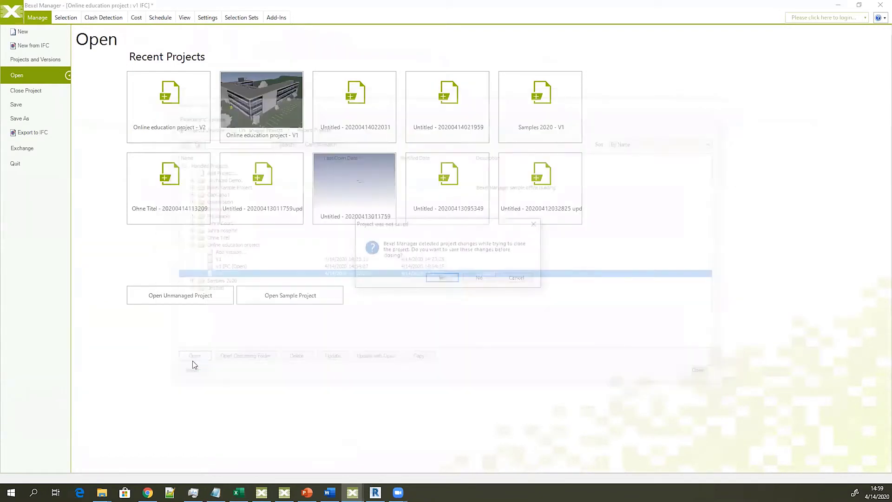
click(480, 279)
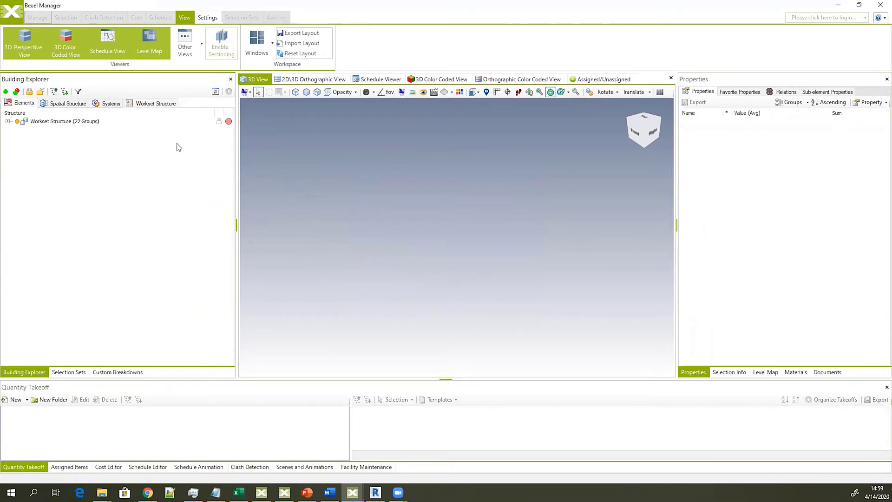
key(Return)
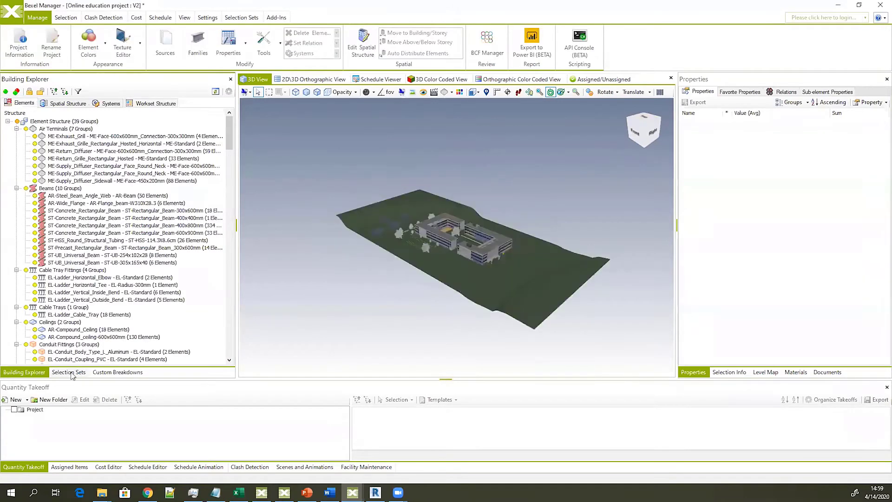
Show the selection sets and expand Update Selection Sets down to the element groups of the 4/14/2020 update
mouse_move(408, 208)
mouse_down()
mouse_move(397, 216)
mouse_move(412, 216)
mouse_up()
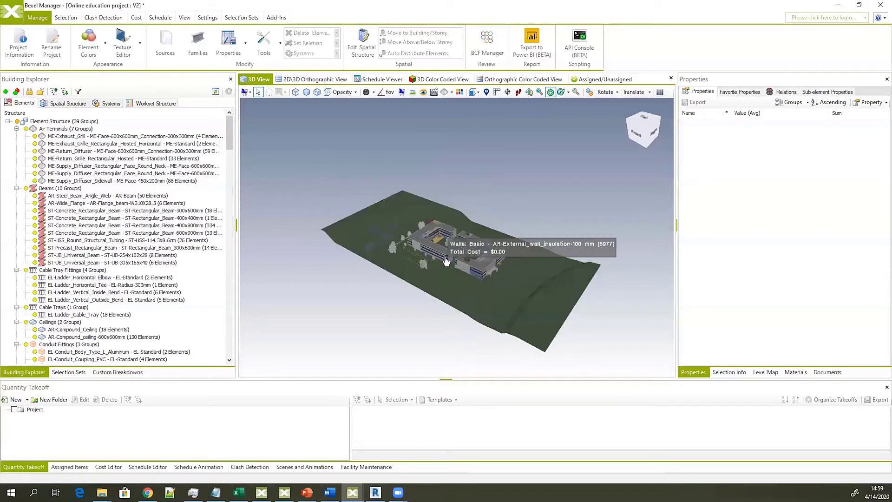
middle_drag(534, 290, 506, 294)
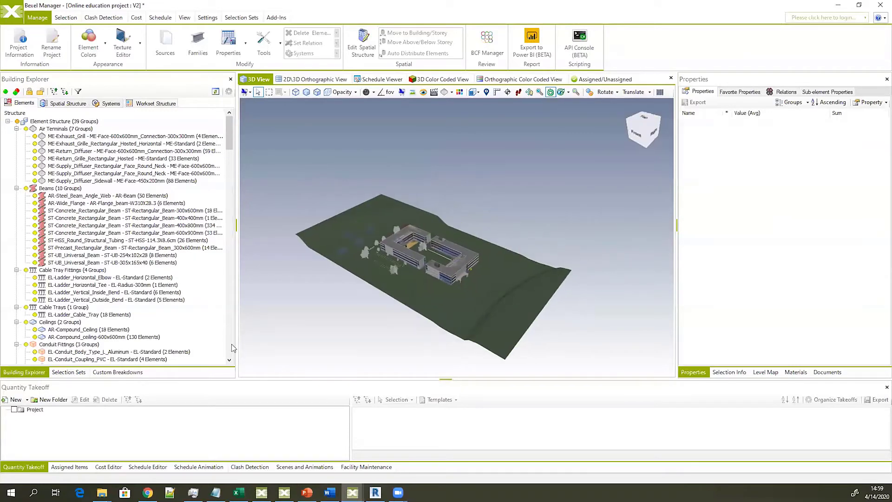
click(69, 372)
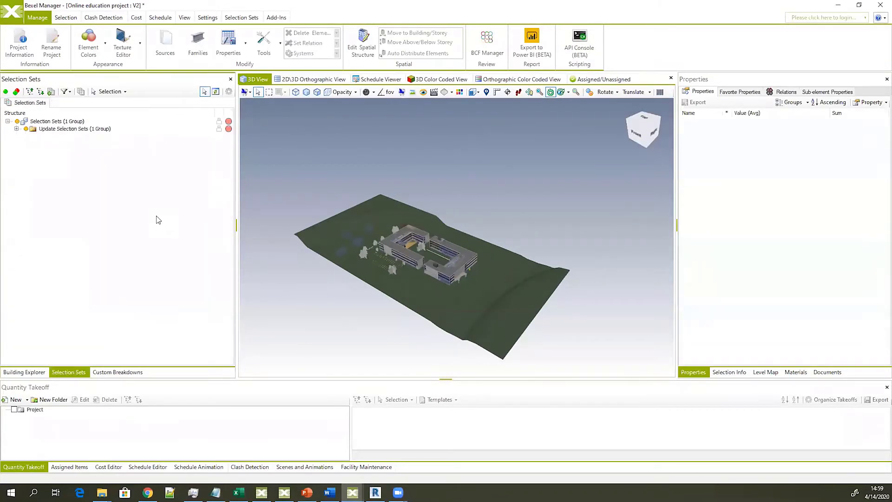
click(16, 129)
click(25, 137)
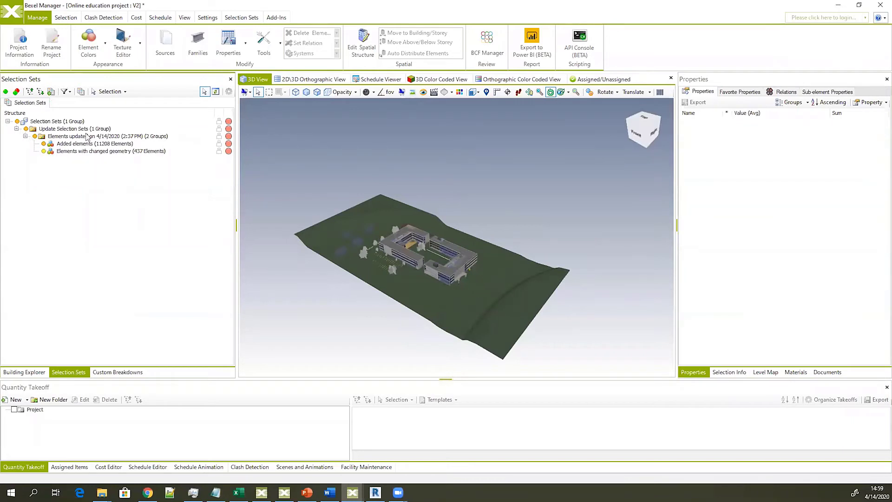
scroll(483, 253, up, 2)
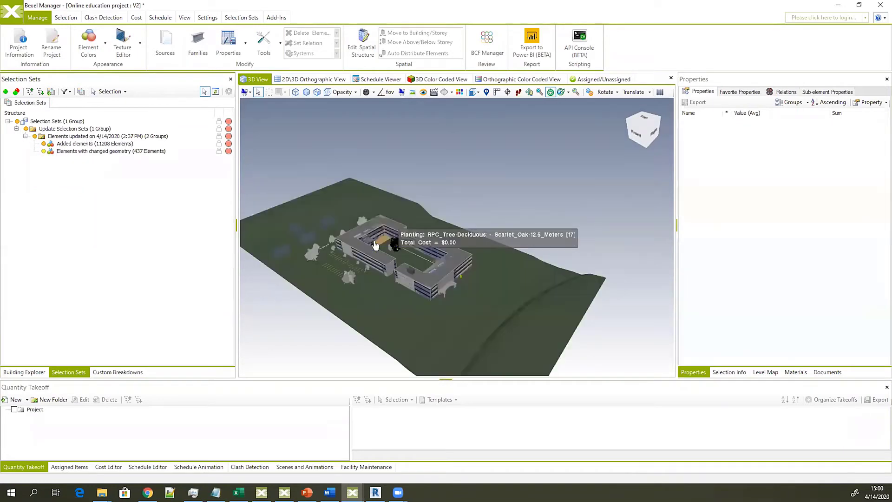
scroll(380, 244, up, 2)
middle_drag(380, 244, 452, 218)
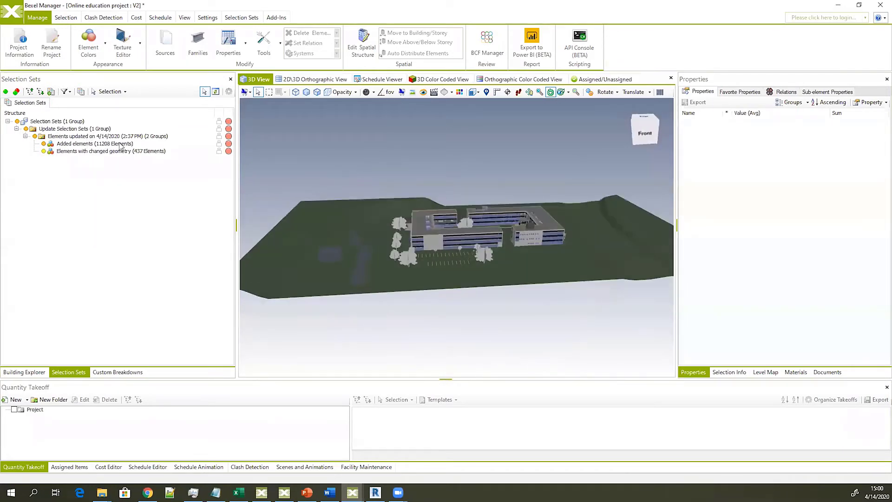
Highlight the Added elements set, then the Elements with changed geometry set, and examine the changed parts in the 3D view
click(82, 144)
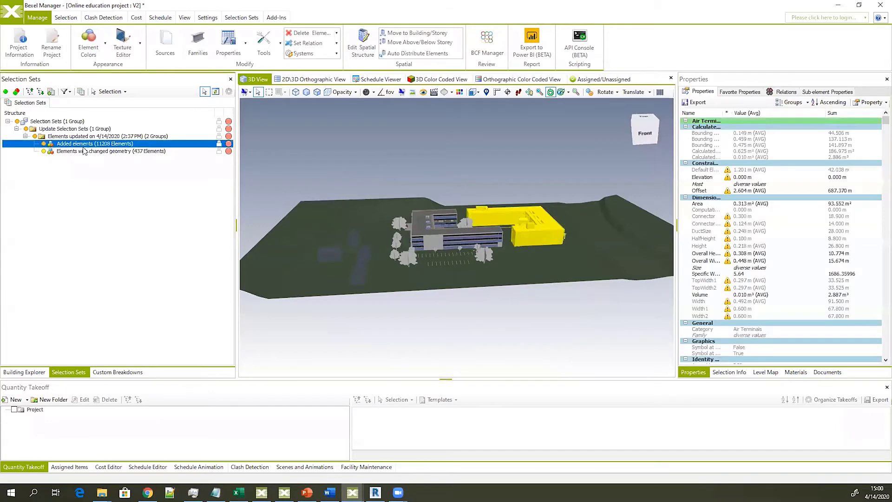
click(84, 152)
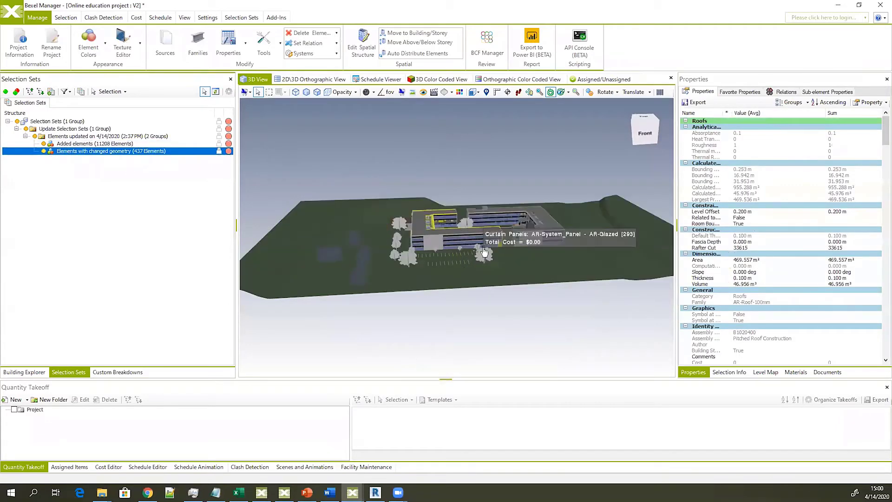
scroll(420, 250, up, 2)
middle_drag(421, 247, 348, 190)
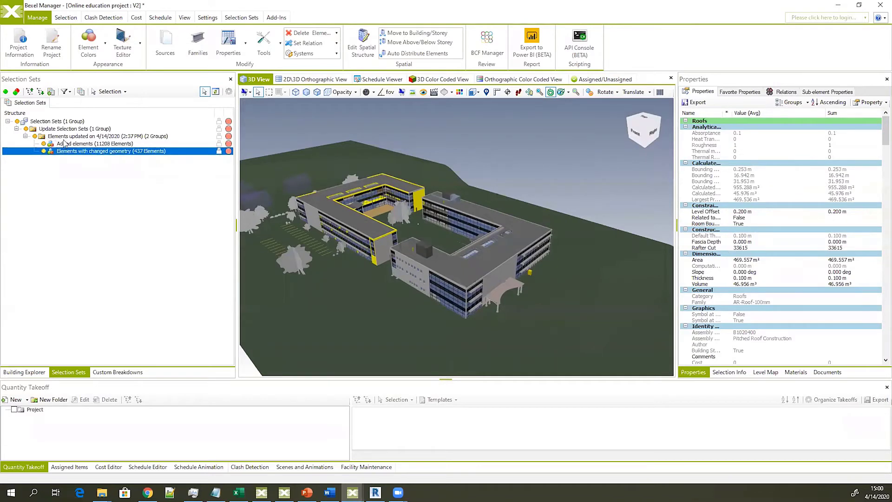
Clear the selection, toggle the Added elements set's visibility, and highlight the added and changed-geometry sets again
click(80, 190)
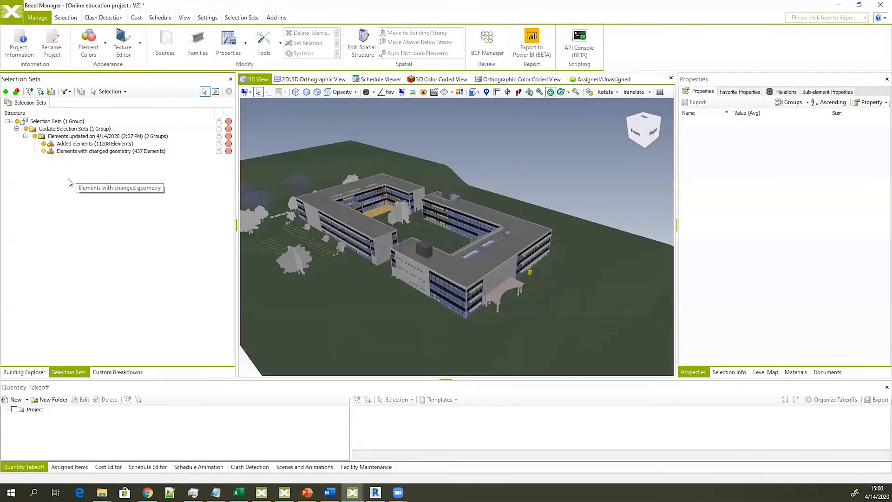
drag(394, 269, 453, 253)
click(44, 143)
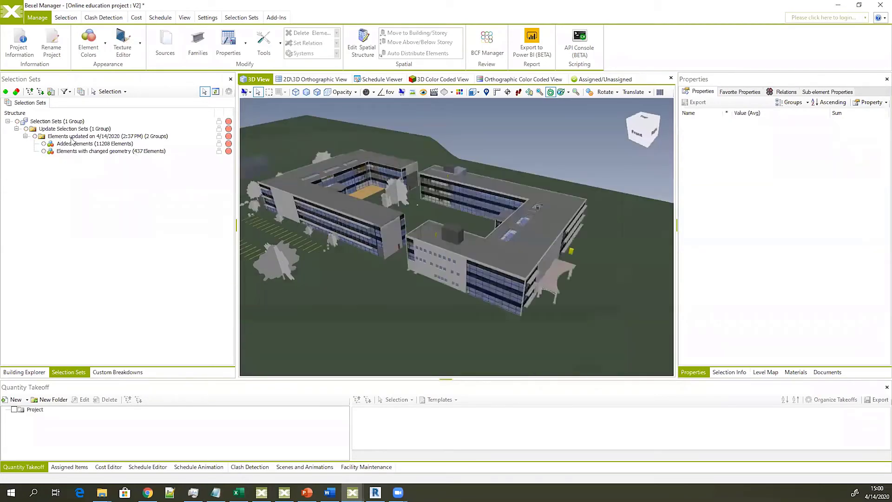
click(73, 143)
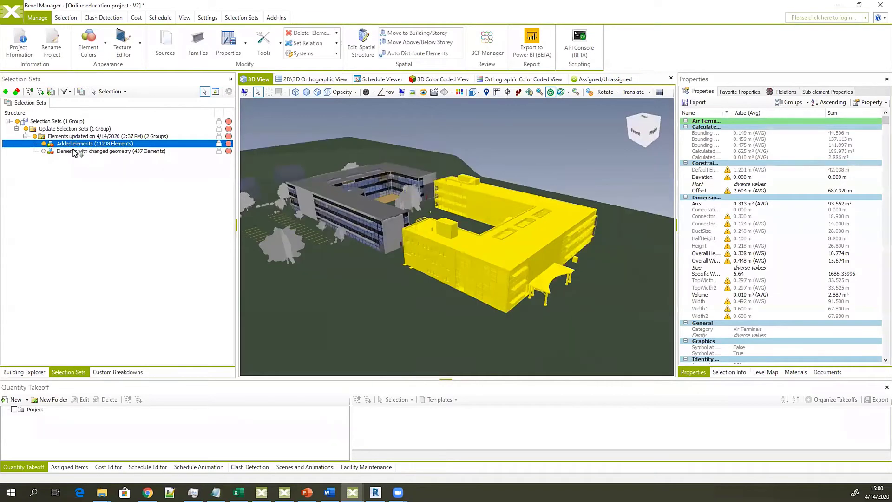
click(72, 152)
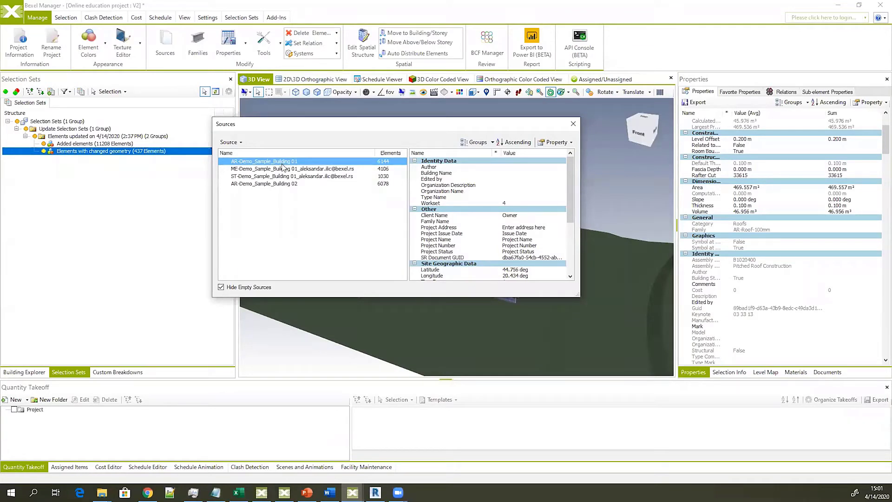
Select all elements from the AR-Demo_Sample_Building 02 source and inspect them in the 3D view
click(290, 184)
click(284, 164)
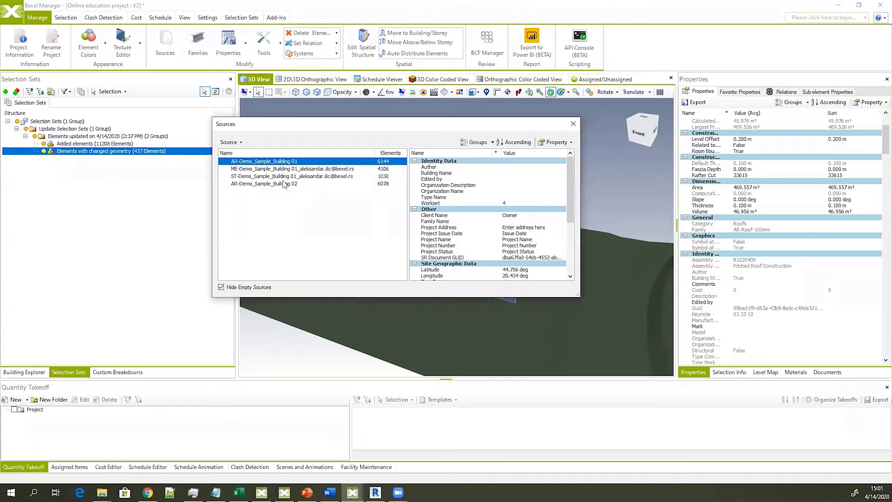
click(282, 184)
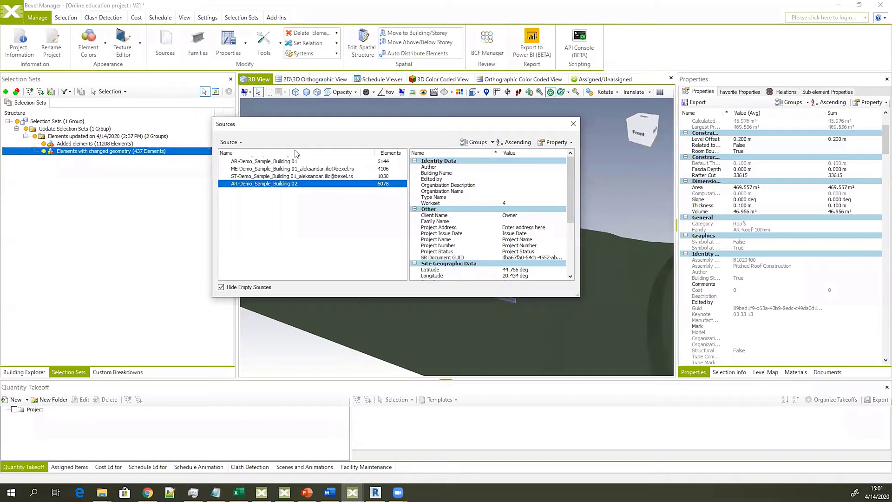
click(235, 142)
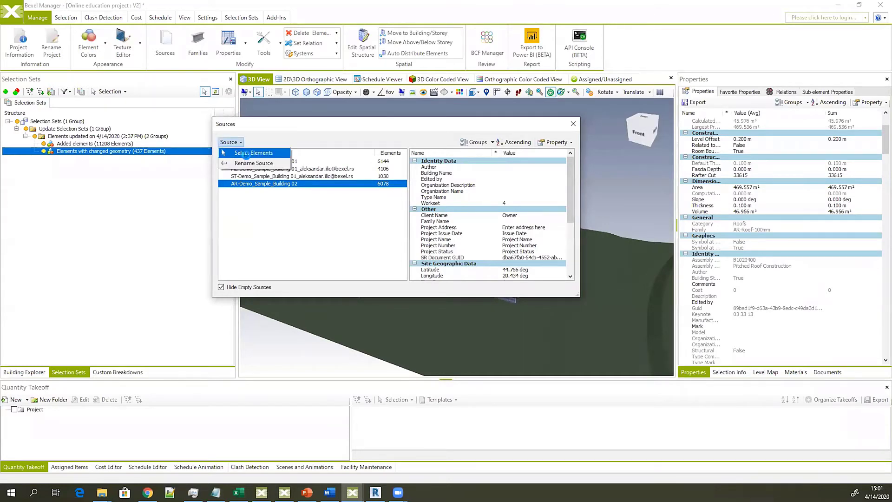
click(246, 154)
click(573, 123)
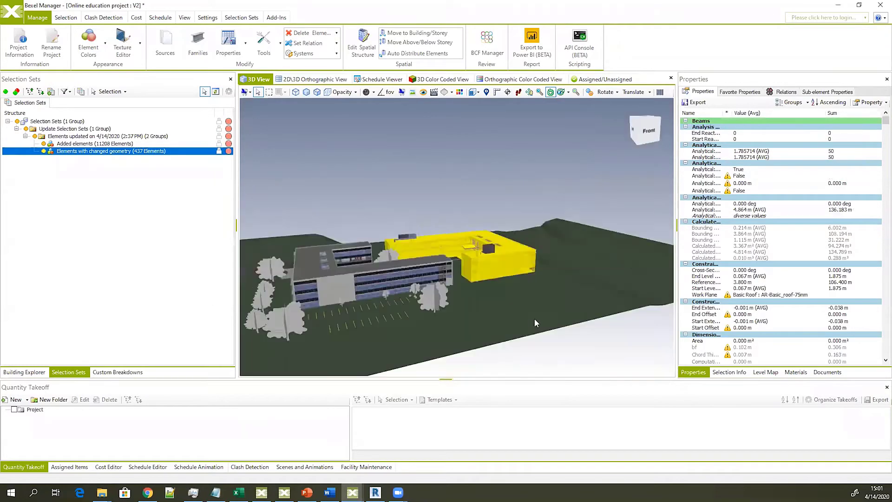
middle_drag(534, 319, 497, 335)
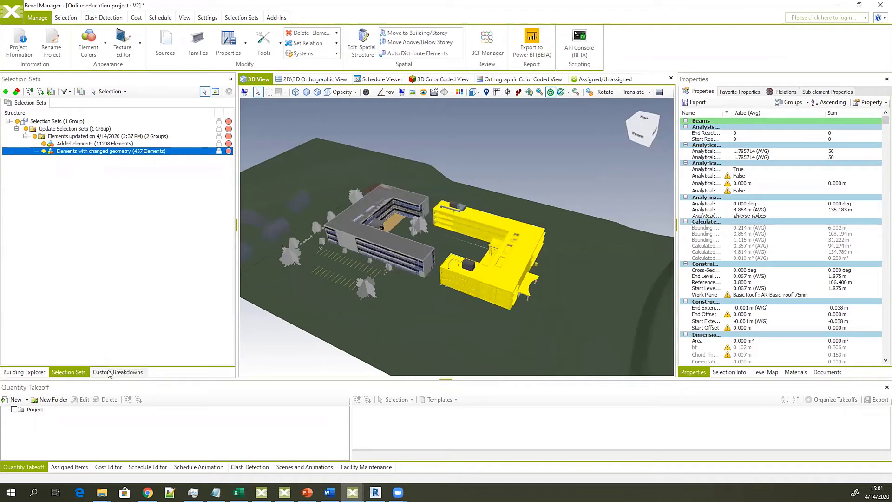
middle_drag(465, 188, 429, 223)
Examine the office building and the surrounding masses of the Samples 2020 project from several sides in the 3D view
scroll(414, 256, up, 3)
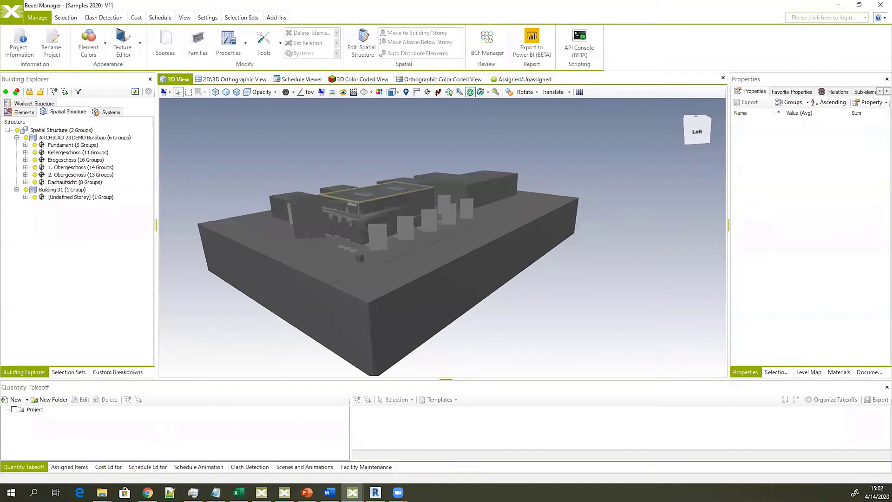
middle_drag(390, 281, 427, 292)
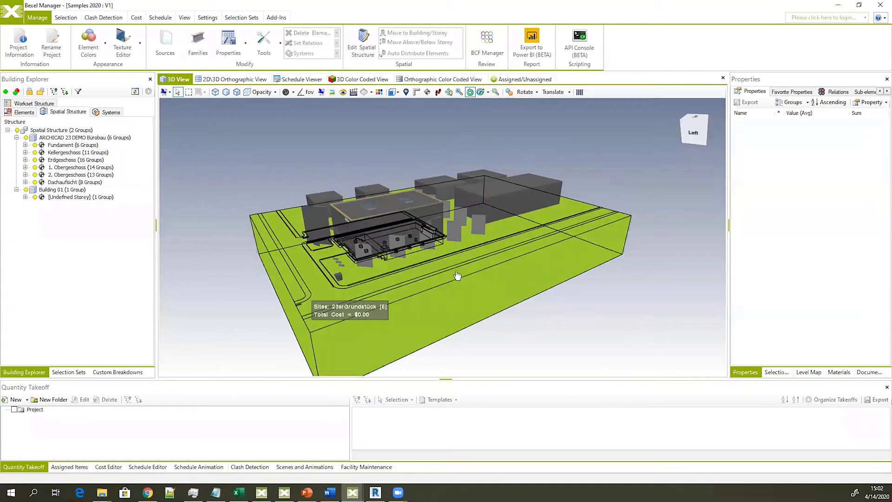
middle_drag(458, 277, 380, 274)
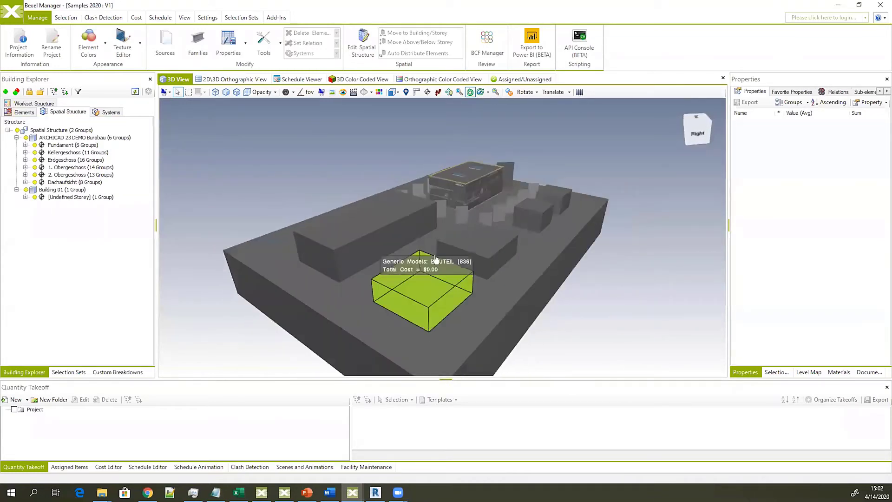
scroll(446, 288, up, 5)
middle_drag(484, 304, 557, 304)
scroll(555, 303, down, 3)
middle_drag(476, 297, 425, 253)
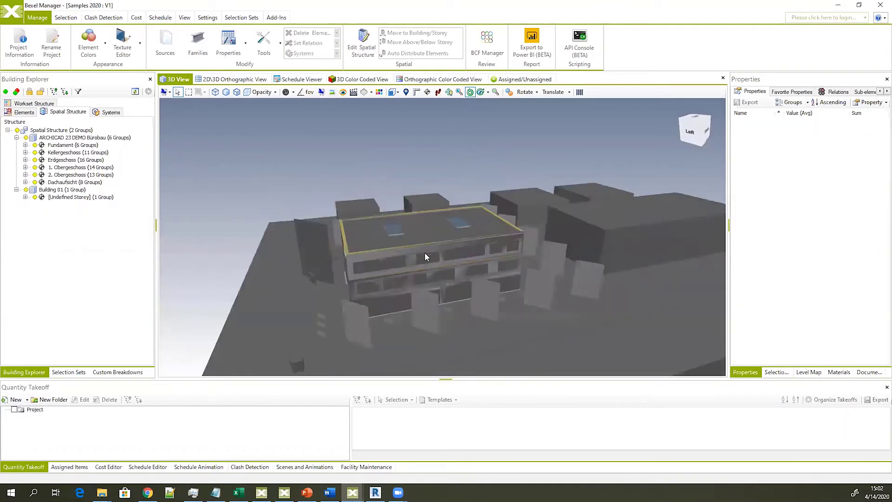
middle_drag(425, 254, 430, 269)
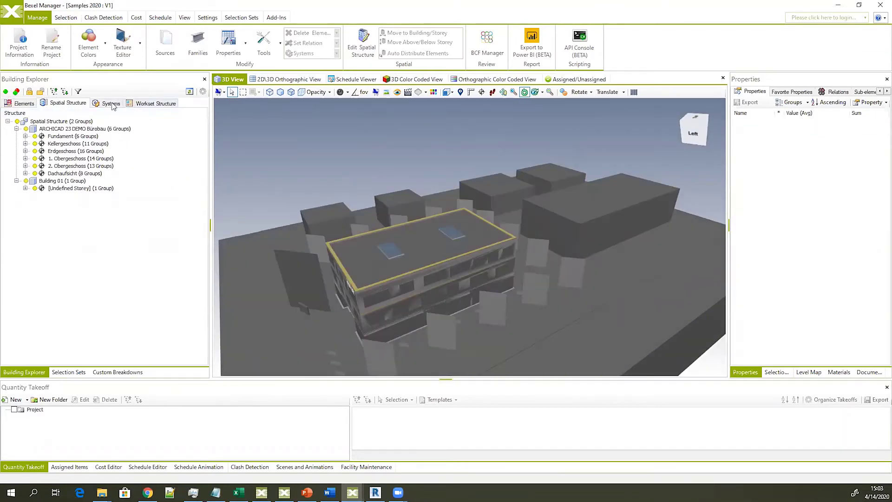
Check the systems and workset structures of the Samples 2020 project, then return to its spatial structure
click(114, 105)
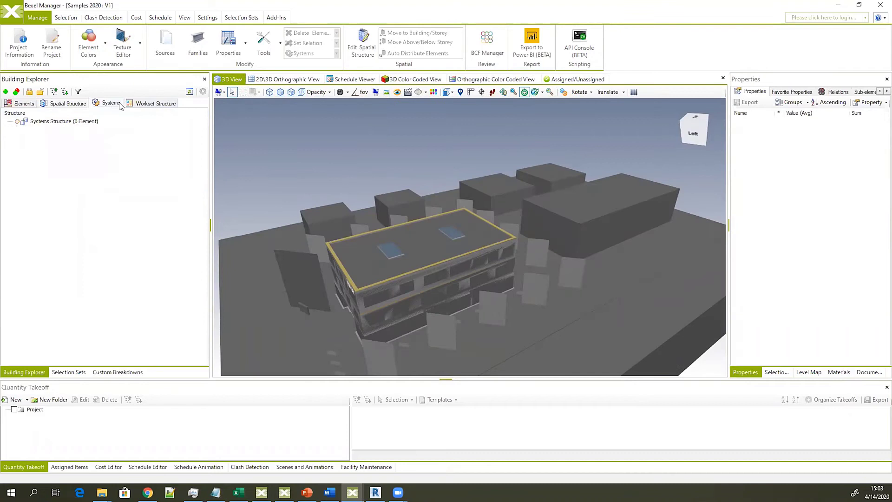
click(162, 105)
click(73, 104)
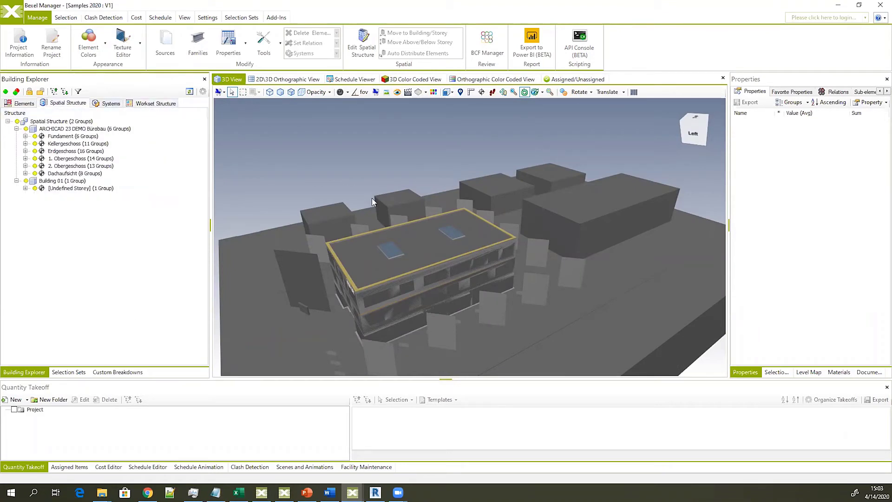
Open the selection sets and expand Source Selection Sets down to the Layers and ARCHICAD Klassifizierung sets to review them
click(68, 371)
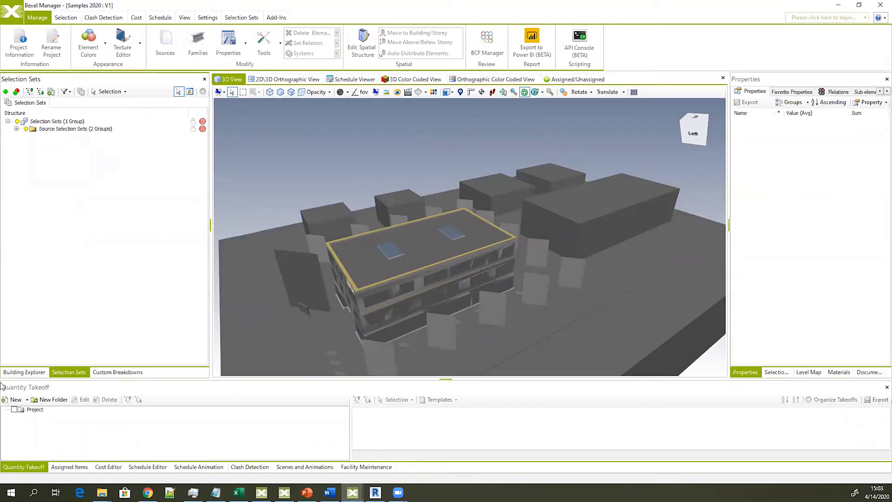
click(17, 129)
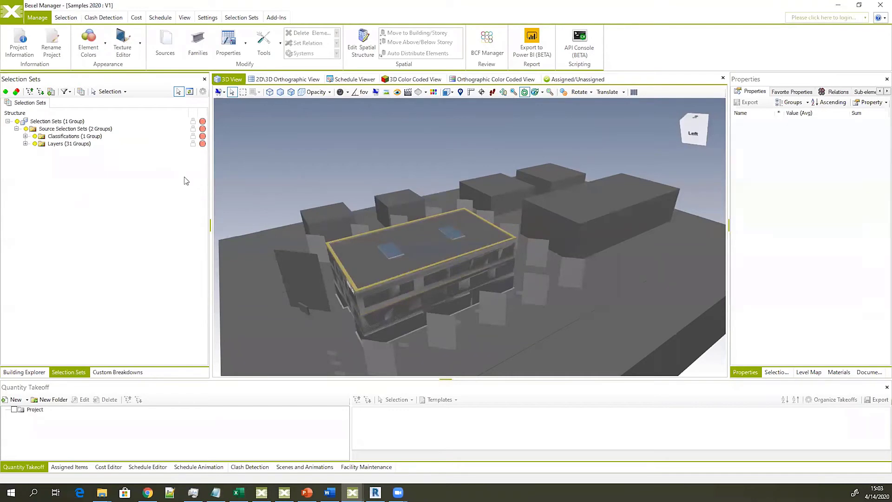
click(26, 144)
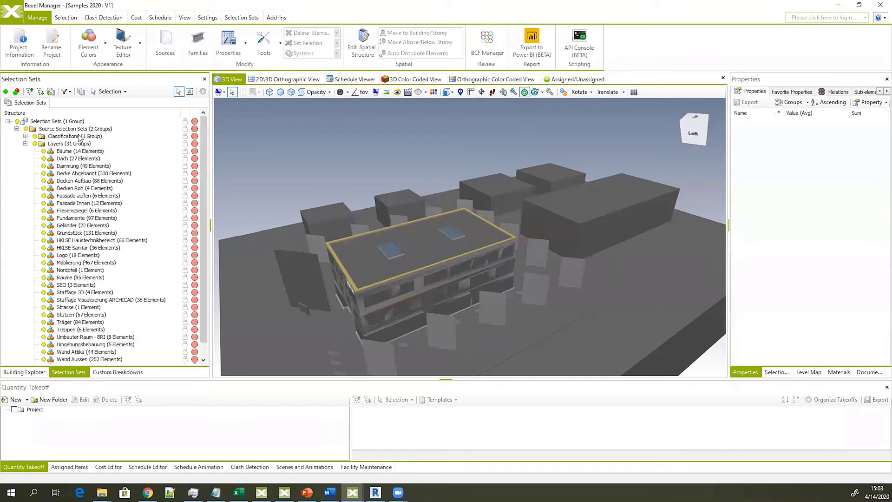
click(25, 136)
click(35, 143)
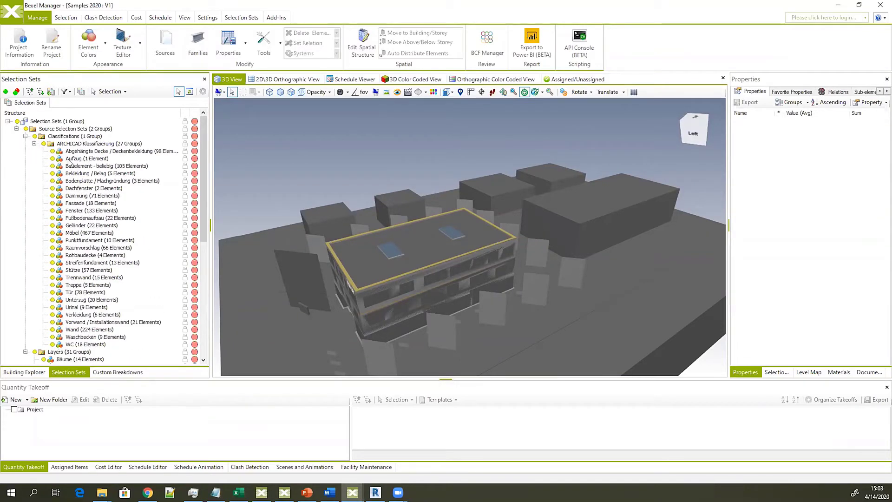
scroll(113, 287, down, 6)
scroll(112, 286, down, 4)
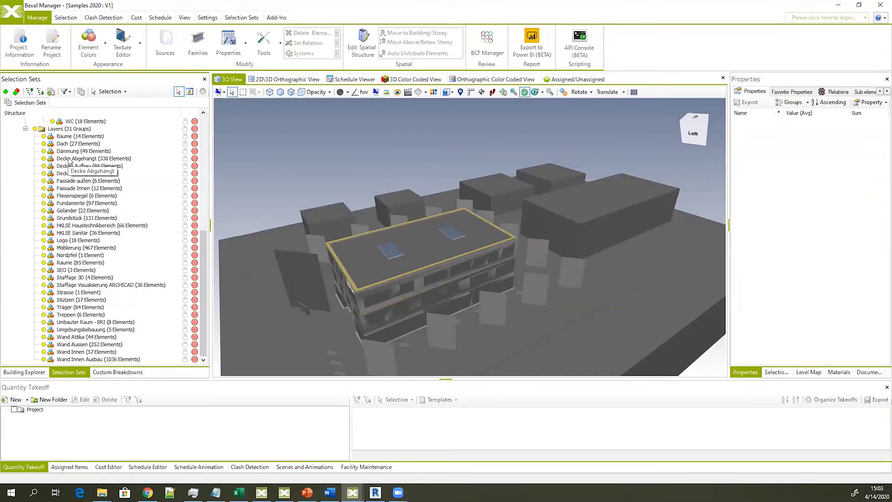
Highlight the Decke Abgehängt, Grundstück, Räume, Strasse, Logo and Fassade außen layer sets one after another
click(143, 181)
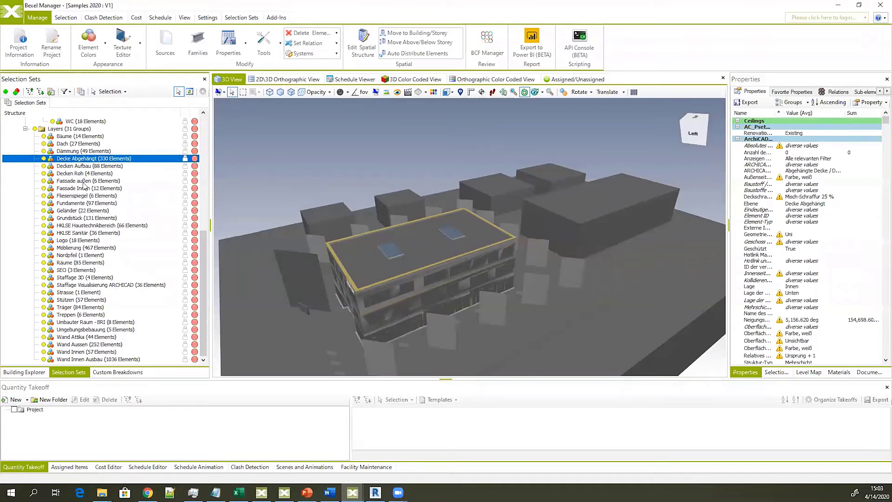
click(70, 218)
click(71, 263)
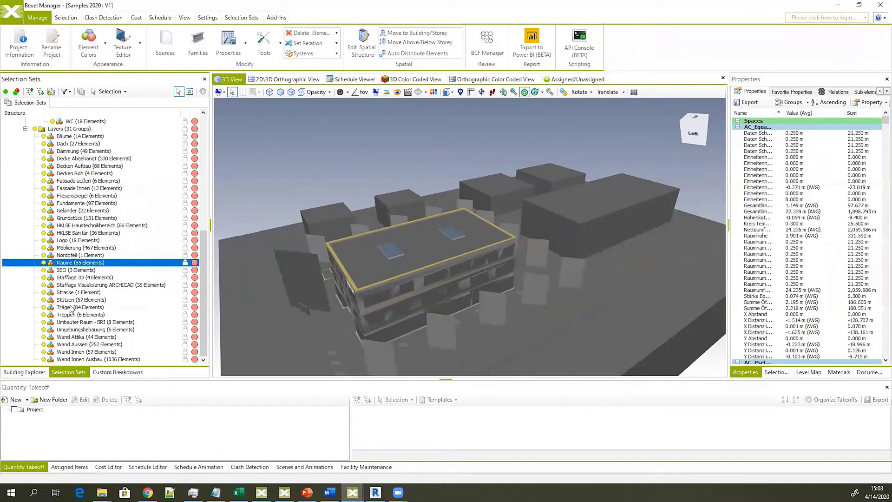
click(70, 292)
click(70, 240)
click(69, 180)
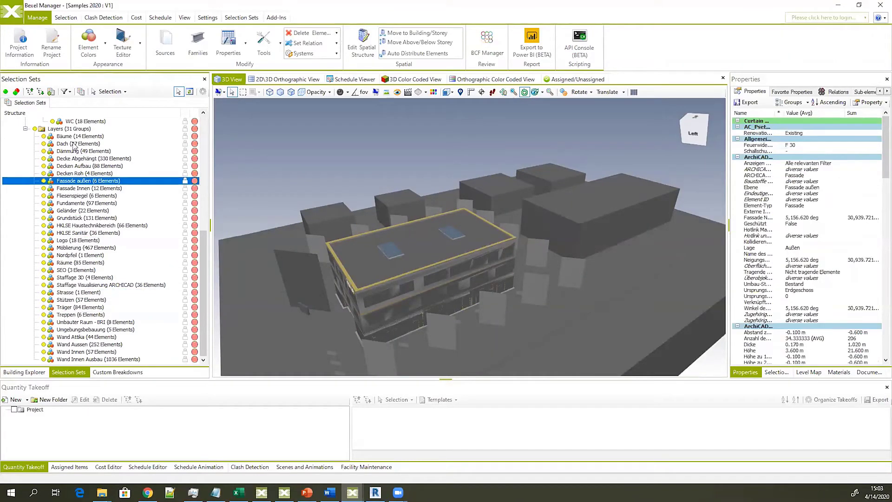
Select the Bäume, Fundamente, Logo, Strasse, Treppen and Wand Attika layer sets together and isolate the selected elements with dimming
click(70, 136)
ctrl+click(74, 203)
ctrl+click(75, 240)
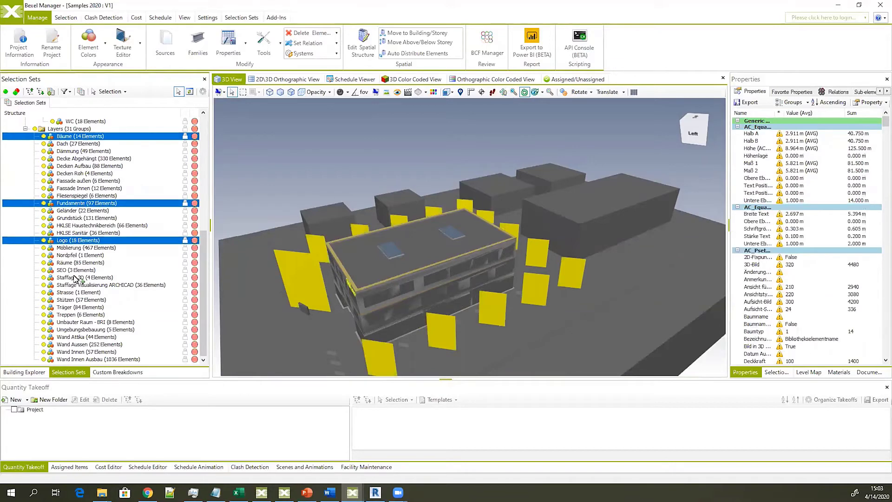
ctrl+click(77, 292)
ctrl+click(78, 315)
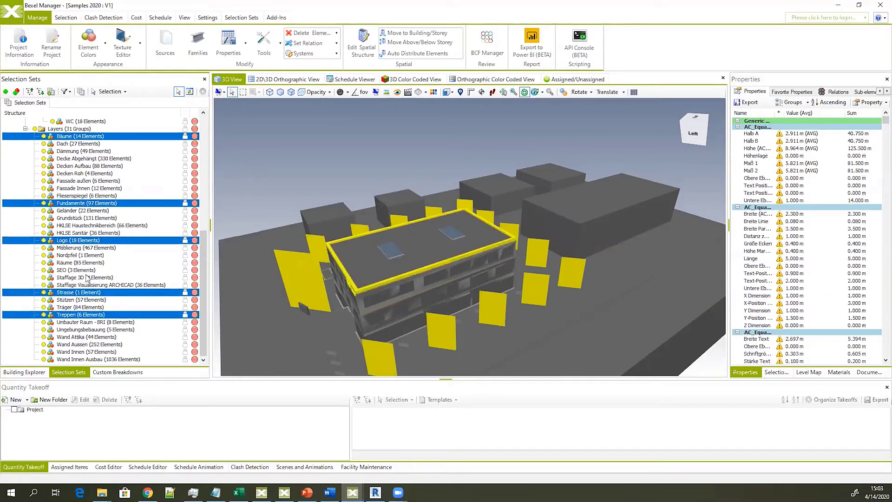
ctrl+click(84, 337)
right_click(377, 174)
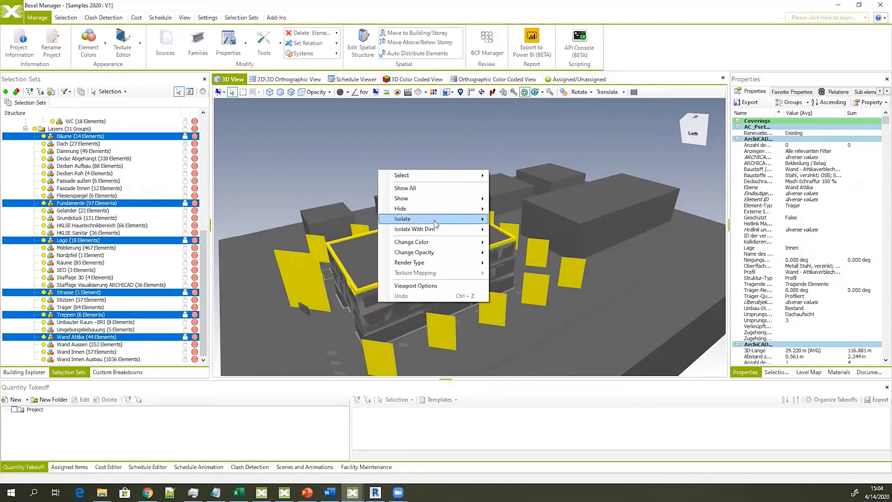
mouse_move(458, 228)
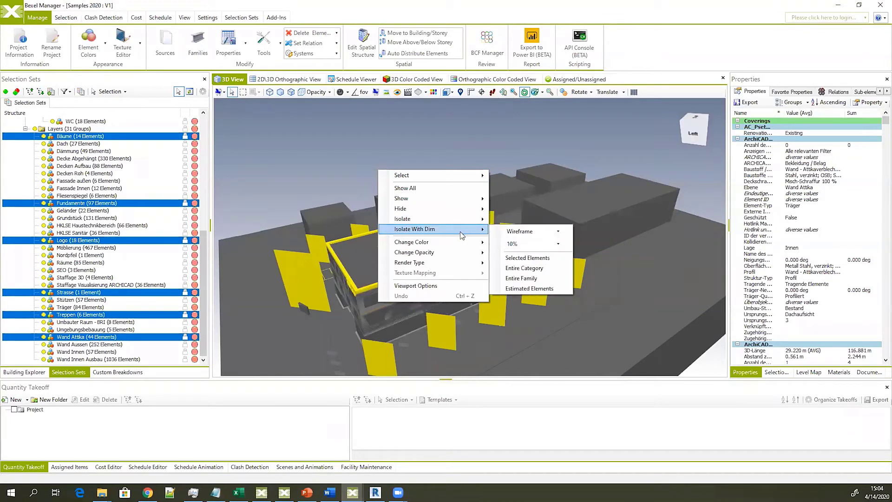
click(529, 258)
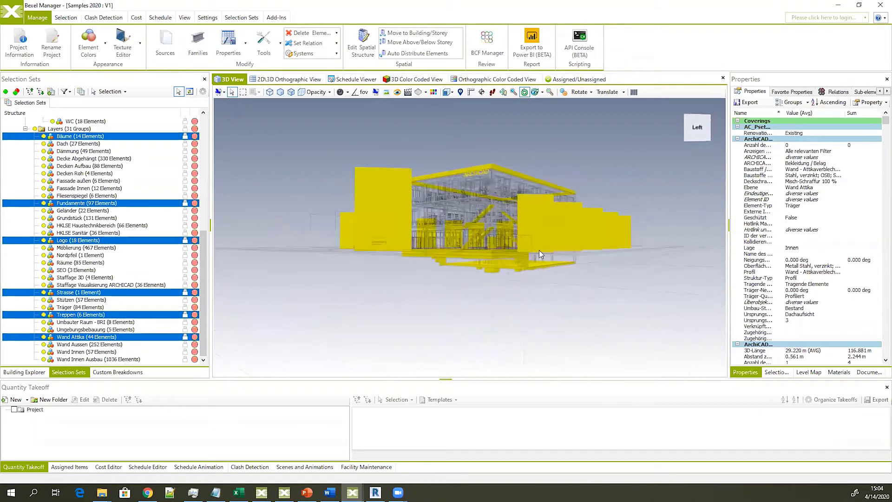
Undo the dimmed isolation and view the whole model from another side
right_click(430, 168)
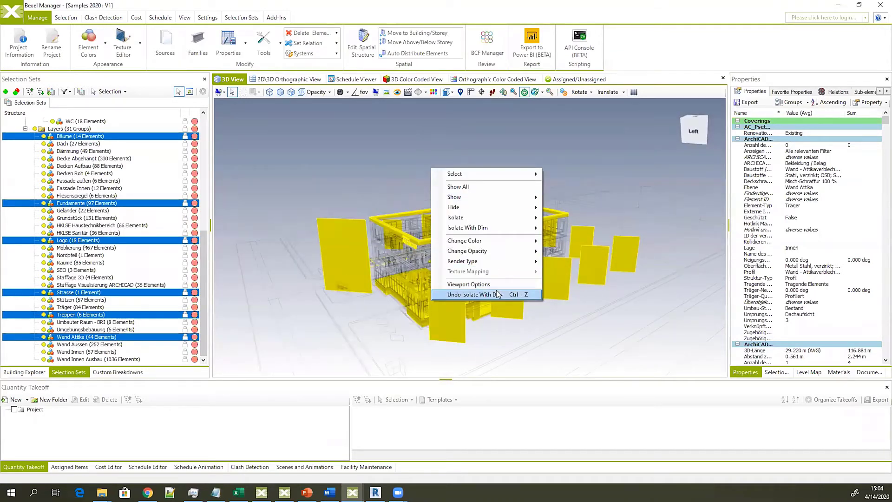
click(496, 294)
drag(458, 266, 511, 260)
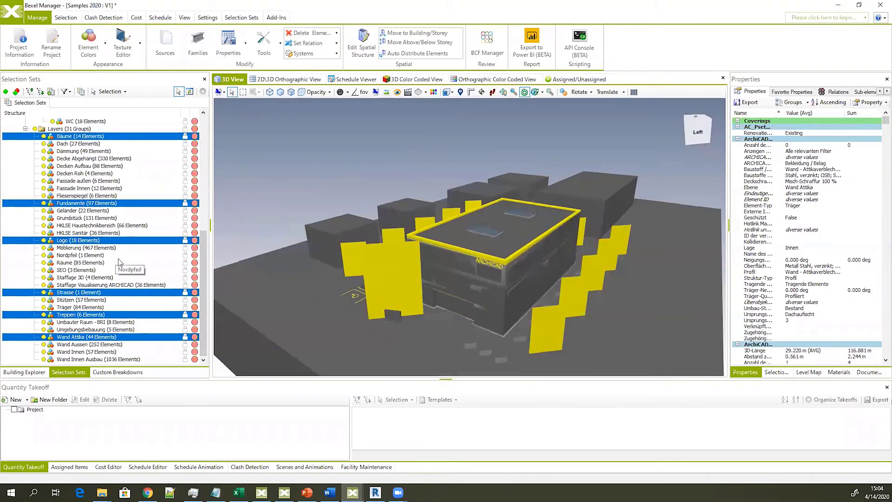
Hide all selection sets and show only the Dachfenster classification set in the 3D view
scroll(130, 259, up, 6)
scroll(130, 260, up, 4)
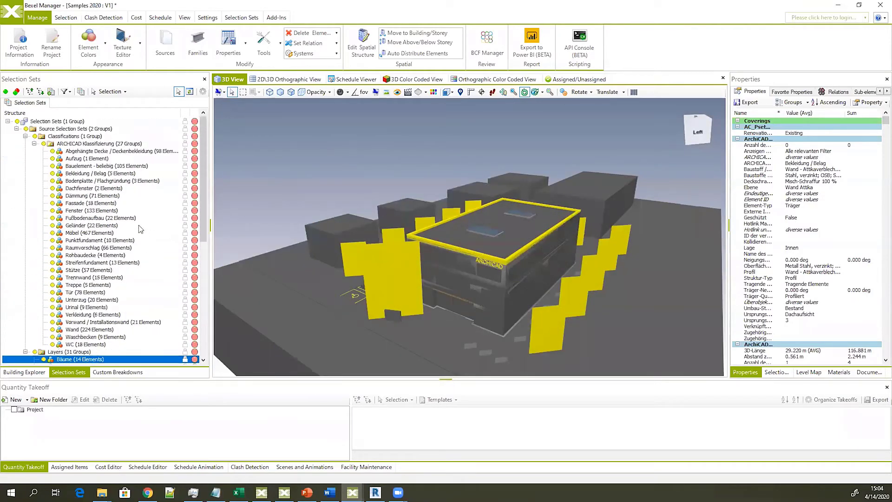
click(17, 121)
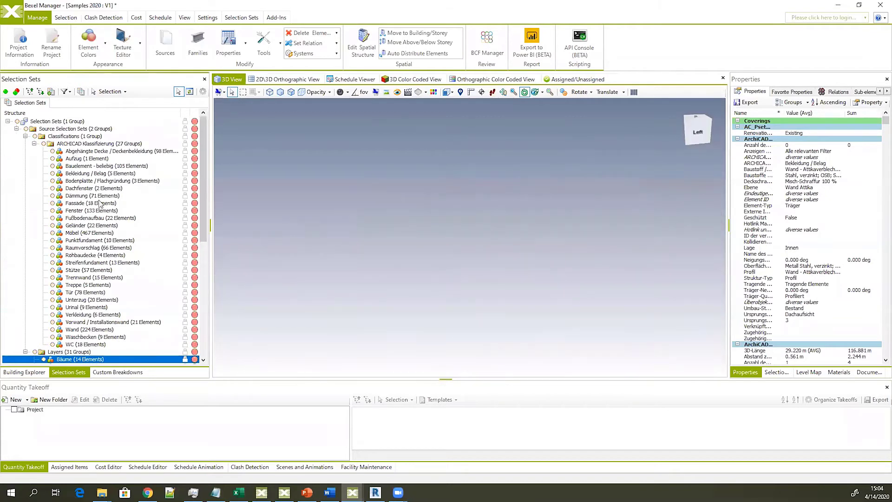
click(52, 180)
click(52, 181)
click(52, 188)
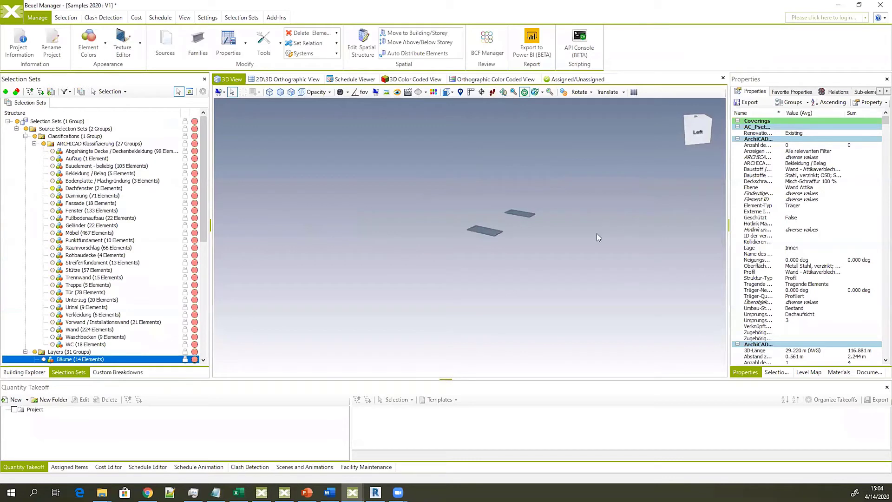
middle_drag(597, 233, 547, 244)
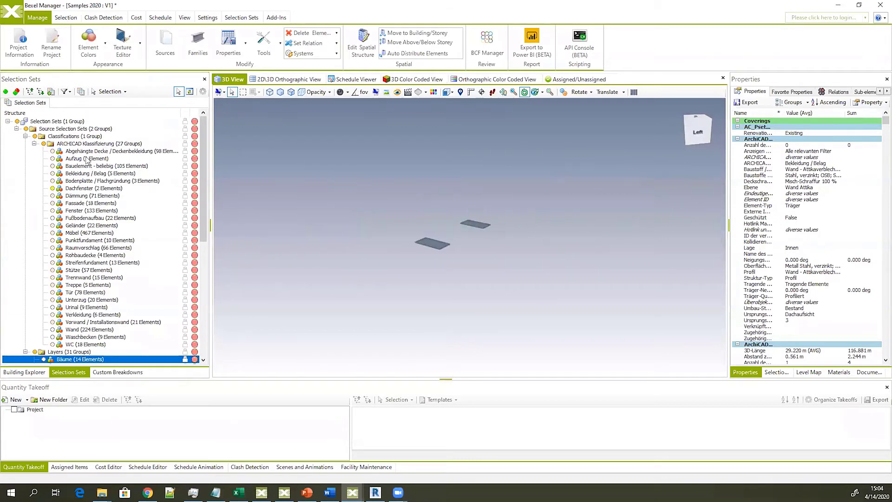
Select the Dachfenster set, view its roof windows up close, and widen the properties area
click(62, 190)
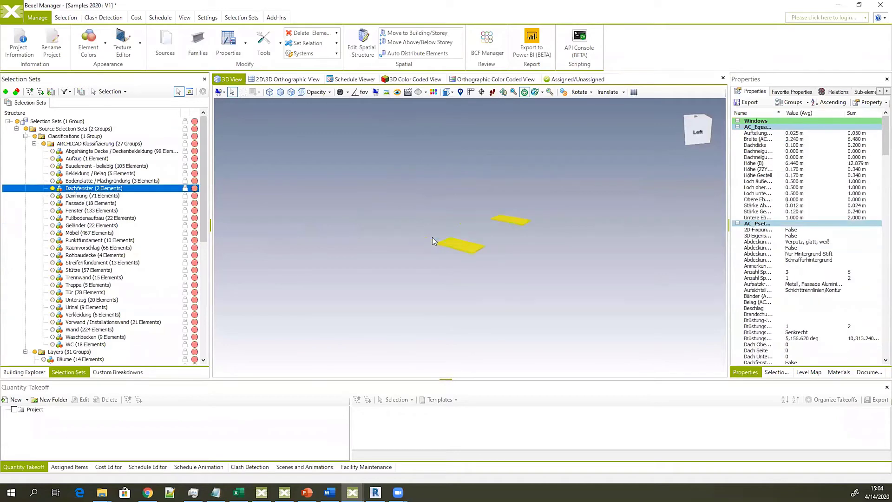
middle_drag(432, 237, 381, 198)
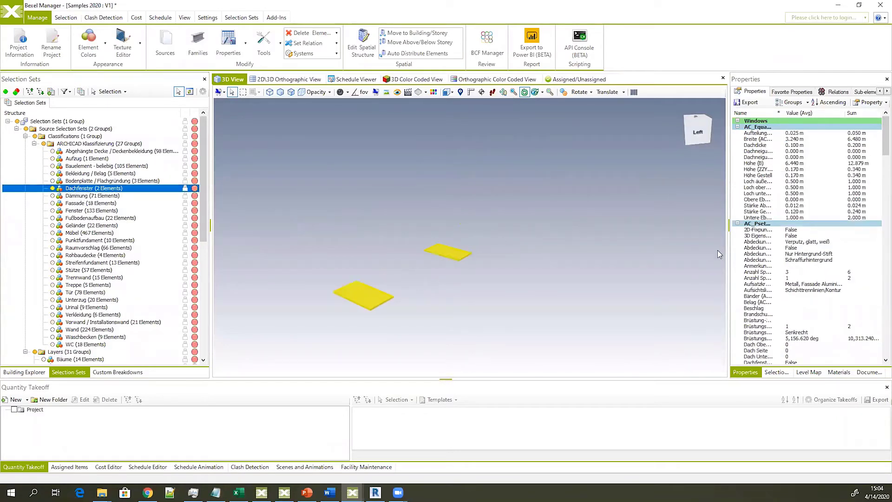
drag(727, 251, 656, 251)
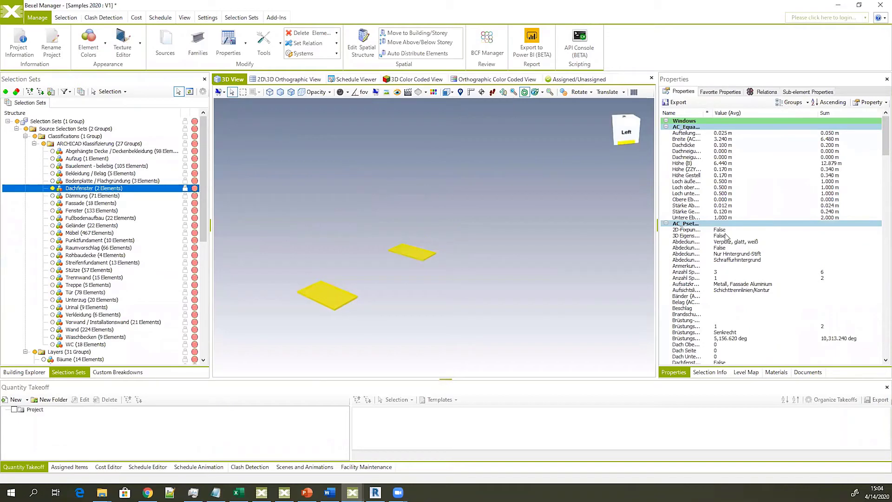
Review the roof windows' ArchiCAD properties and widen the property name column enough to read the full names
scroll(727, 237, down, 10)
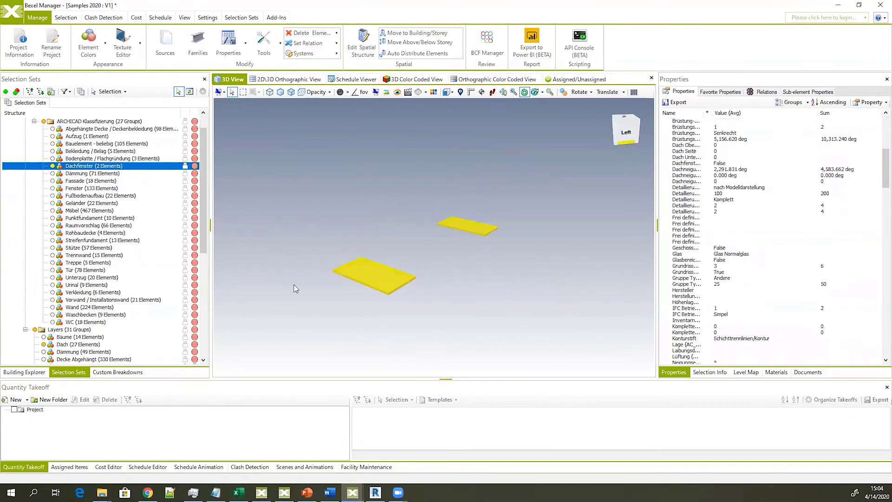
scroll(732, 251, down, 15)
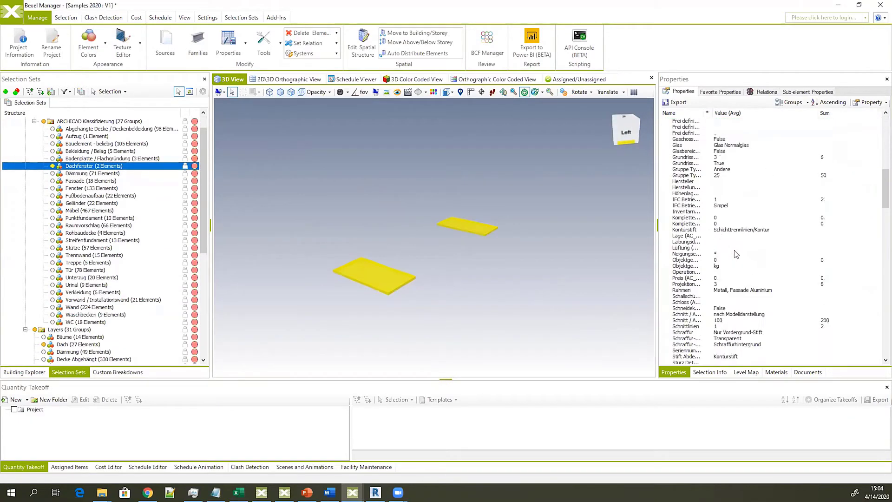
scroll(736, 237, down, 3)
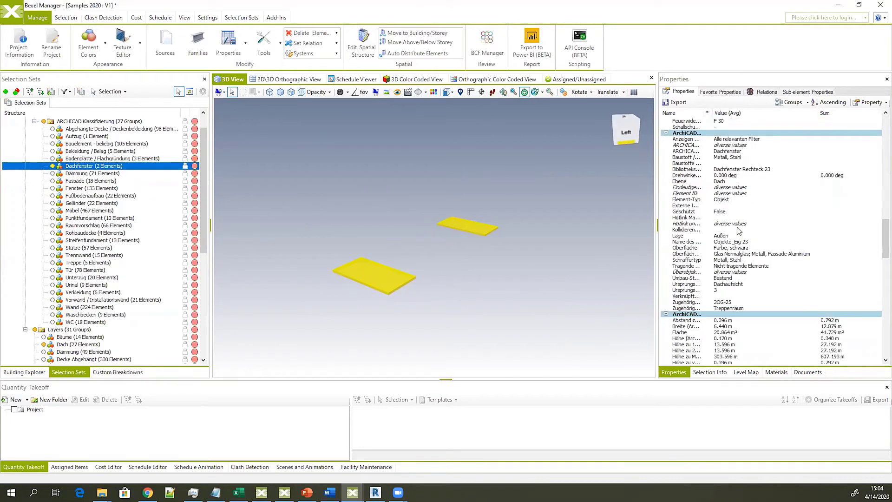
drag(706, 112, 769, 110)
scroll(718, 293, down, 3)
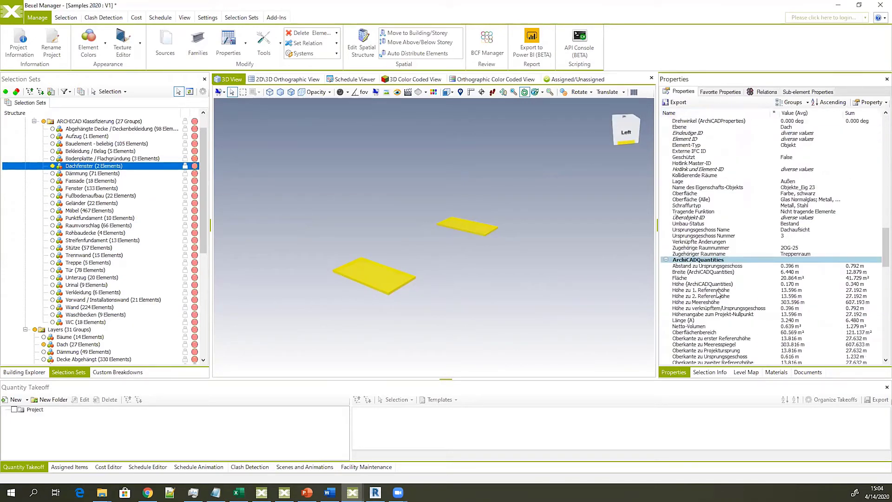
Examine the roof windows' quantities, IFC header data and IFC parameters, including ClassificationName and ClassificationIdentifier
scroll(745, 270, down, 10)
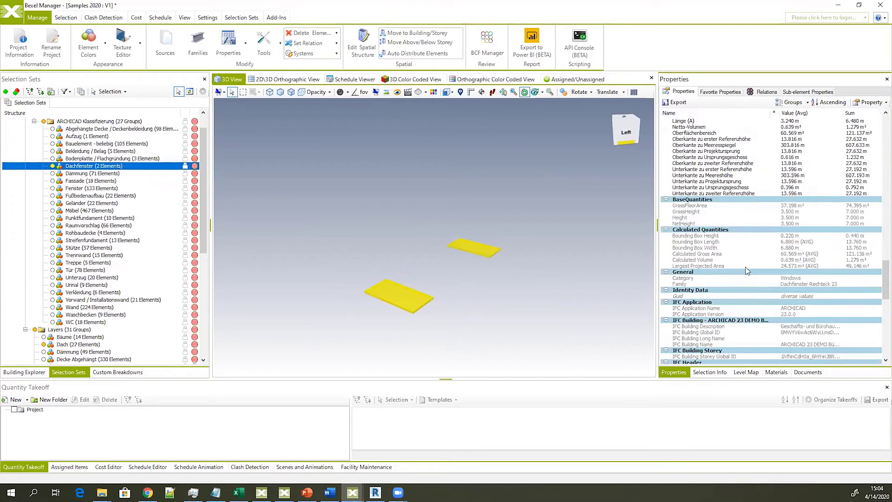
scroll(717, 284, down, 2)
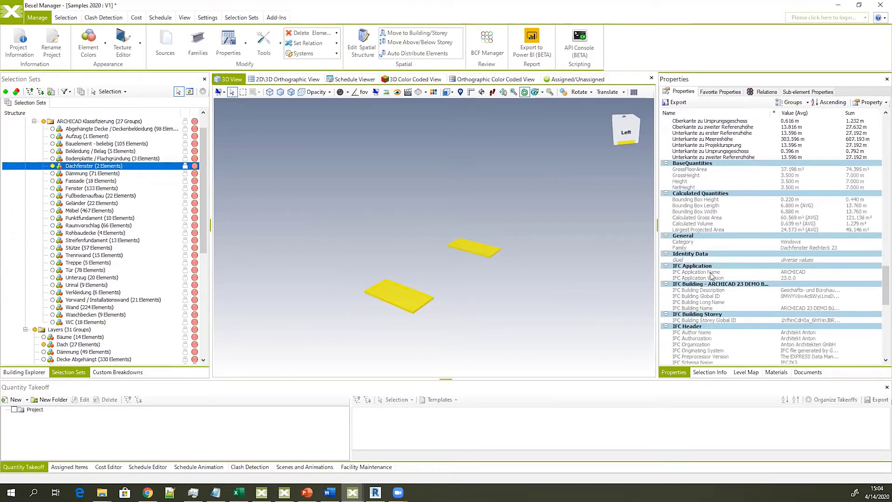
scroll(741, 302, down, 3)
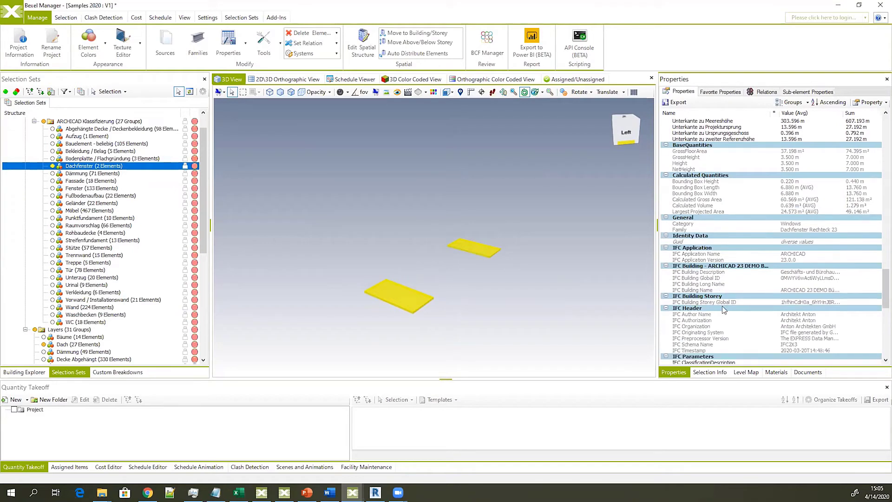
scroll(733, 306, down, 2)
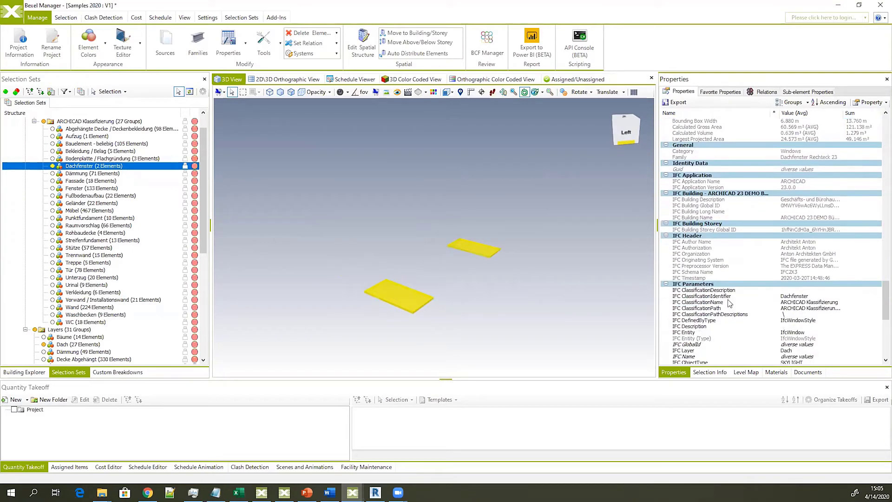
click(705, 303)
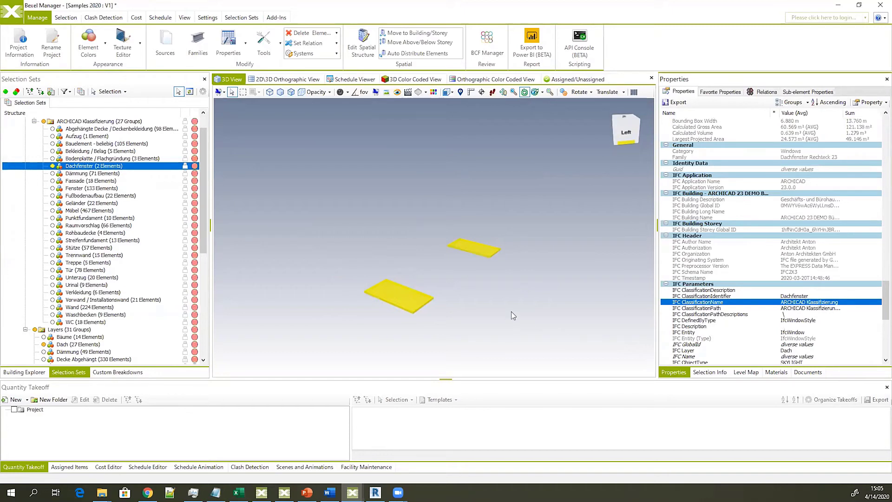
click(722, 296)
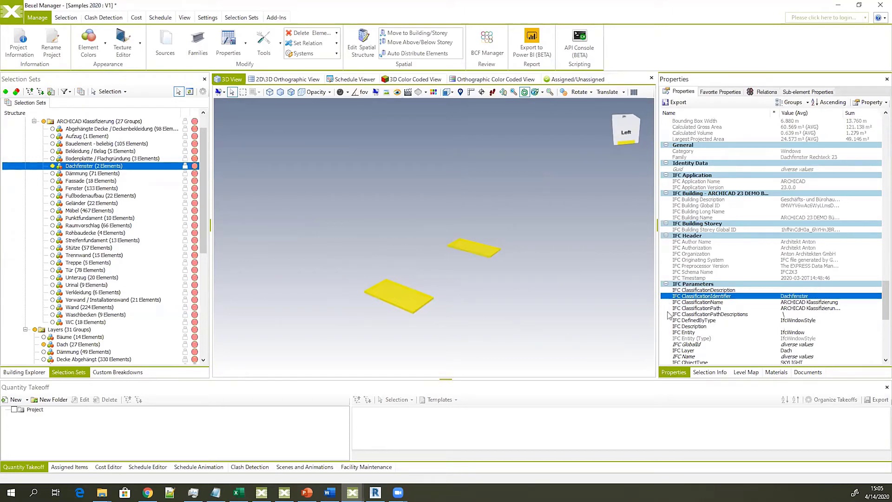
scroll(669, 315, down, 4)
scroll(841, 199, down, 1)
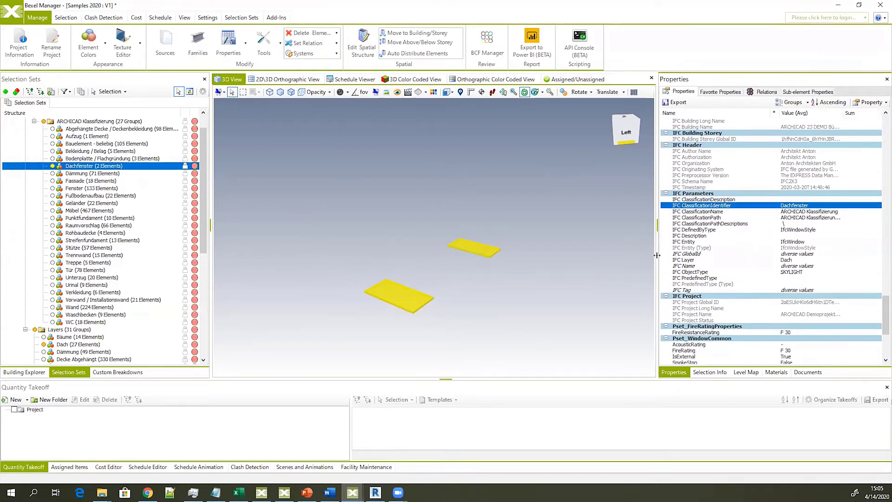
Examine the roof windows' full classification path, IFC Project Name, source information and spatial information, resizing the properties area as needed
drag(657, 255, 537, 256)
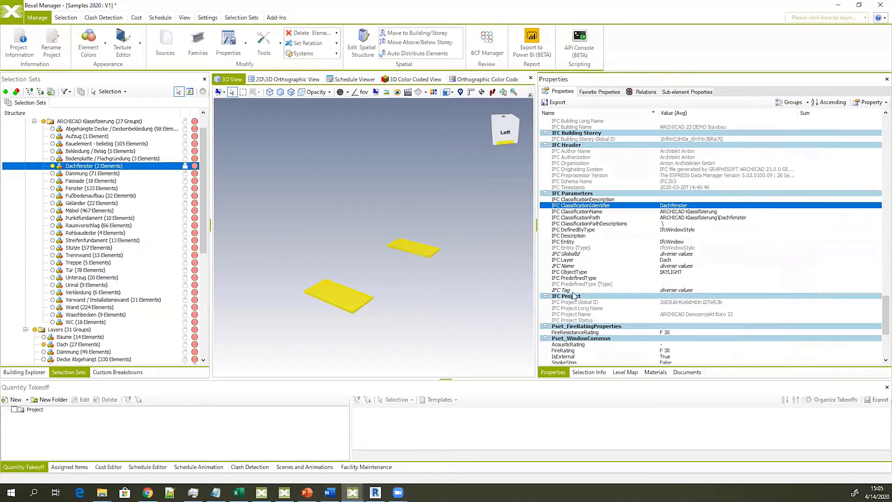
middle_drag(380, 259, 373, 259)
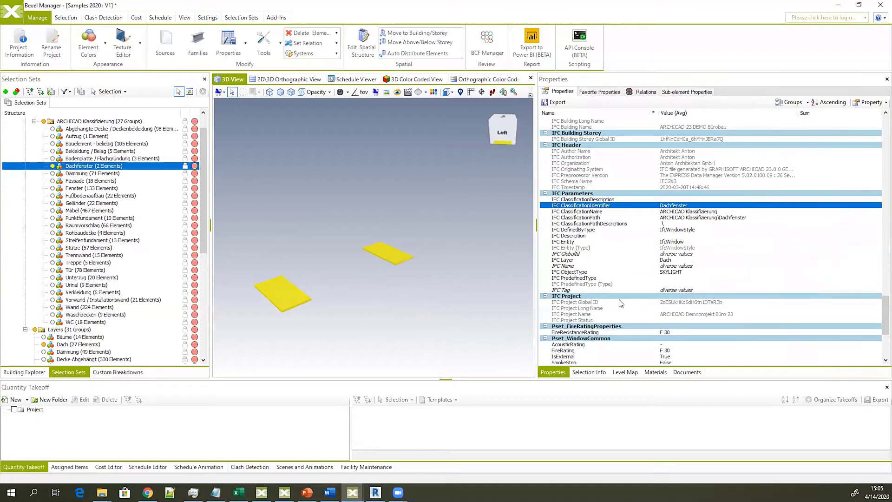
click(595, 314)
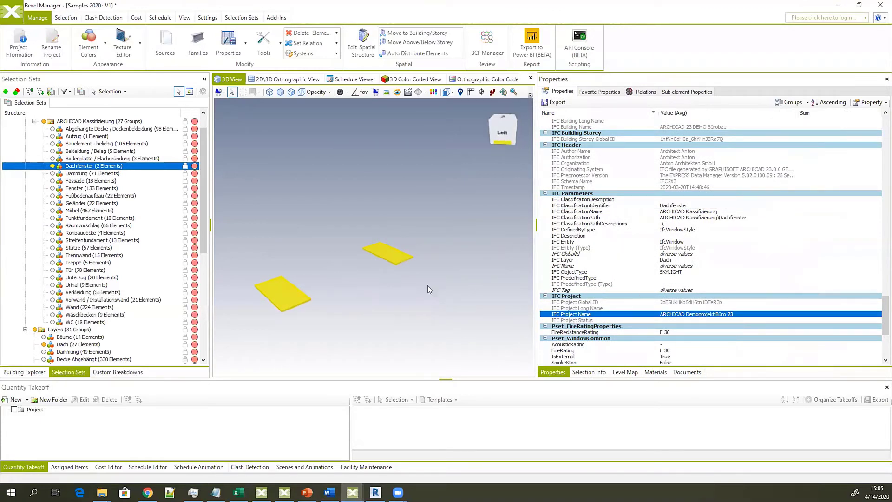
middle_drag(380, 298, 436, 279)
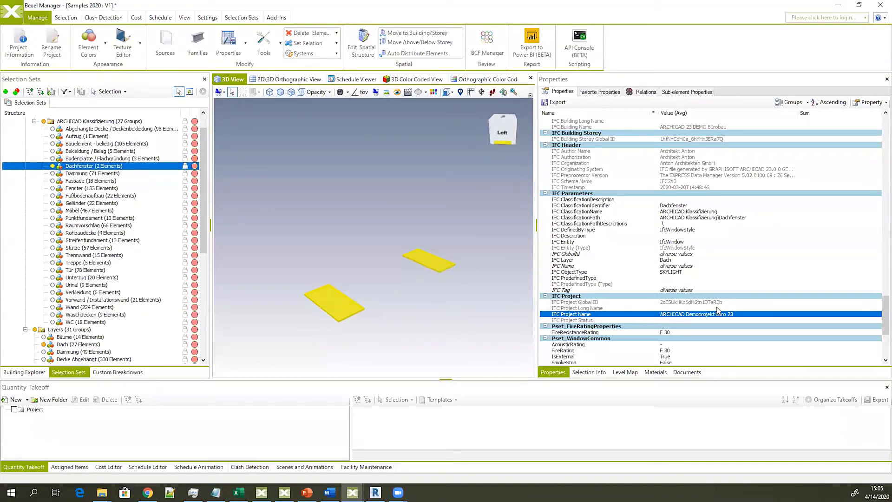
scroll(765, 311, down, 4)
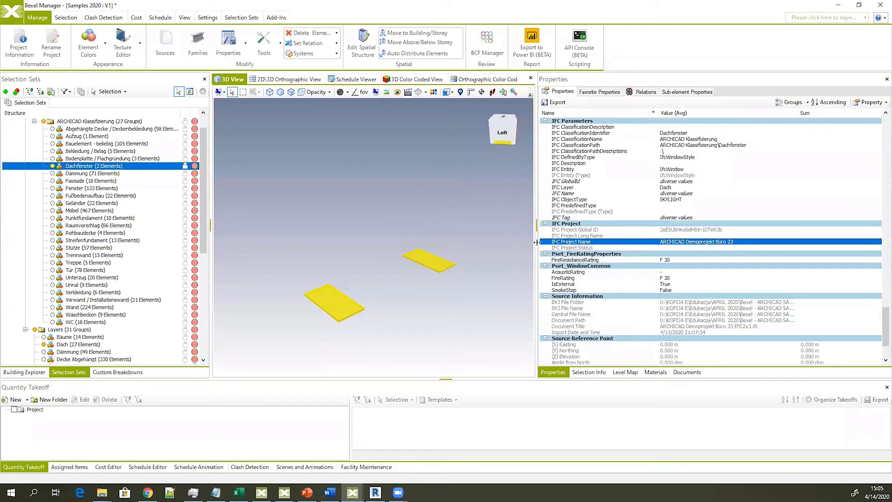
drag(537, 242, 629, 242)
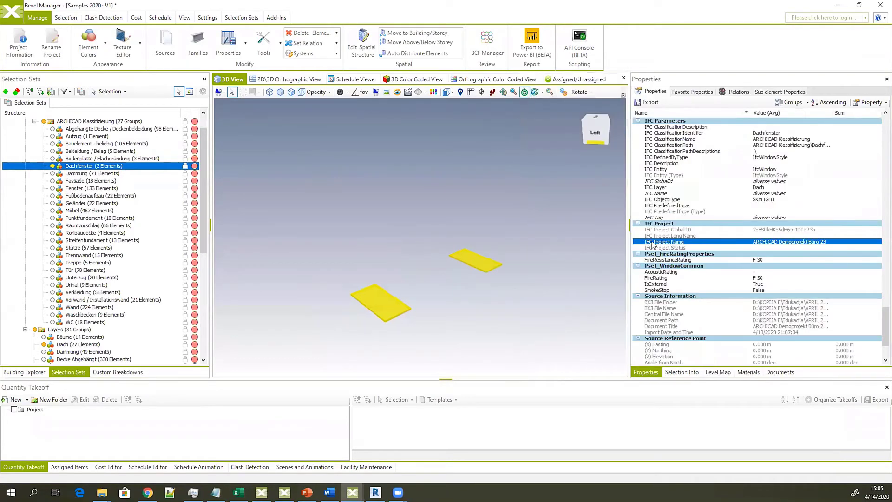
scroll(672, 231, down, 4)
Widen the selection sets area slightly and collapse the ARCHICAD Klassifizierung and Layers groups
drag(210, 237, 221, 236)
scroll(14, 211, up, 1)
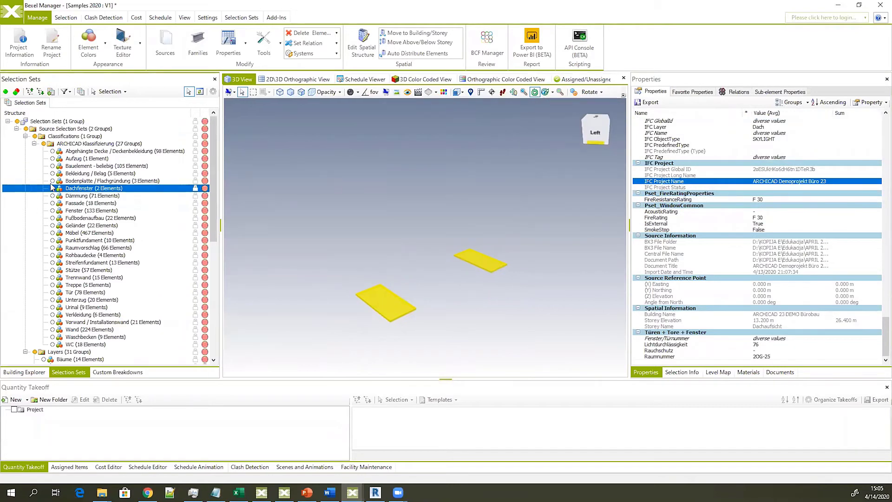
click(34, 144)
click(25, 151)
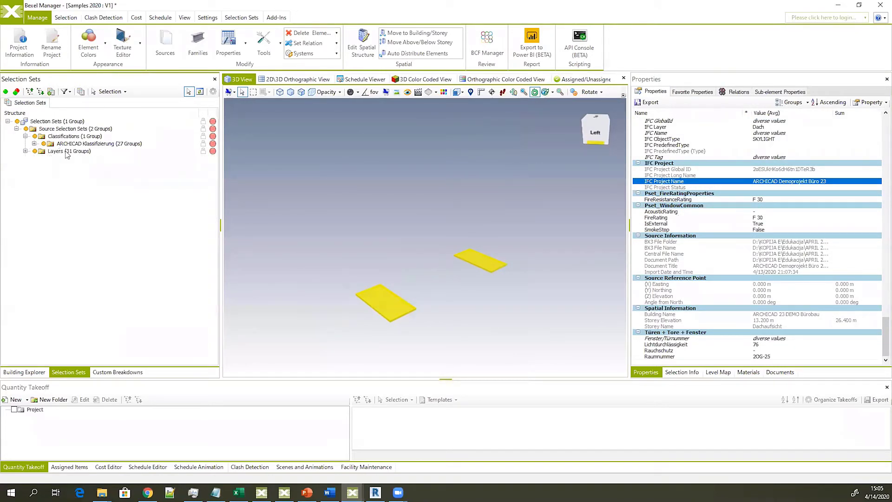
middle_drag(359, 199, 330, 195)
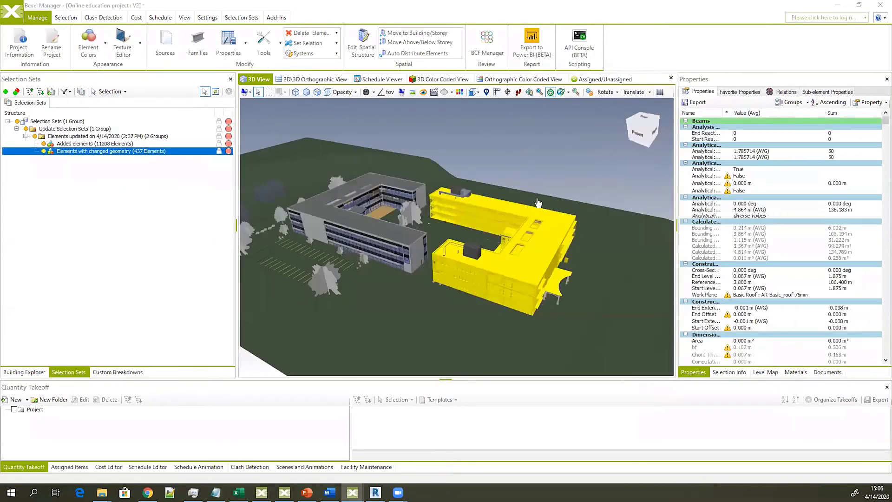
In the Online education project, inspect the highlighted elements with changed geometry from several sides of the model
drag(399, 195, 464, 195)
middle_drag(502, 210, 430, 196)
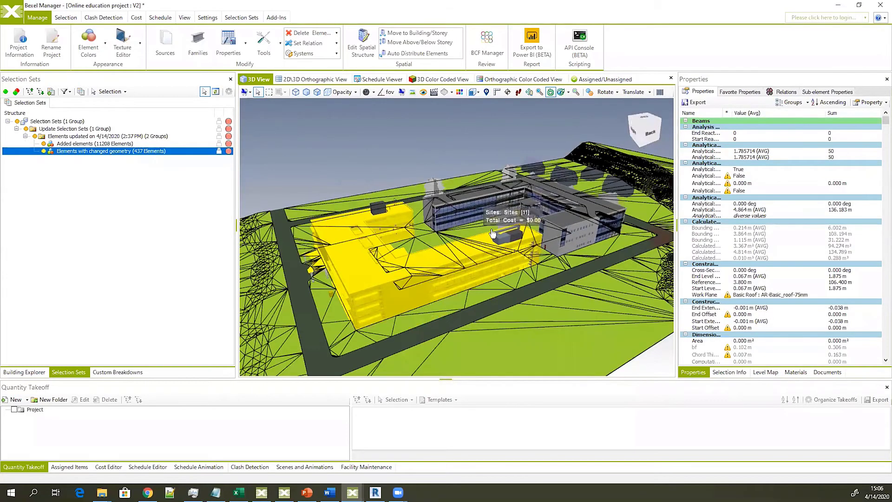
scroll(499, 232, down, 2)
drag(528, 259, 490, 253)
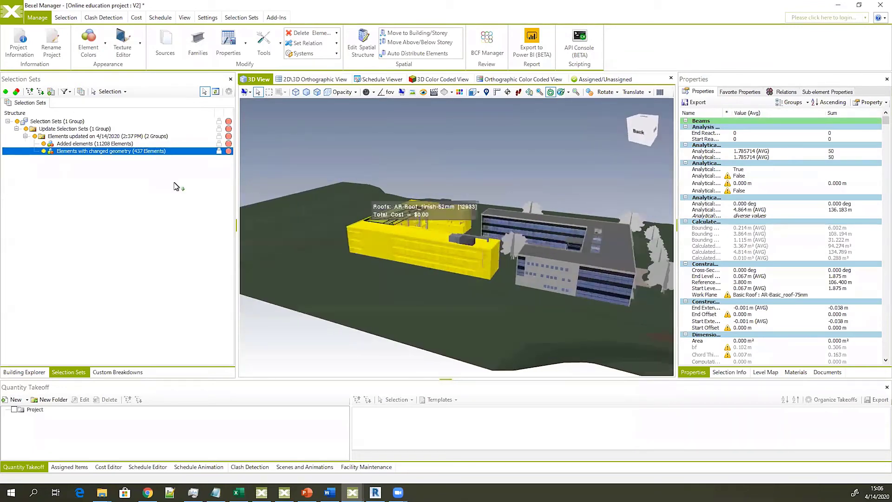
In the spatial structure, collapse Building 02, hide all elements and show only Building 01's 01 - Entry Level
click(31, 371)
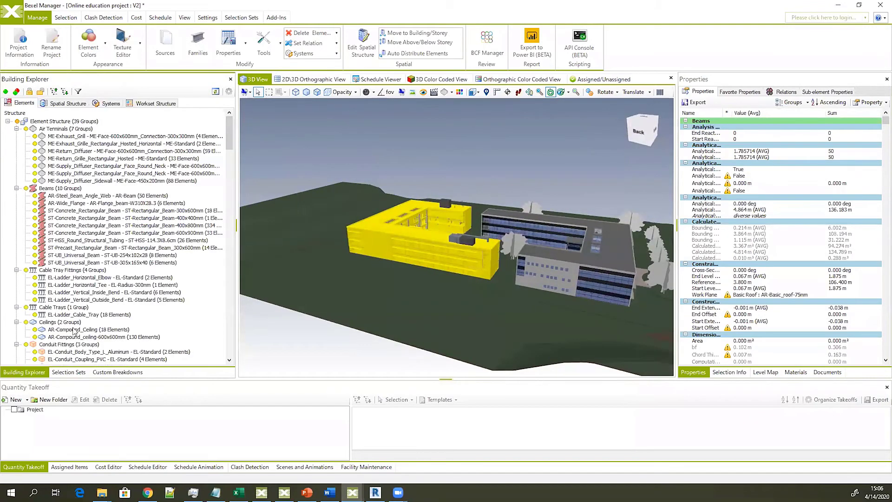
click(65, 103)
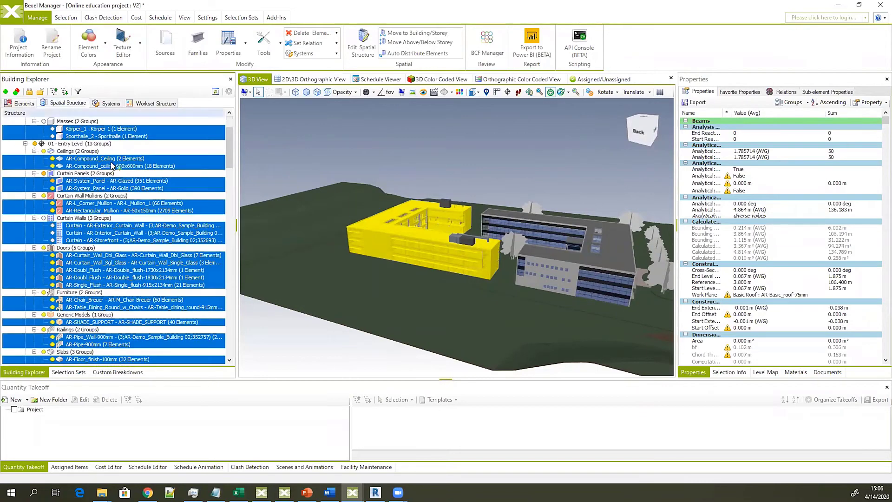
scroll(115, 165, up, 3)
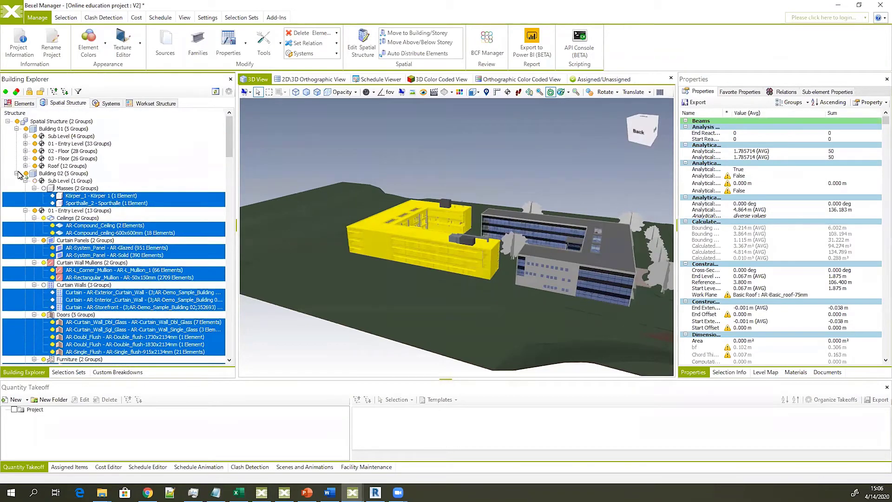
click(17, 173)
click(17, 121)
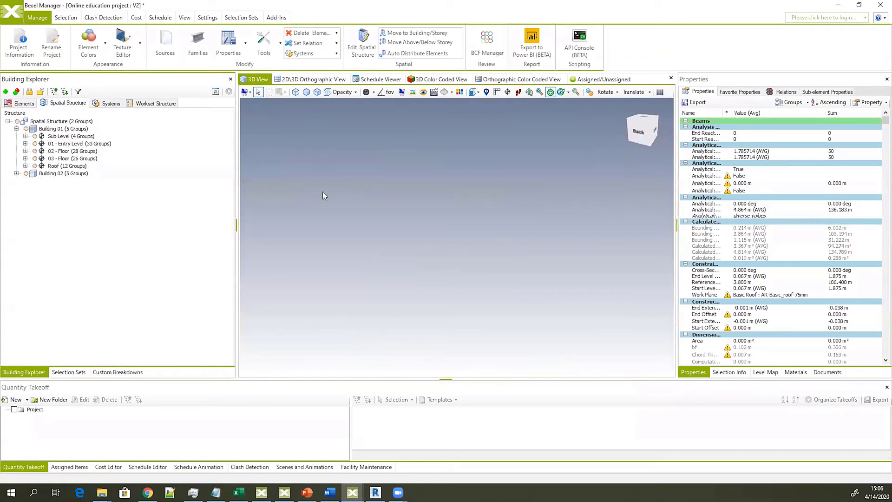
click(35, 144)
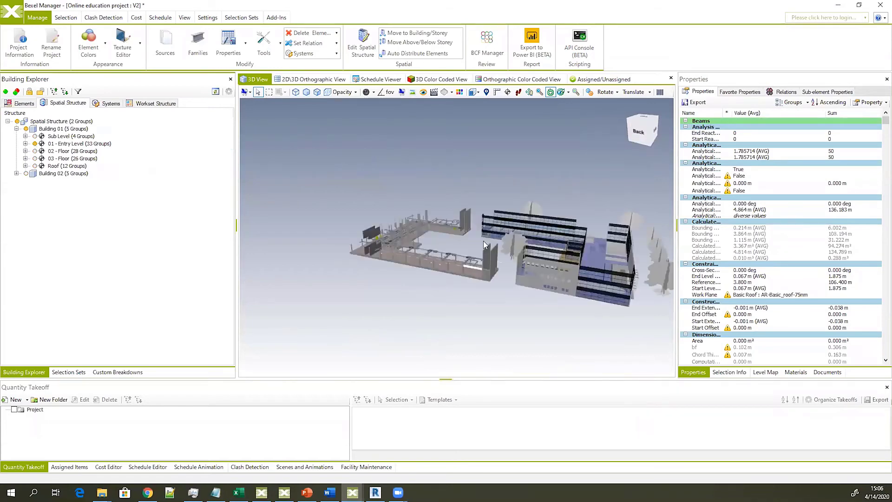
Select a glazed curtain panel on Building 01's upper facade and check its spatial information, including Storey Name
middle_drag(430, 238, 465, 293)
scroll(479, 296, up, 3)
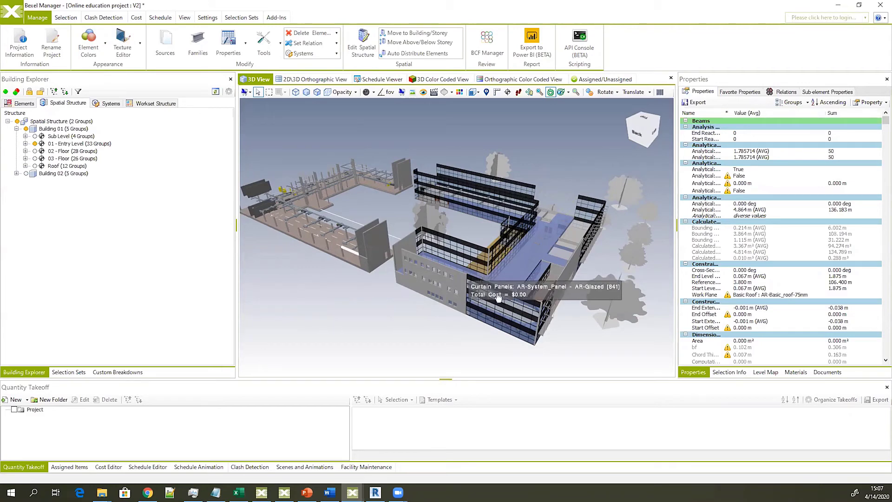
drag(491, 291, 530, 295)
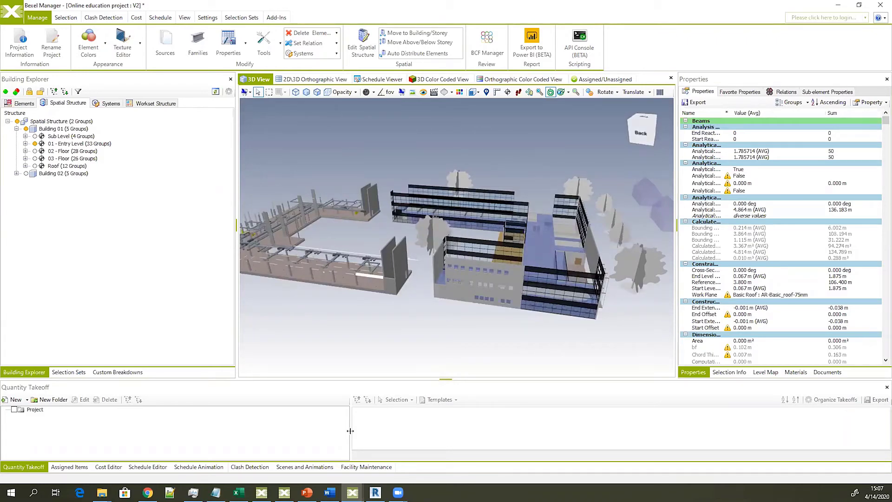
drag(472, 367, 461, 318)
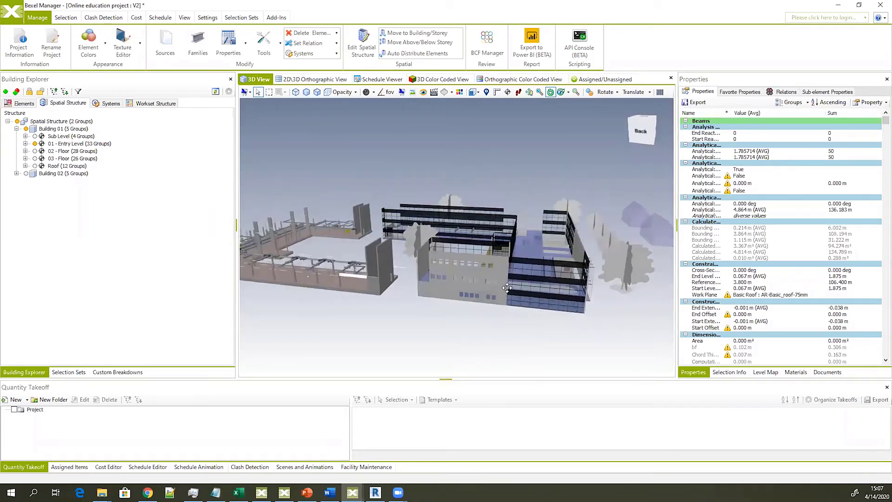
drag(478, 281, 503, 283)
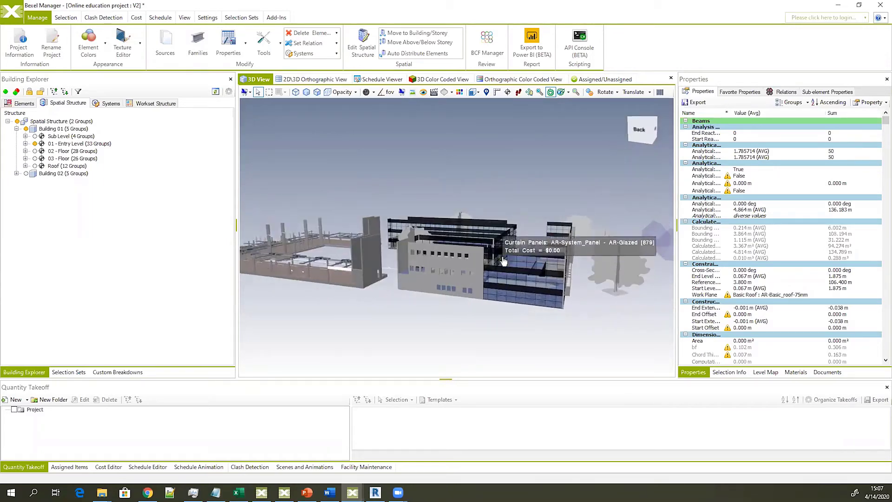
scroll(503, 262, up, 3)
click(515, 312)
drag(514, 312, 512, 314)
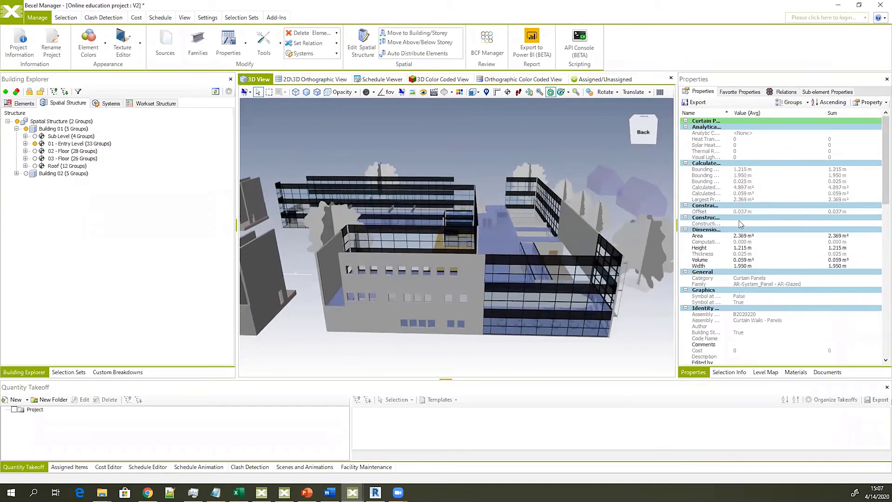
scroll(739, 224, down, 12)
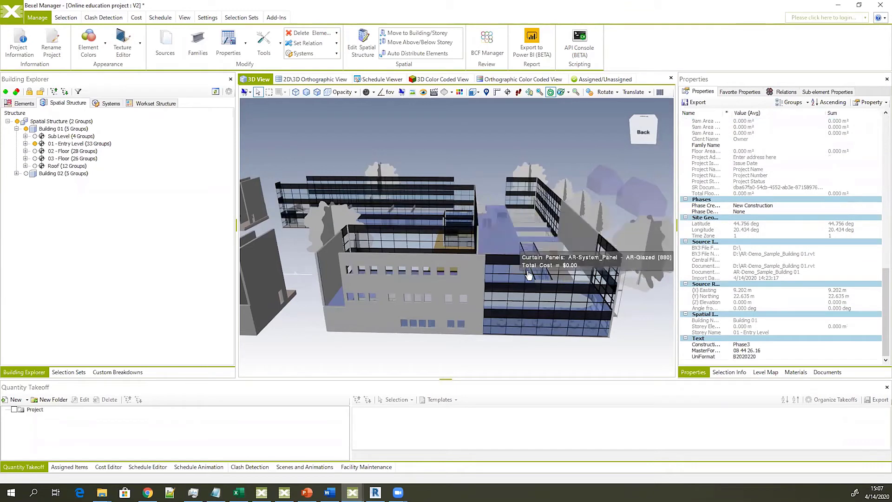
drag(526, 273, 524, 275)
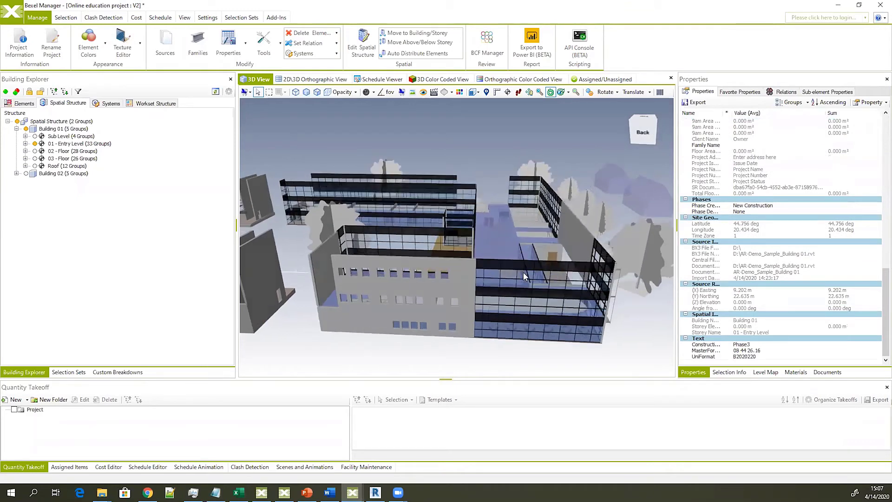
click(744, 332)
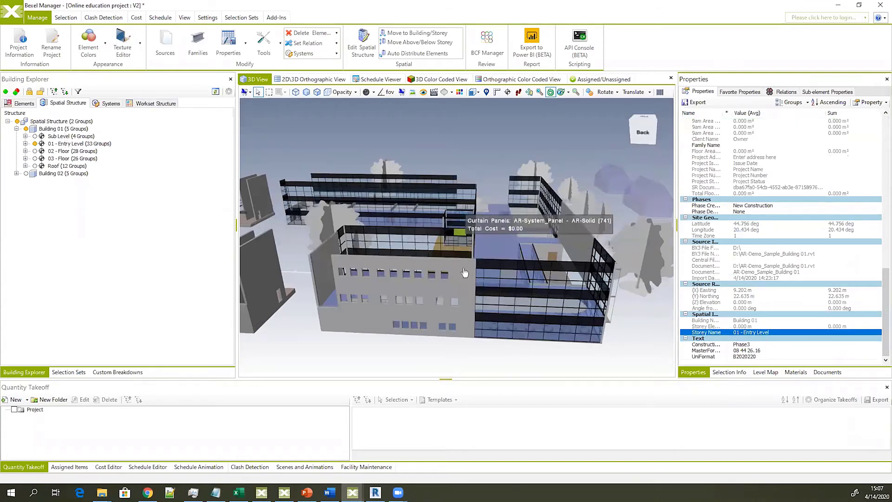
Return to the element structure and collapse the whole tree to the Air Terminals category level
drag(459, 261, 455, 270)
scroll(455, 271, down, 2)
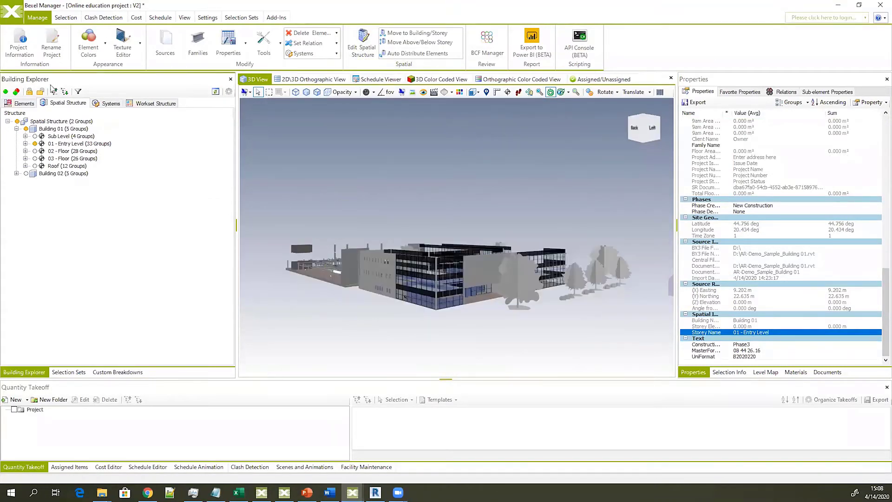
click(21, 104)
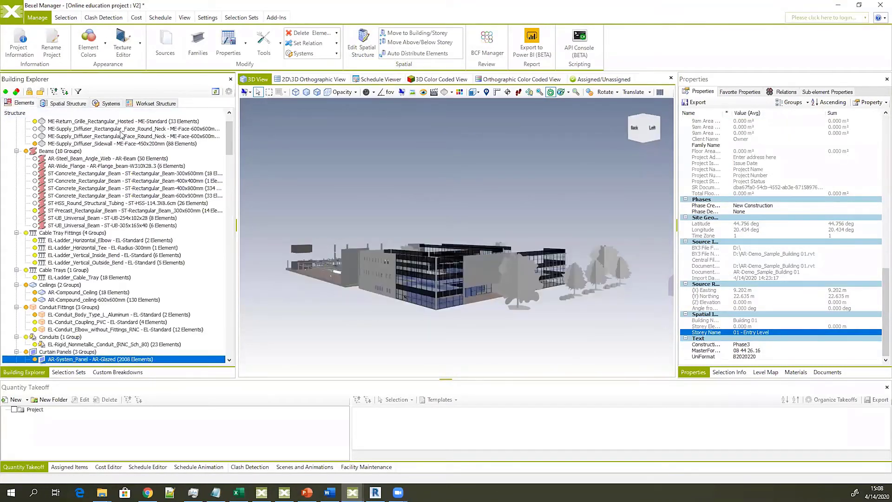
scroll(179, 182, up, 2)
click(61, 130)
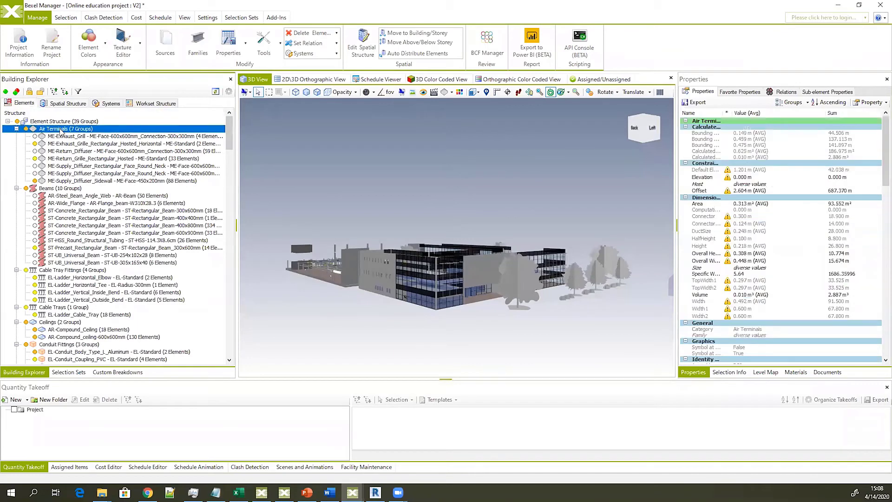
right_click(61, 132)
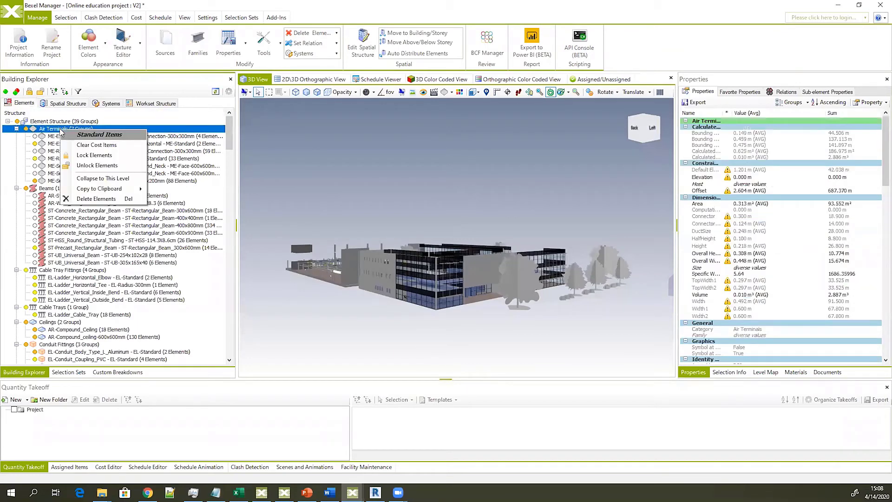
click(112, 177)
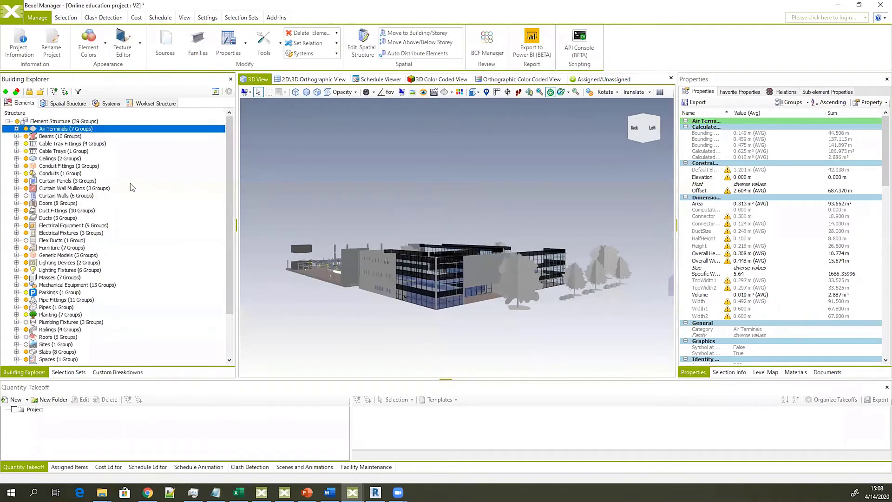
Select the Curtain Panels and Curtain Wall Mullions categories, auto distribute their elements through storeys by position, and clear the selection
click(90, 181)
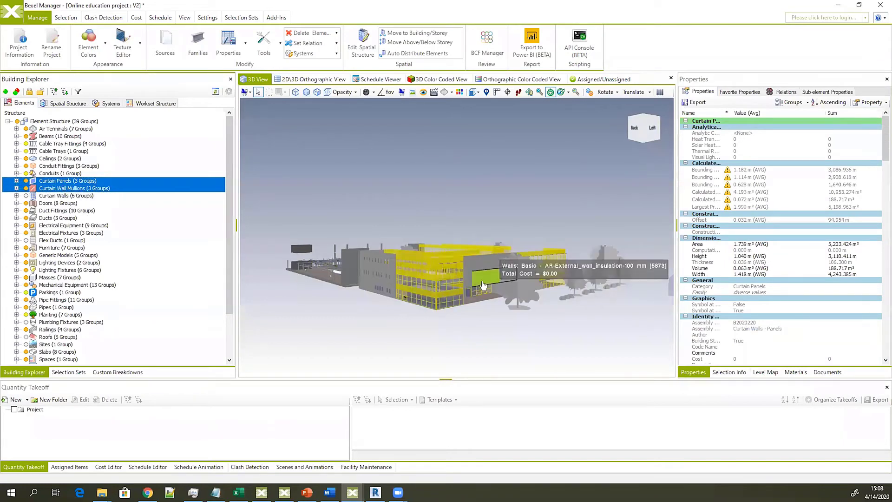
drag(525, 270, 466, 261)
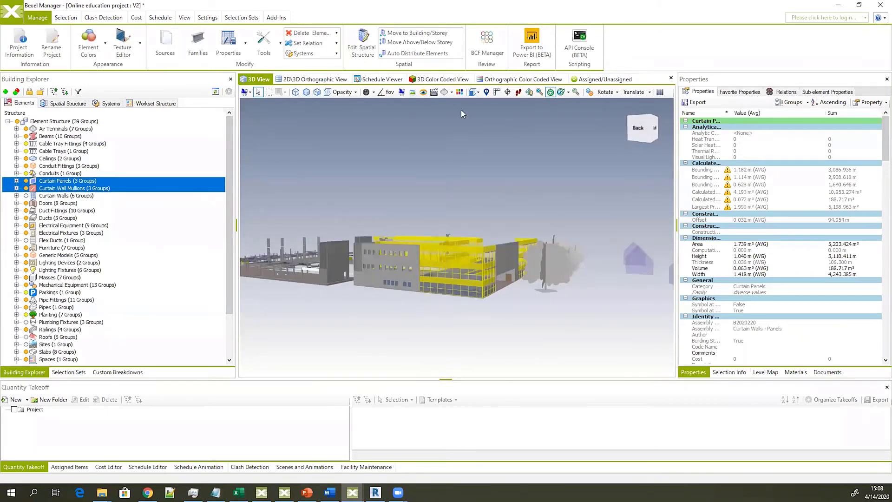
click(405, 53)
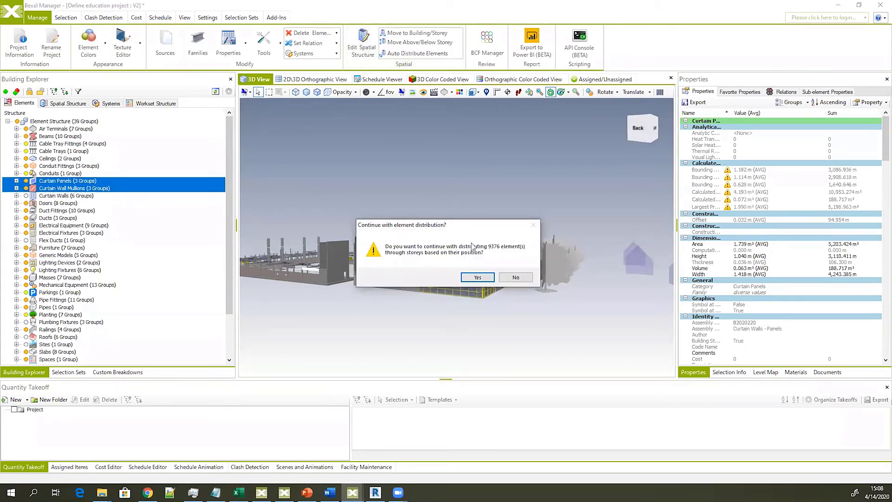
click(474, 276)
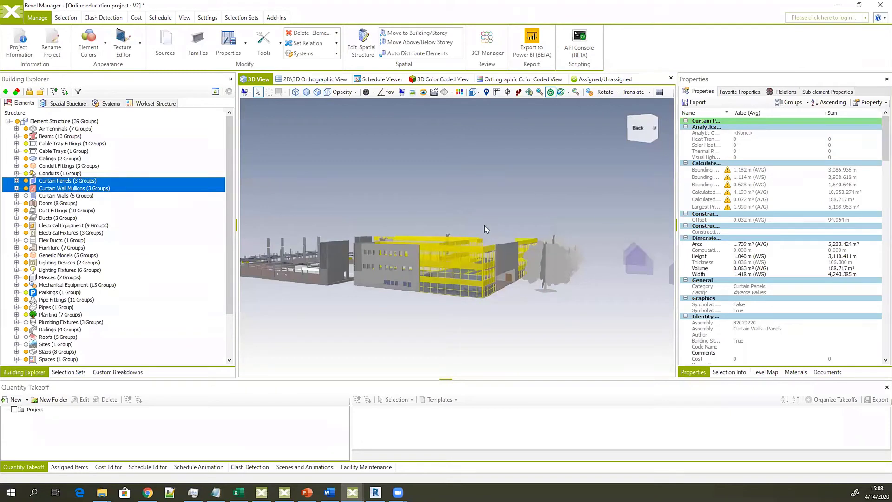
click(489, 207)
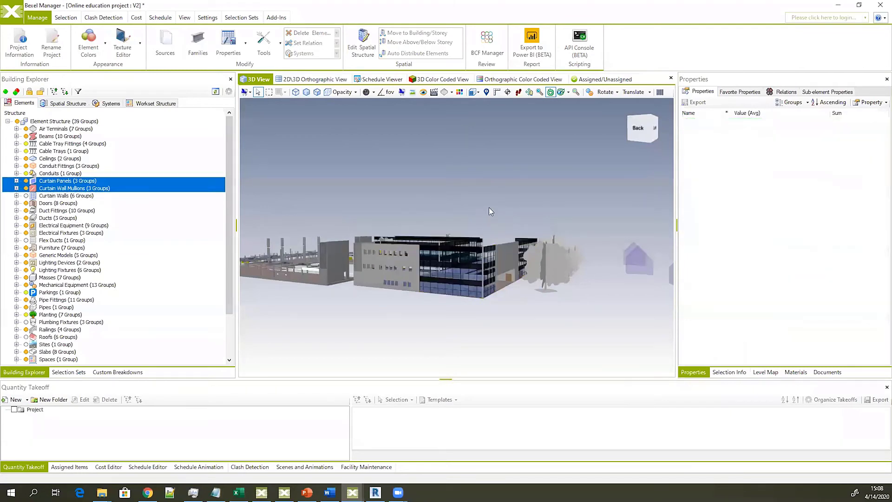
drag(489, 207, 478, 238)
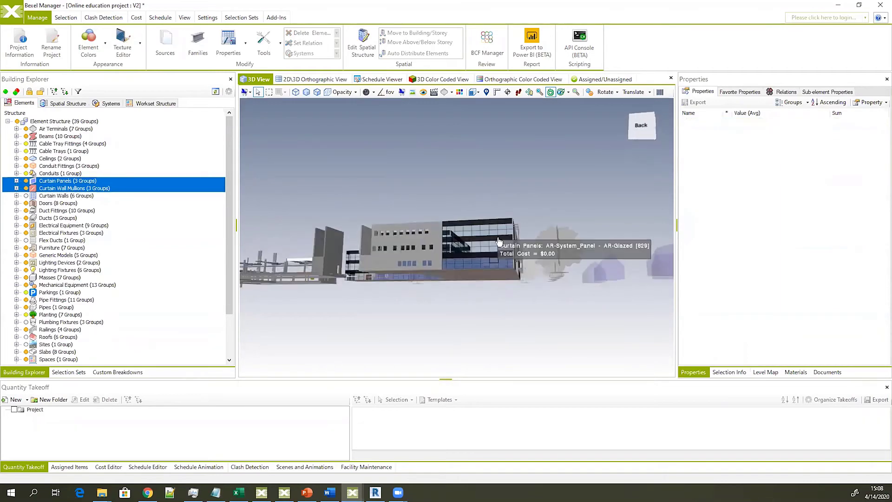
Select a glazed curtain panel on the upper facade and check its spatial information, including Storey Name
click(495, 233)
click(495, 233)
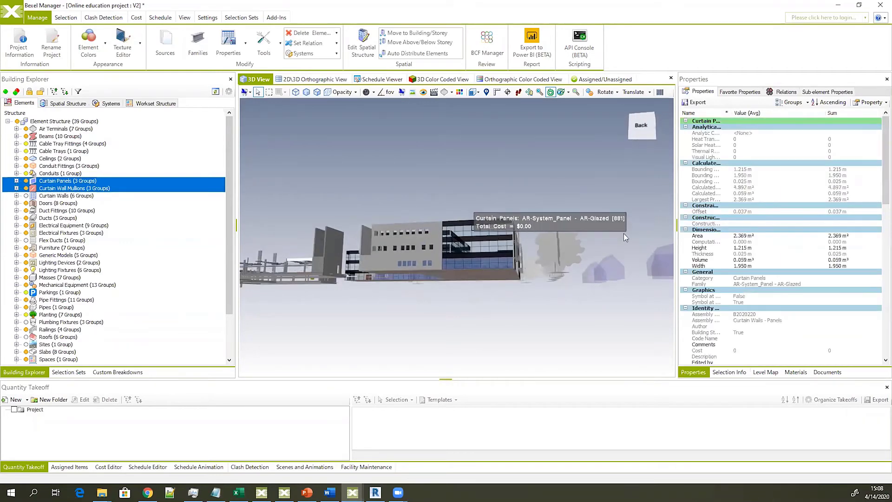
scroll(766, 300, down, 7)
scroll(766, 300, down, 8)
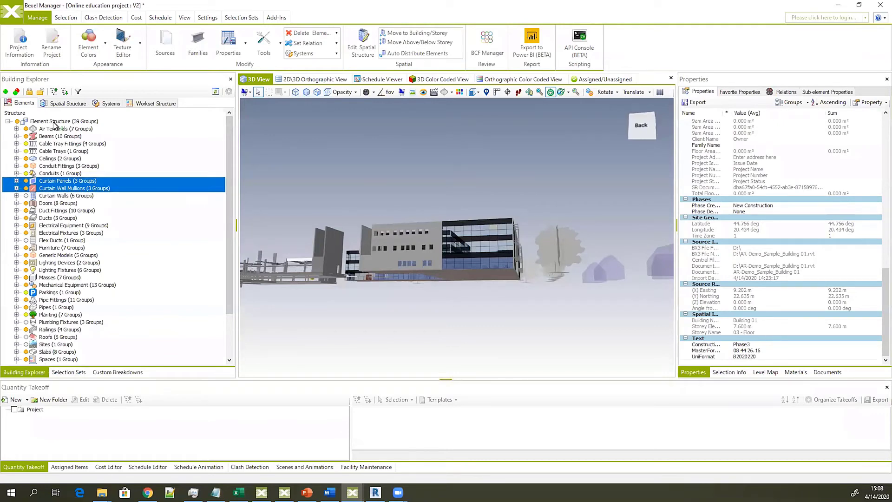
In the spatial structure, collapse Building 01's 03 - Floor and show only its 01 - Entry Level
click(61, 104)
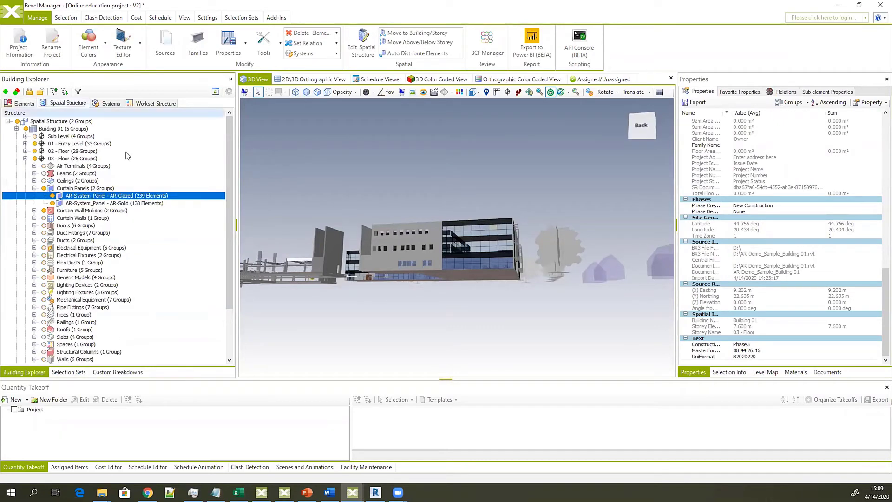
click(25, 158)
click(35, 144)
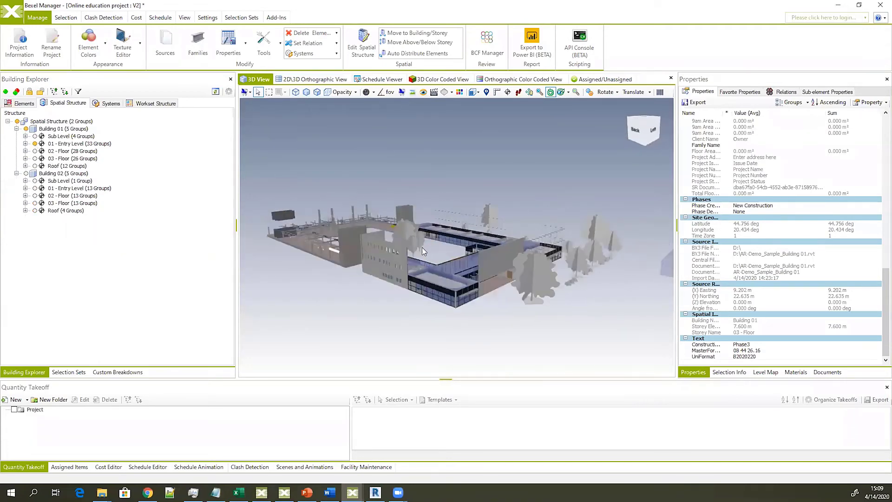
Hide 01 - Entry Level, view 03 - Floor and Roof in turn, and leave only Building 01's 02 - Floor shown
click(35, 144)
click(35, 151)
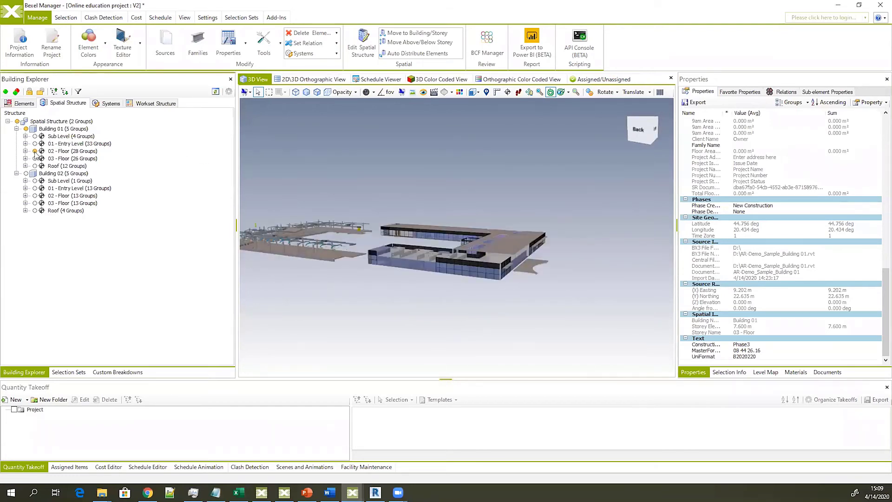
click(35, 151)
click(36, 160)
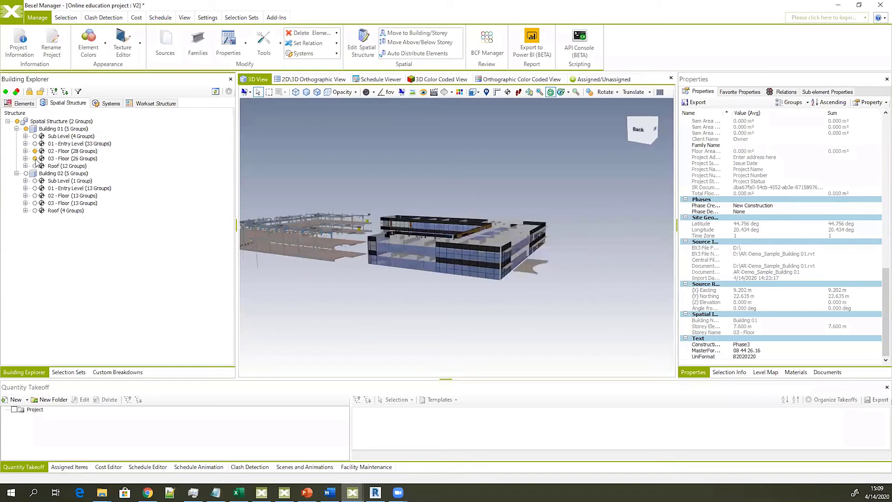
click(35, 159)
click(35, 166)
click(35, 165)
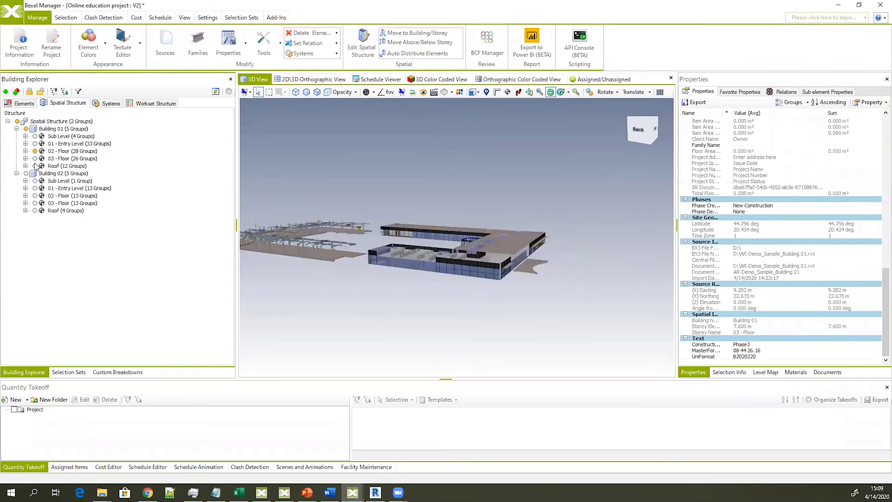
Select the three adjoining slabs along the near edge of the wing without facades on Building 01's 02 - Floor
middle_drag(393, 208, 409, 319)
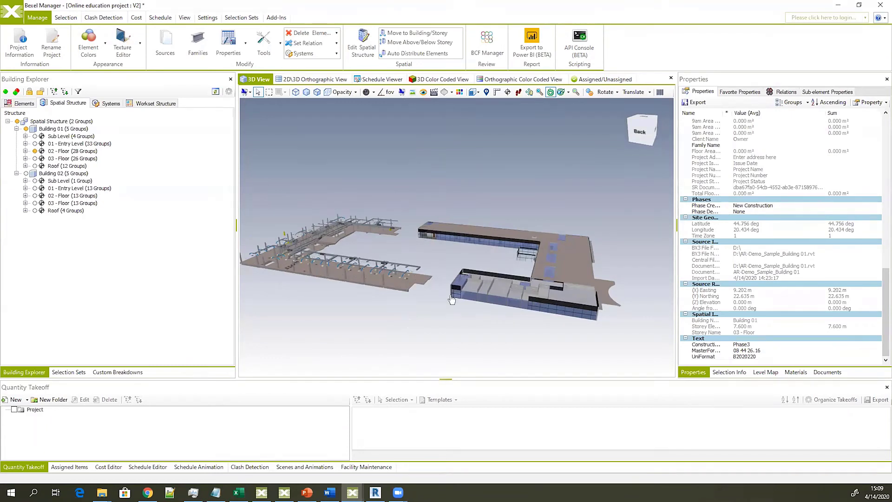
middle_drag(438, 241, 448, 245)
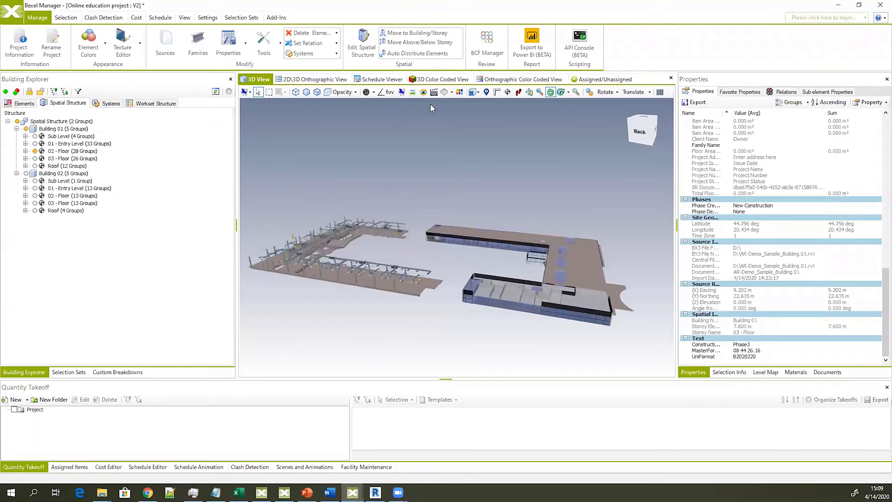
click(378, 275)
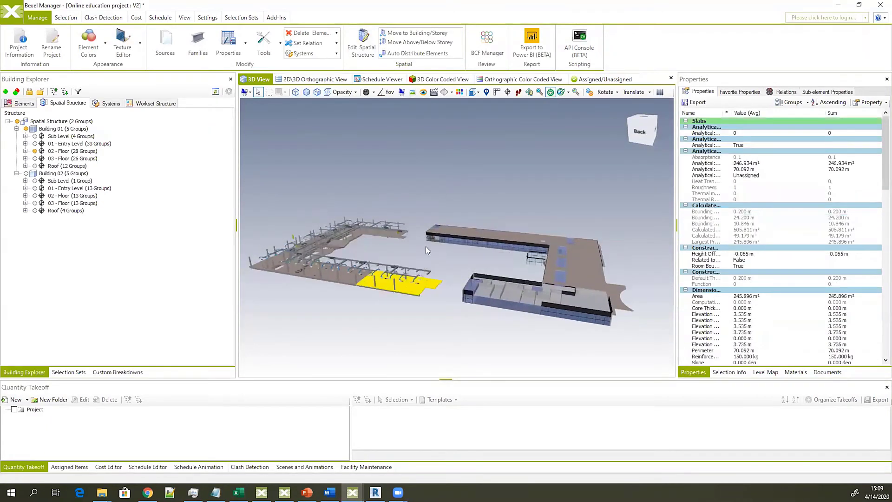
ctrl+click(288, 270)
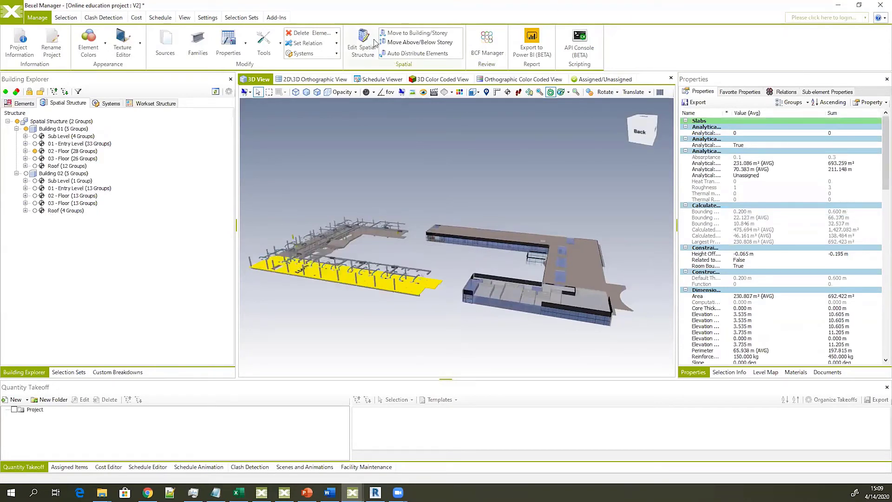
Review the Move to Building/Storey targets for the slabs, including Building 01's 01 - Entry Level and Building 02's 03 - Floor, and cancel
click(414, 34)
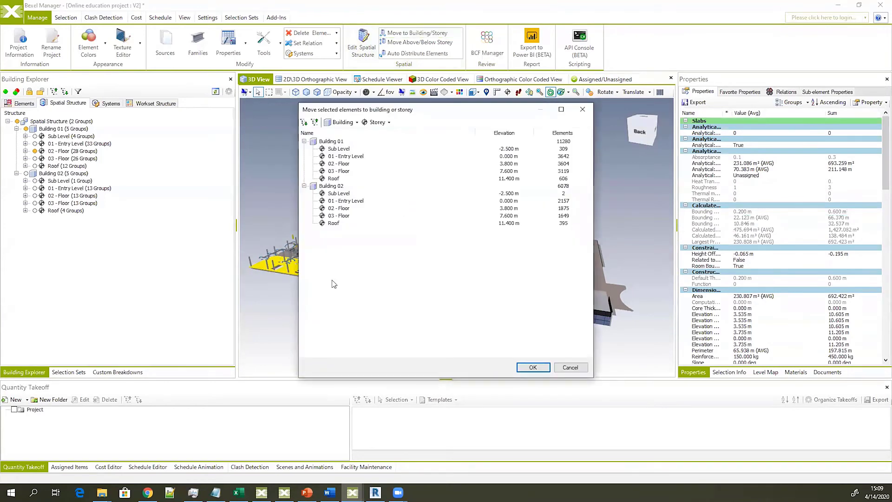
click(343, 157)
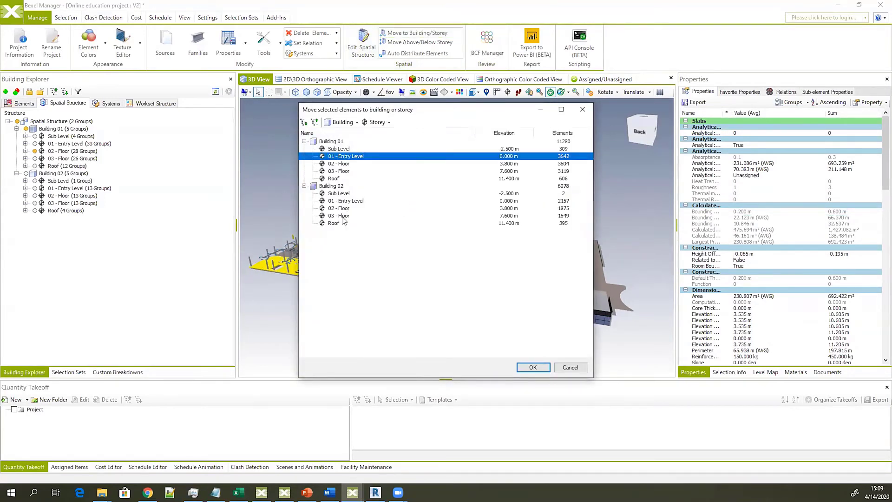
click(346, 215)
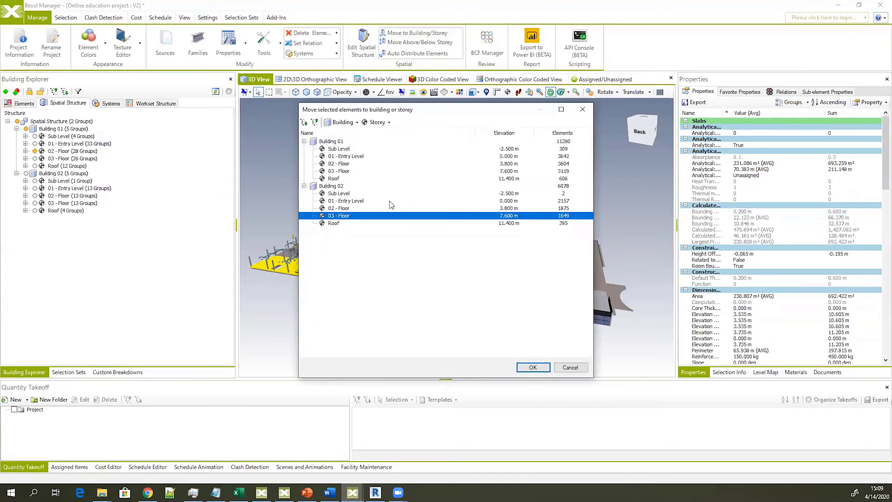
click(567, 367)
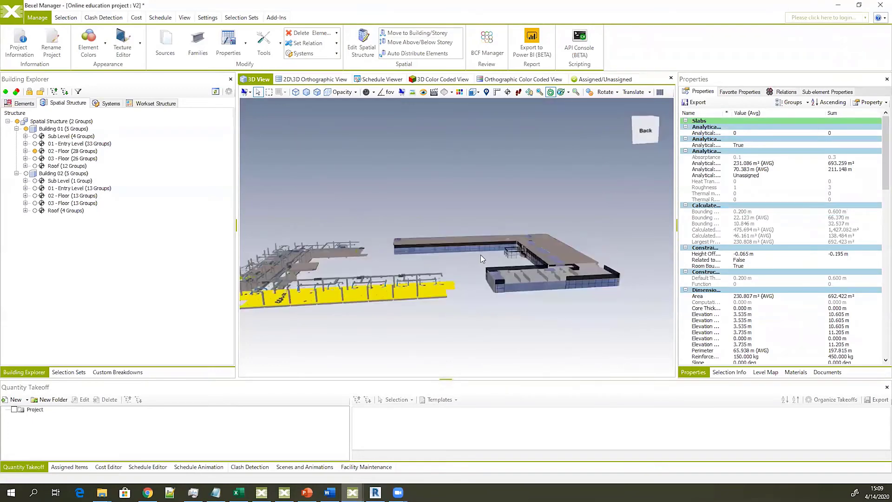
Show all elements of the model again in the 3D view
drag(428, 272, 439, 183)
right_click(439, 184)
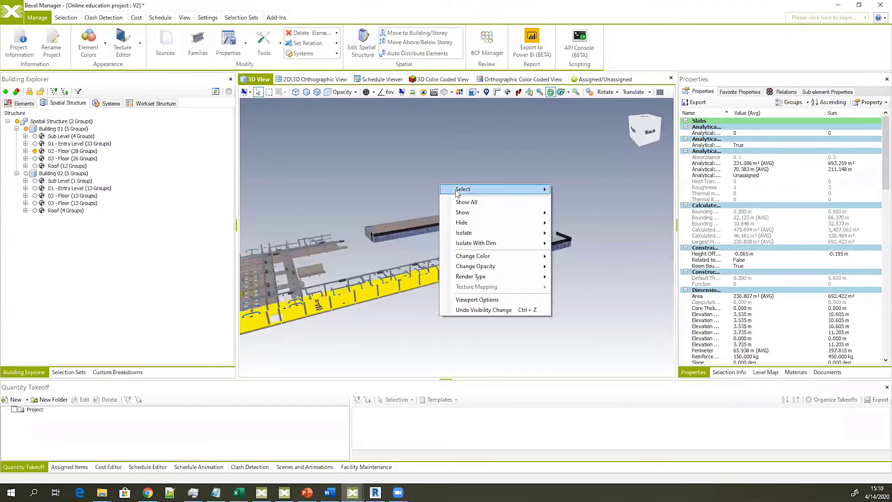
click(472, 201)
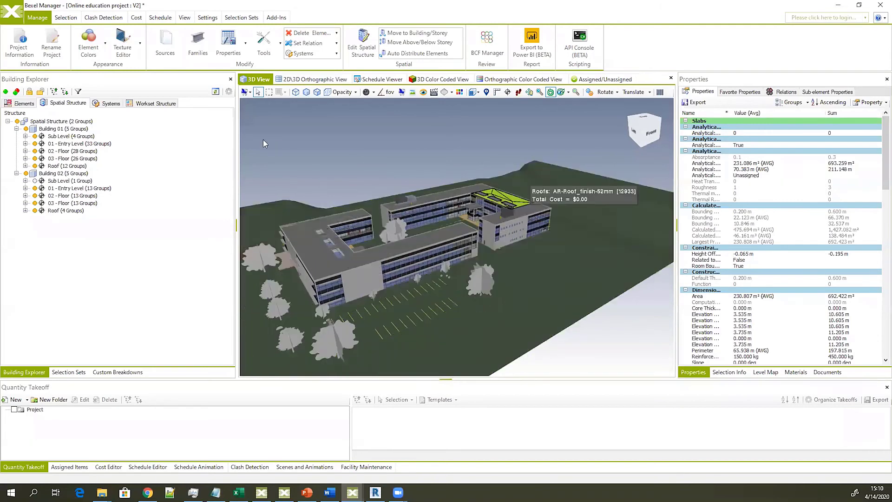
Reset the element colors to the source colors
click(106, 47)
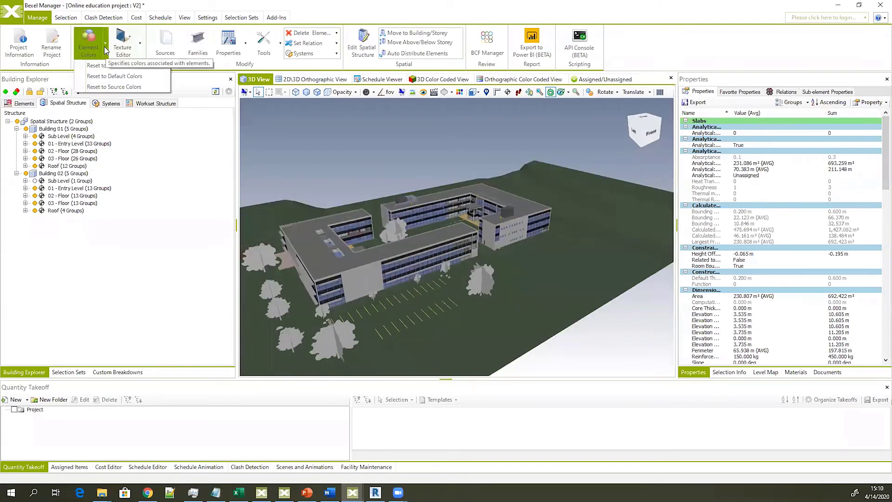
click(112, 87)
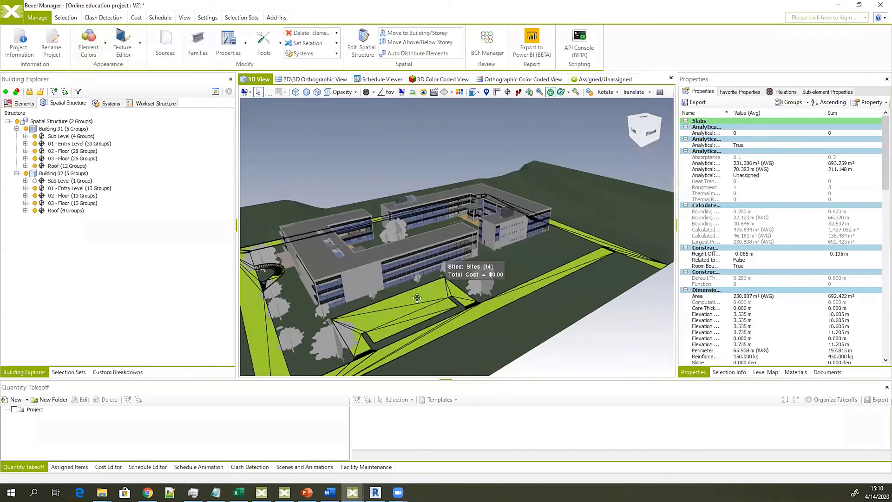
drag(457, 279, 436, 297)
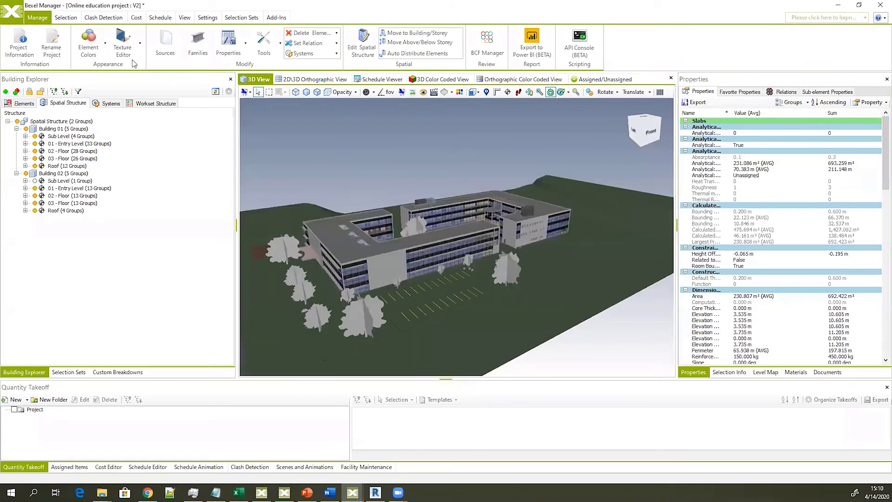
Reset the element colors to the default colors
click(104, 43)
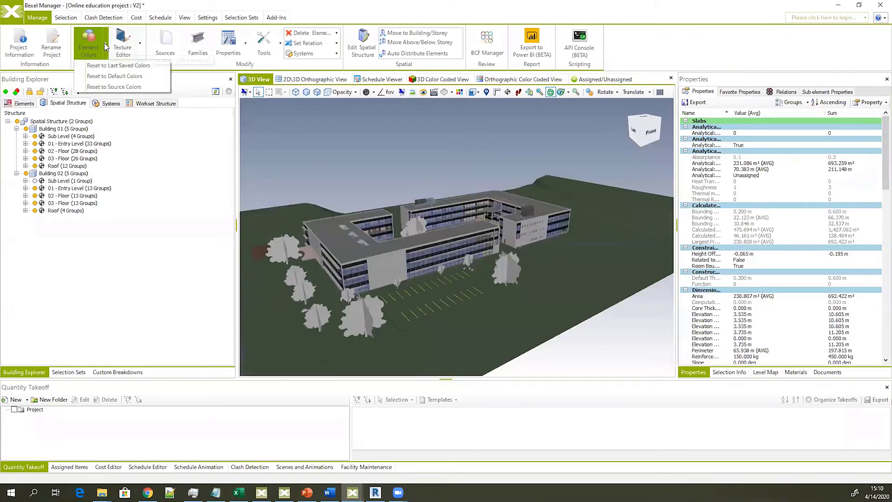
click(111, 76)
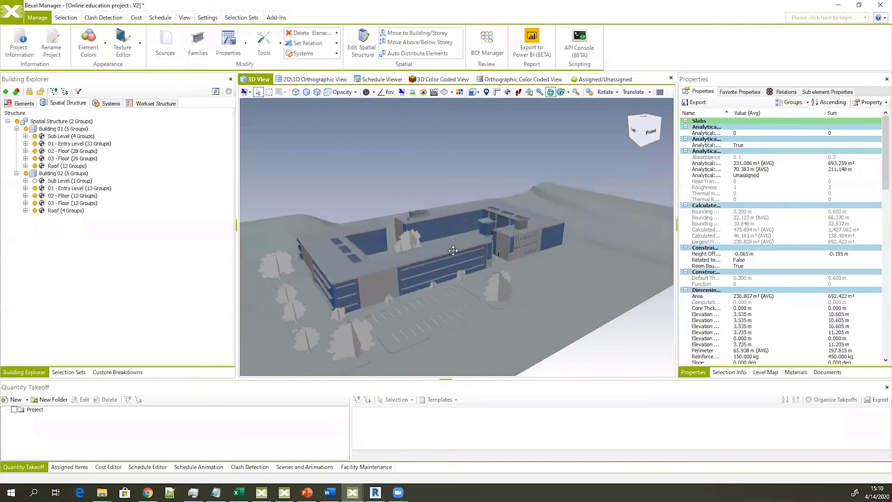
middle_drag(447, 252, 452, 253)
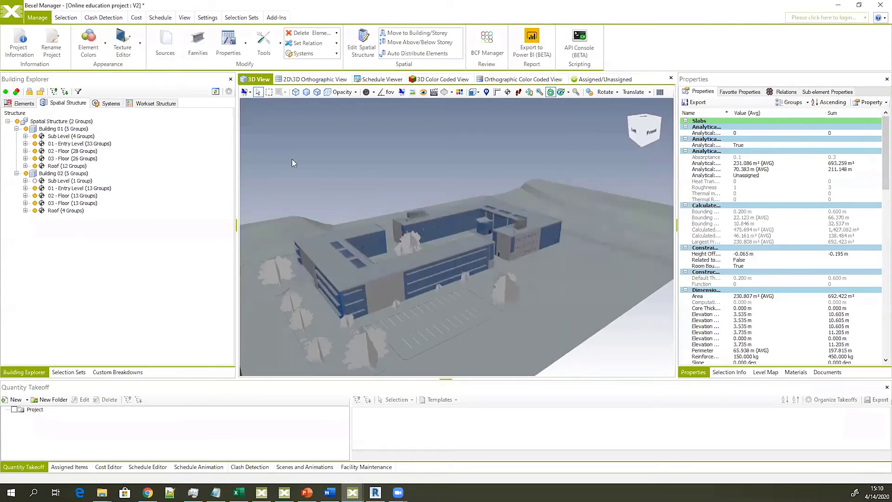
Examine the default colors and opacities of the element categories in the Element Colors options
click(88, 44)
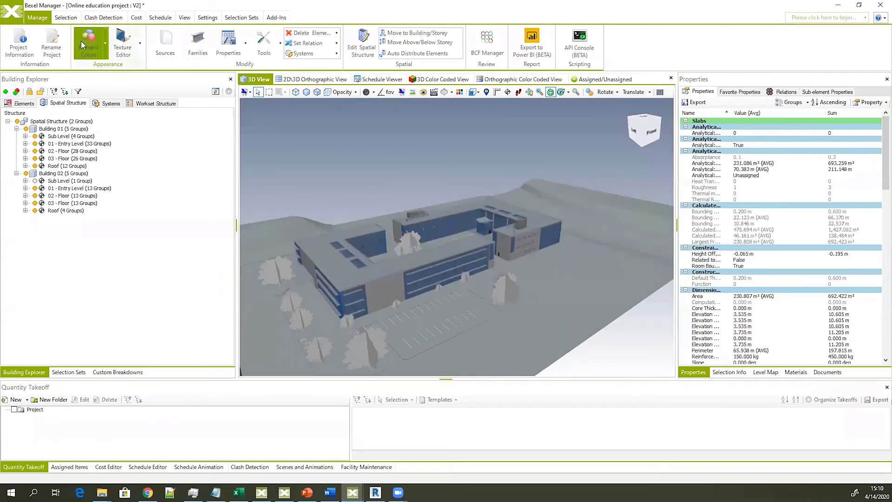
scroll(372, 260, down, 6)
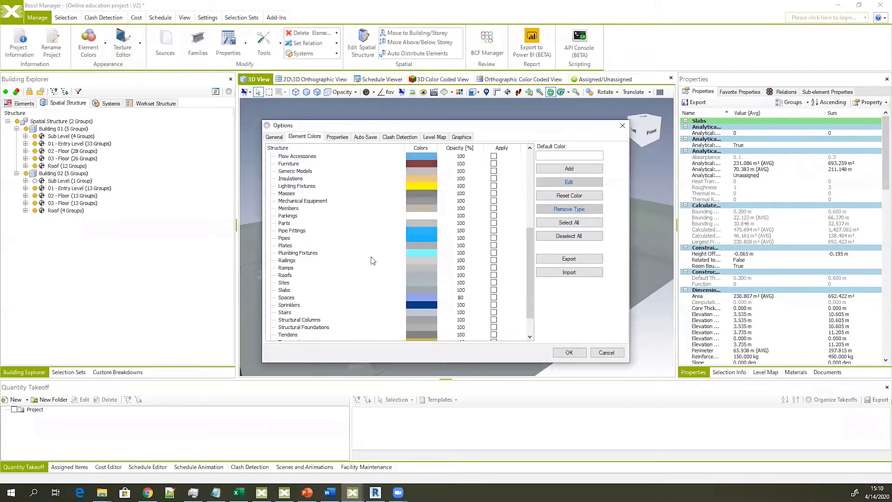
scroll(371, 260, up, 6)
click(606, 352)
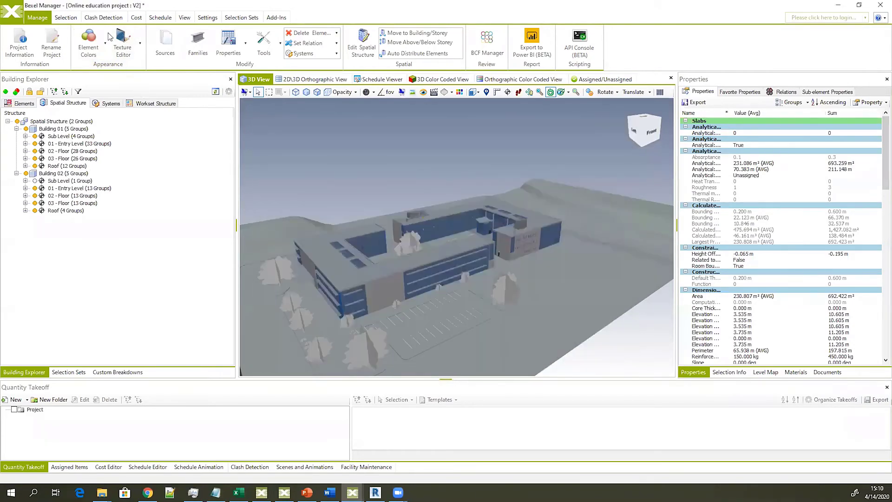
scroll(367, 223, down, 6)
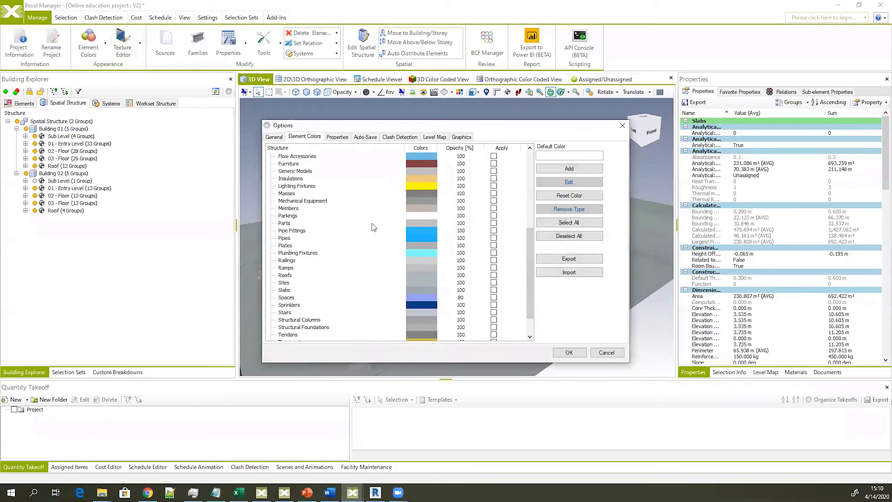
scroll(311, 225, up, 6)
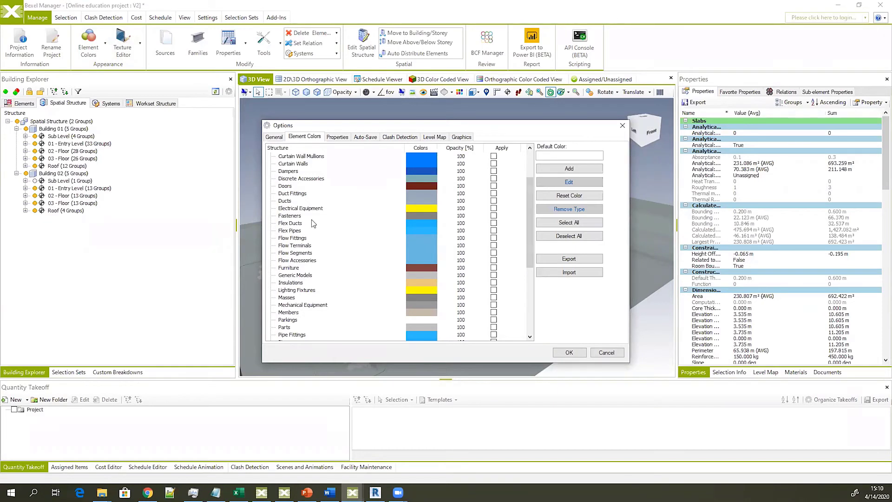
scroll(307, 225, down, 5)
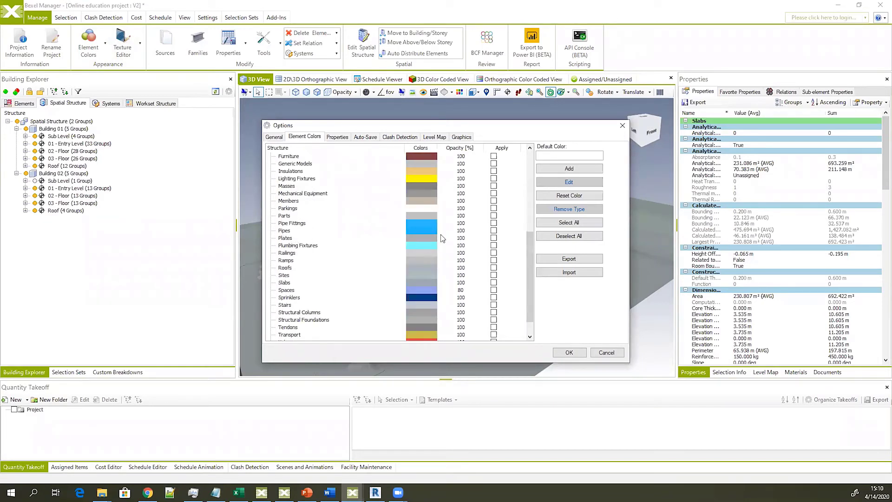
Highlight the Pipes color entry, view the export of the color settings to a binary file, and cancel both the export and the options
click(286, 231)
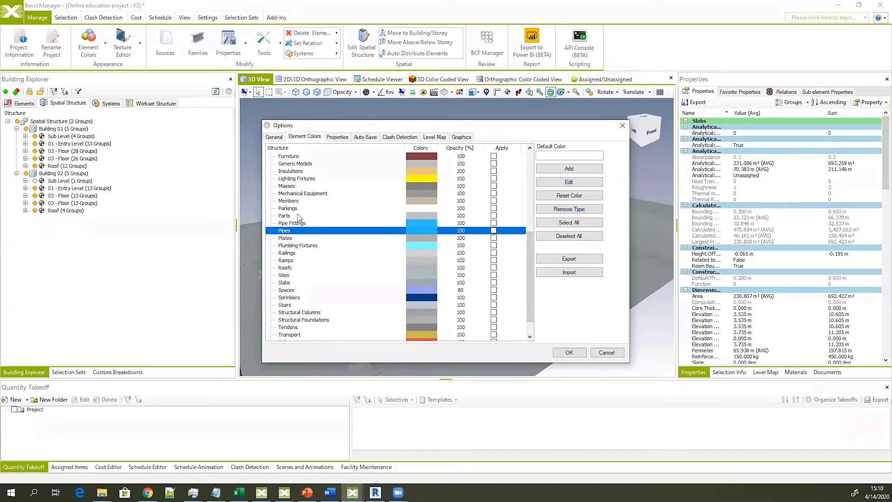
drag(543, 126, 463, 135)
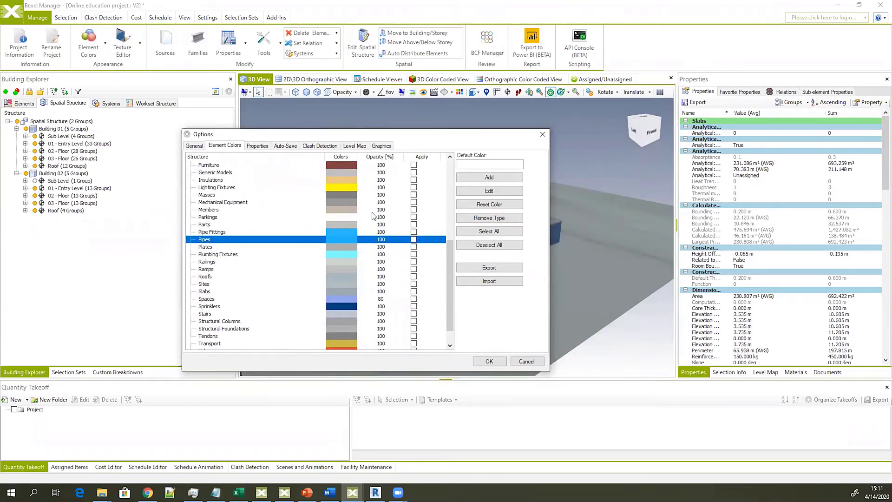
drag(389, 136, 417, 124)
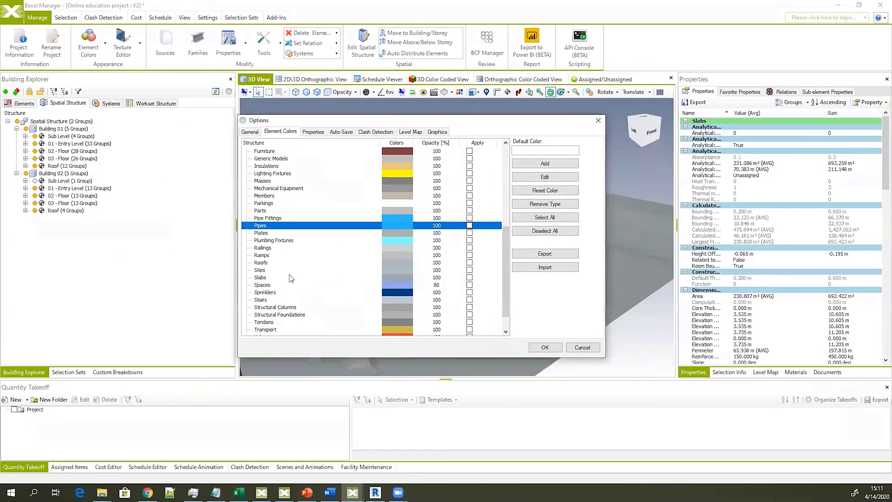
scroll(306, 236, down, 1)
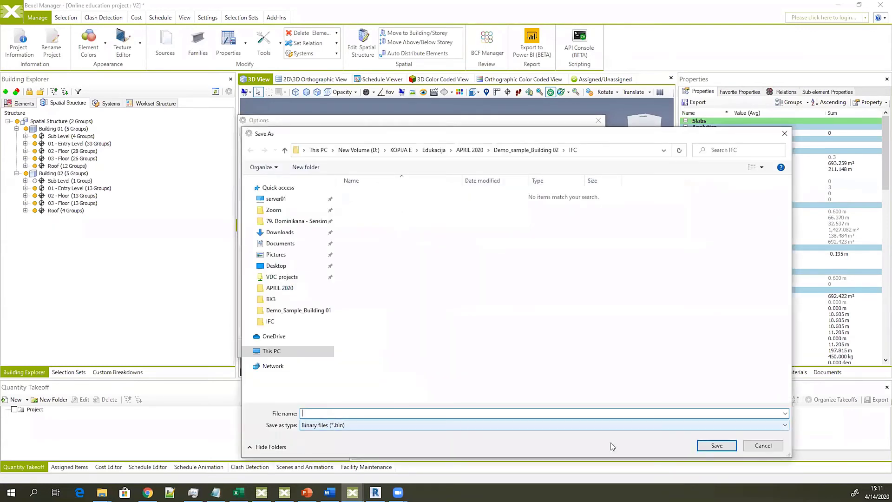
click(753, 445)
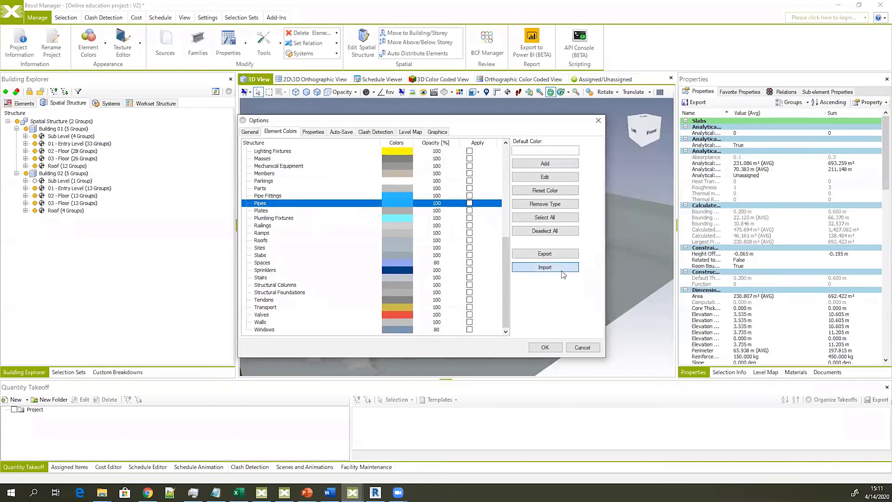
click(581, 348)
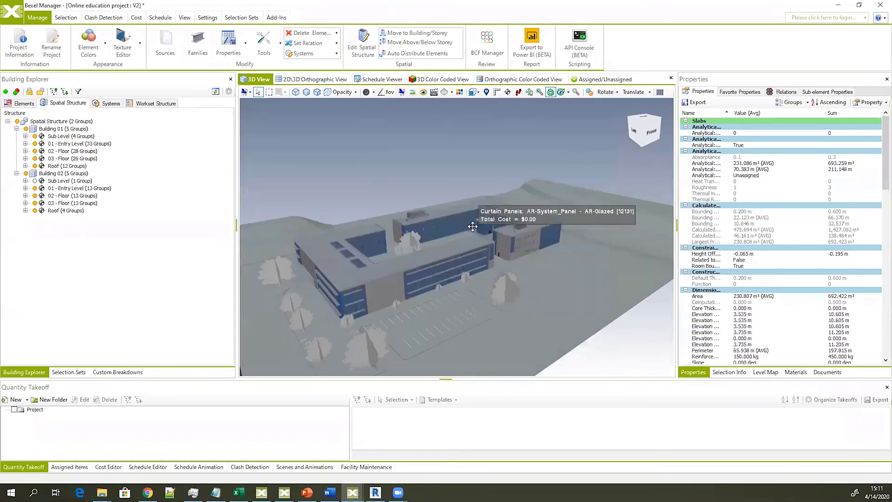
middle_drag(523, 236, 477, 213)
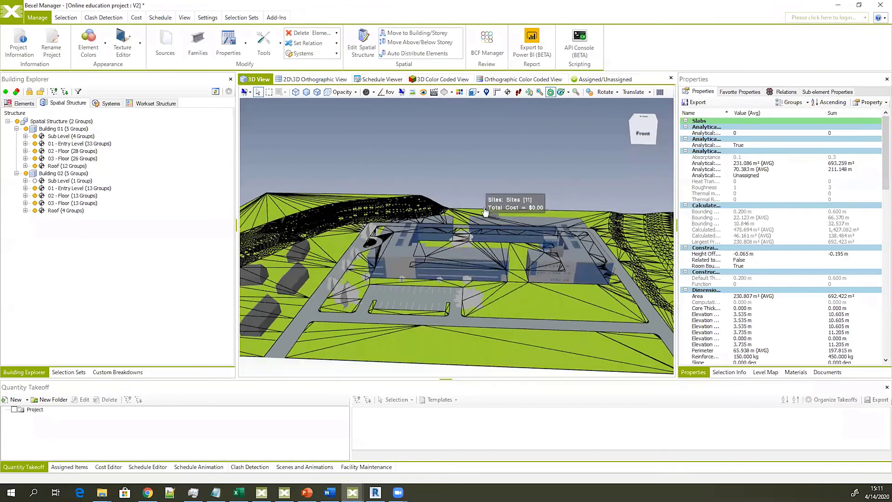
scroll(476, 212, down, 1)
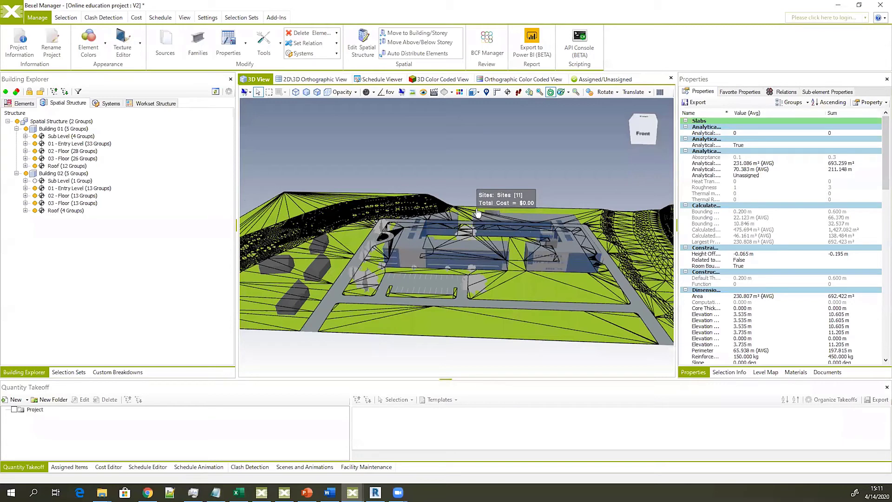
mouse_move(533, 186)
middle_down()
mouse_move(477, 159)
mouse_move(515, 186)
middle_up()
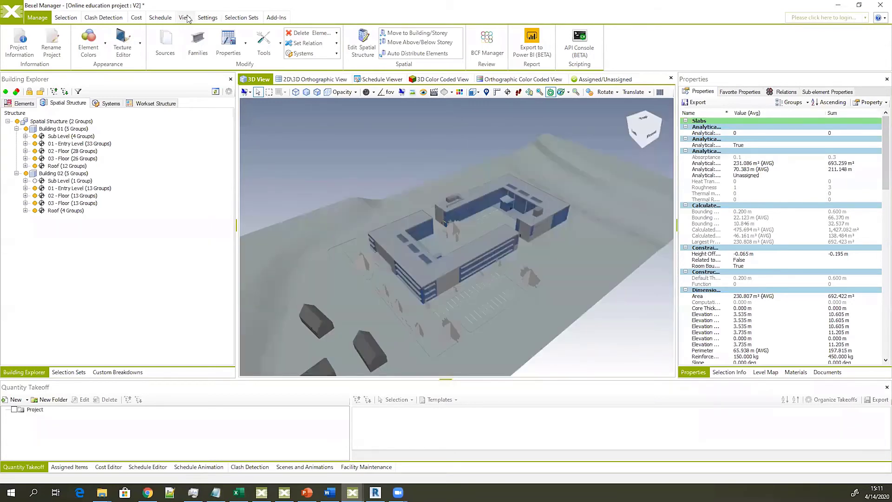
Hide the 3D, orthographic, schedule, color coded and Assigned/Unassigned viewers, the Level Map and the Building Explorer from the workspace
click(185, 17)
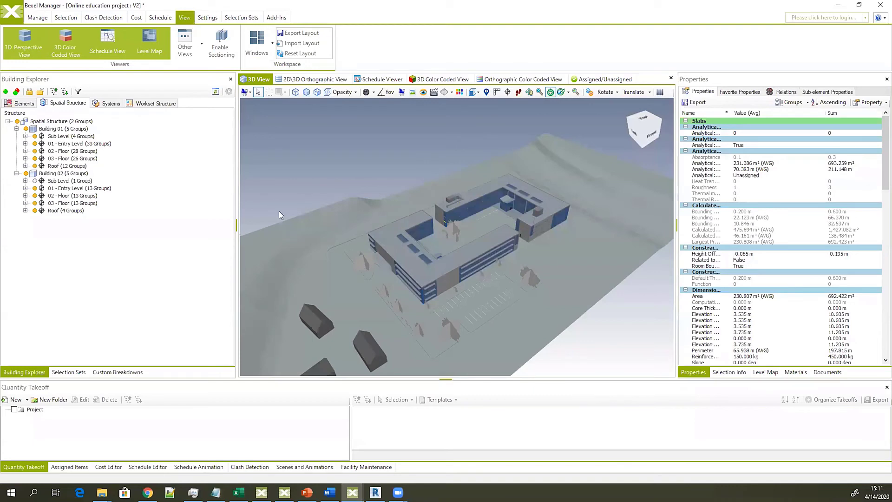
click(265, 54)
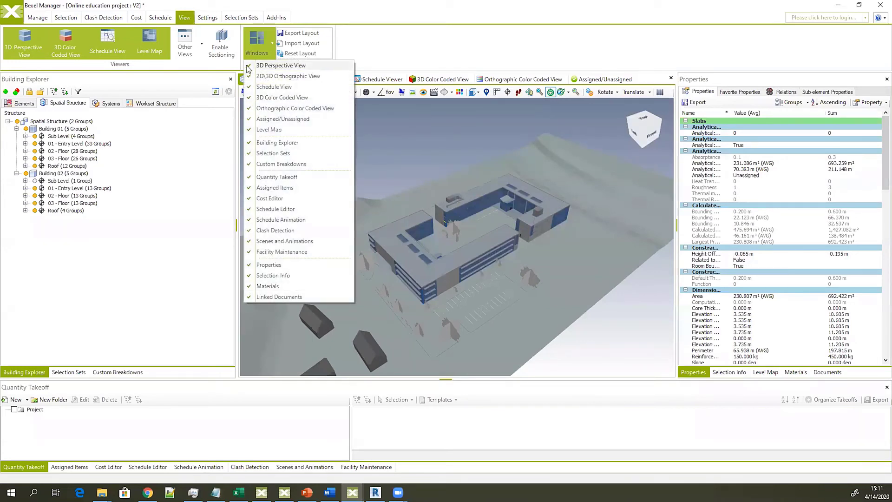
click(248, 66)
click(249, 78)
click(249, 88)
click(249, 98)
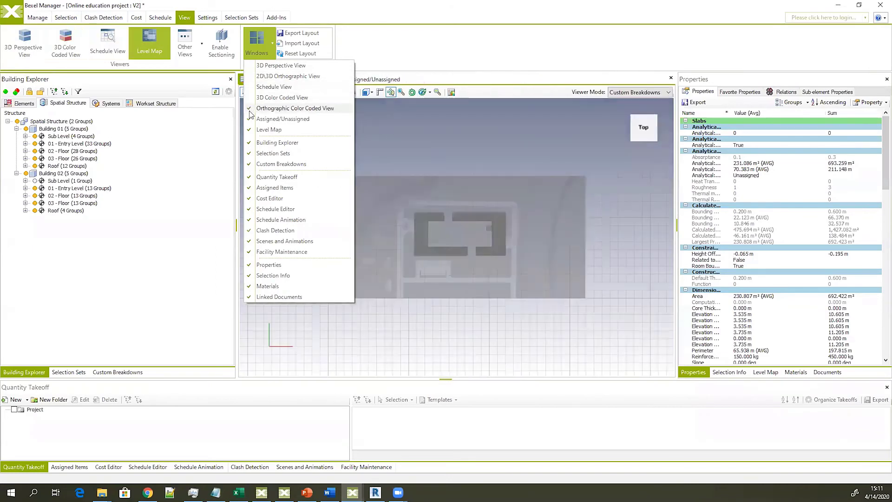
click(249, 109)
click(249, 119)
click(249, 131)
click(248, 143)
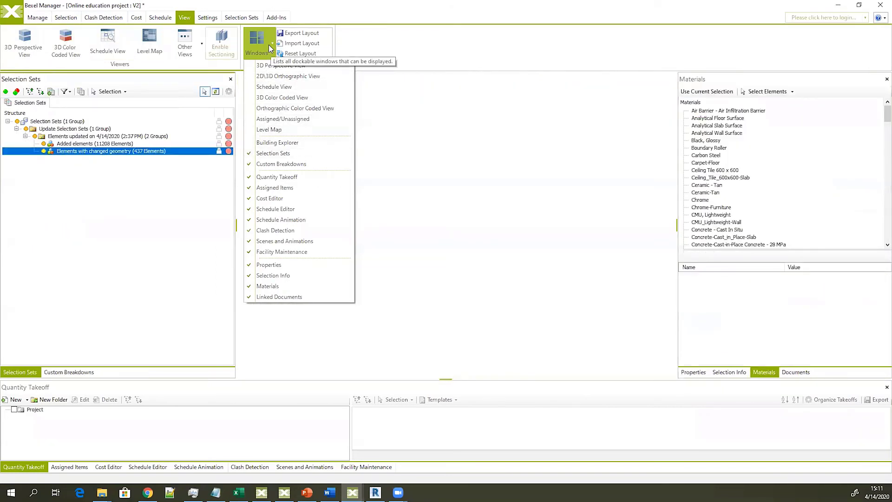
Reset the workspace layout, then dock Selection Info beneath the Level Map and adjust the width of that pane
click(301, 54)
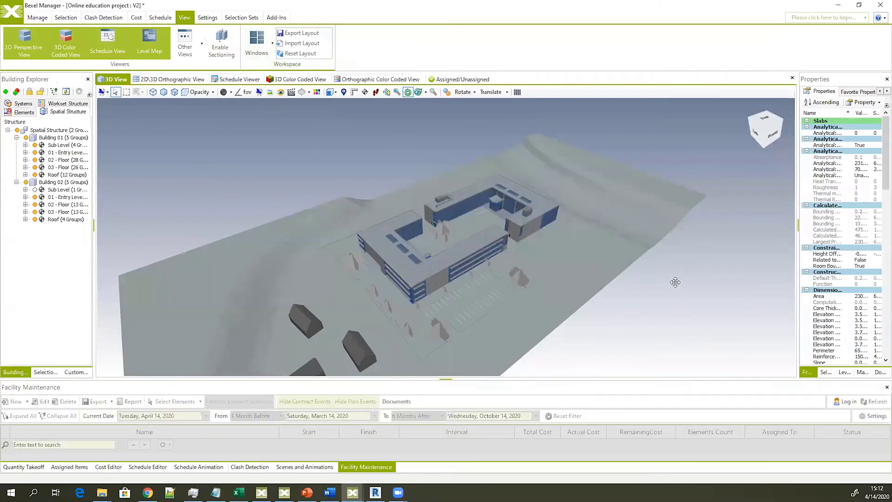
drag(798, 284, 499, 279)
click(552, 372)
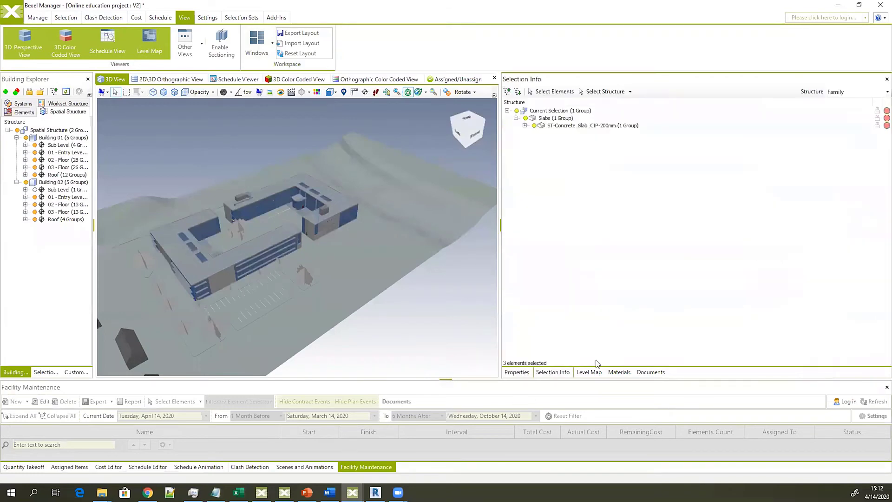
drag(552, 372, 693, 247)
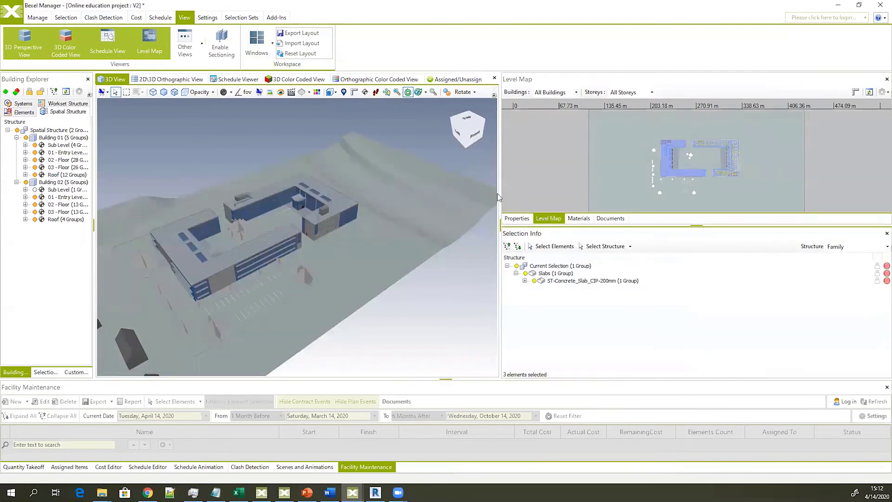
drag(499, 199, 604, 198)
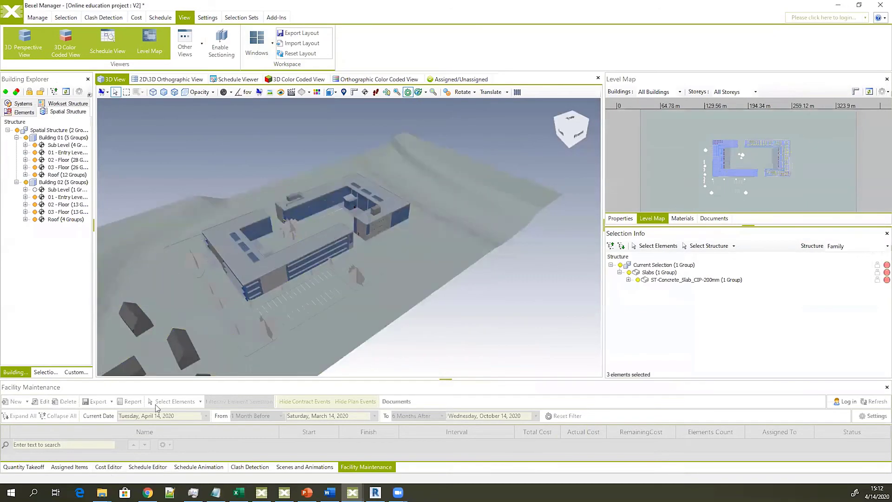
Dock the Cost Editor beneath the 3D view and export the workspace layout as Mu UI.layout
click(109, 467)
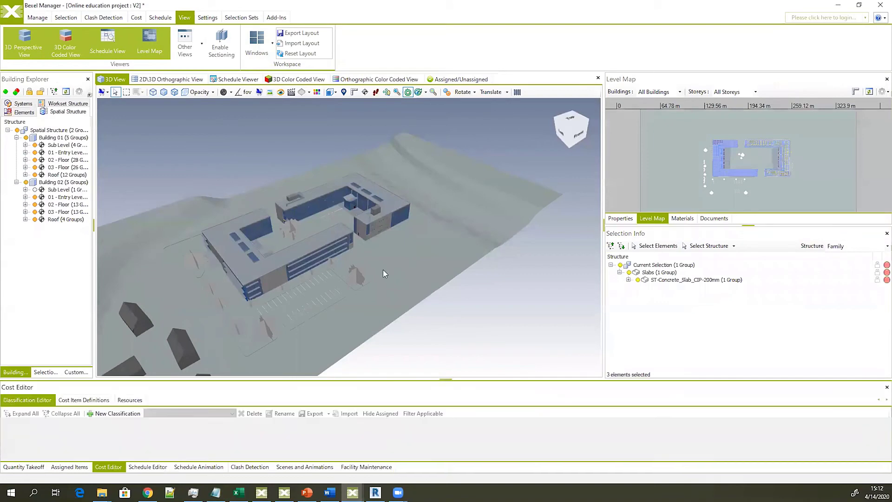
drag(108, 467, 349, 258)
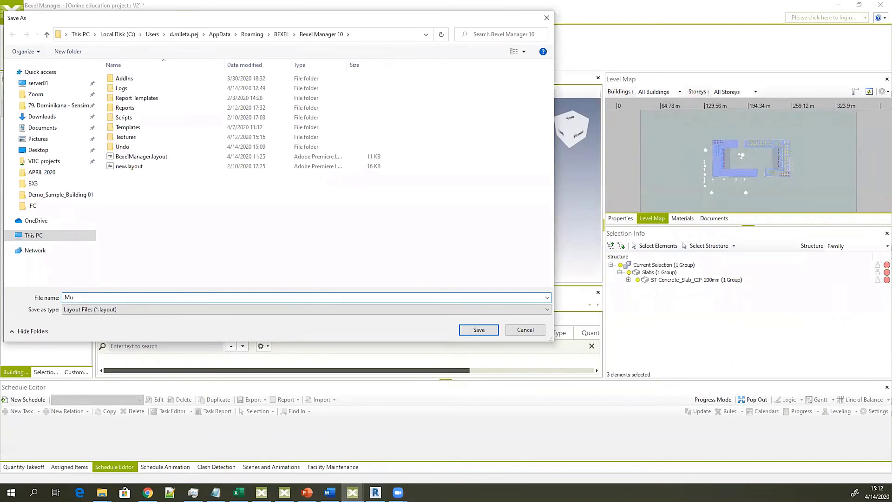
click(478, 330)
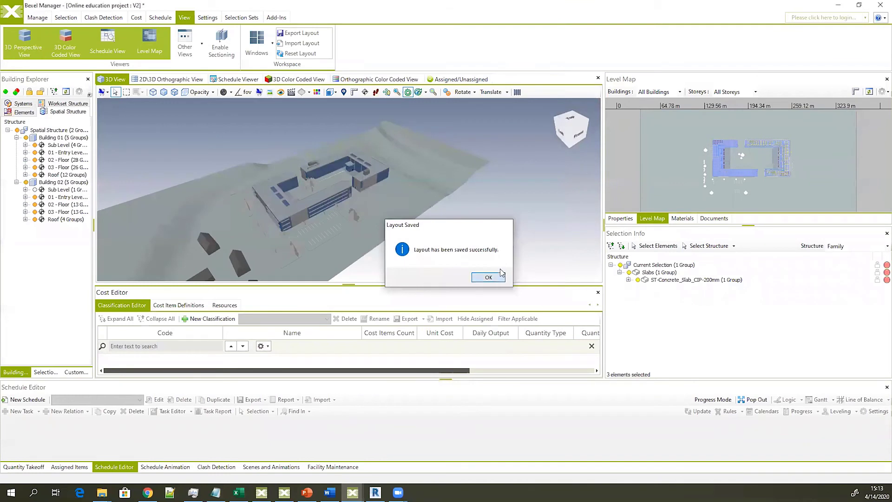
click(489, 277)
Reset the workspace layout and restore the custom arrangement by importing Mu UI.layout
click(300, 54)
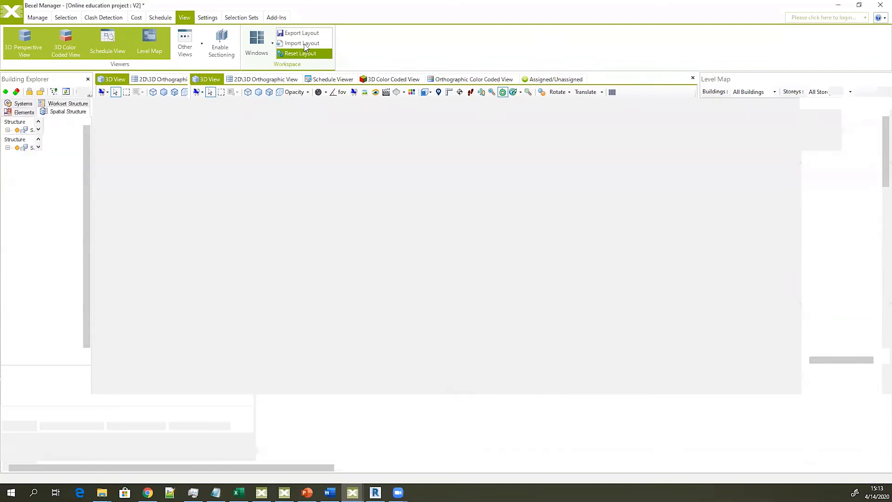
click(307, 44)
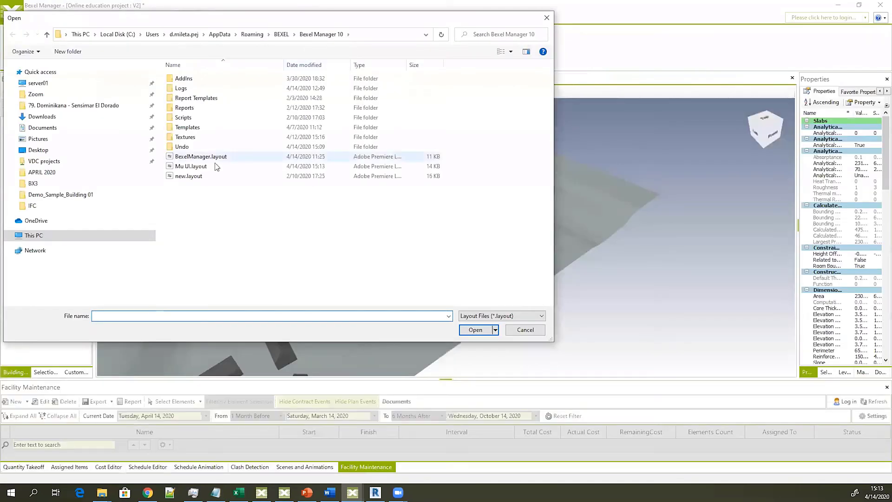
click(195, 167)
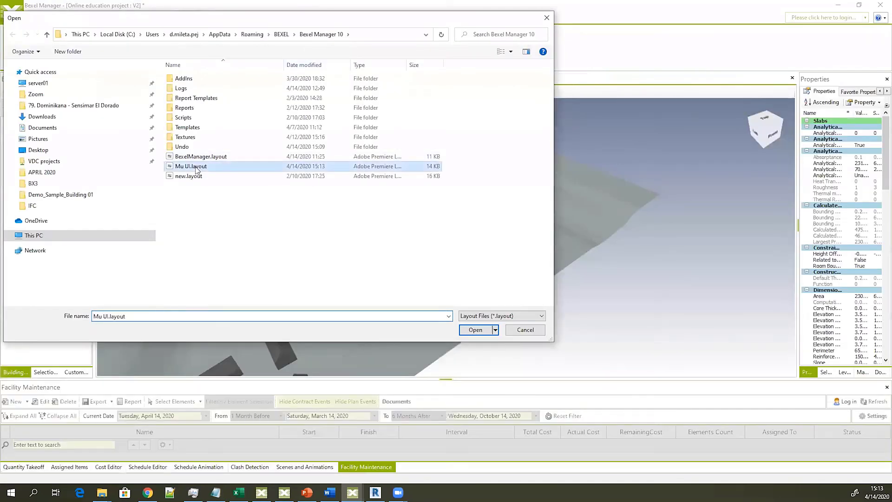
click(477, 330)
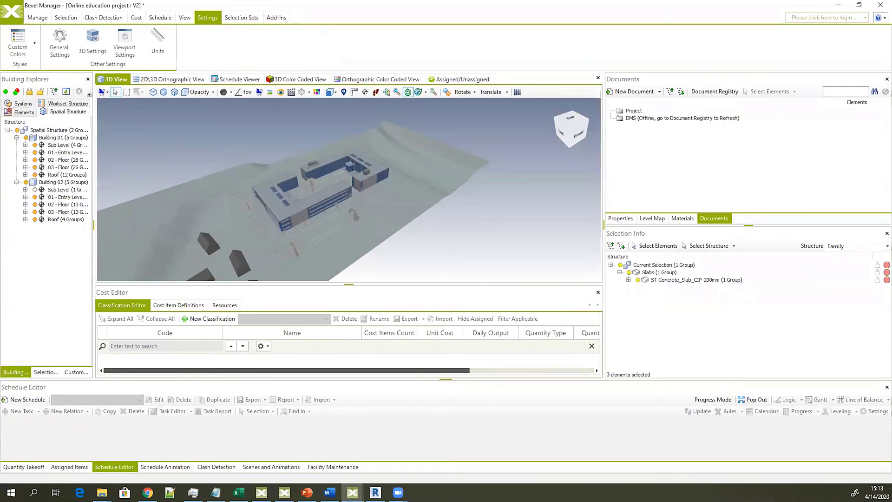
Examine versions V1 and V2 of the Online education project in the projects and versions manager, then close it
click(14, 18)
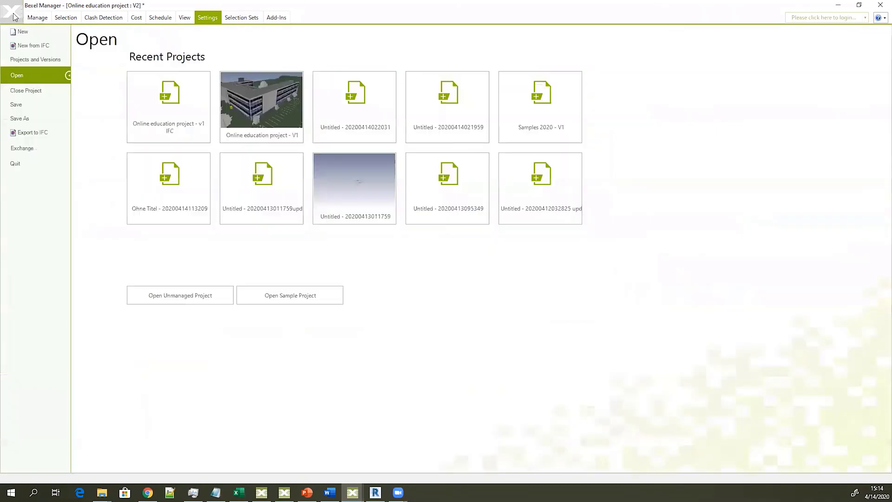
click(36, 59)
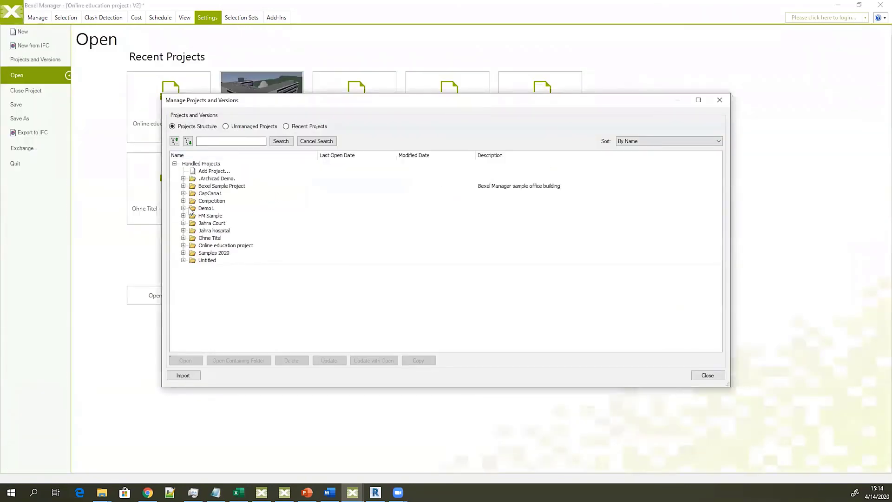
double_click(231, 246)
click(232, 246)
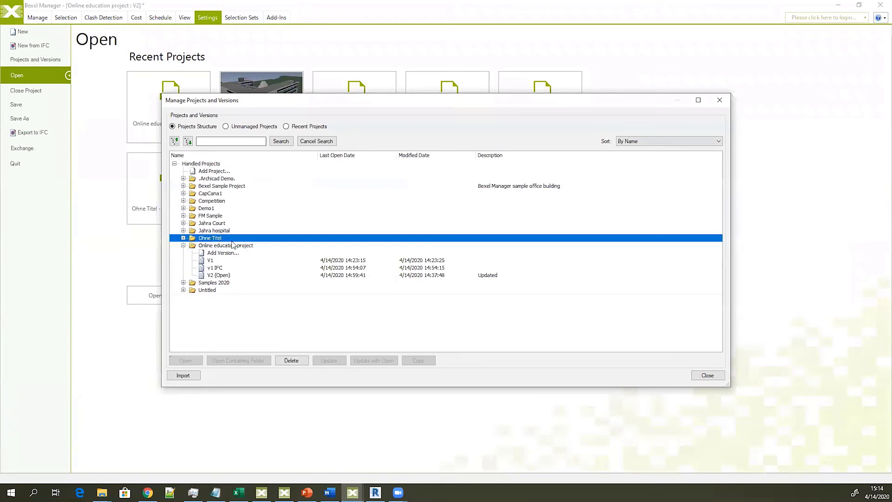
click(221, 275)
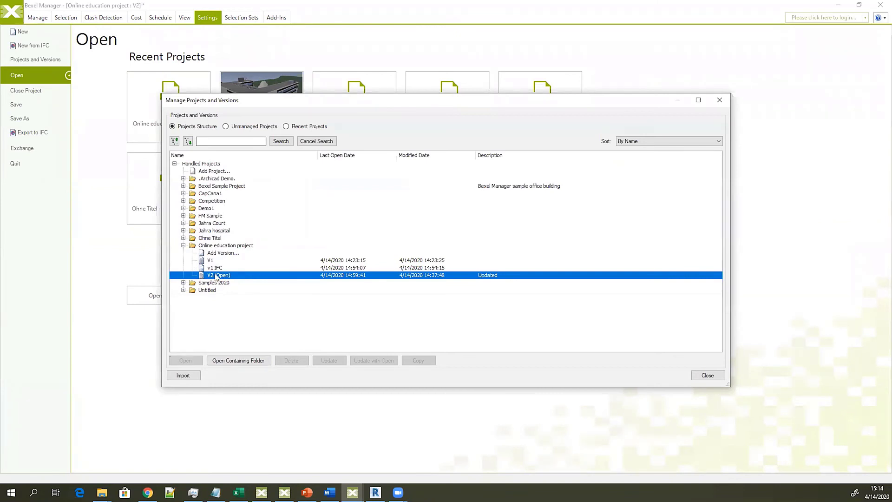
click(212, 262)
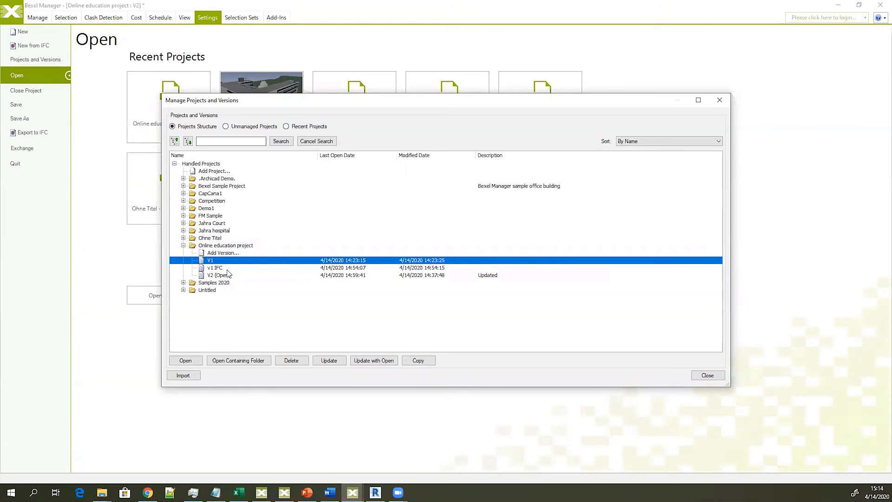
click(216, 277)
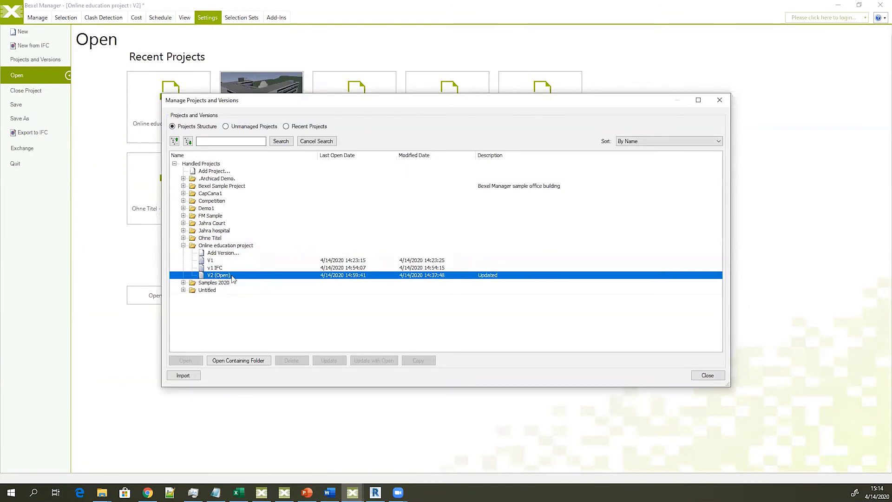
click(707, 375)
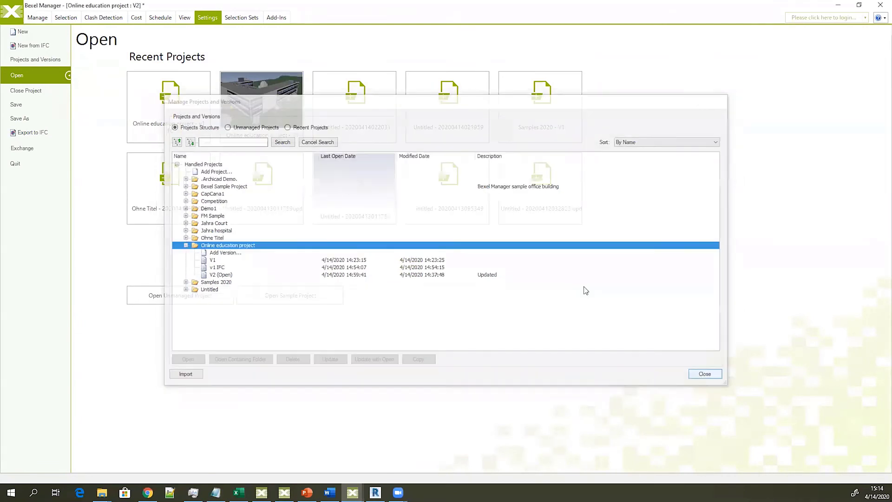
click(12, 13)
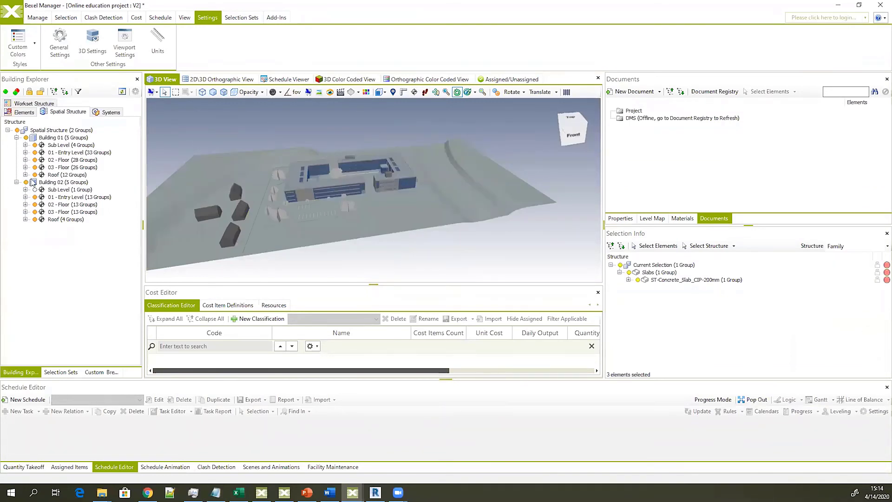
Toggle the visibility of Building 01 and Building 02 to view each building separately
click(26, 137)
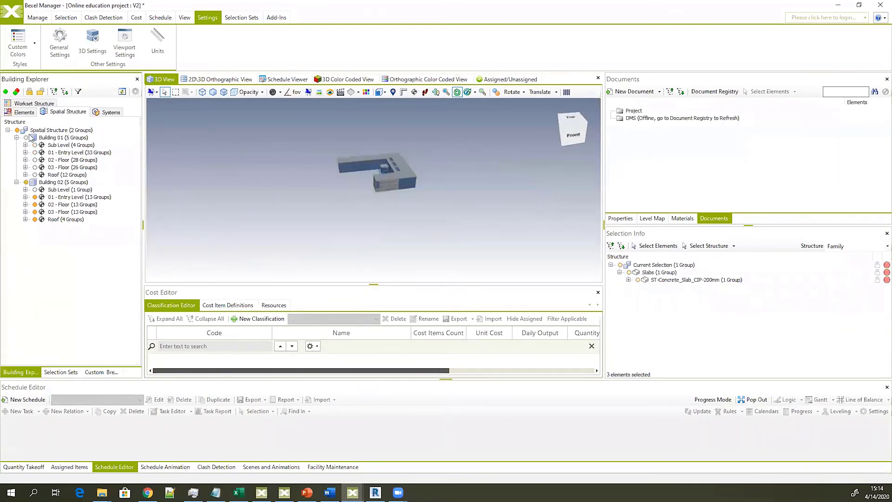
click(26, 138)
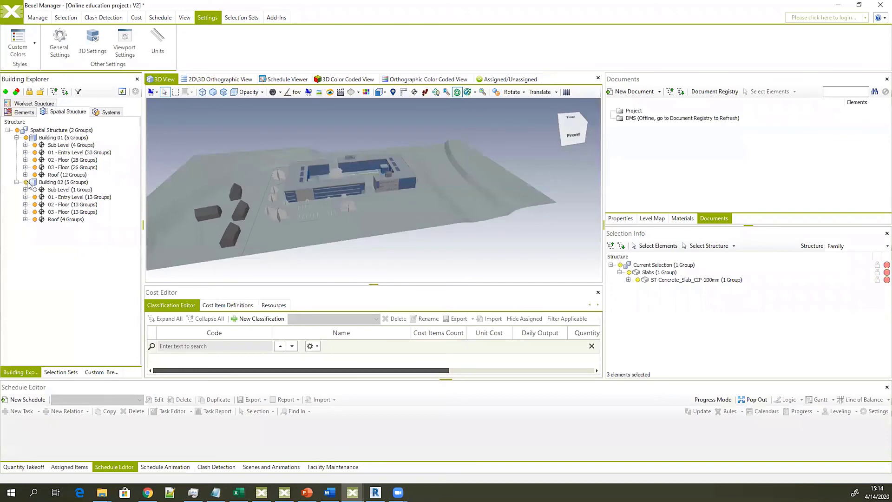
click(26, 182)
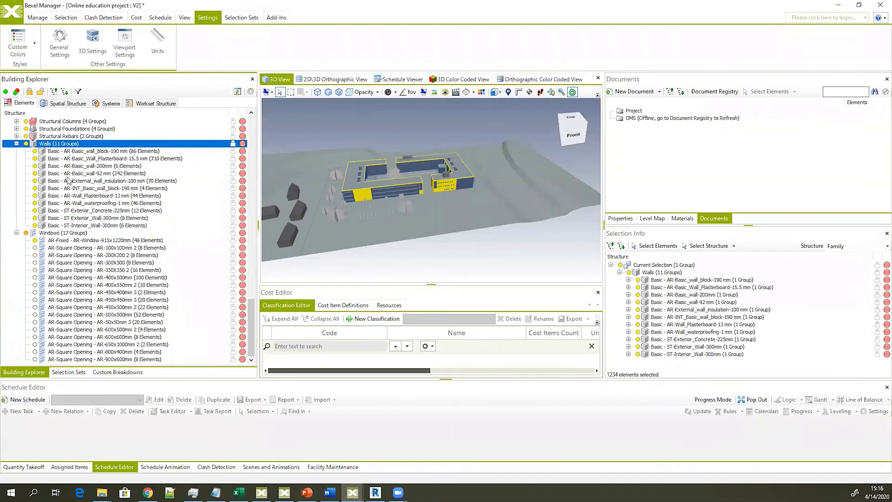
Select the AR-External_wall_insulation-100 mm walls and hide the entire element structure in the 3D view
click(68, 181)
scroll(60, 184, up, 8)
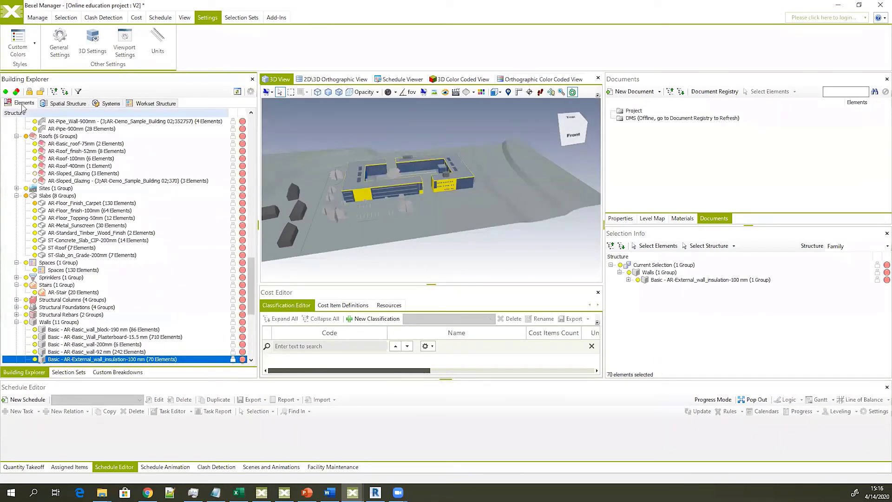
scroll(37, 141, up, 20)
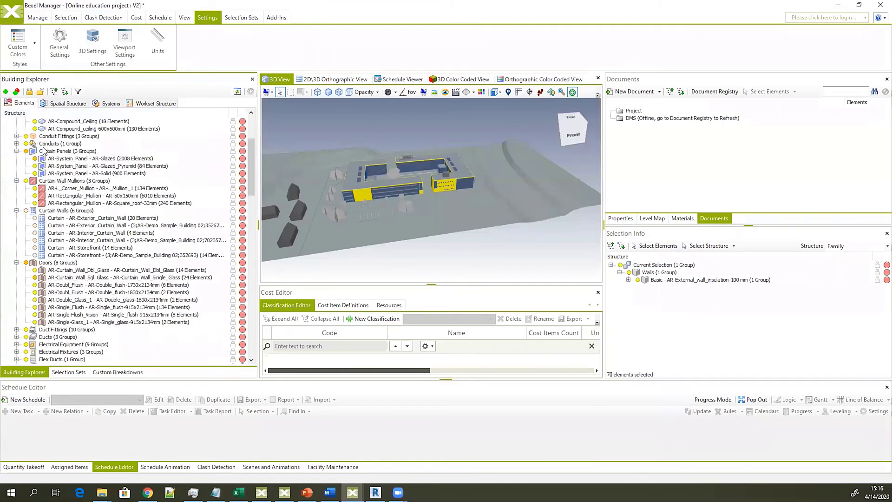
click(16, 120)
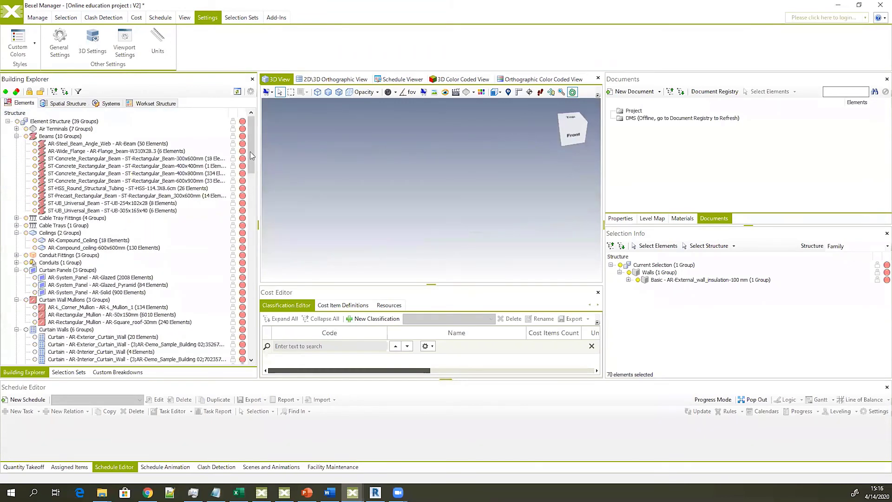
Make all the wall types under the Walls category visible in the 3D view
drag(250, 152, 250, 332)
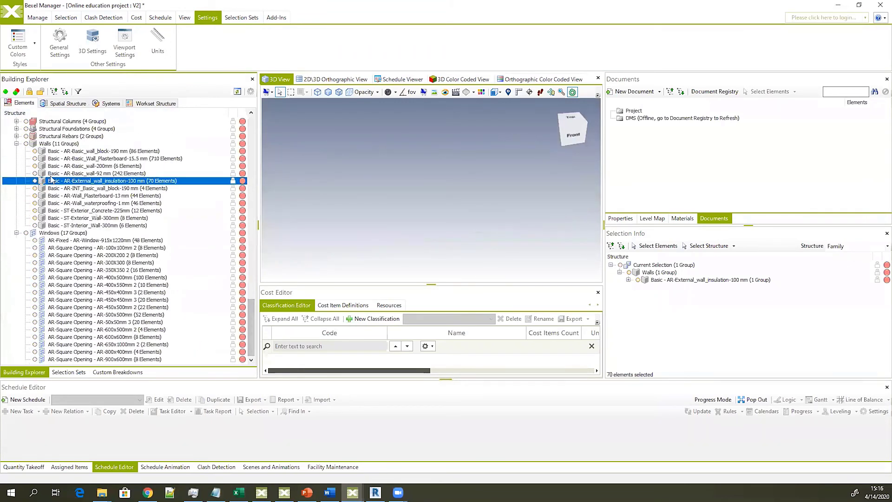
click(35, 151)
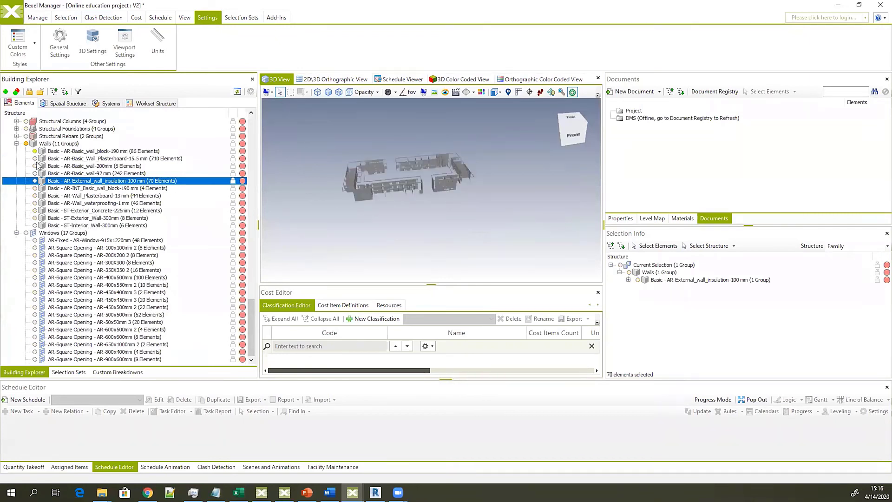
click(35, 181)
click(35, 188)
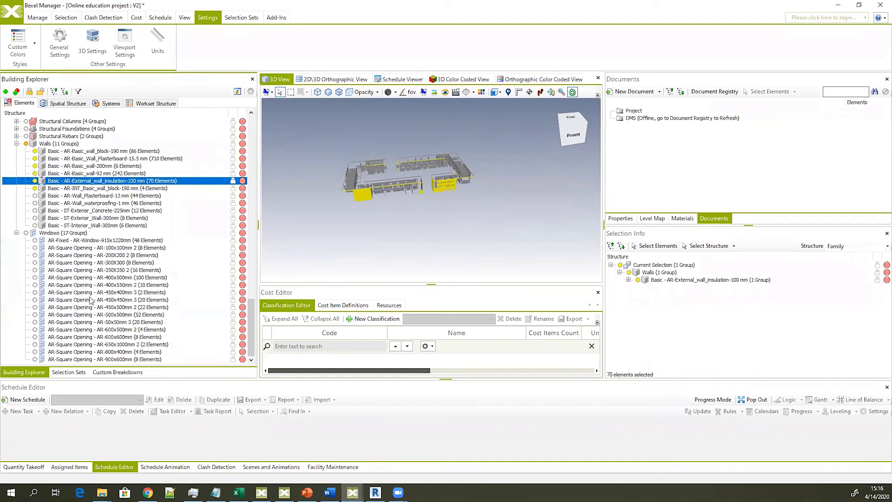
Select the Curtain - AR-Exterior_Curtain_Wall group under the Curtain Walls category in the element structure
scroll(118, 273, up, 15)
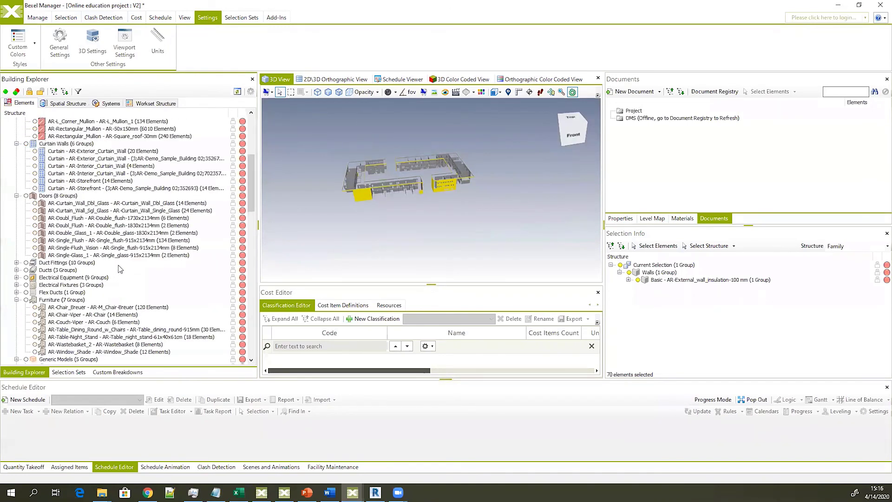
scroll(119, 270, up, 7)
scroll(95, 273, down, 2)
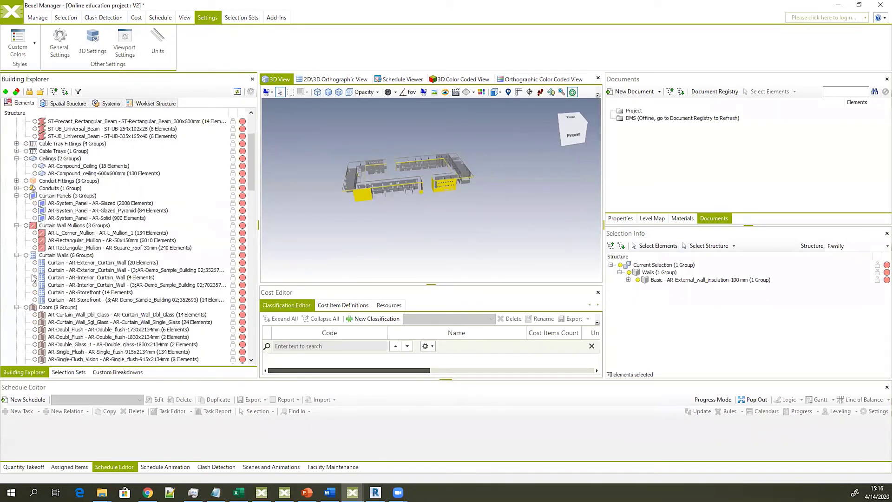
click(60, 262)
click(67, 270)
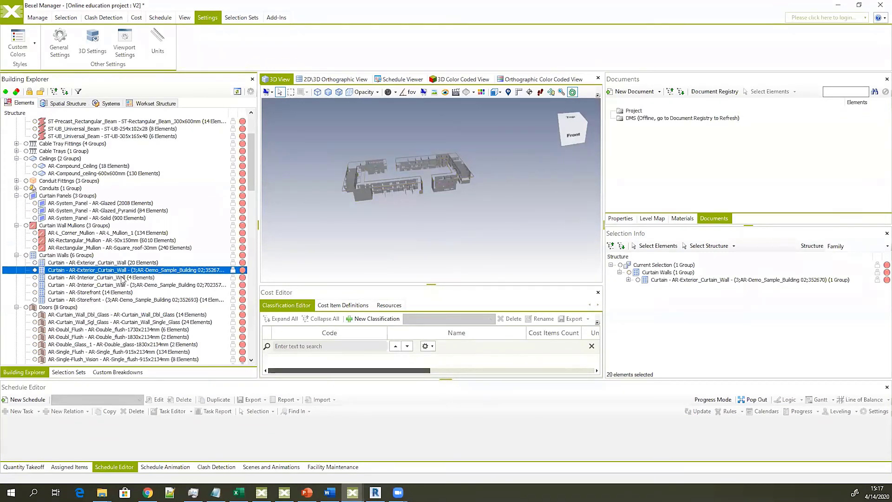
click(86, 262)
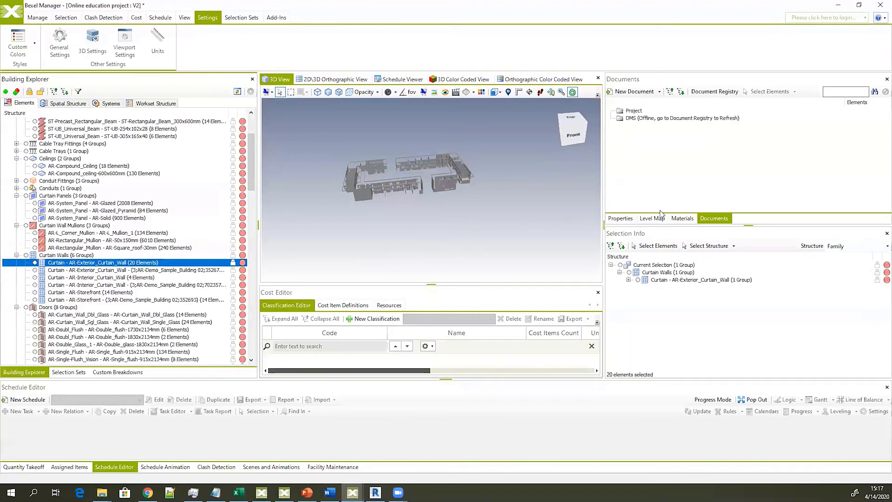
Through the exterior curtain walls' relations, select all the Curtain Panels and Curtain Wall Mullions they host
click(623, 218)
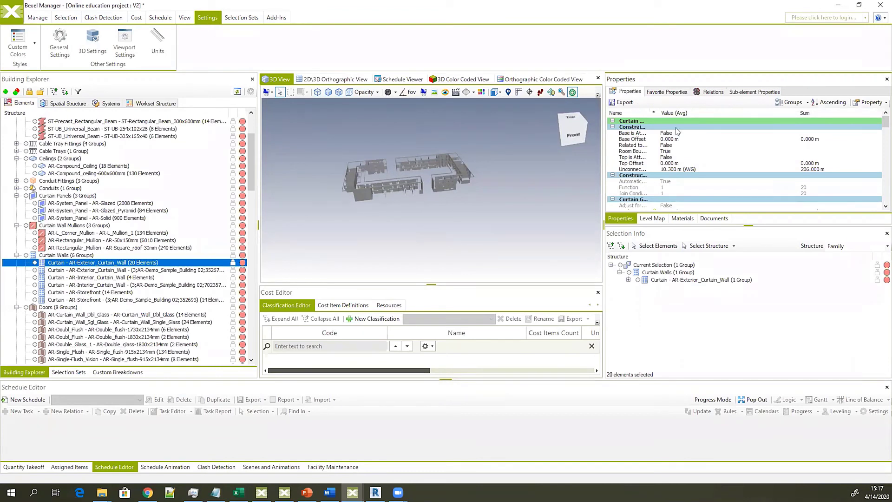
click(713, 93)
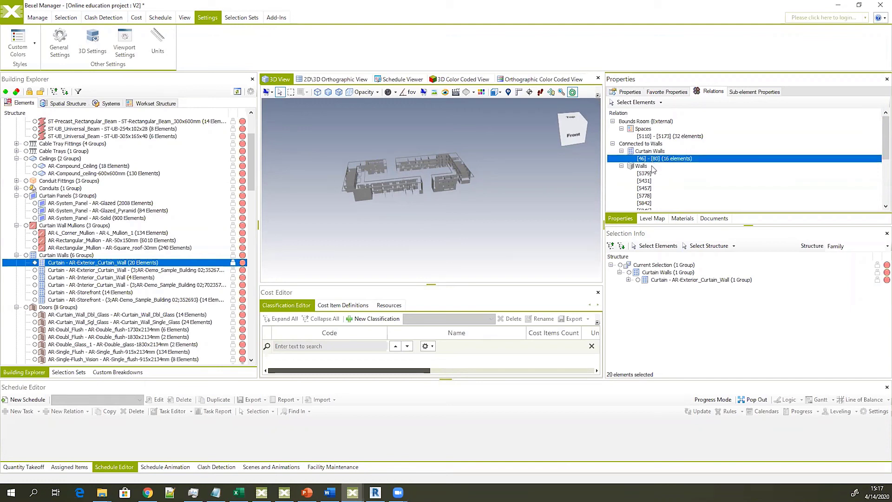
scroll(657, 156, down, 4)
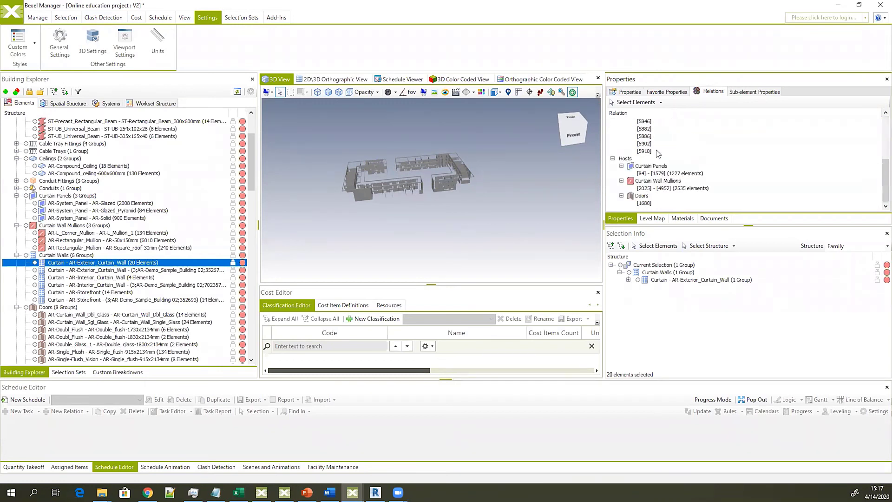
click(651, 174)
ctrl+click(660, 188)
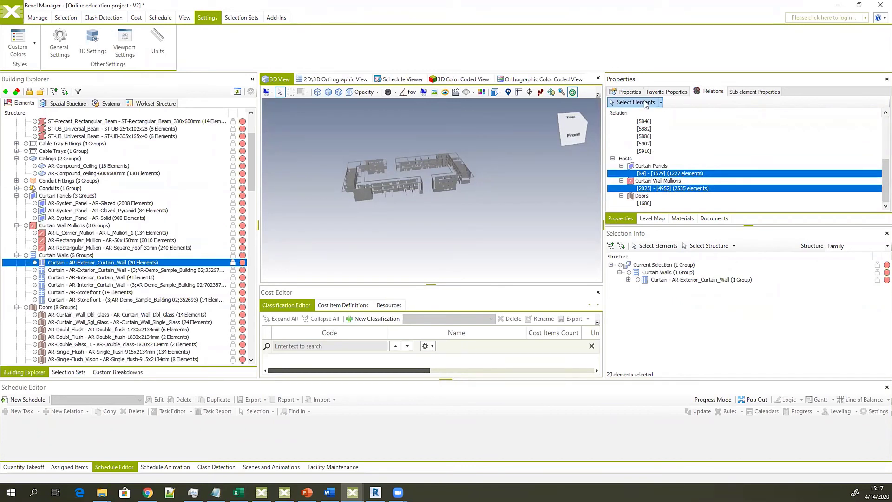
click(632, 102)
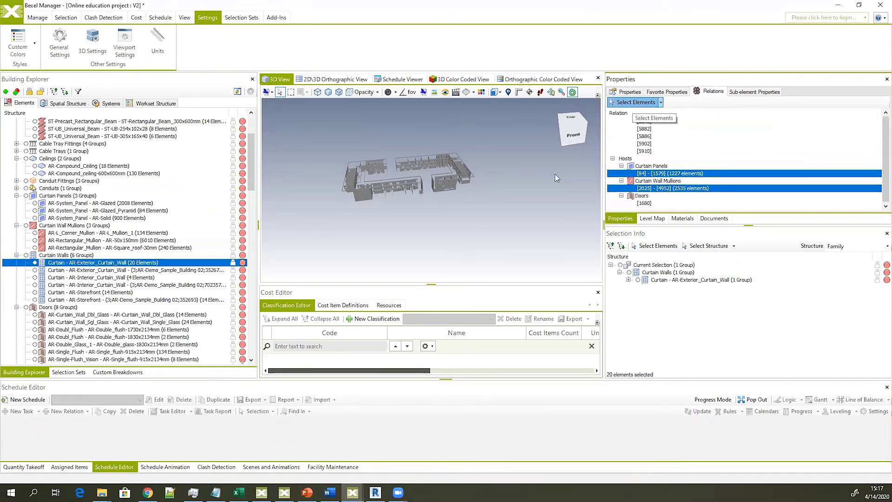
Show only the selected curtain panels and mullions in addition to the elements already displayed in the 3D view
right_click(476, 223)
mouse_move(505, 259)
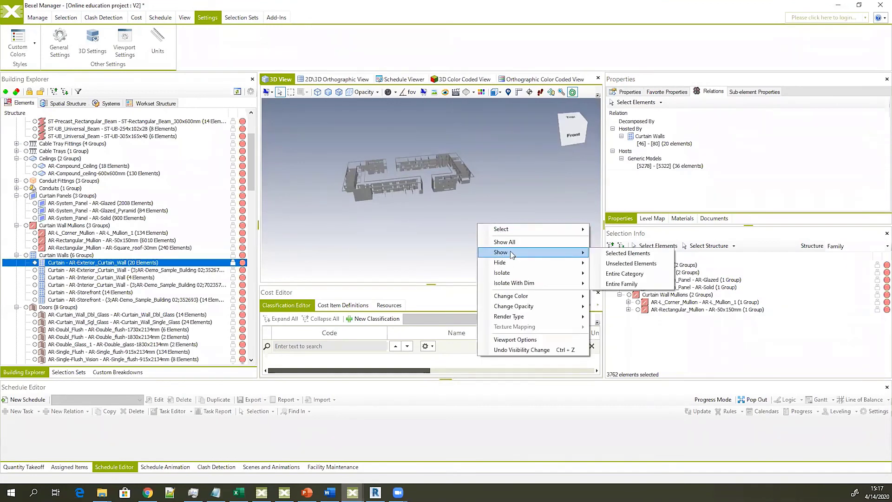
click(617, 253)
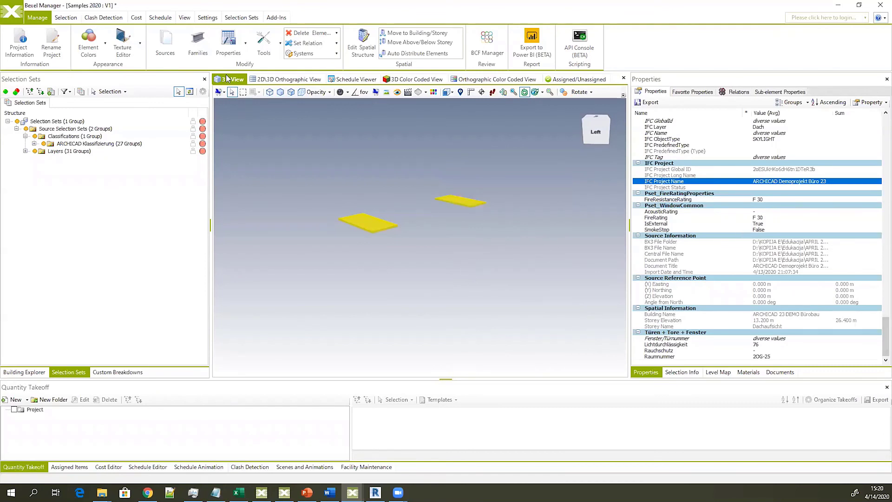
Review the selection set tools and available add-ins in the Samples 2020 project
click(251, 18)
click(275, 17)
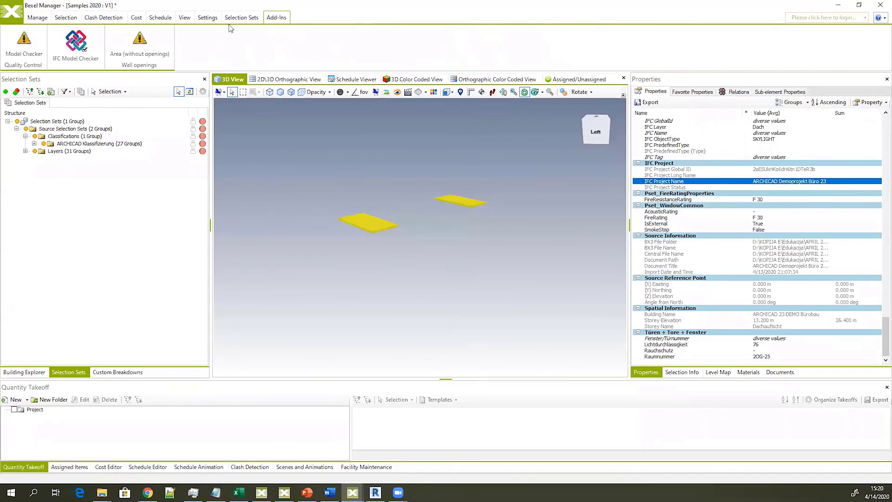
drag(403, 207, 392, 240)
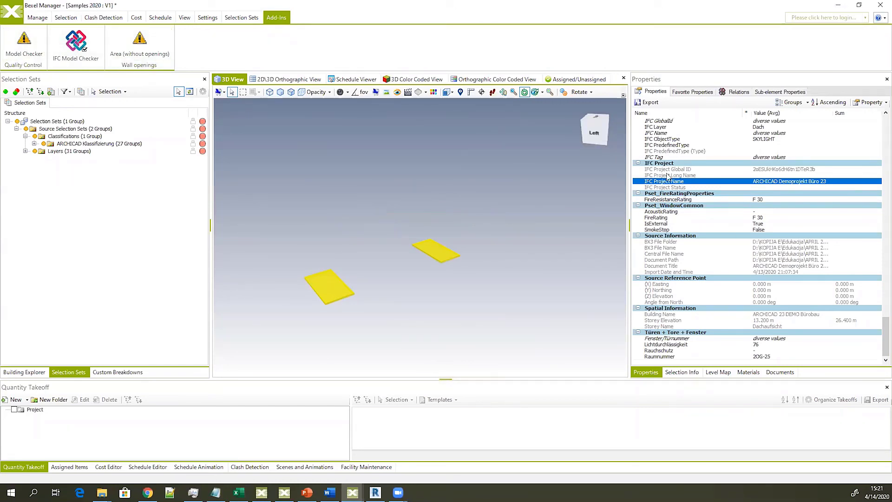
middle_drag(367, 297, 380, 290)
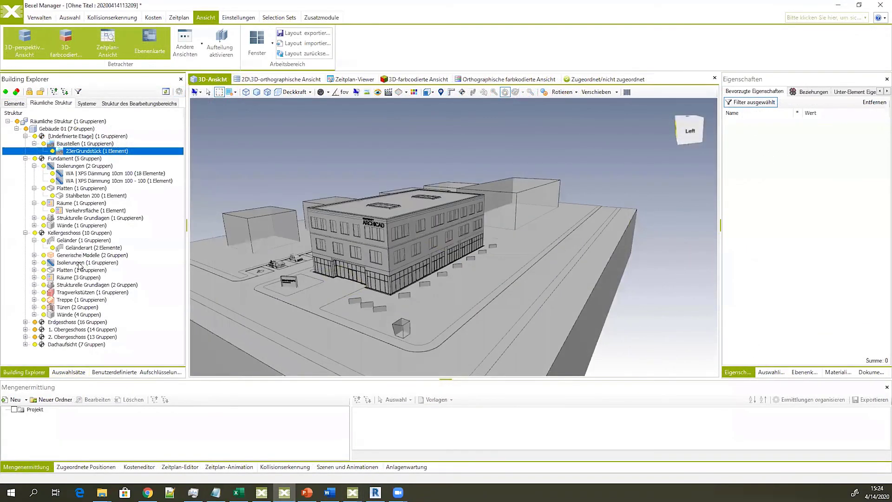
Select the Tragwerkstützen group under the Kellergeschoss storey in the German project's spatial structure
click(93, 293)
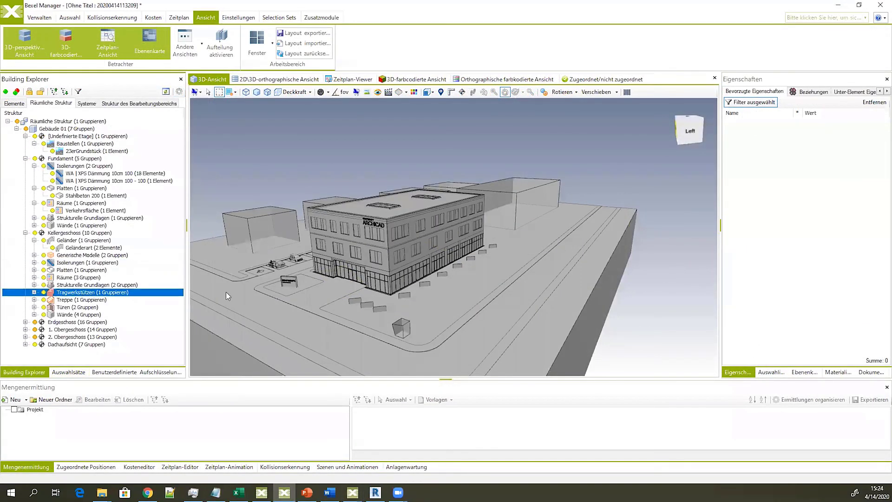